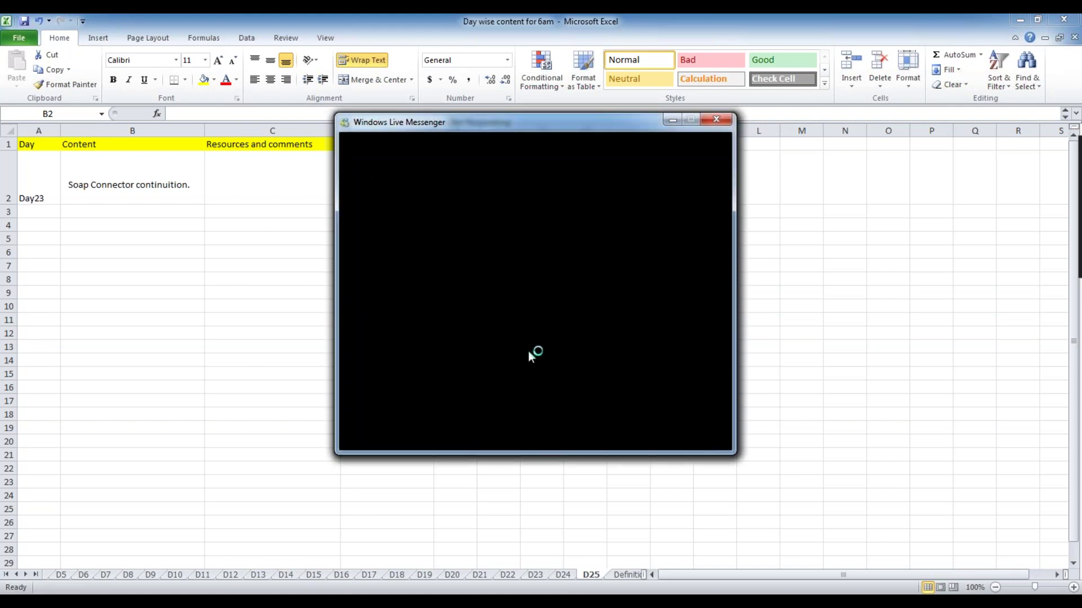
- Close Windows Live Messenger and select the Day23 comments cell C2 in Excel's D25 sheet
left_click(716, 119)
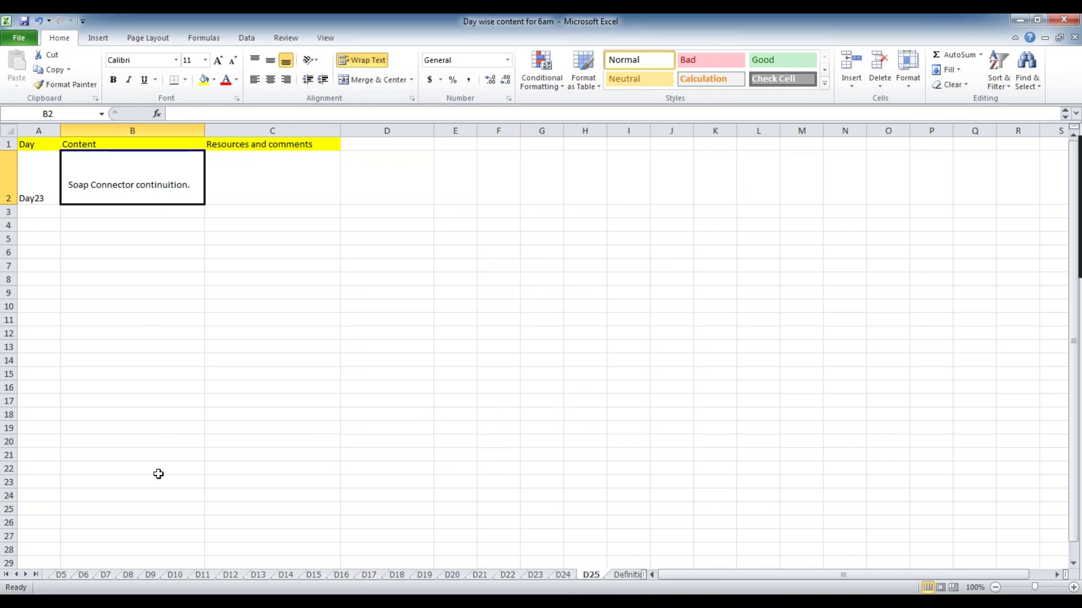
left_click(299, 209)
left_click(366, 180)
left_click(311, 179)
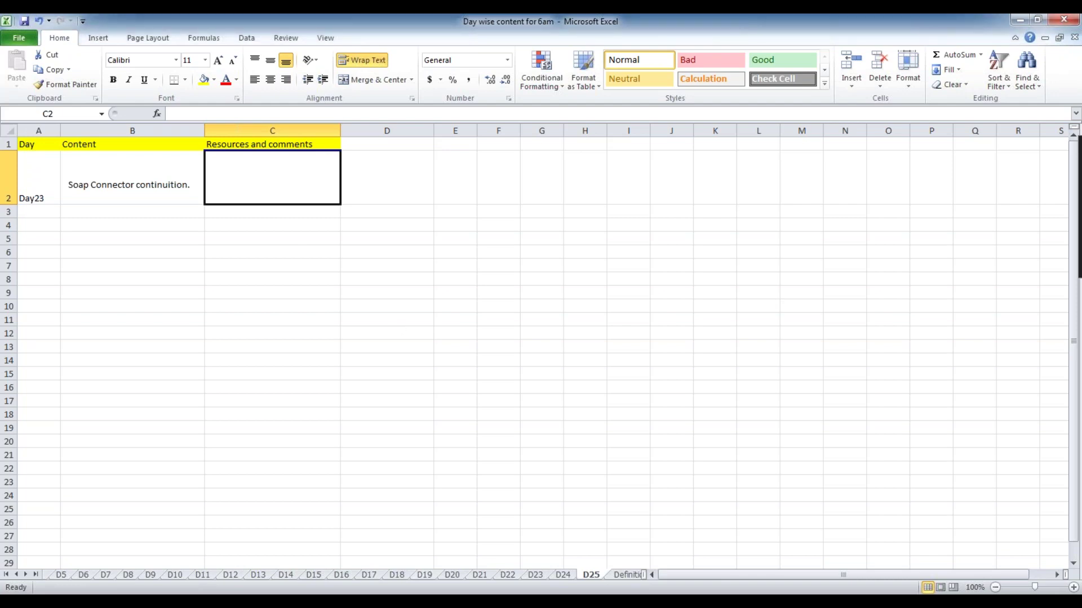
- Bring up Chrome and load the localhost:8081 Pega PRServlet address from the 'lo' suggestion
mouse_move(531, 602)
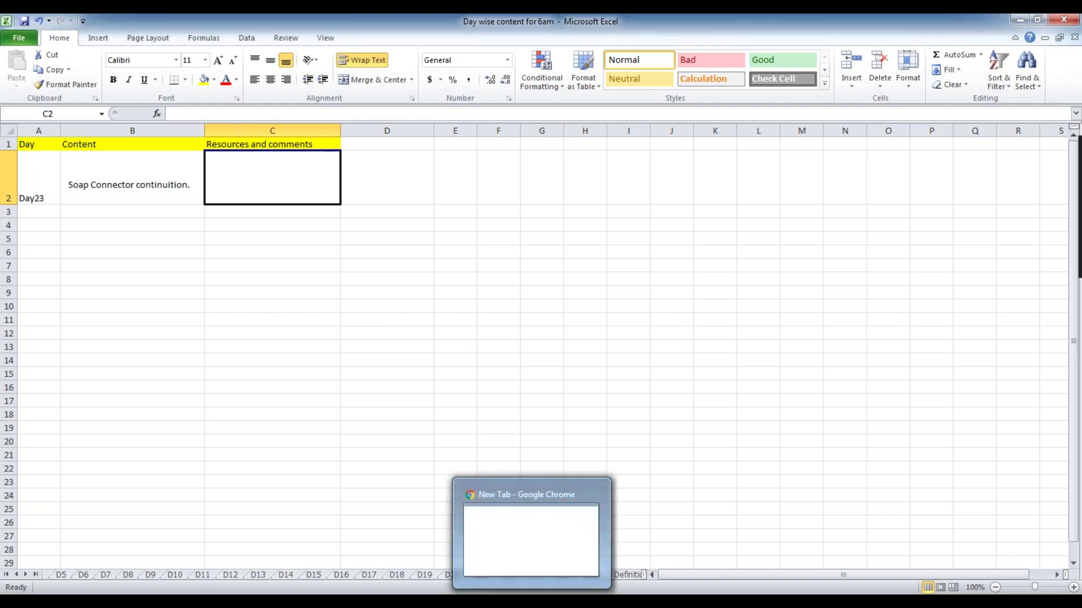
left_click(532, 601)
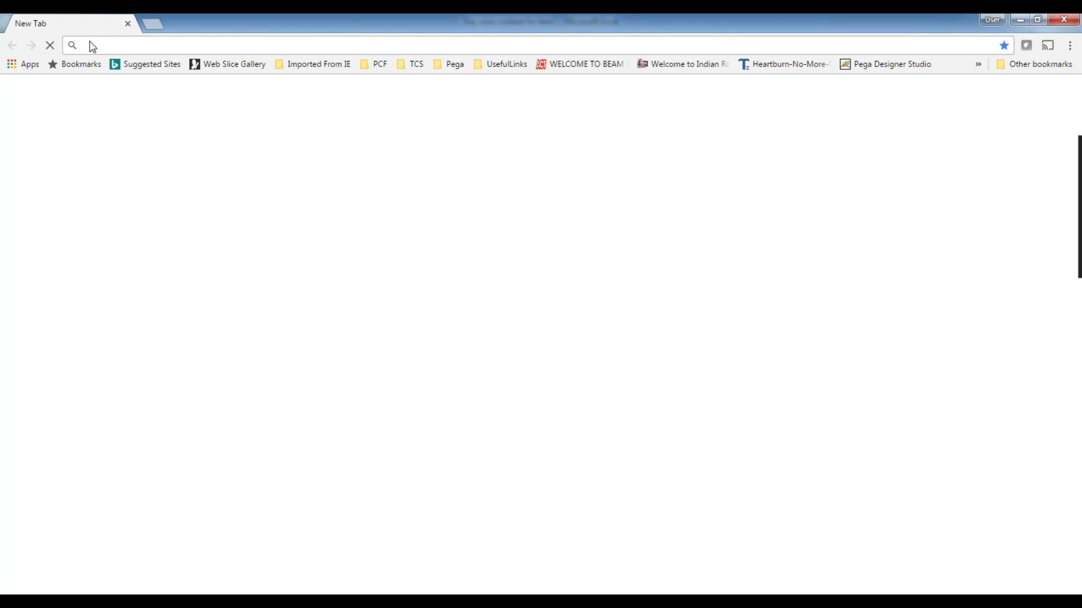
type("lo")
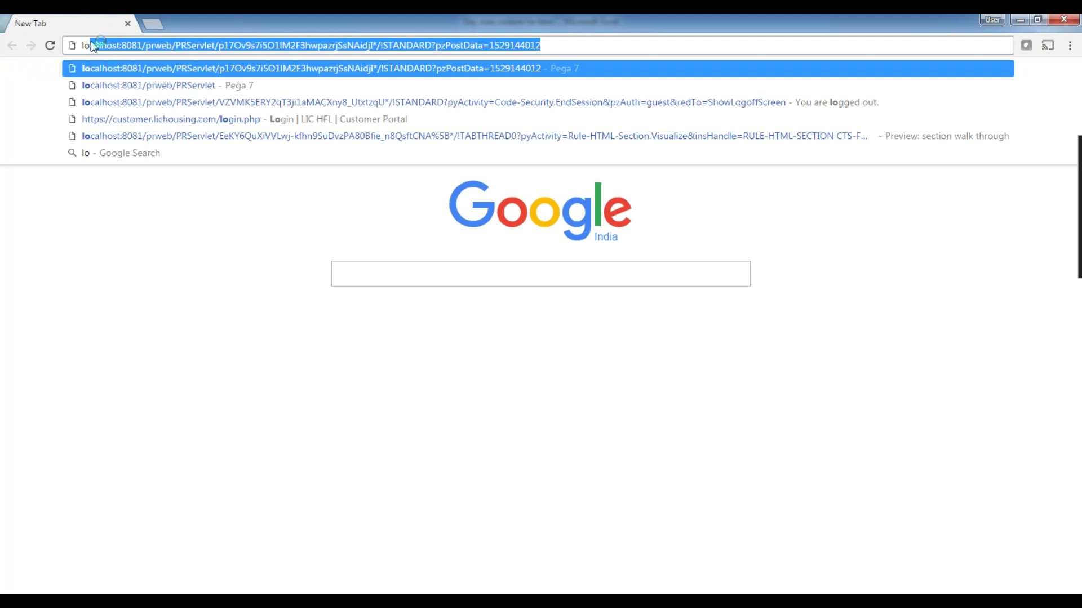
key("Return")
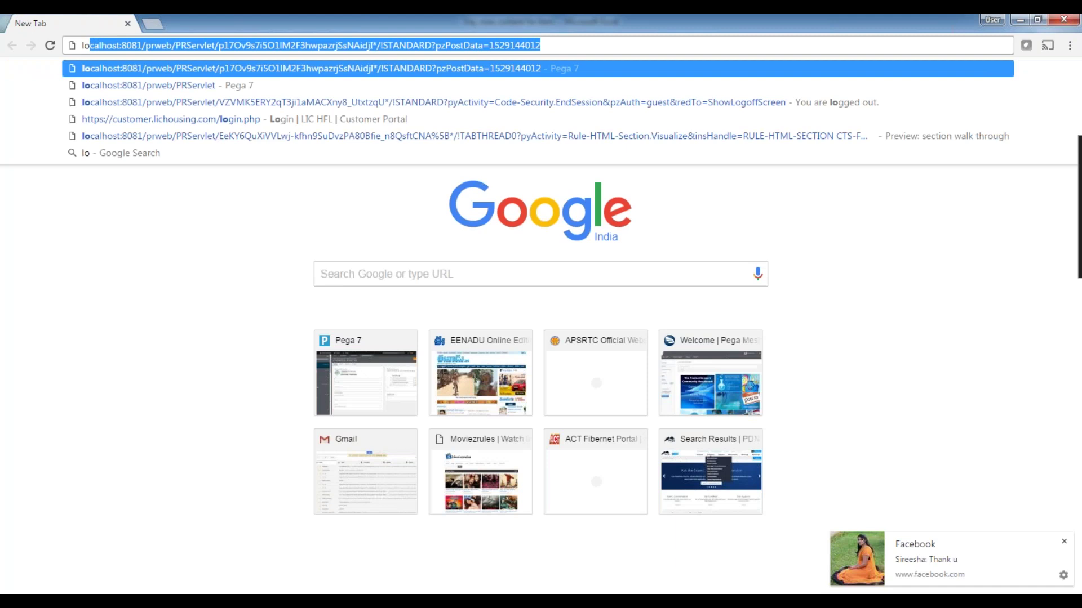
left_click(230, 69)
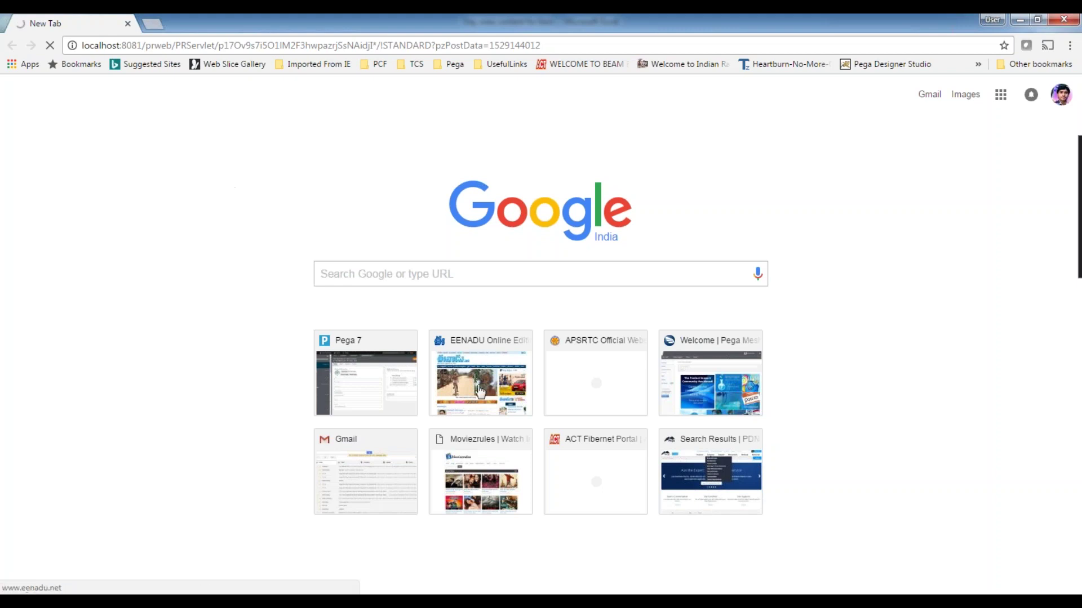
- Switch to the PRPC server console and scroll its log to confirm startup finished
key("alt+Tab")
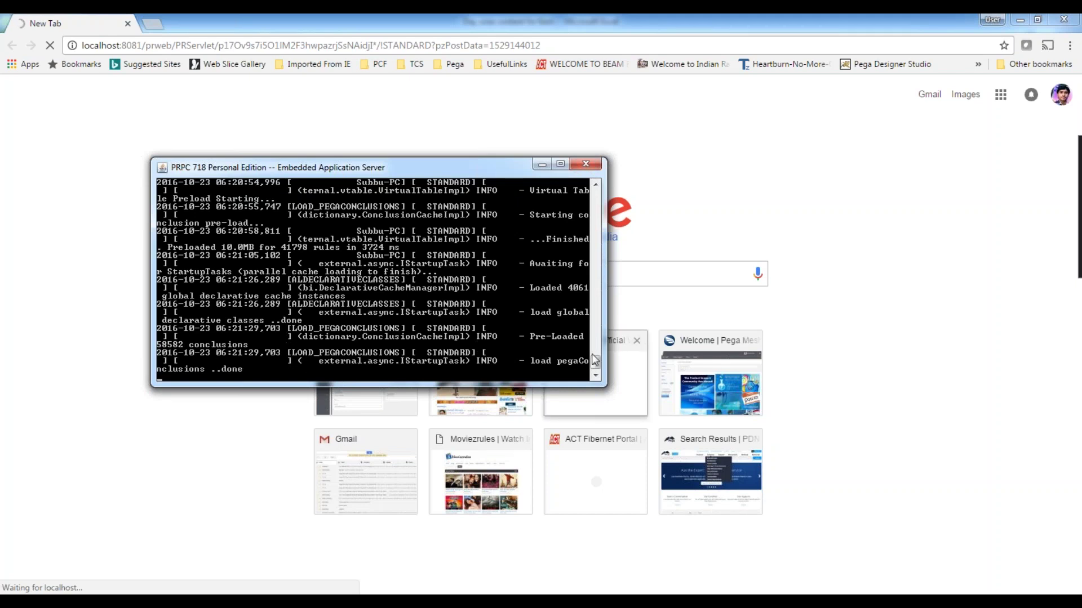
scroll(596, 363, "up", 1)
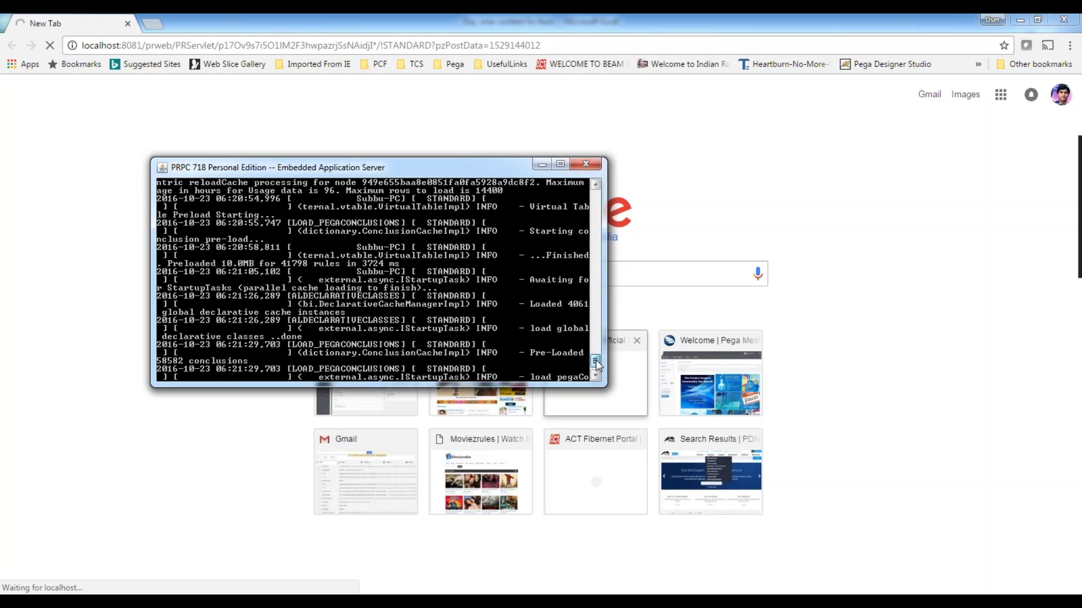
left_click_drag(596, 364, 604, 387)
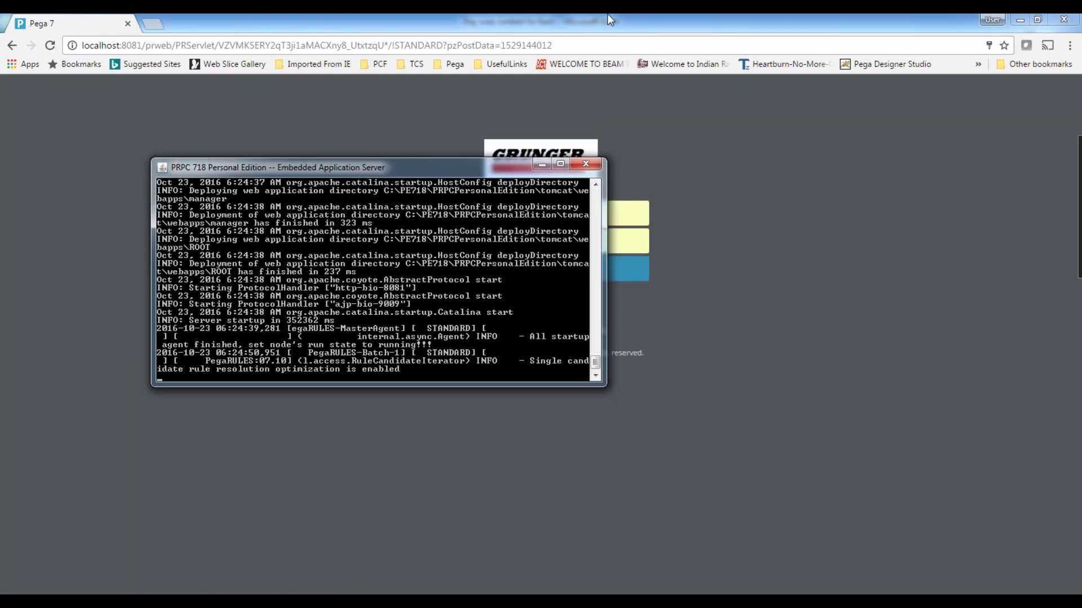
- Minimize the console and log in to Pega 7 with the operator ID and password
left_click(541, 164)
left_click_drag(540, 210, 235, 231)
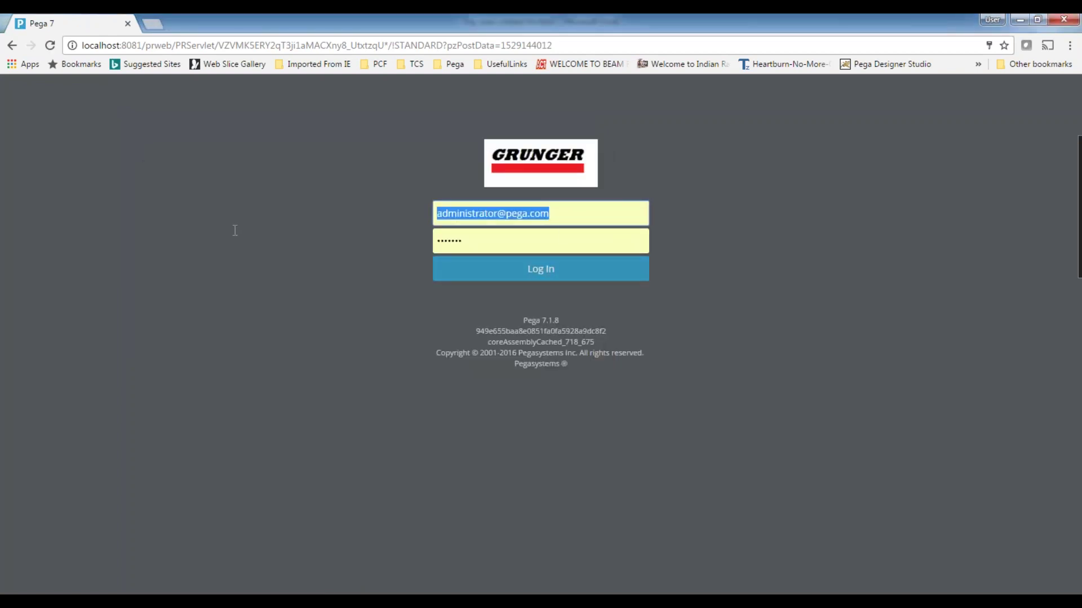
type("admin")
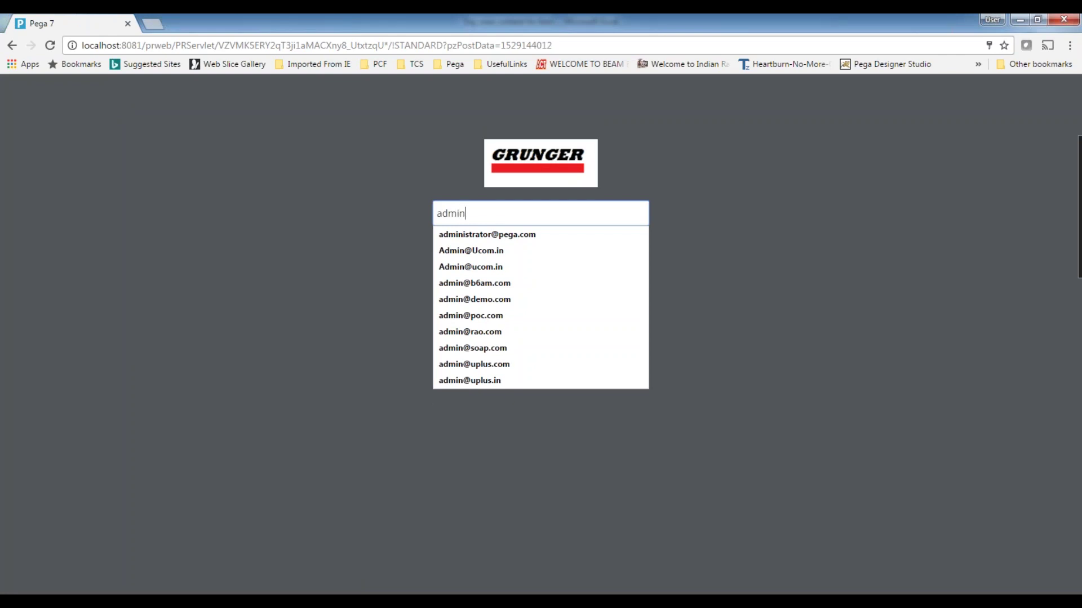
type("@")
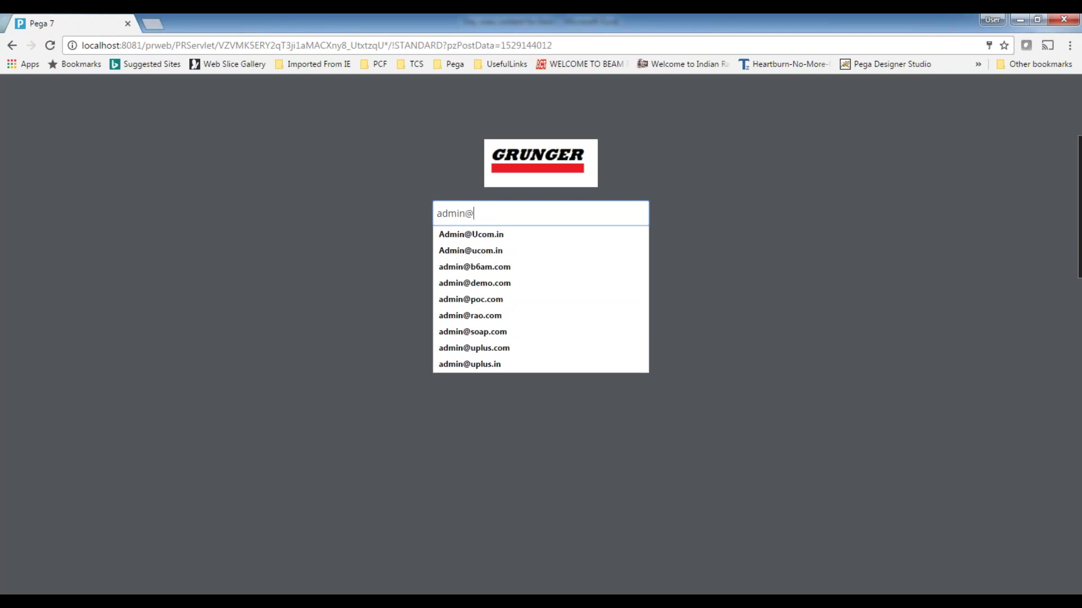
type("s")
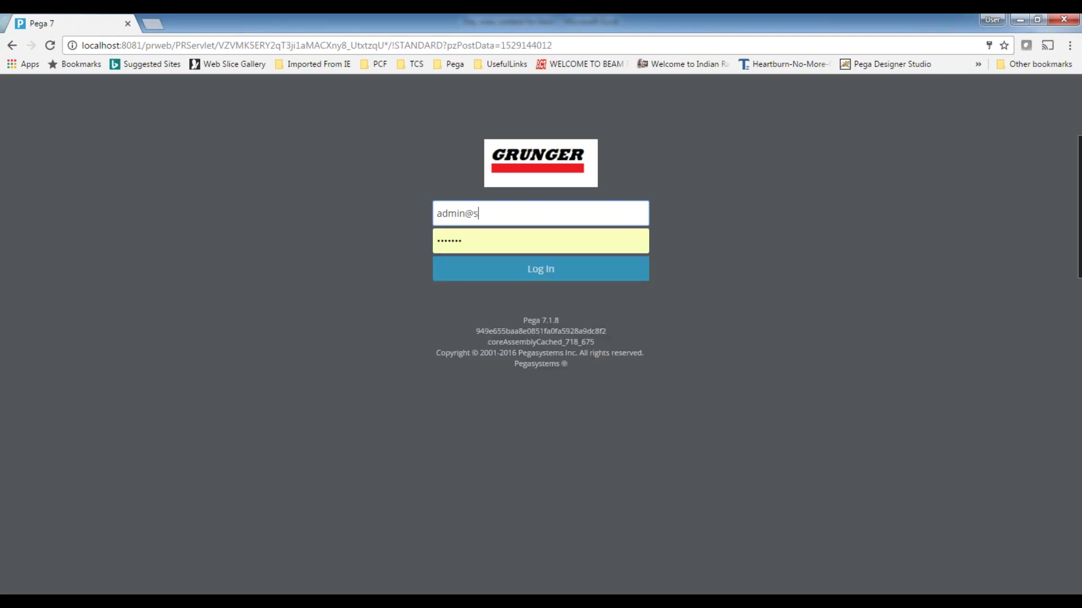
type("atyam")
key("Tab")
type("rules")
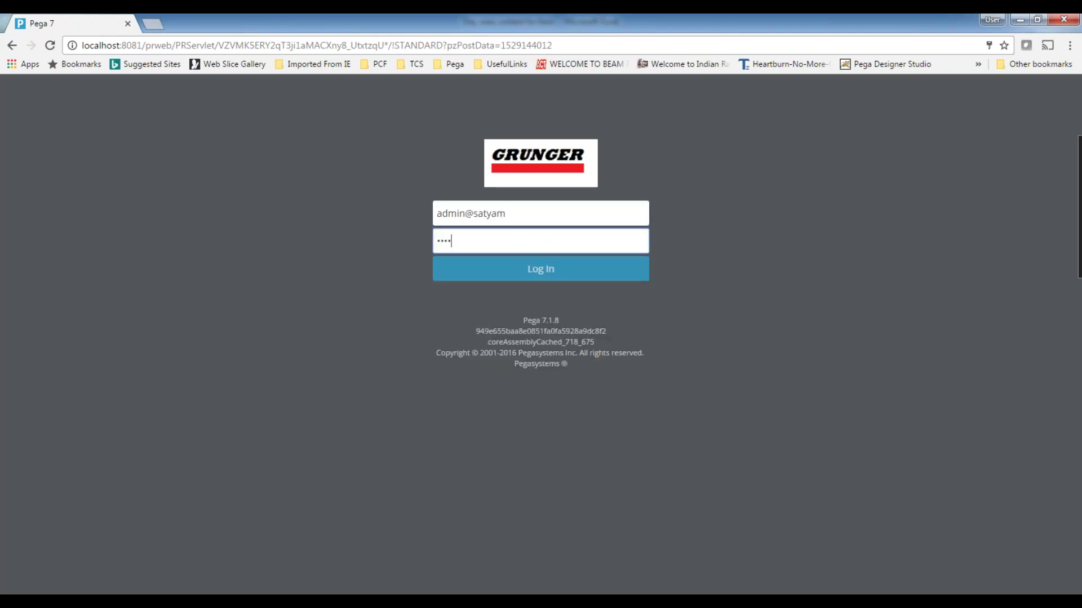
left_click(532, 270)
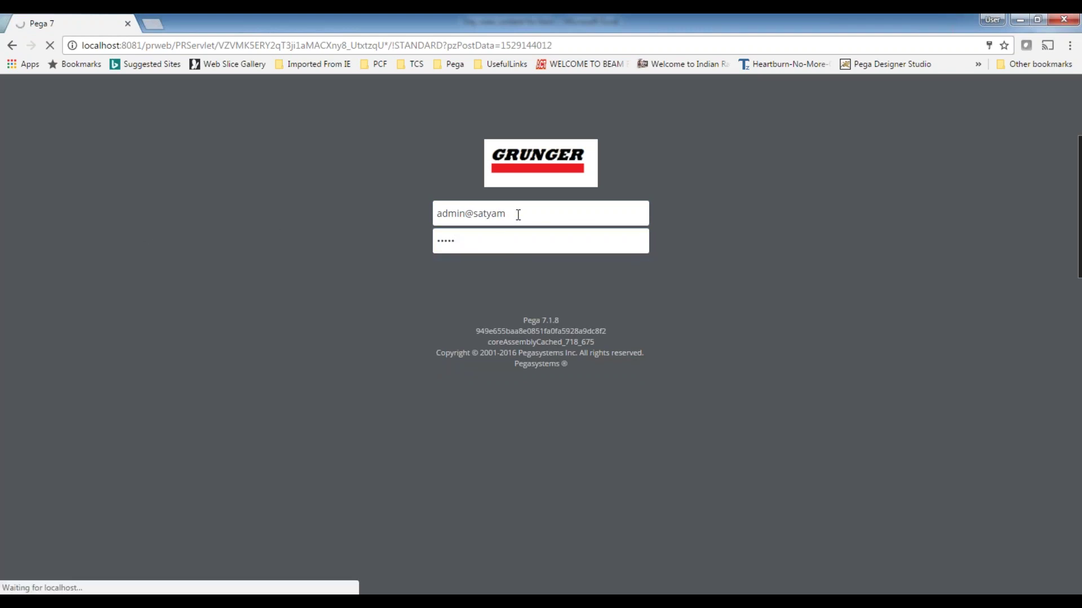
- Highlight the entered operator ID and password fields on the login page
left_click_drag(515, 214, 437, 214)
left_click_drag(489, 245, 301, 242)
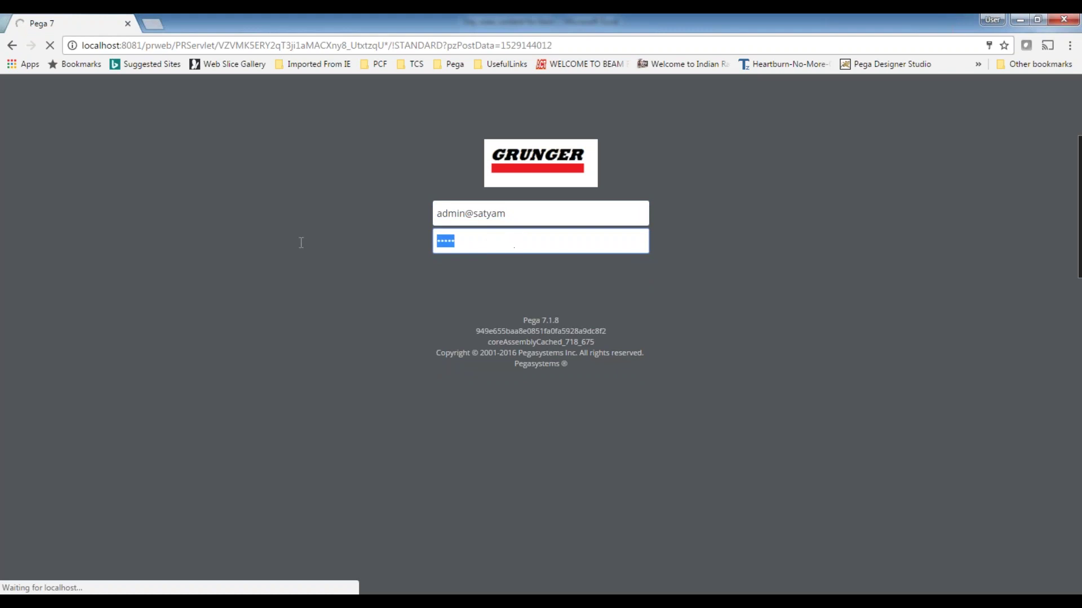
left_click(495, 243)
left_click_drag(471, 238, 420, 239)
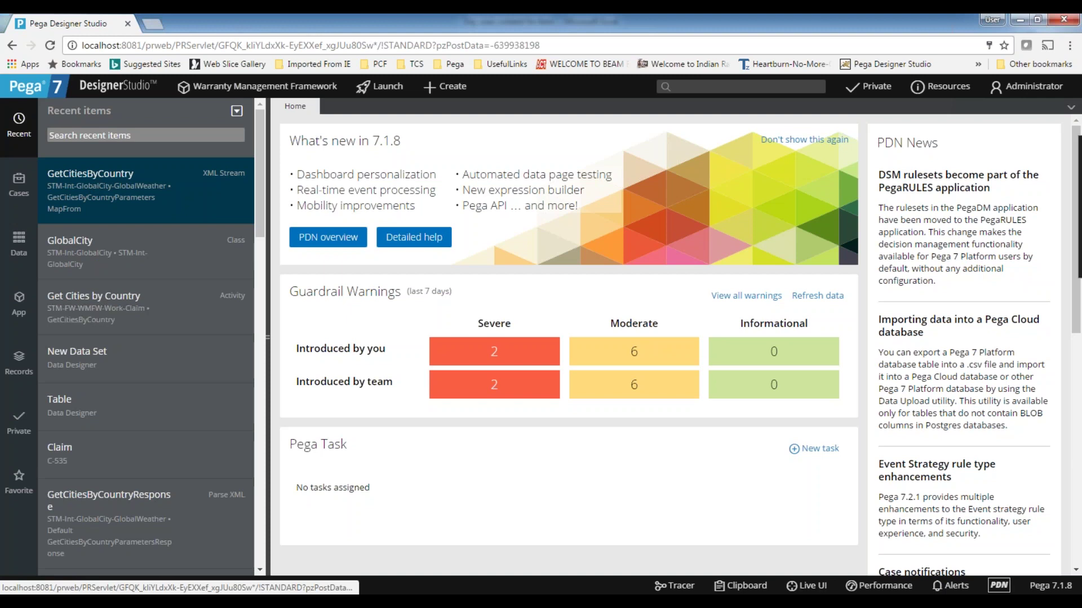
- Open the Get Cities by Country activity and review its Page-New and Property-Set steps
left_click(93, 306)
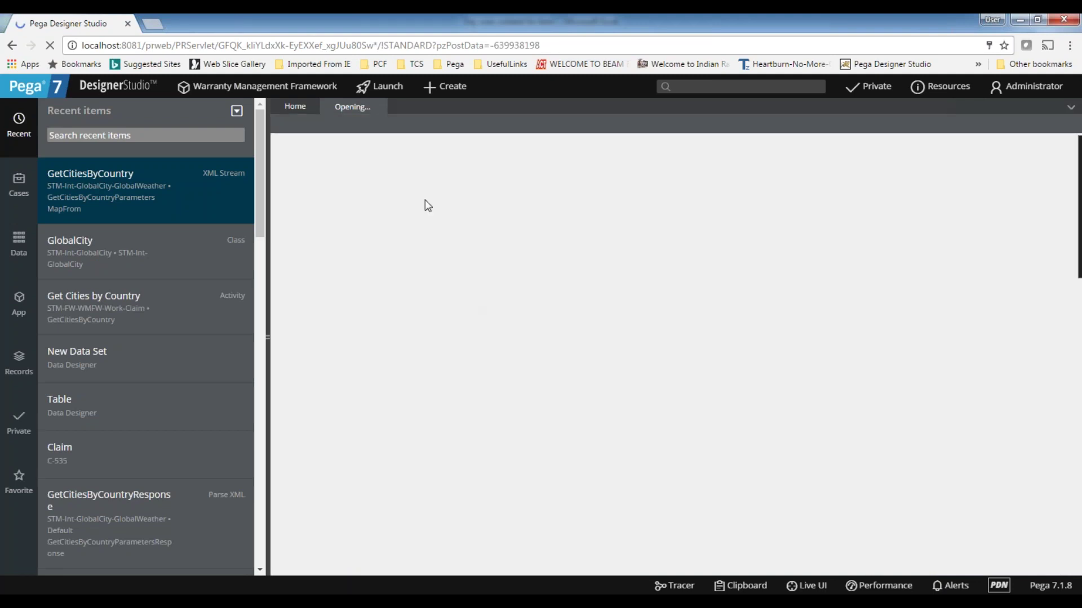
left_click(288, 111)
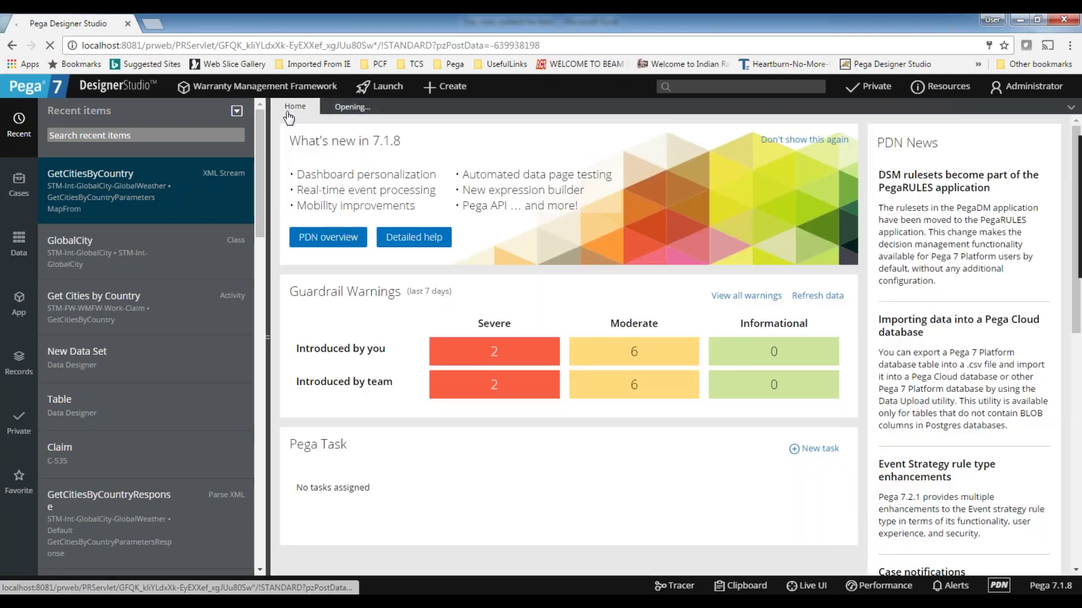
left_click(348, 109)
left_click_drag(533, 289, 472, 289)
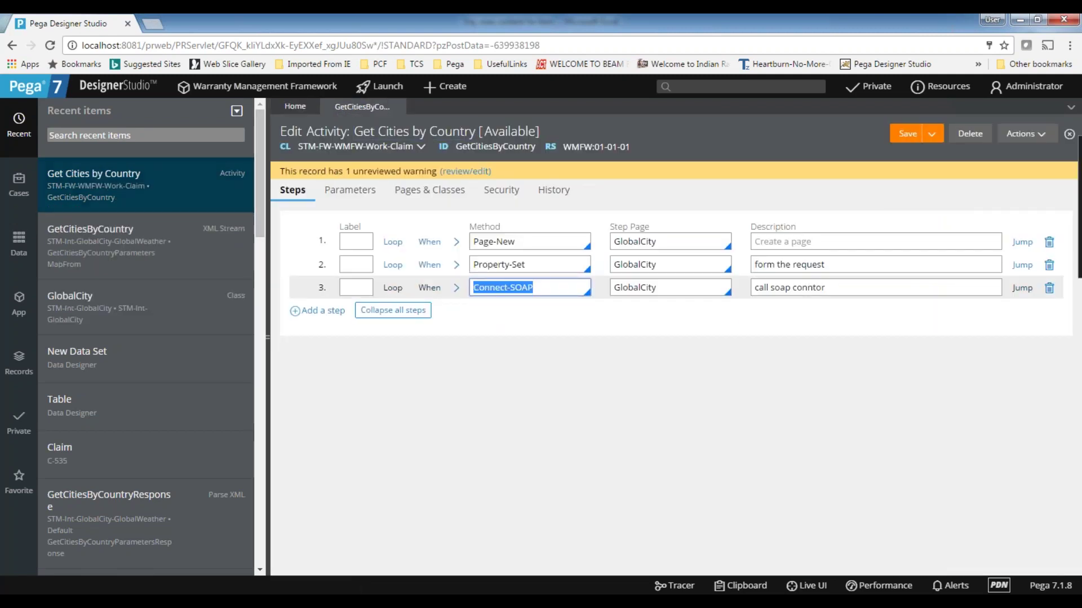
left_click(534, 263)
double_click(534, 263)
left_click(537, 242)
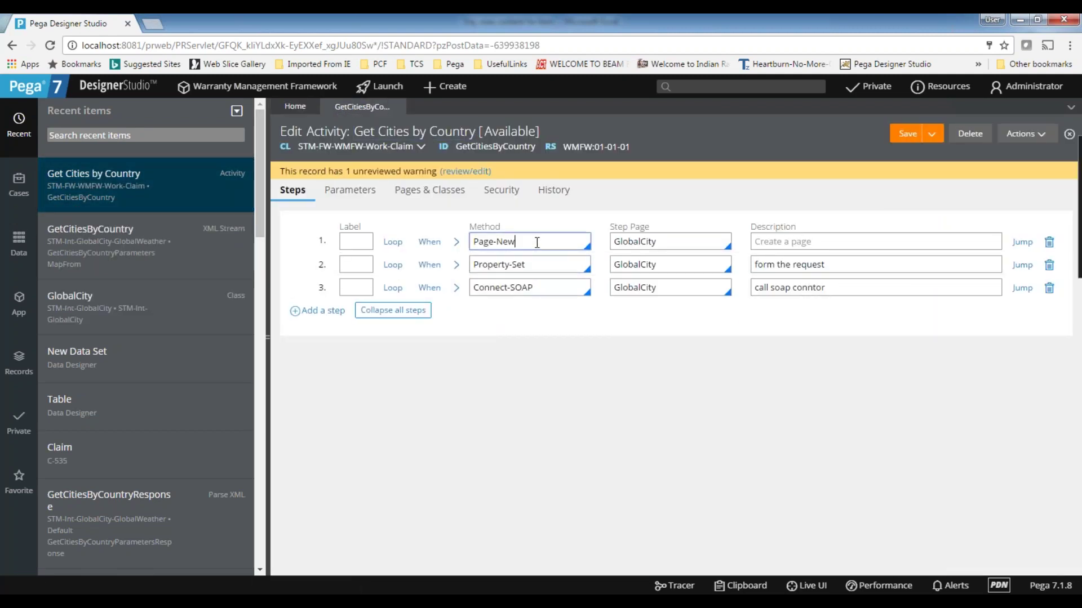
double_click(536, 242)
- Review step 3's Connect-SOAP method, expanding and collapsing its parameters
left_click_drag(558, 292, 434, 293)
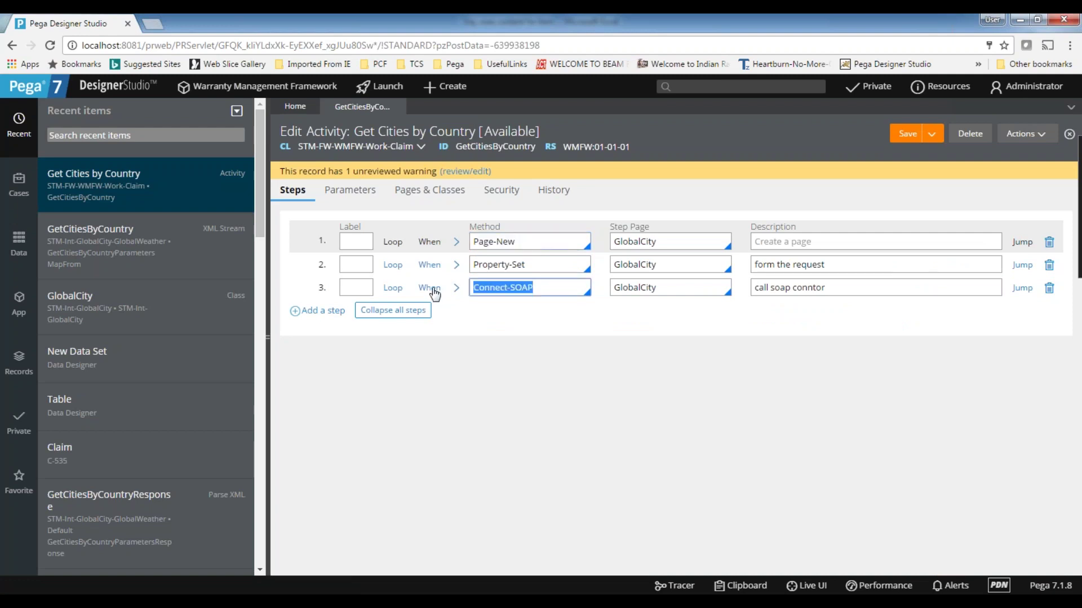
left_click(456, 288)
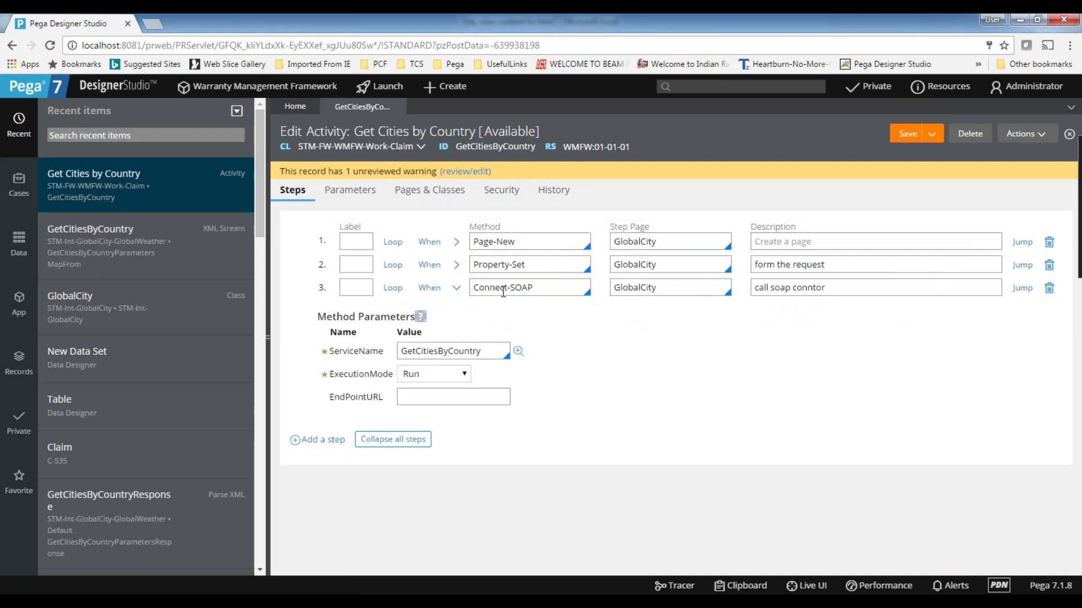
left_click(456, 288)
left_click(557, 284)
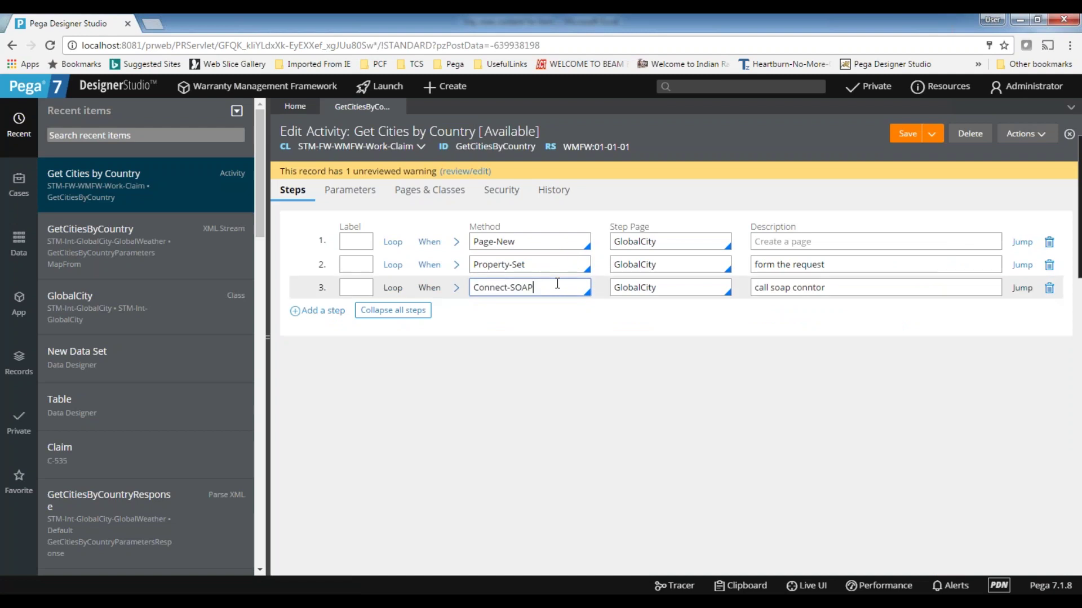
left_click_drag(560, 284, 395, 288)
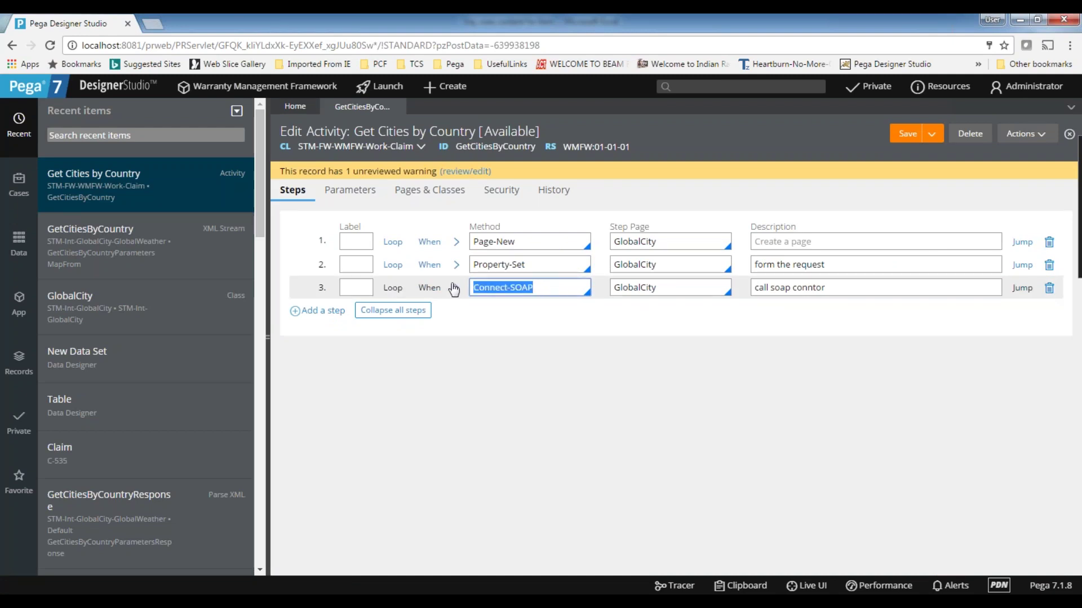
left_click(550, 285)
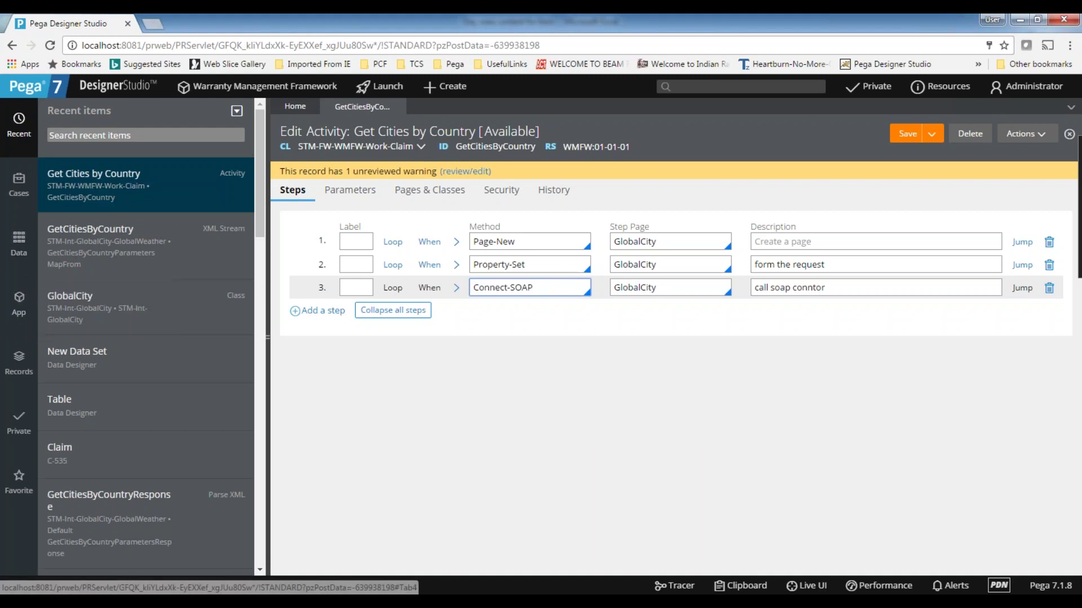
left_click(1024, 135)
- Run Get Cities by Country on the Standard thread and dismiss the ActivityStatusSuccess popup
left_click(1011, 152)
left_click_drag(202, 25, 367, 36)
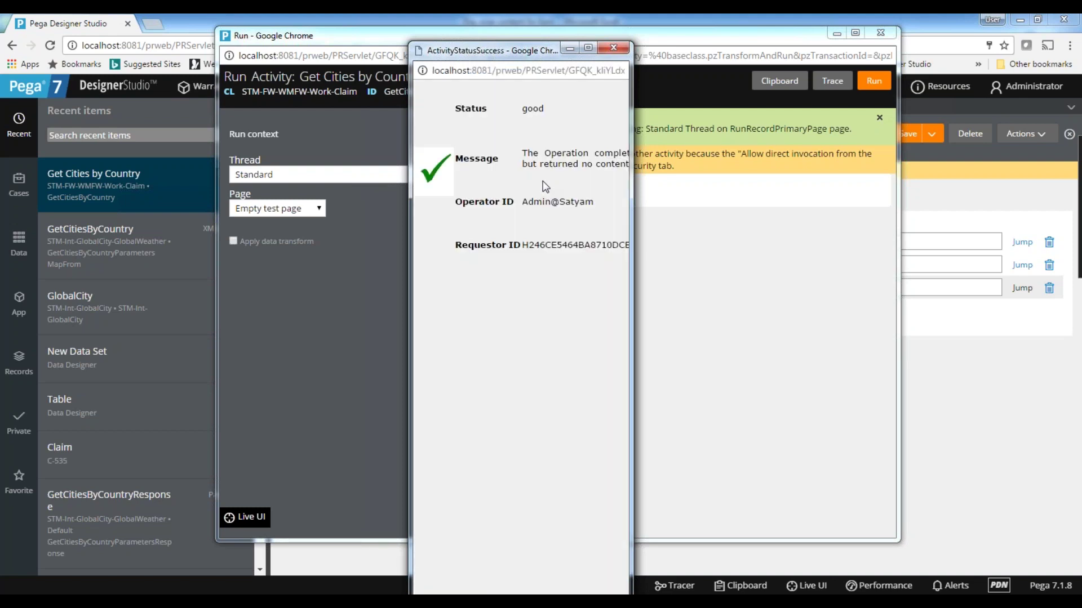
left_click(614, 47)
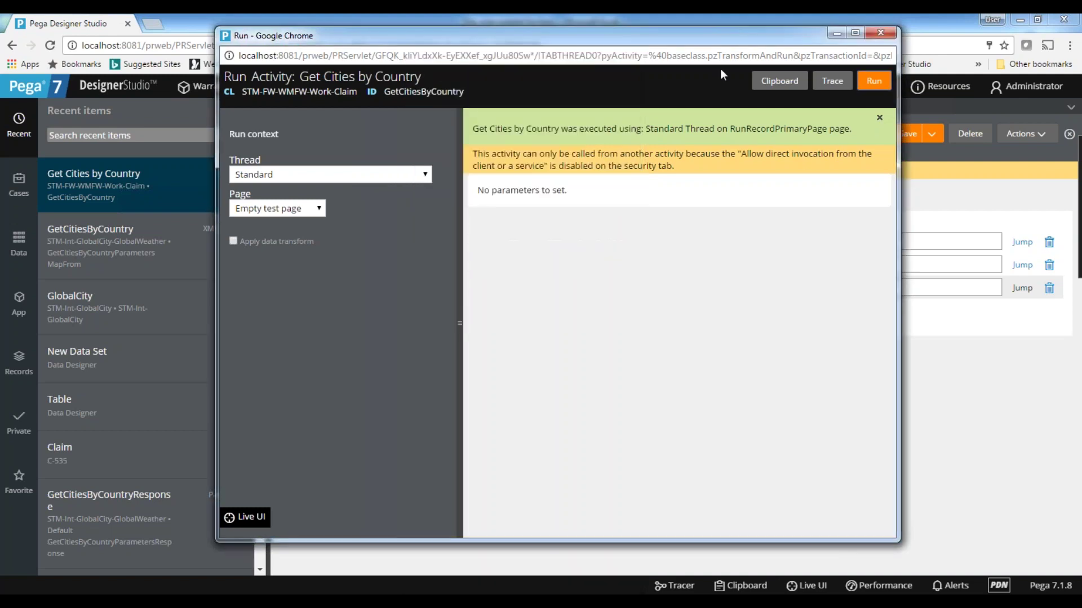
left_click(780, 82)
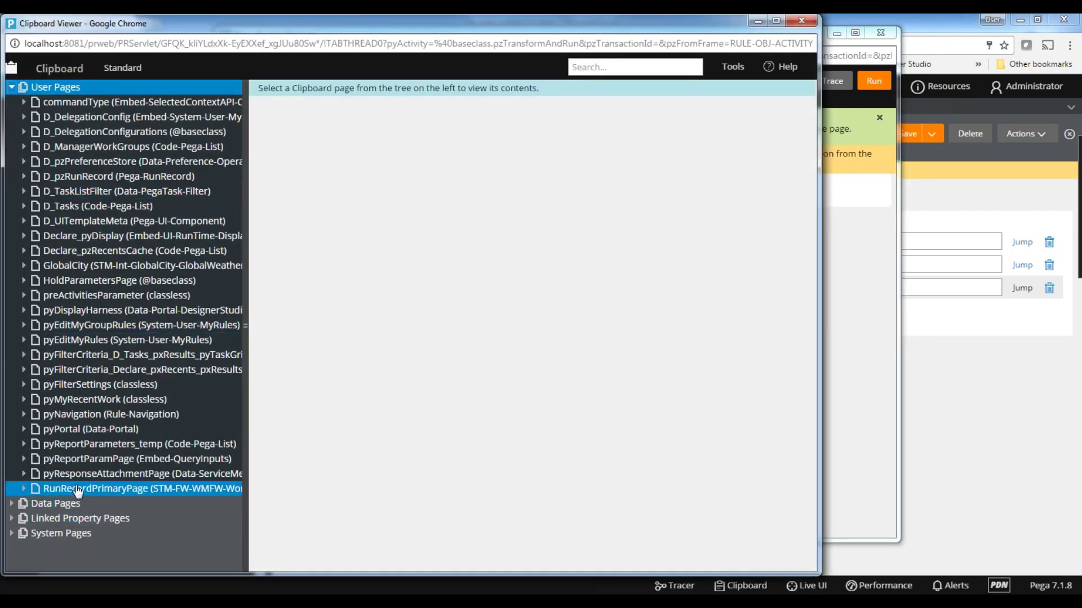
- Copy the NewDataSet XML from GlobalCity's GetCitiesByCountryParametersResponse page in the Clipboard Viewer
left_click(25, 266)
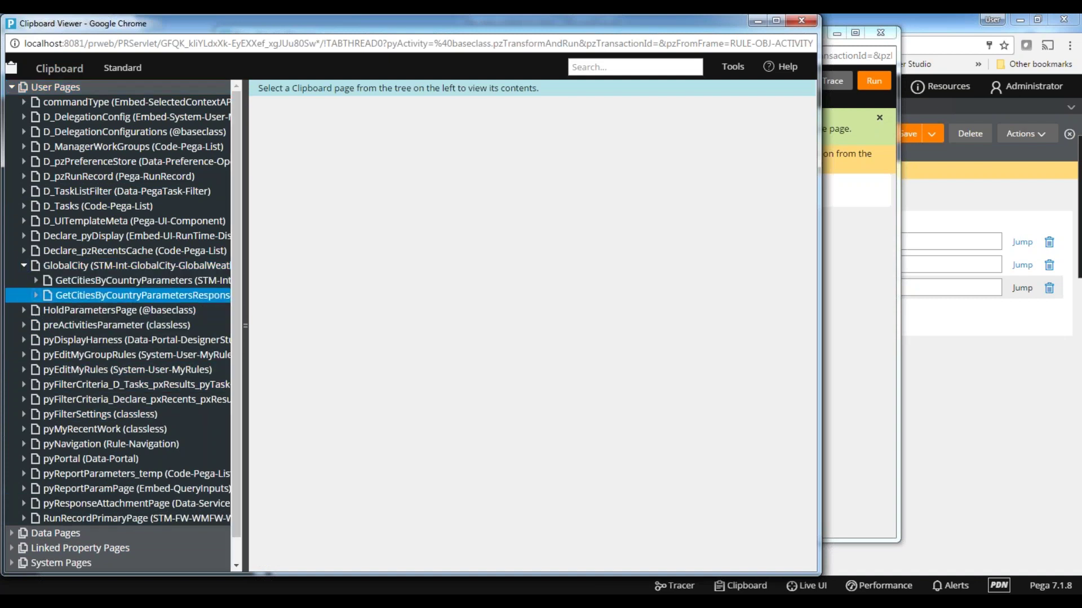
left_click(141, 295)
left_click_drag(359, 160, 460, 328)
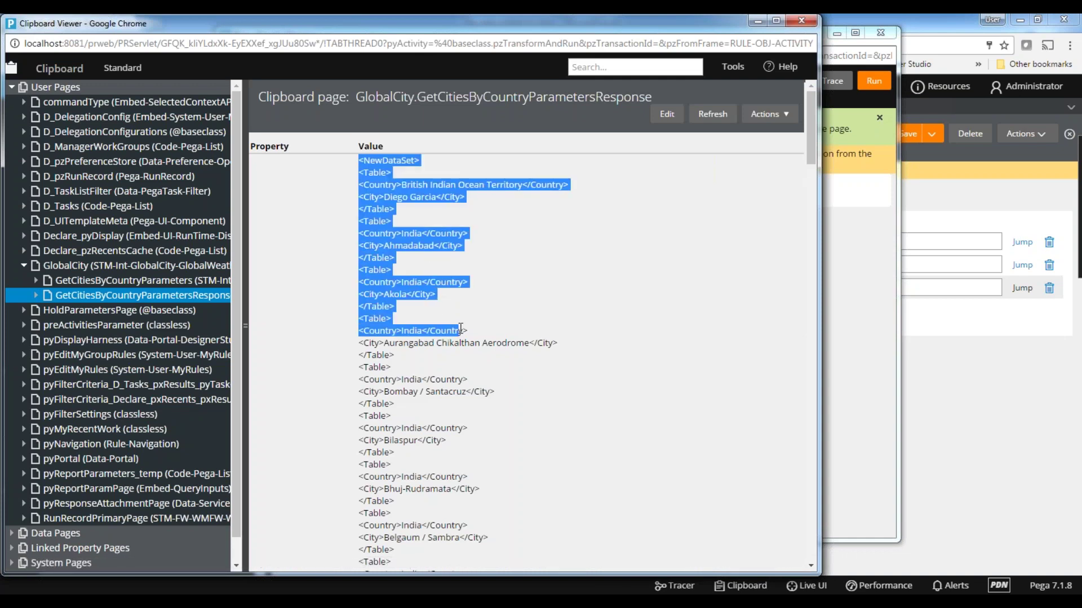
right_click(396, 249)
left_click(417, 257)
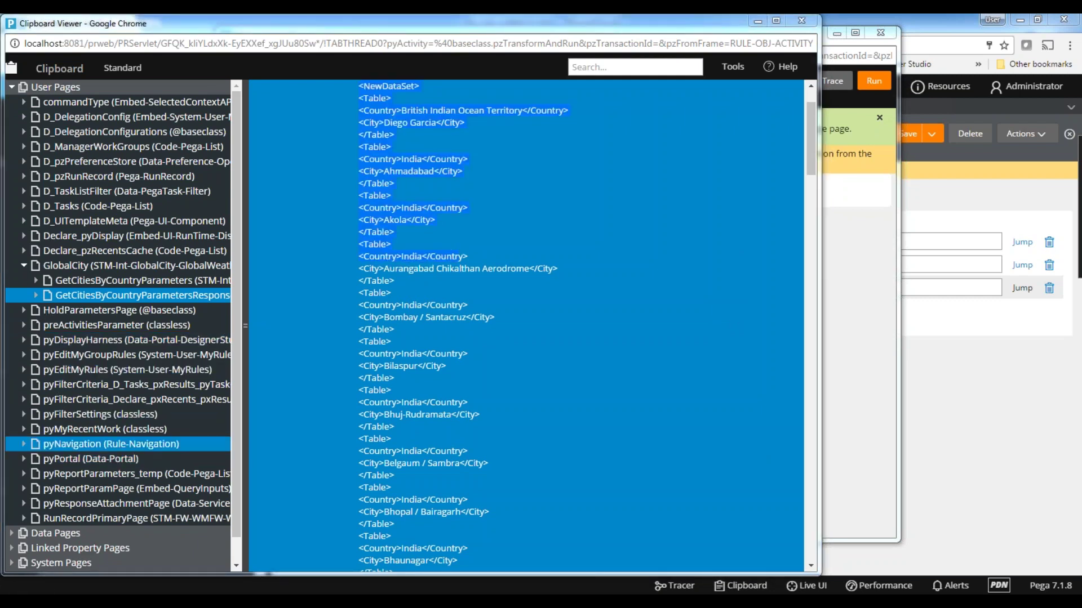
key("super")
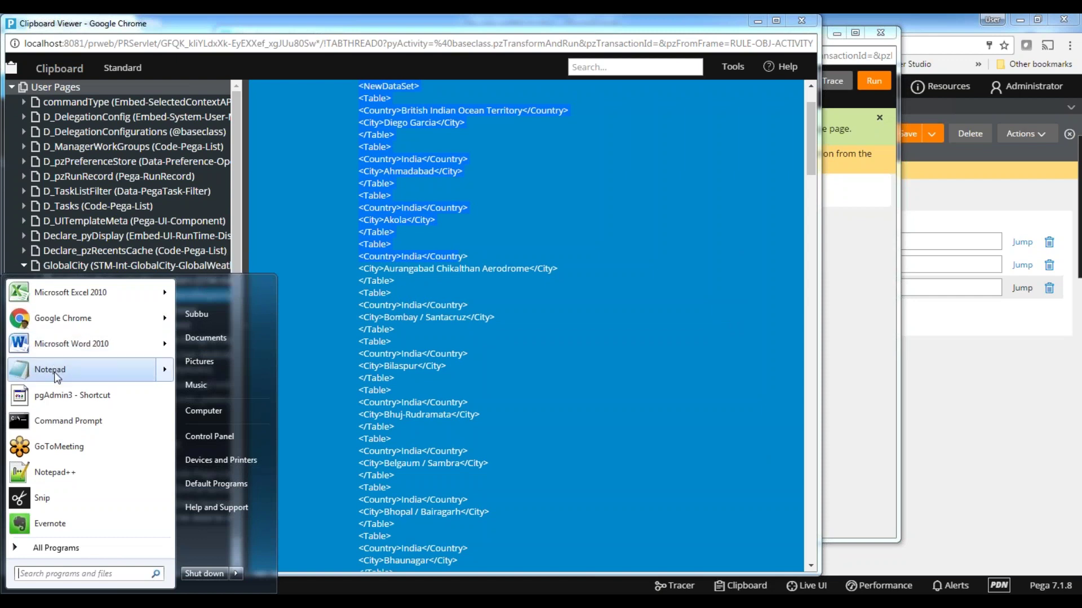
- Launch Notepad++, review the pasted NewDataSet XML in tab new 33, then minimize it
left_click(60, 474)
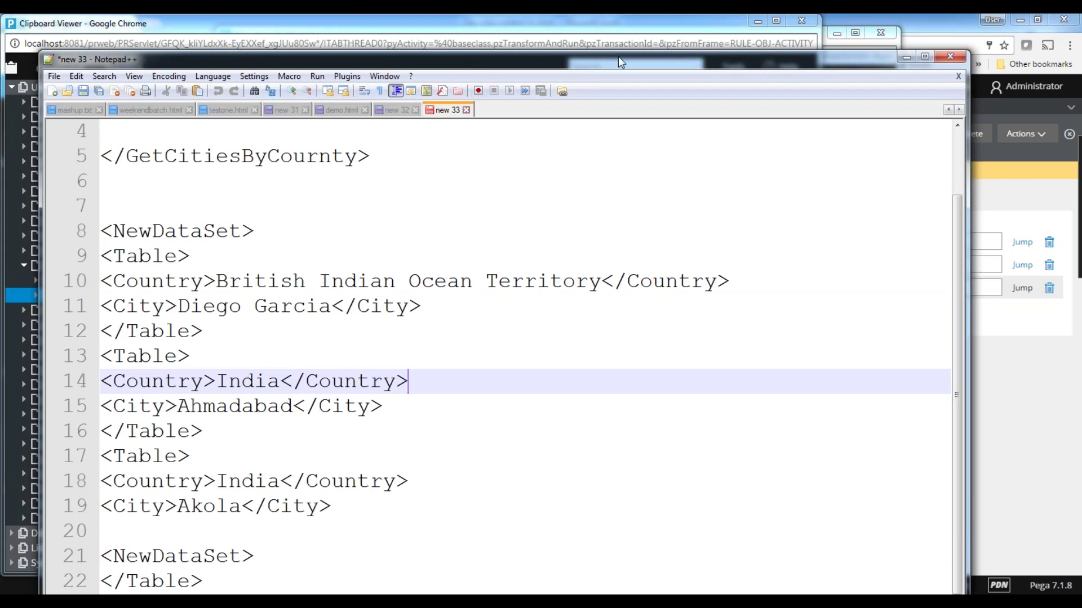
left_click_drag(617, 57, 923, 52)
left_click_drag(418, 226, 678, 532)
left_click(844, 226)
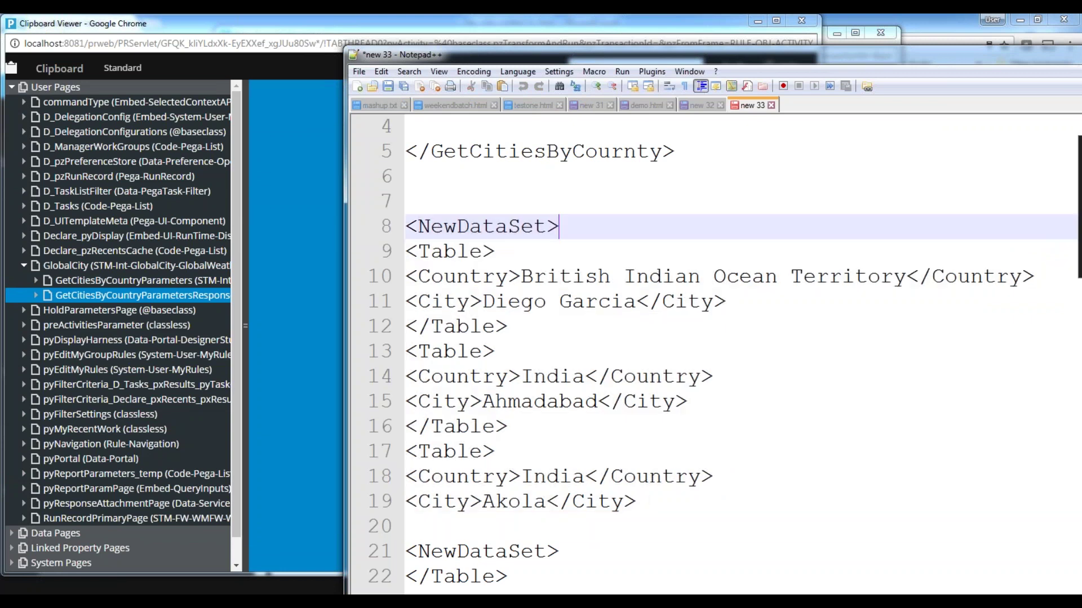
left_click_drag(847, 76, 809, 87)
left_click_drag(1035, 87, 723, 110)
left_click(800, 108)
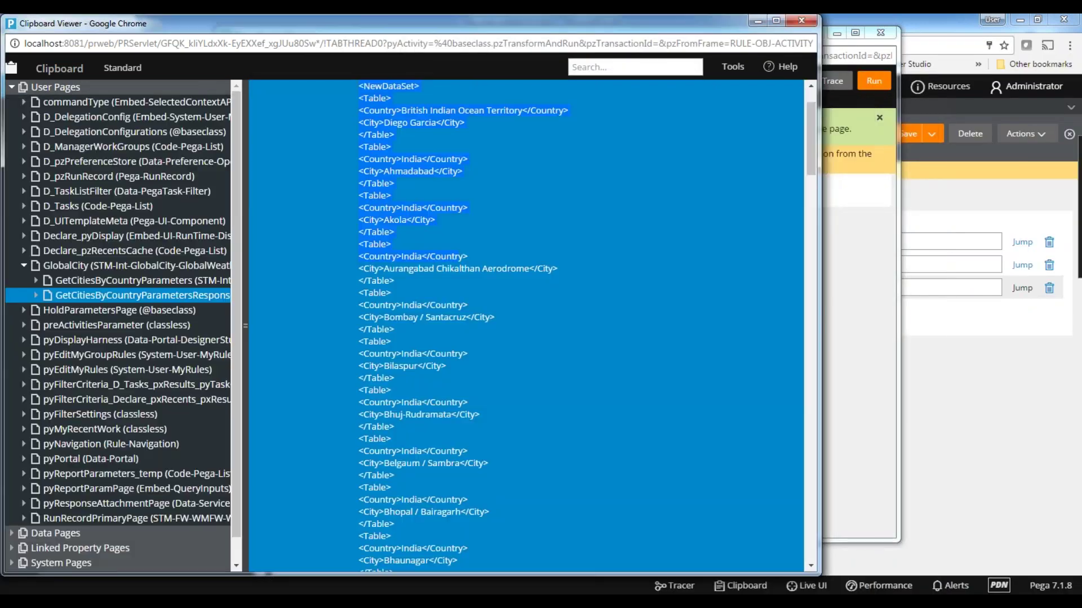
- Close the Clipboard Viewer and Run activity windows and return to Designer Studio
left_click(1019, 20)
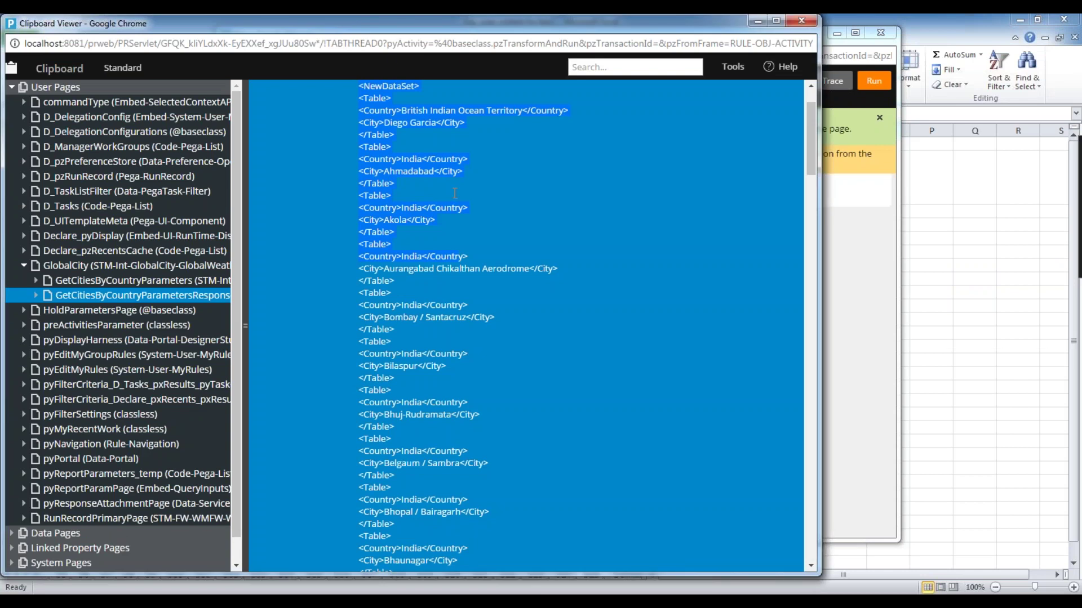
left_click_drag(396, 25, 443, 183)
left_click(806, 179)
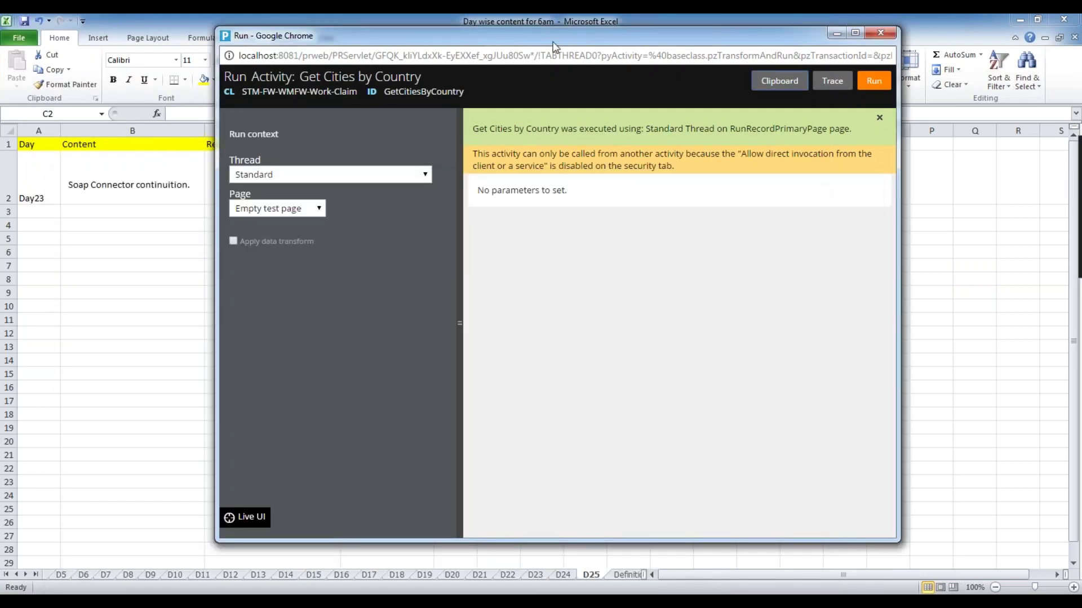
left_click_drag(552, 37, 414, 145)
left_click(743, 140)
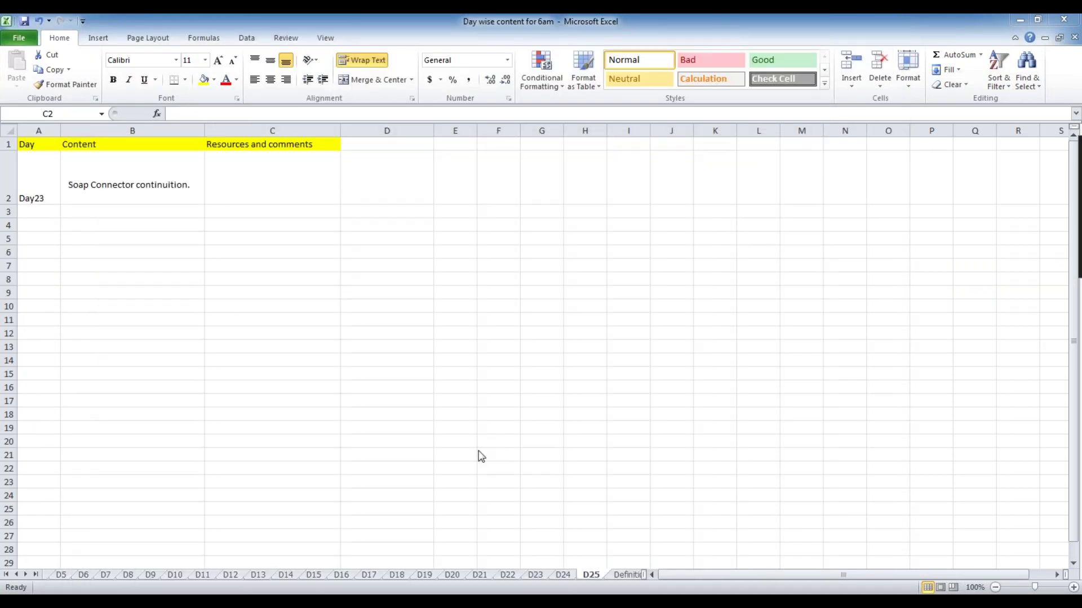
mouse_move(523, 578)
left_click(452, 552)
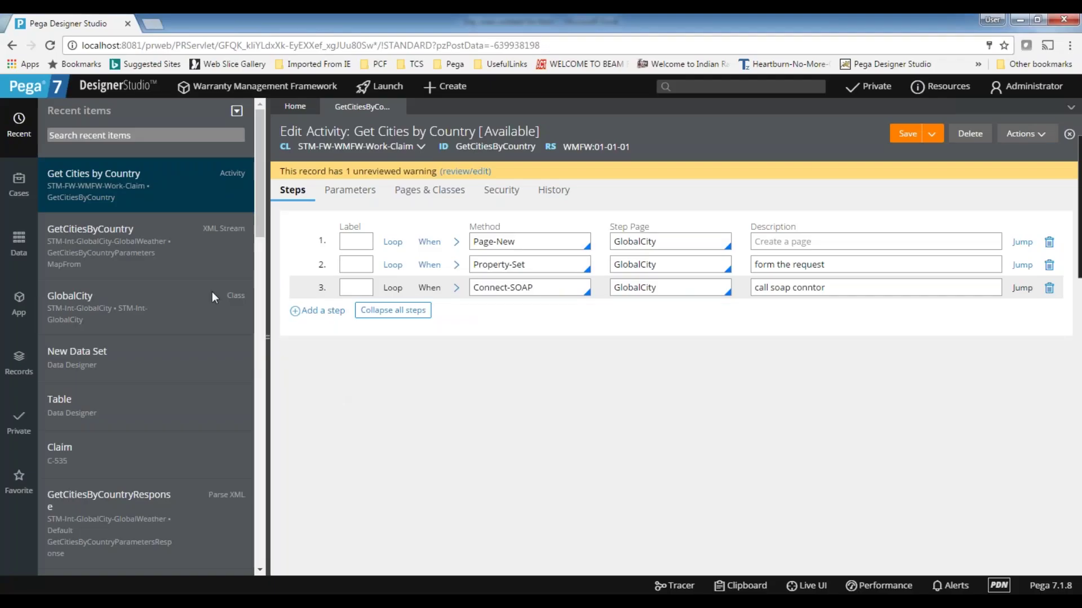
- Scope App Explorer to the STM-FW-WMFW-Data-NewDataSet class and open its context menu
left_click(19, 241)
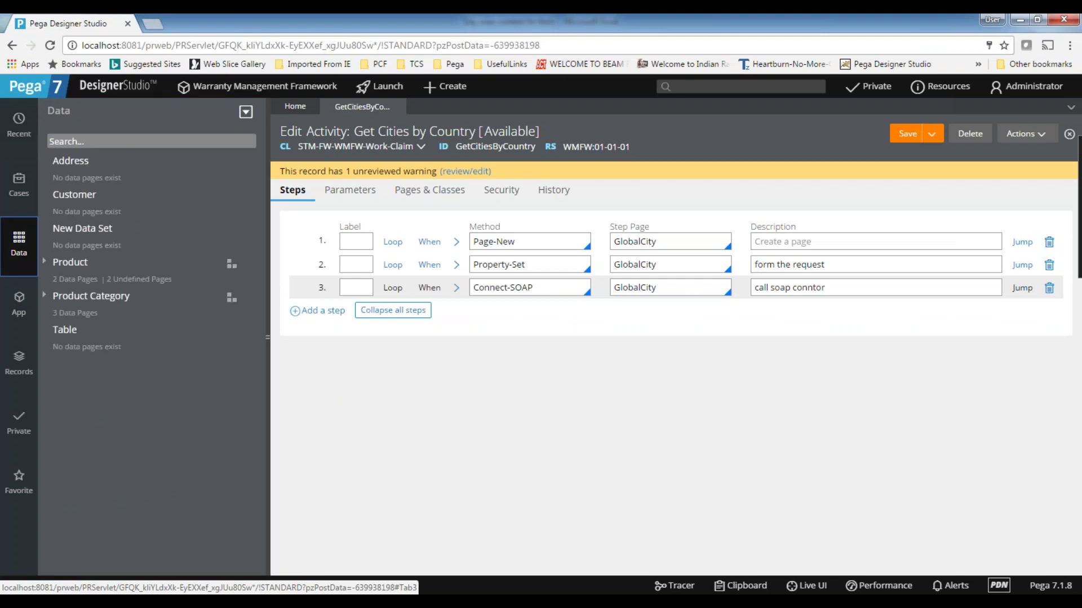
left_click(18, 307)
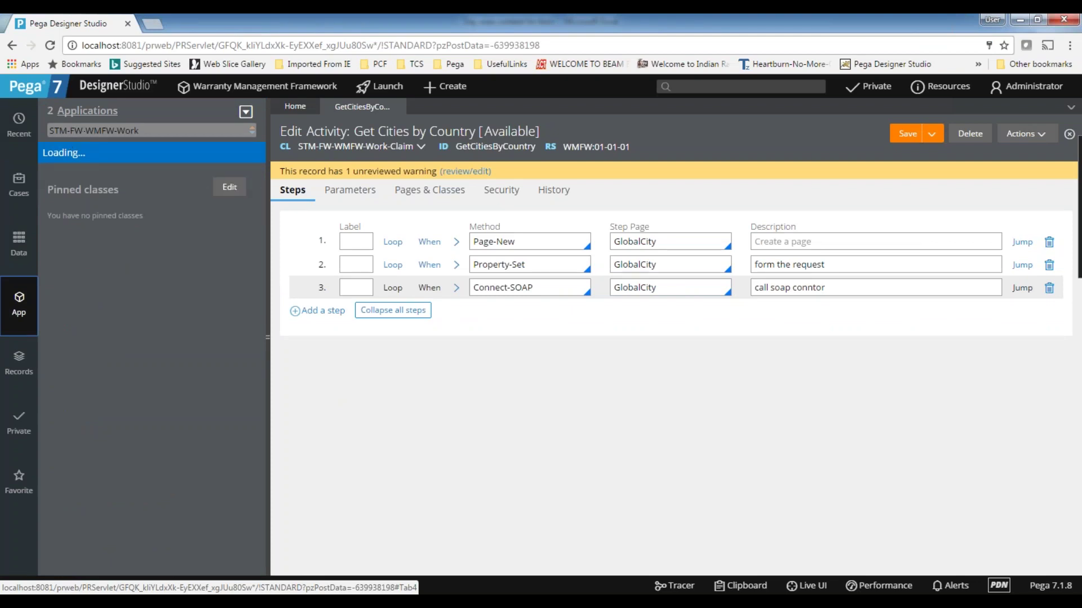
double_click(115, 130)
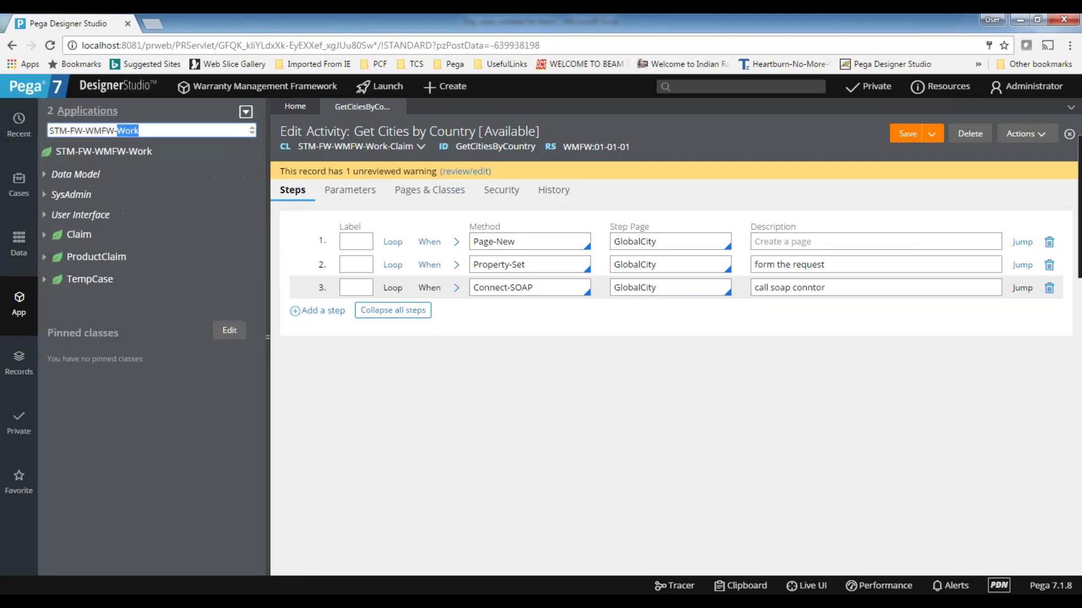
type("Data")
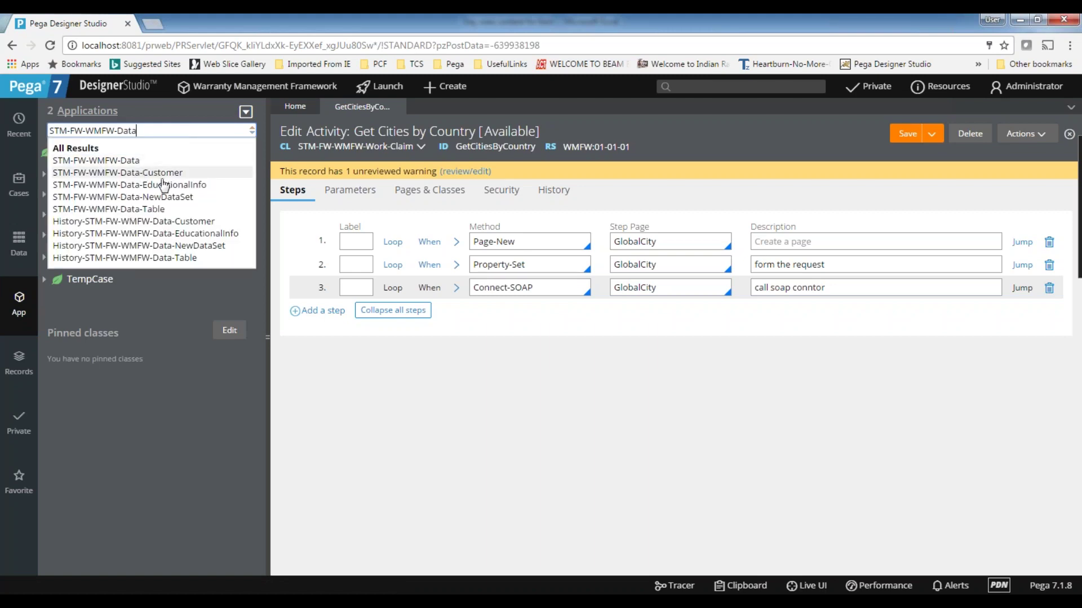
left_click(155, 196)
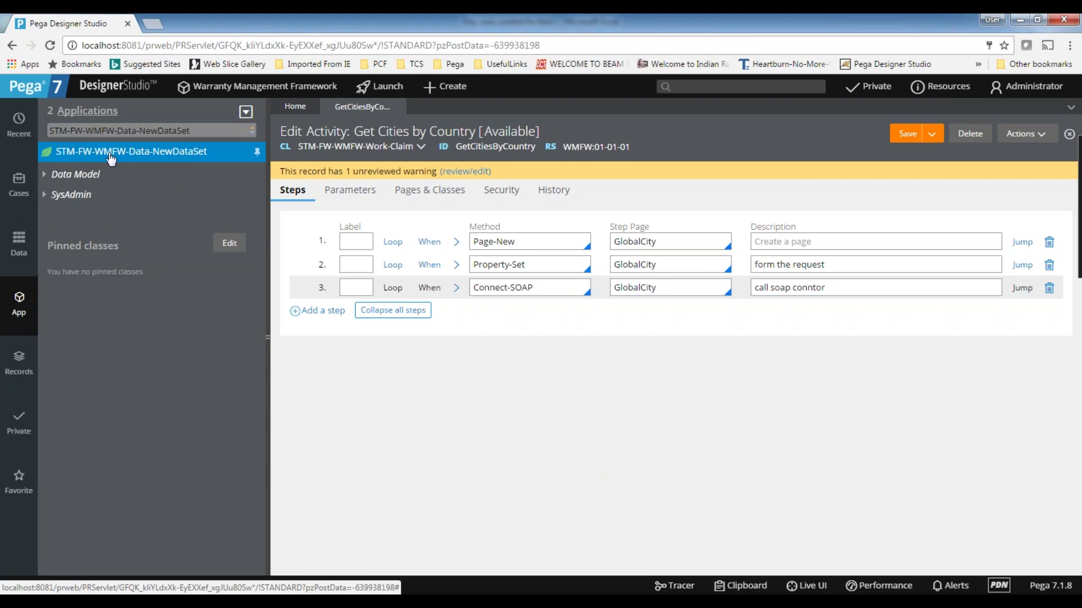
right_click(87, 160)
mouse_move(86, 169)
mouse_move(203, 174)
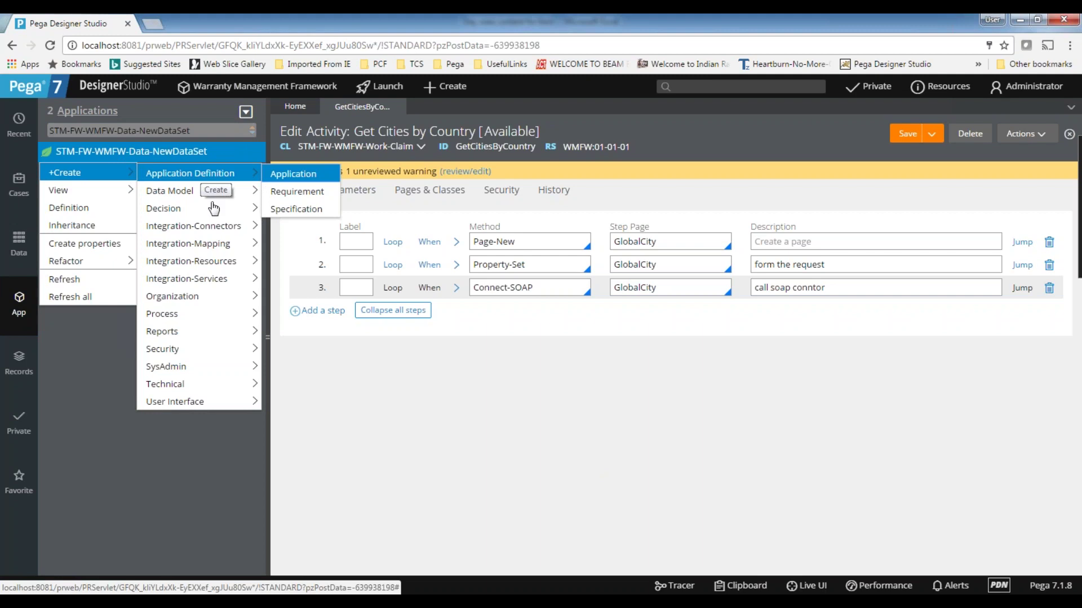
- Choose +Create > Integration-Mapping > Parse XML for the NewDataSet class
mouse_move(197, 265)
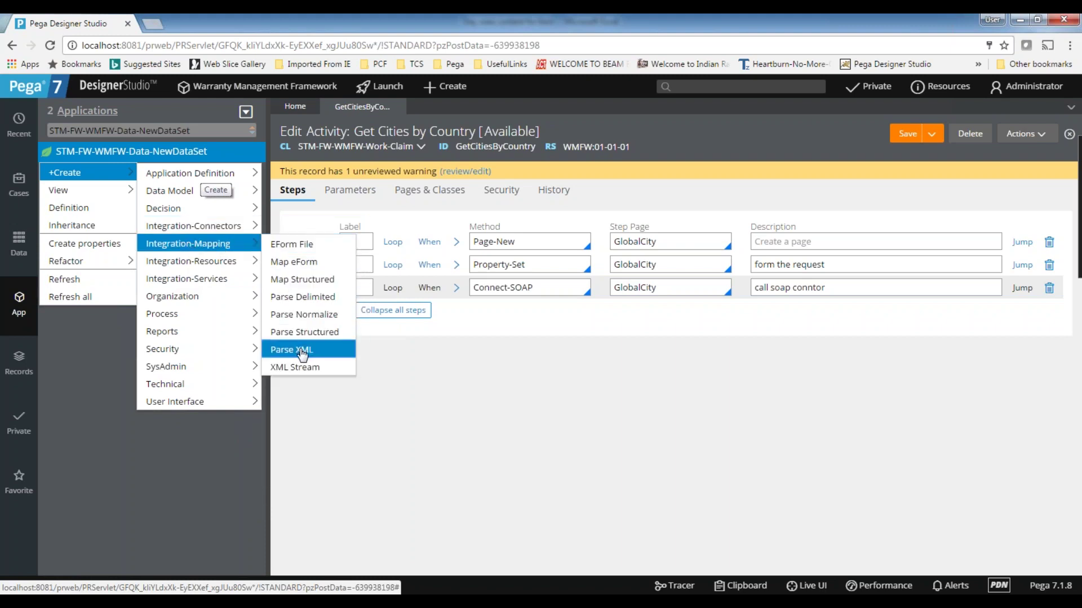
left_click(309, 350)
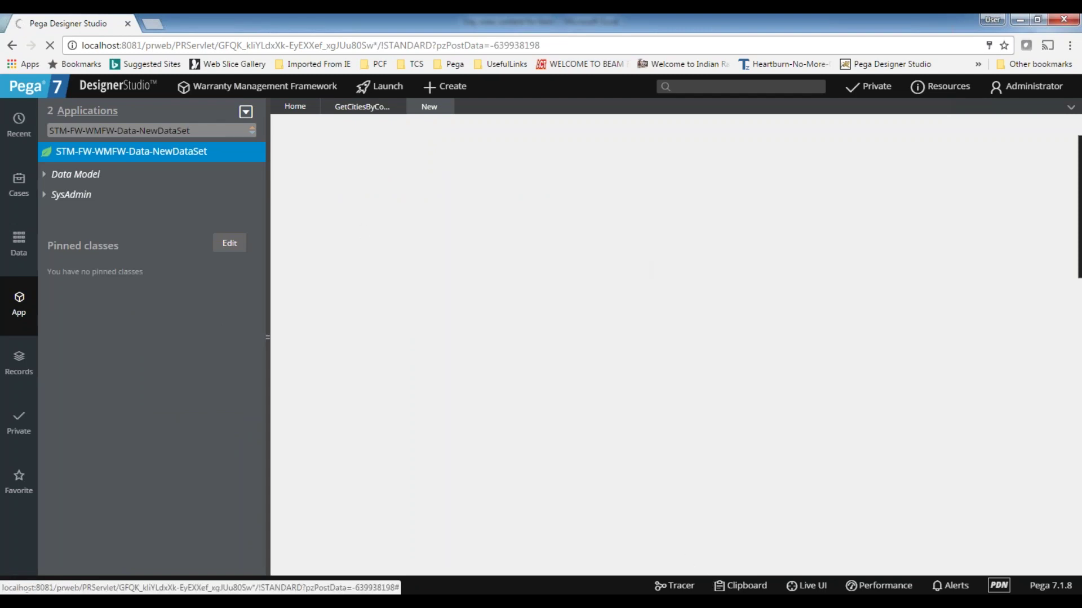
- Copy NewDataSet from the sample XML in Notepad++ into the Root Element Name field
left_click(685, 603)
left_click_drag(313, 111, 546, 106)
double_click(253, 271)
key("ctrl+c")
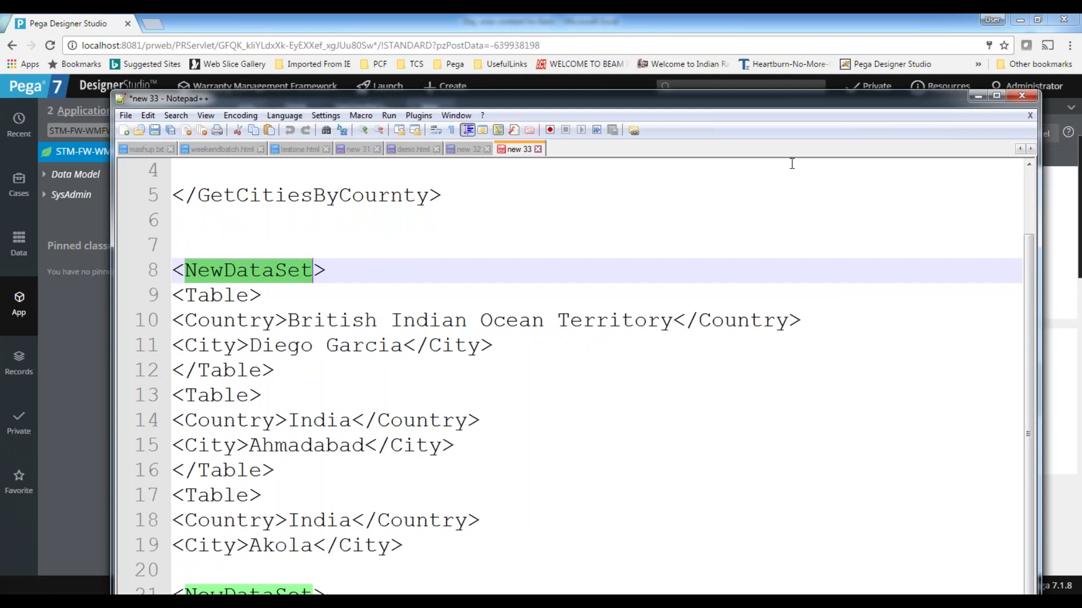
left_click(976, 96)
left_click(379, 272)
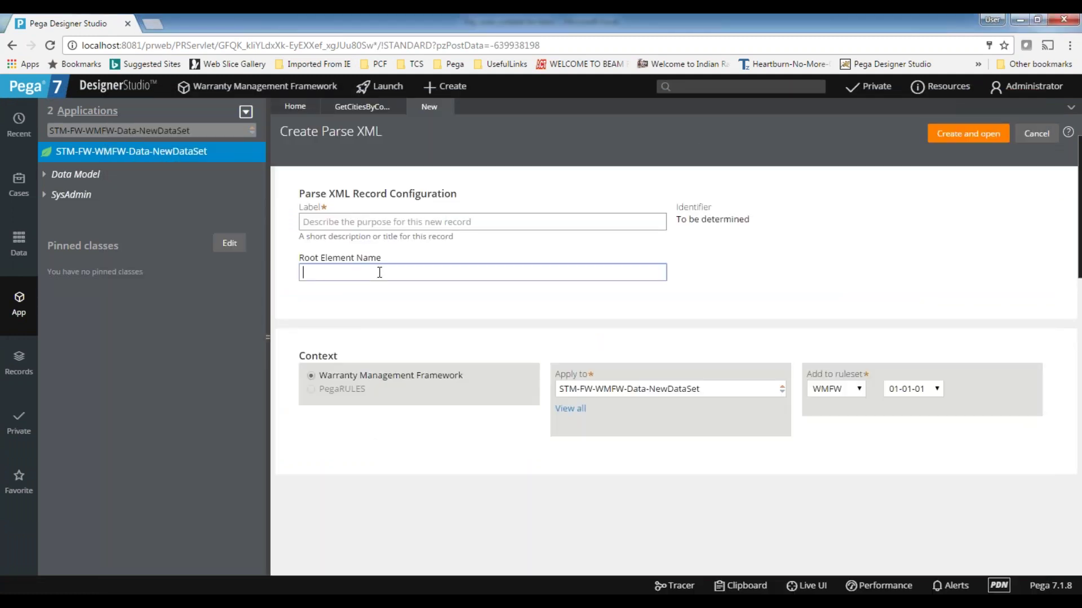
key("ctrl+v")
left_click_drag(299, 257, 402, 257)
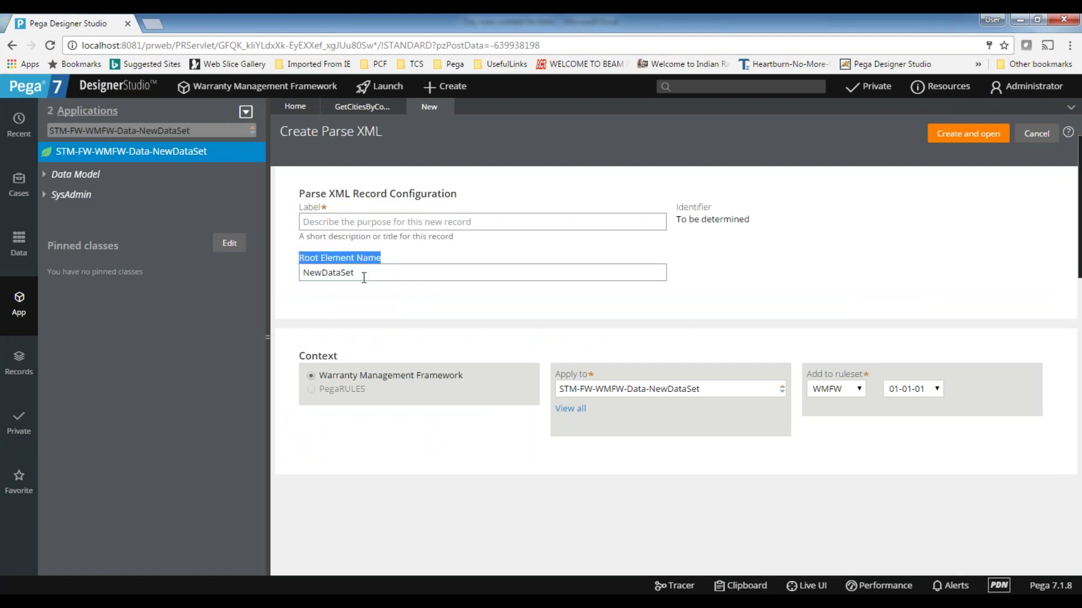
- Enter 'Parse soap result' as the rule's label
left_click(335, 223)
type("P")
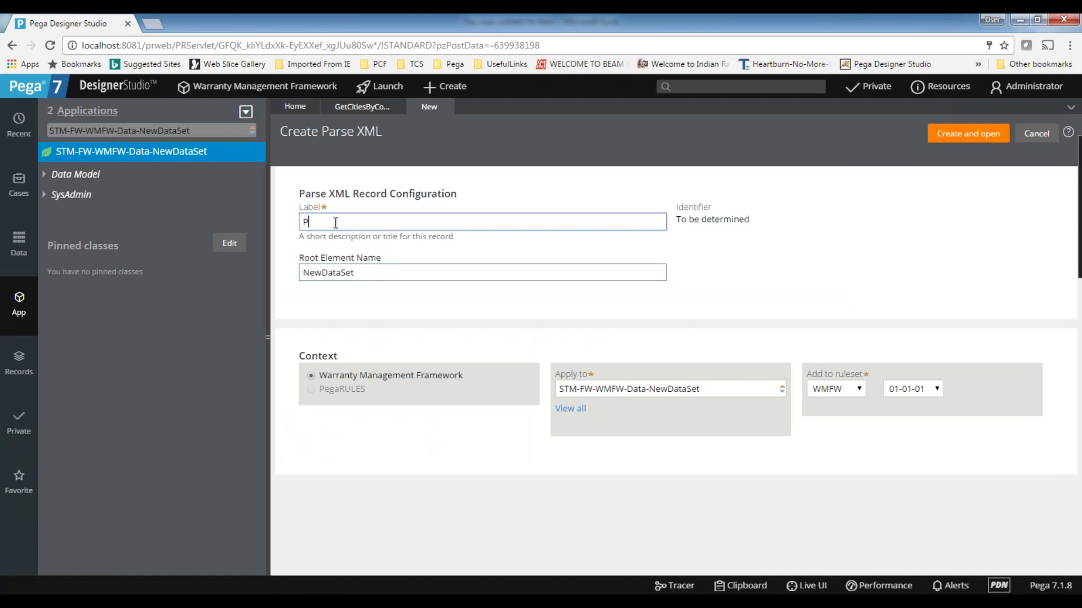
type("arse soap result")
left_click(764, 261)
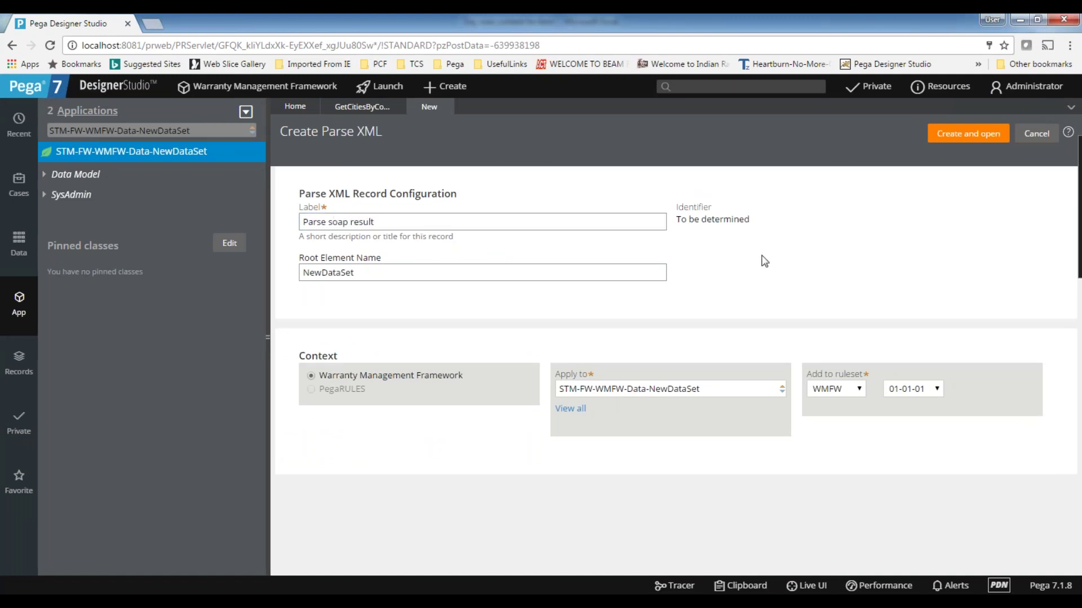
- Create the Parse XML record and add a child element named Table under NewDataSet
left_click(969, 135)
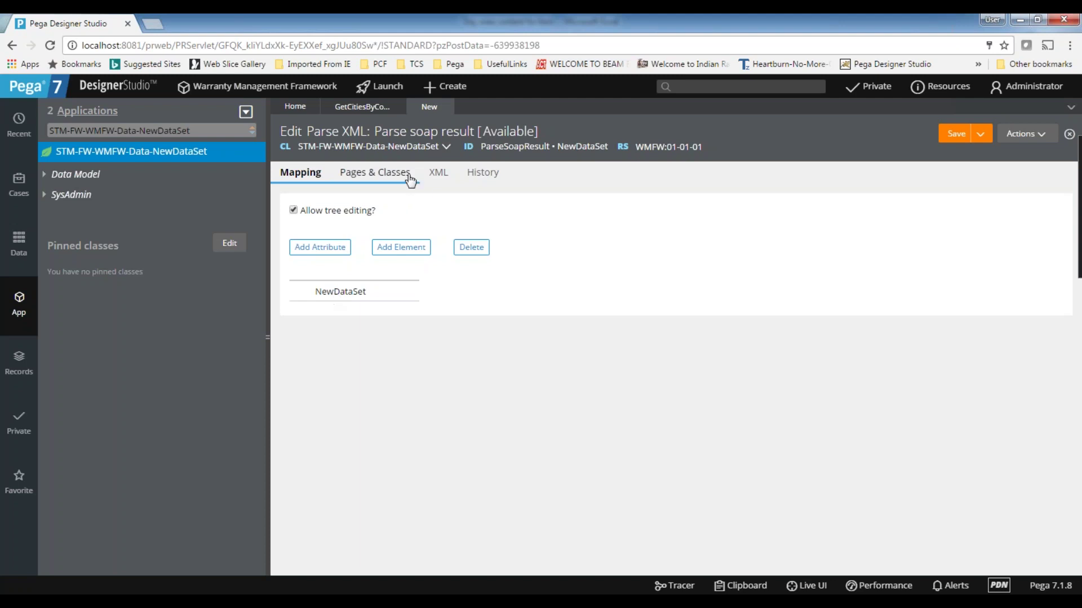
left_click(335, 292)
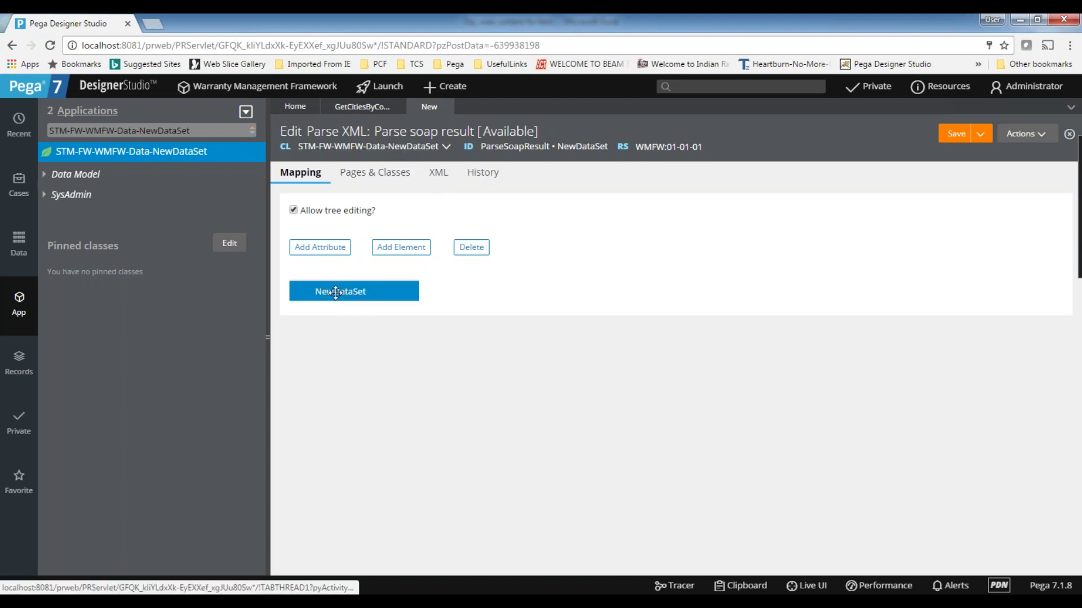
left_click(420, 248)
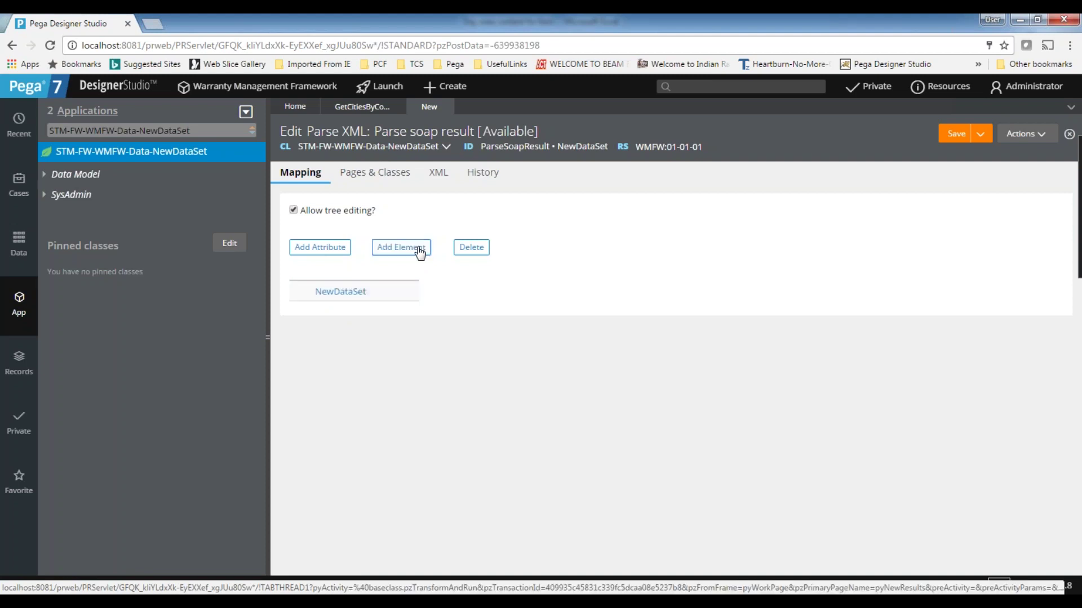
double_click(345, 312)
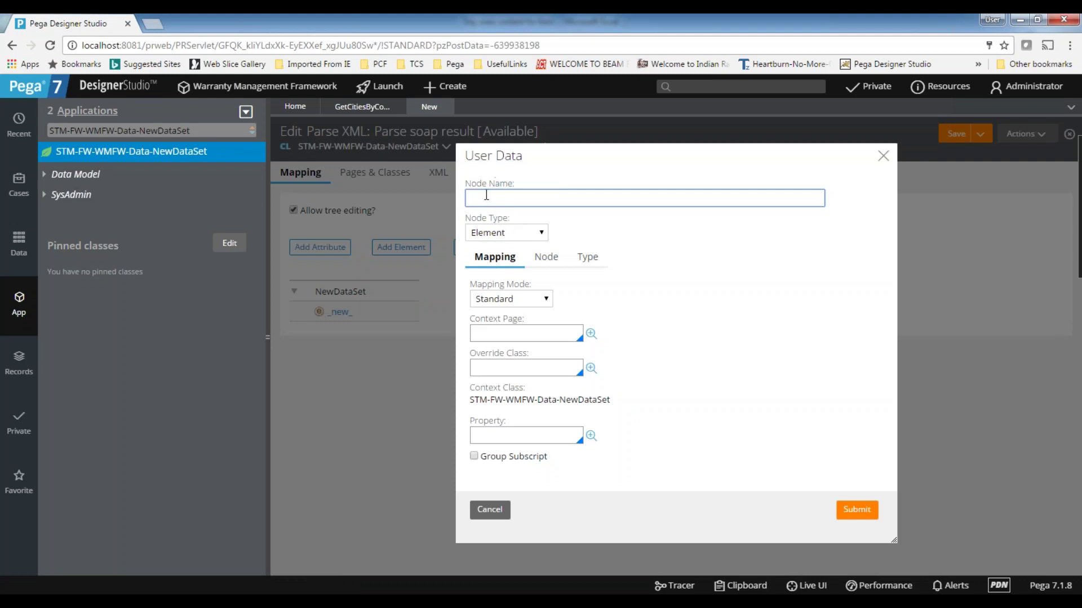
key("alt+Tab")
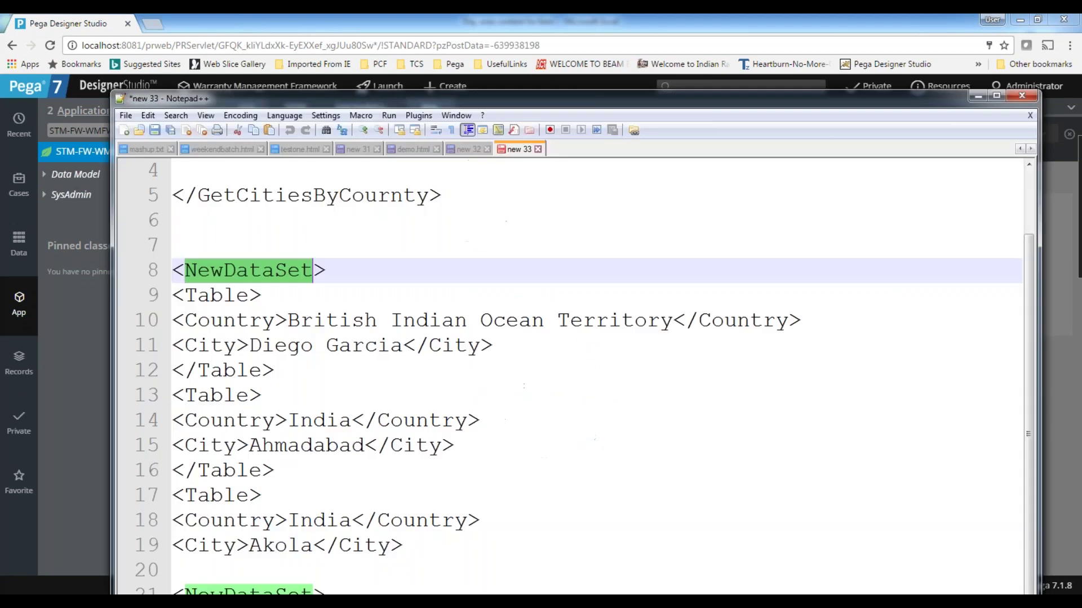
double_click(216, 295)
key("ctrl+c")
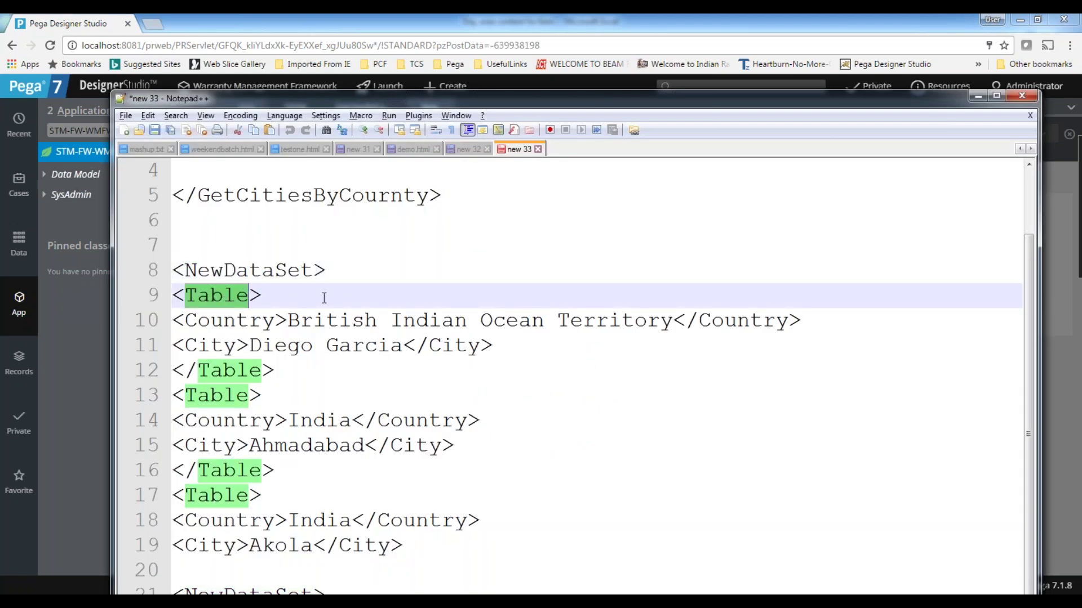
key("alt+Tab")
key("ctrl+v")
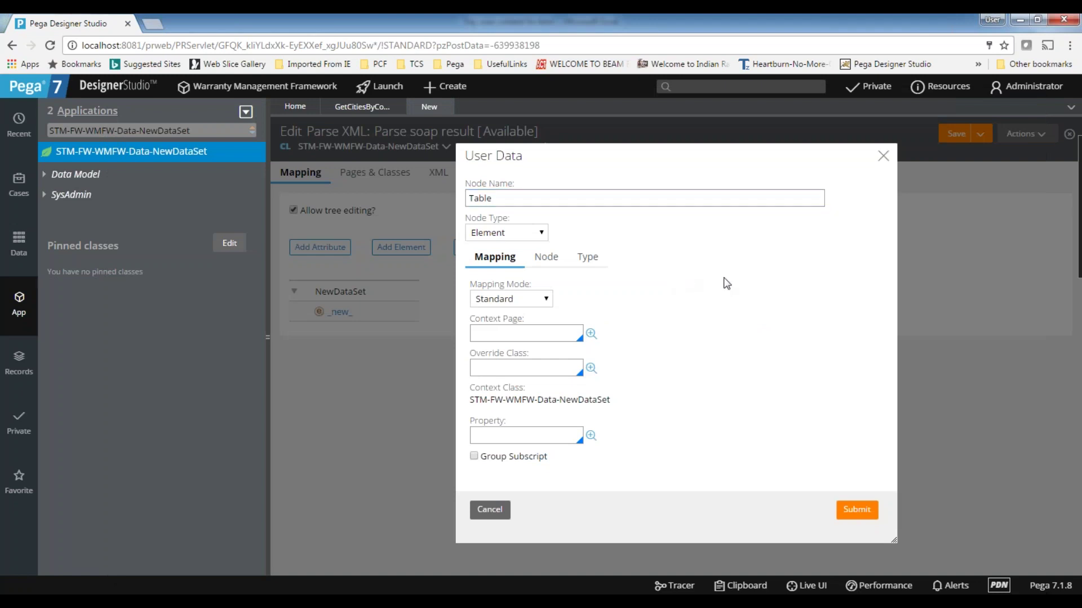
left_click_drag(532, 198, 470, 198)
left_click(842, 332)
- Set the Table node's context page to .CityList and submit
left_click(483, 366)
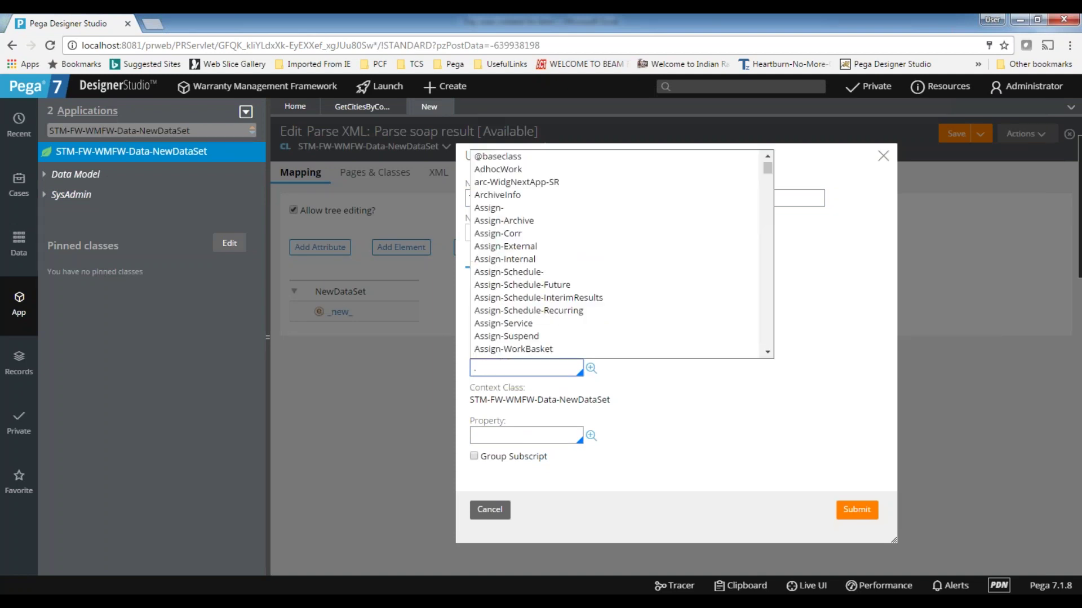
left_click(493, 333)
type(".")
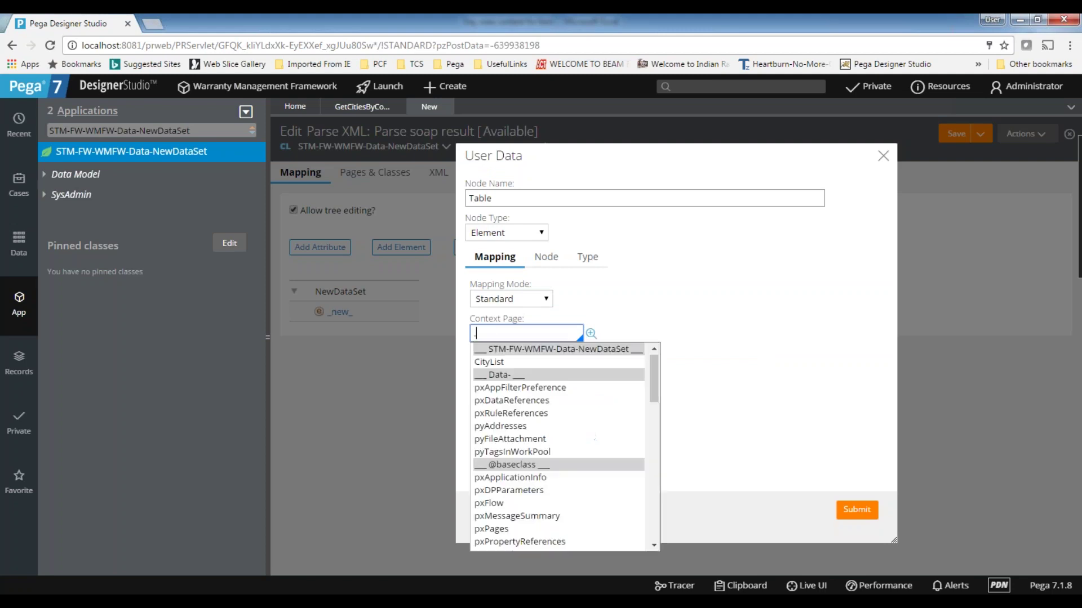
left_click(496, 362)
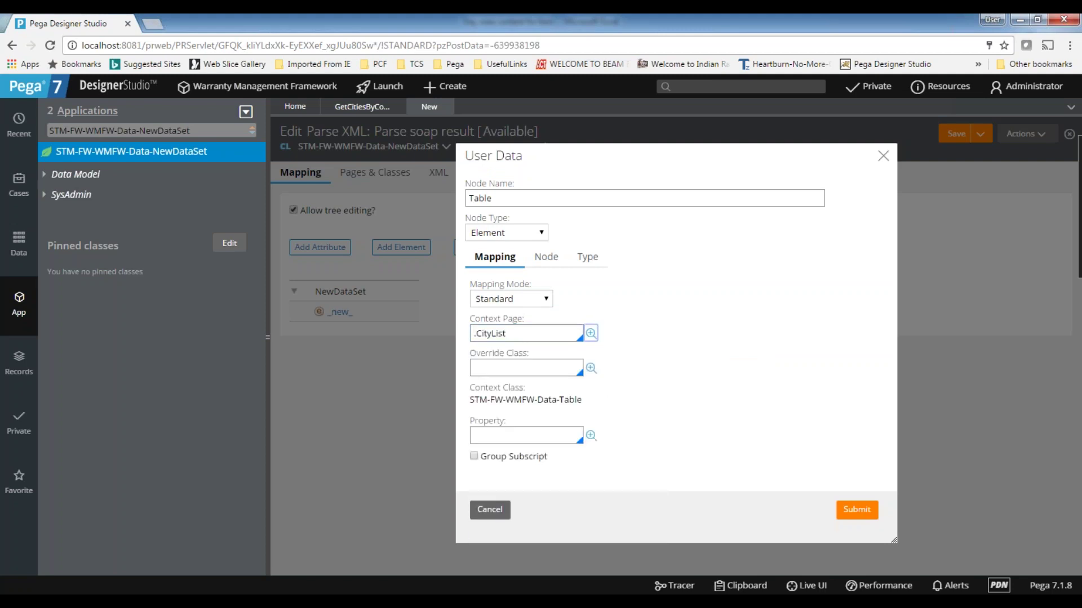
left_click_drag(537, 331, 355, 338)
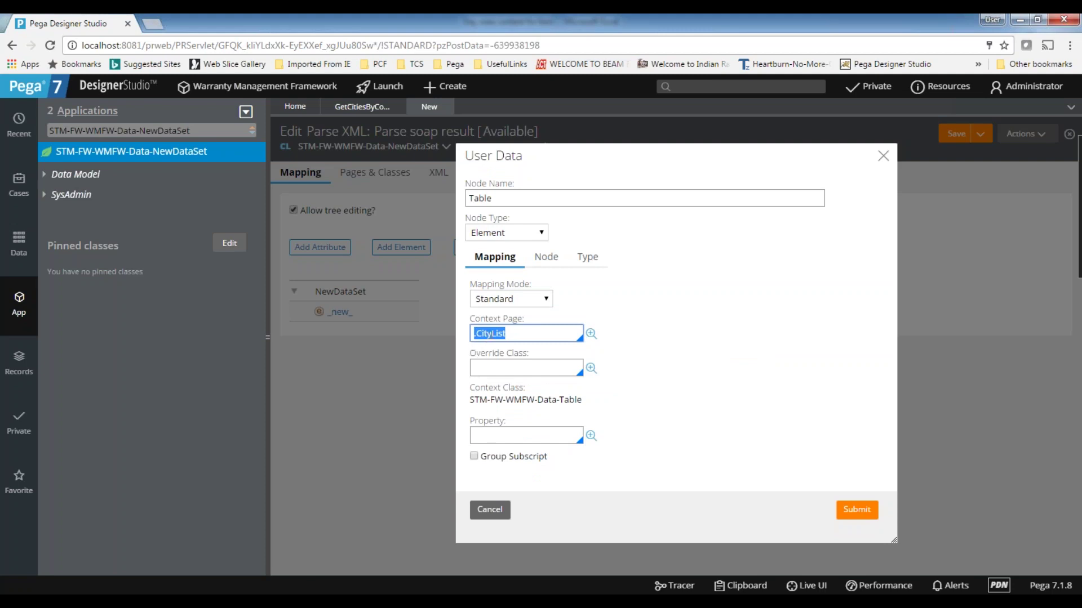
left_click(544, 335)
left_click(857, 510)
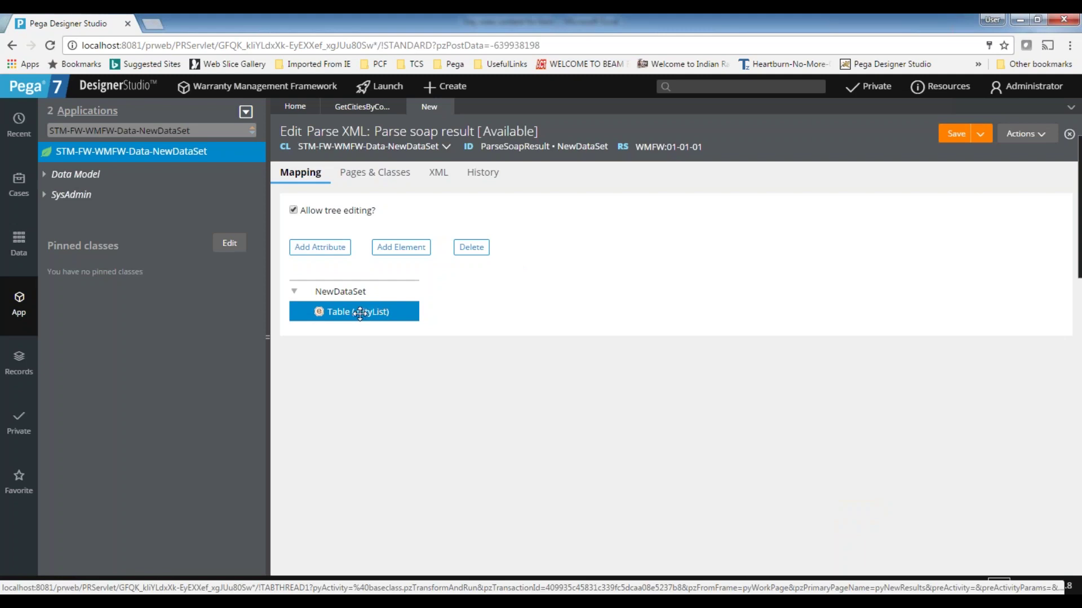
- Add two new child elements under the Table node
left_click(404, 248)
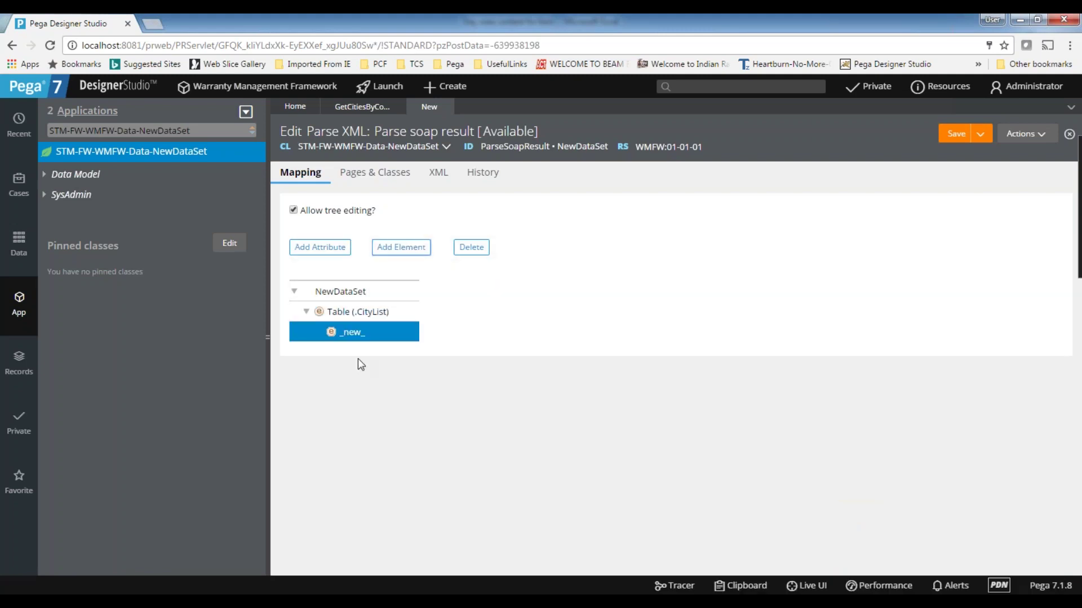
left_click(347, 312)
left_click(401, 247)
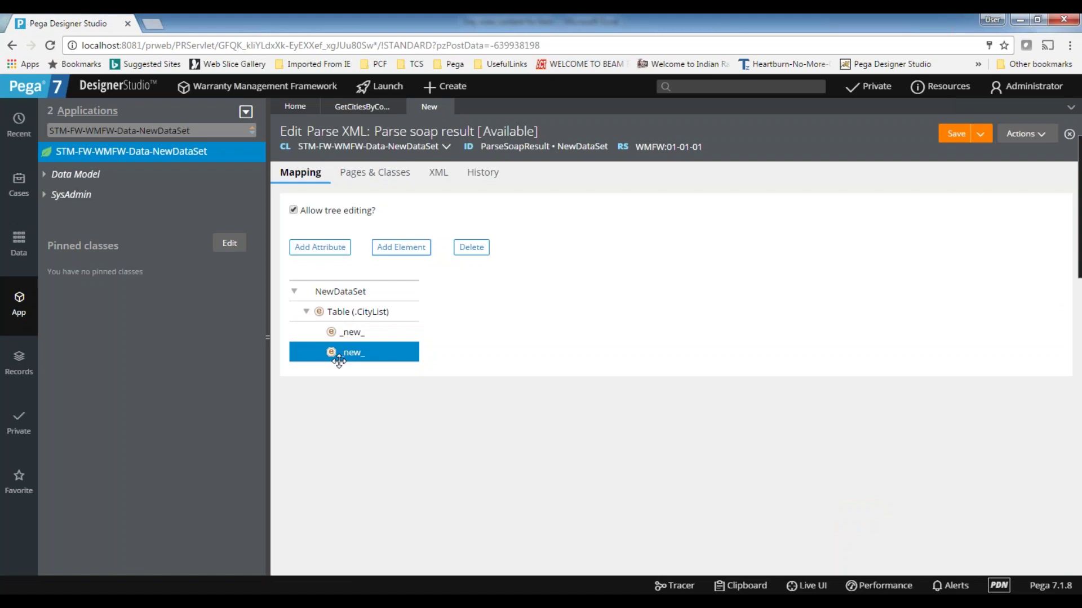
- Name the first child Country, copied from the XML, and map it to .Country
double_click(354, 334)
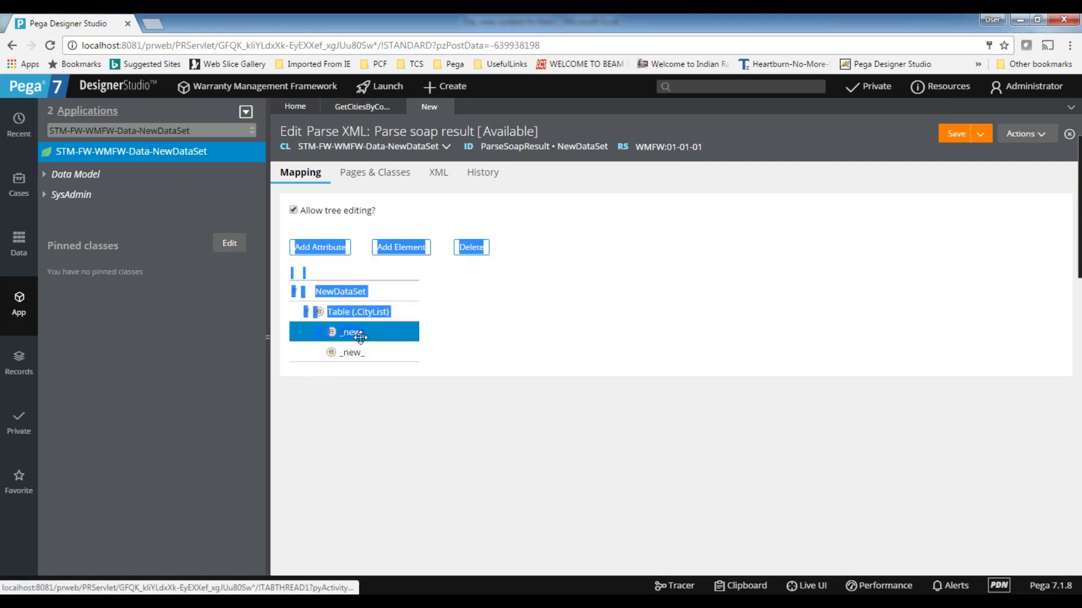
double_click(355, 334)
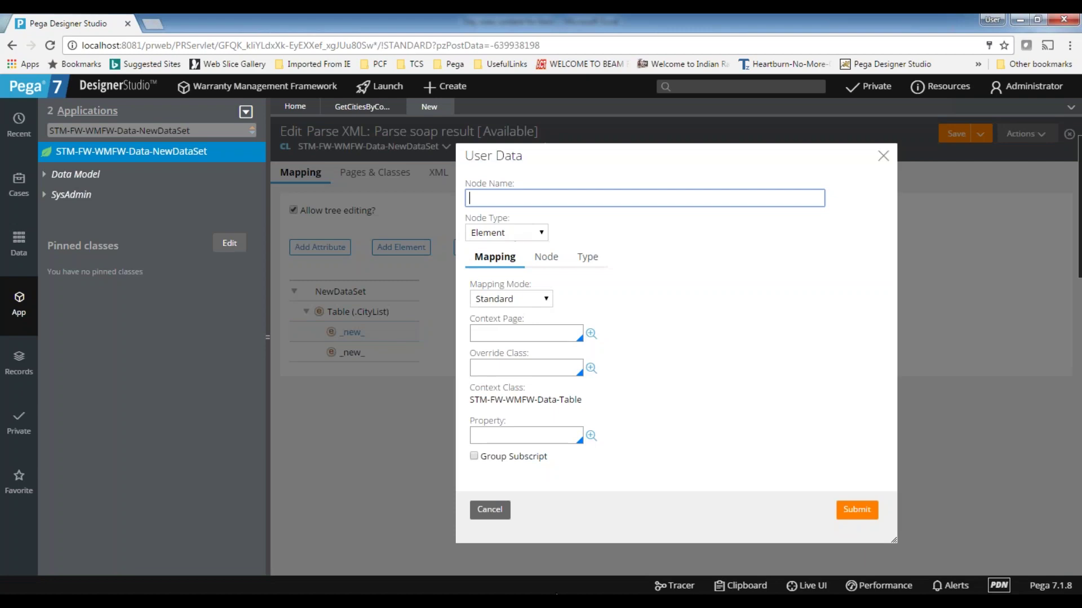
key("alt+Tab")
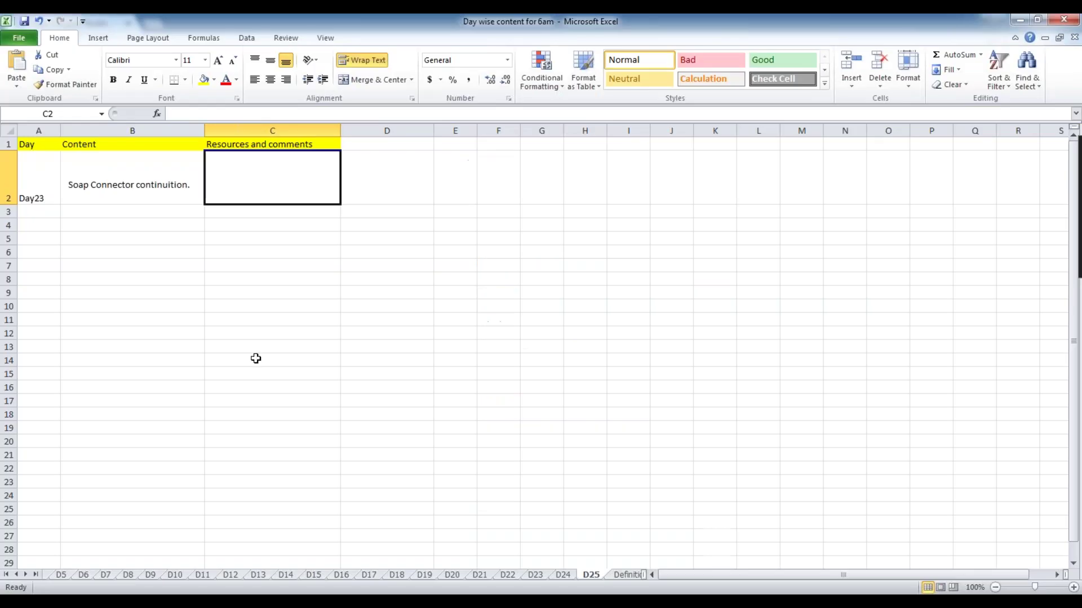
key("alt+Tab")
key("alt+Tab")
left_click(322, 380)
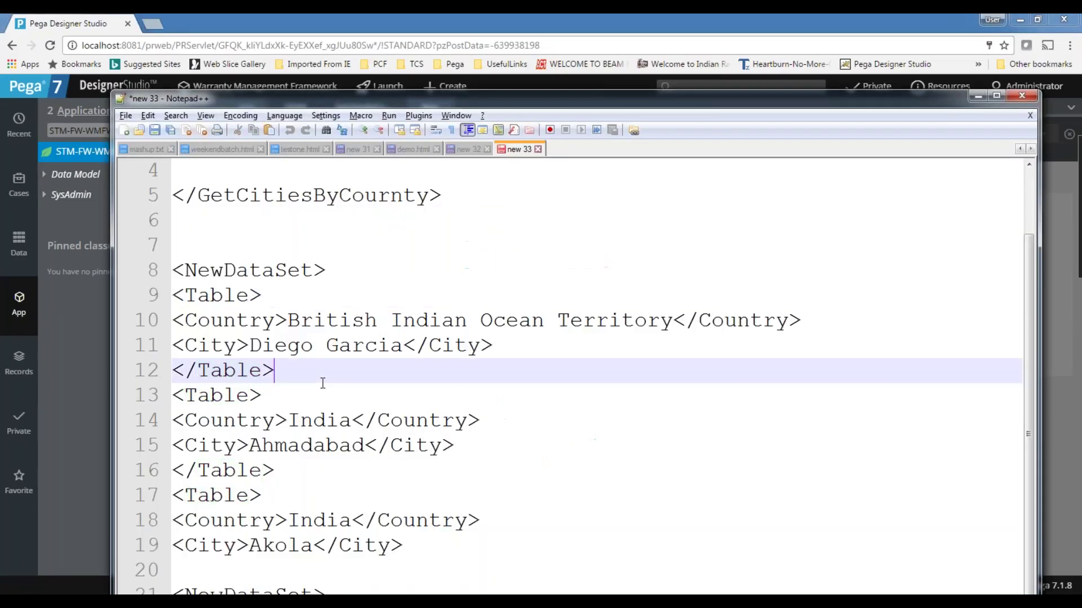
left_click(214, 320)
double_click(213, 320)
key("ctrl+c")
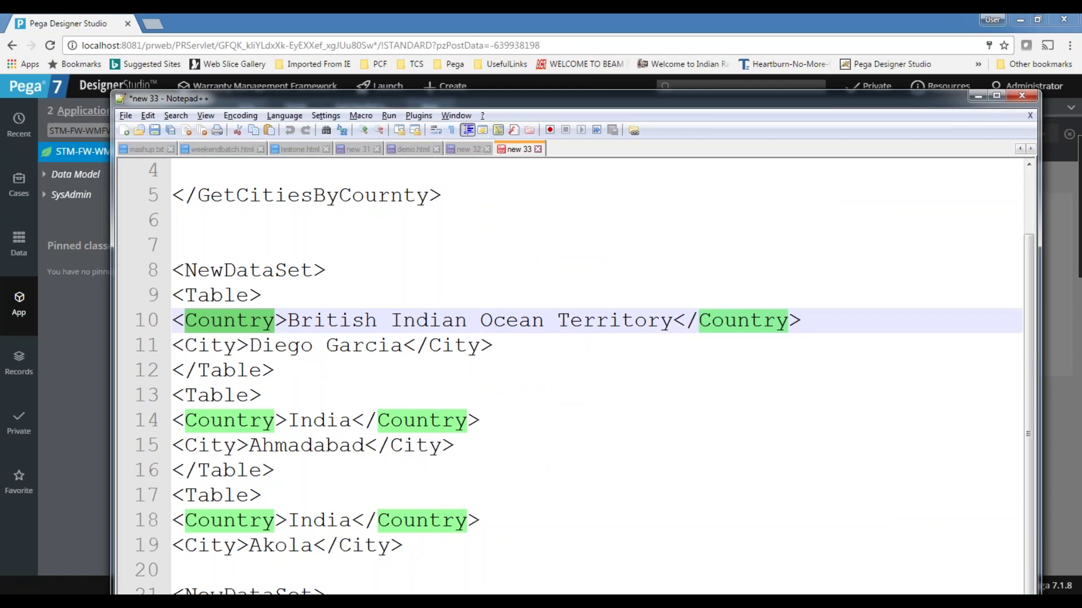
key("alt+Tab")
key("ctrl+v")
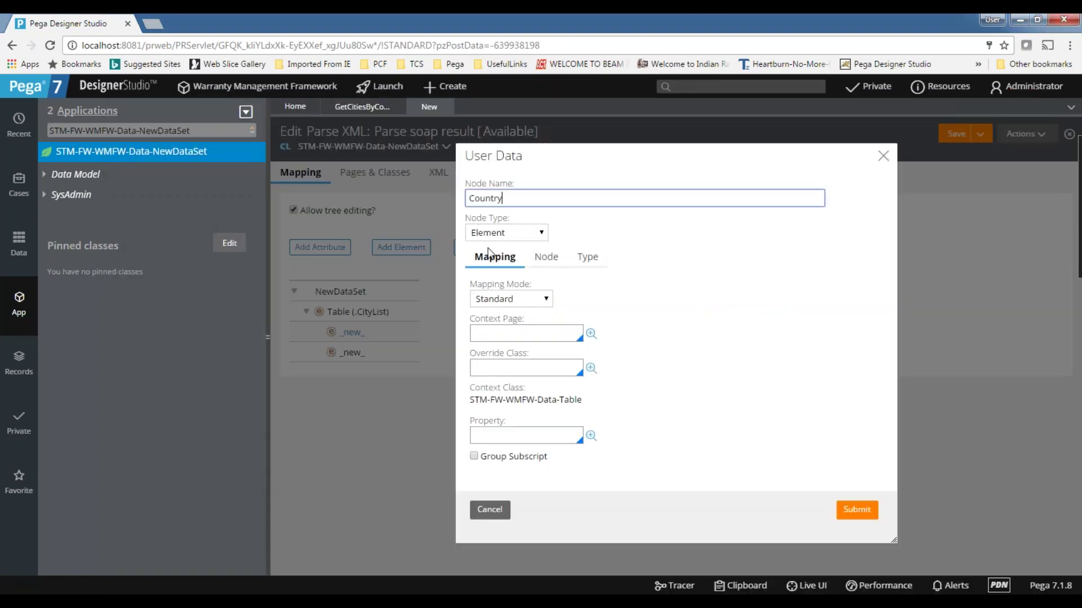
left_click(503, 431)
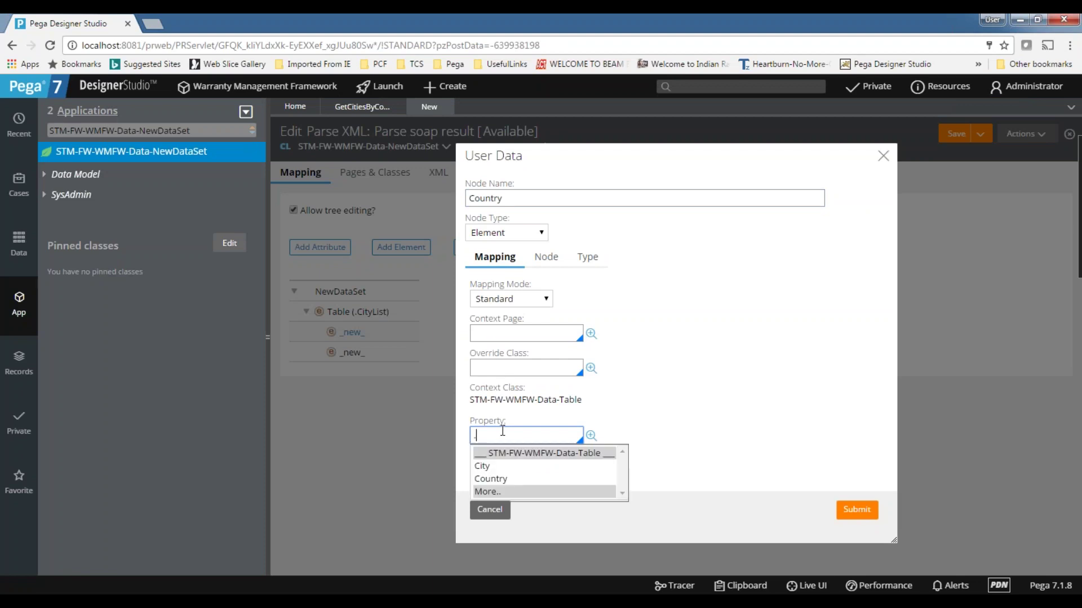
left_click(509, 480)
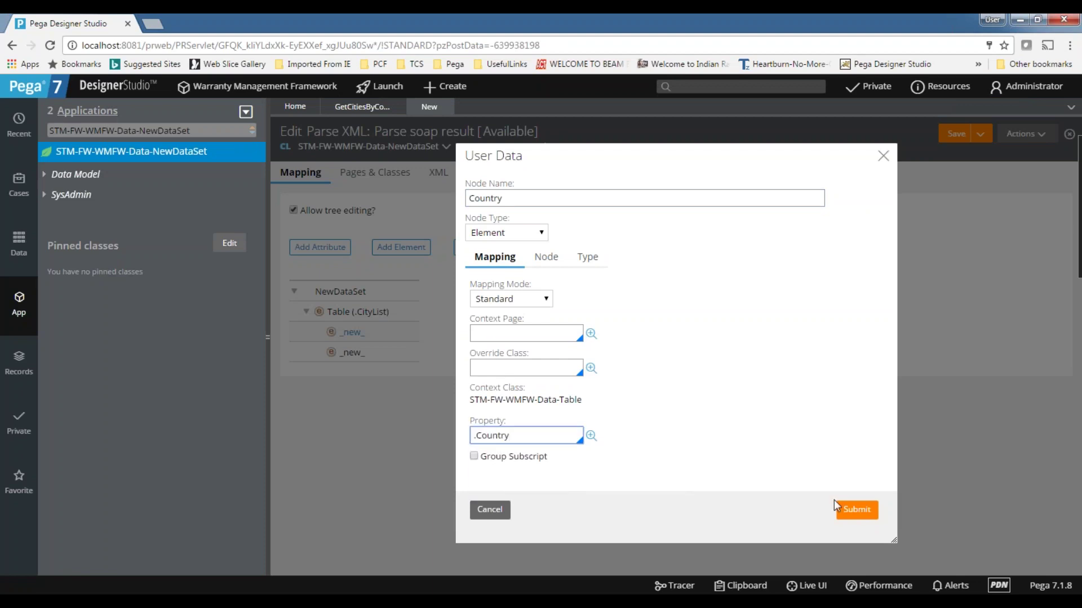
left_click(857, 512)
- Name the second child City, copied from the XML, and map it to .City
left_click(376, 354)
double_click(376, 354)
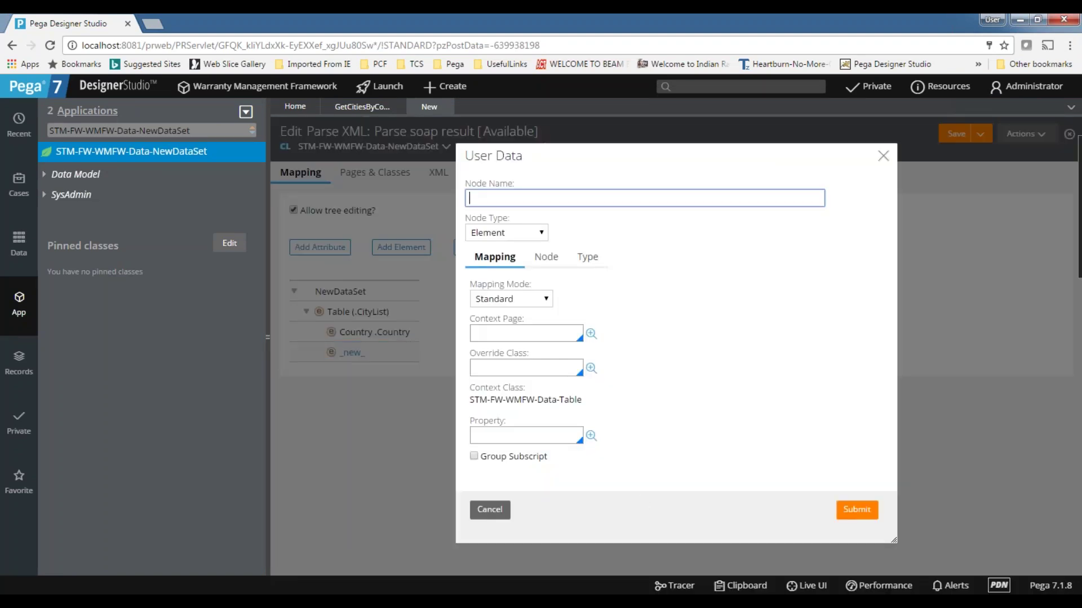
key("alt+Tab")
double_click(215, 346)
key("ctrl+c")
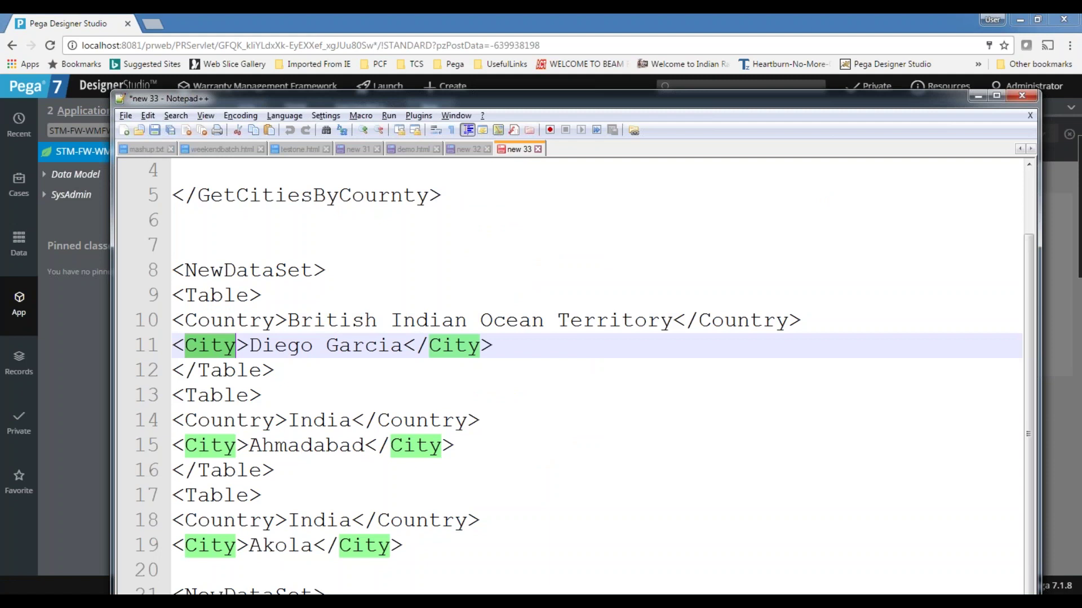
key("alt+Tab")
key("ctrl+v")
left_click(516, 438)
type(".")
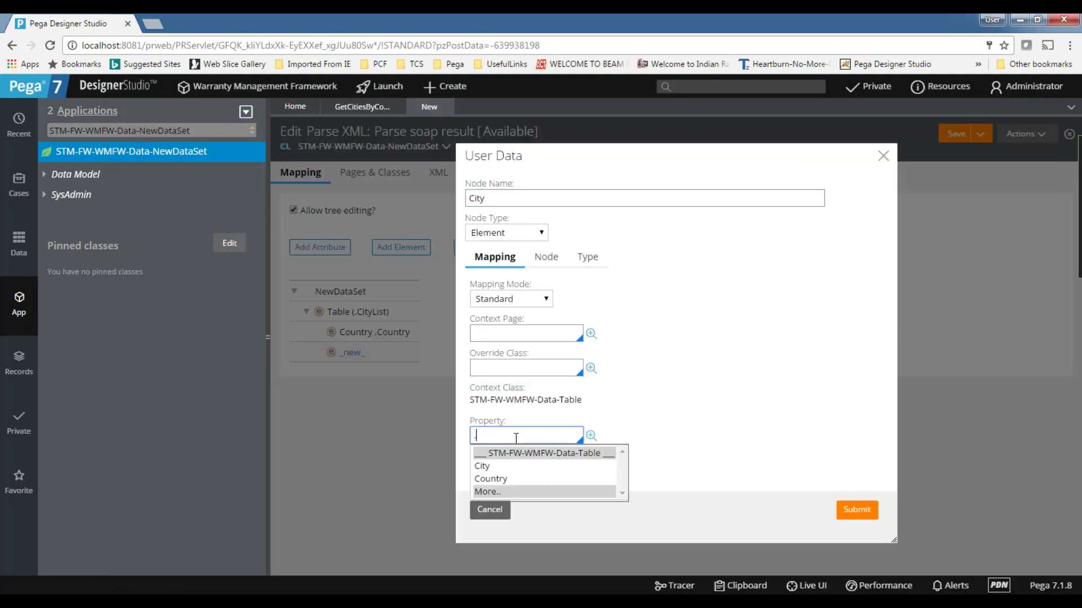
left_click(485, 466)
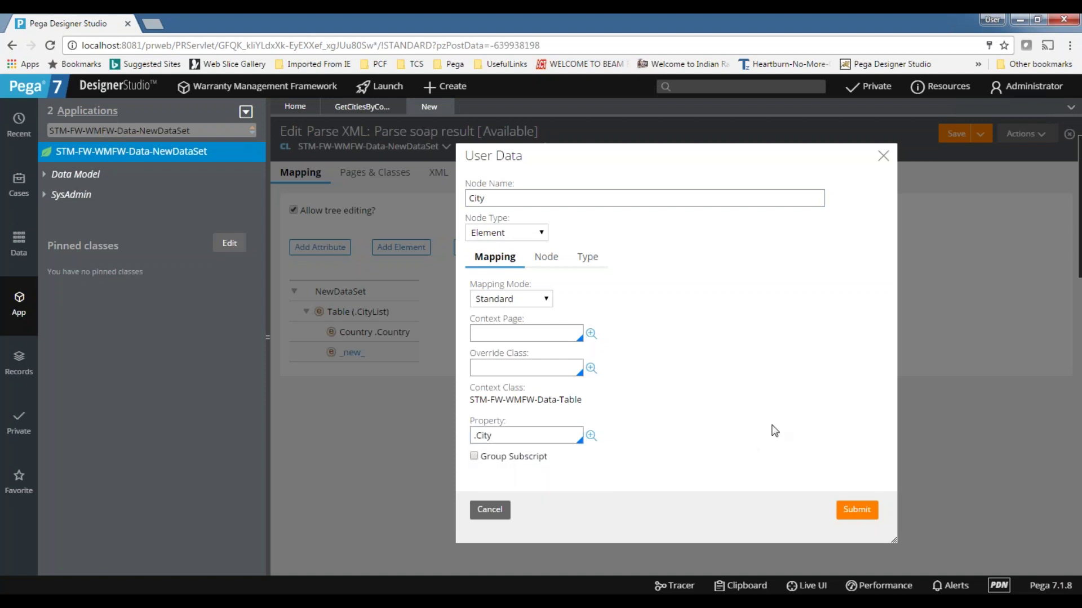
left_click(861, 511)
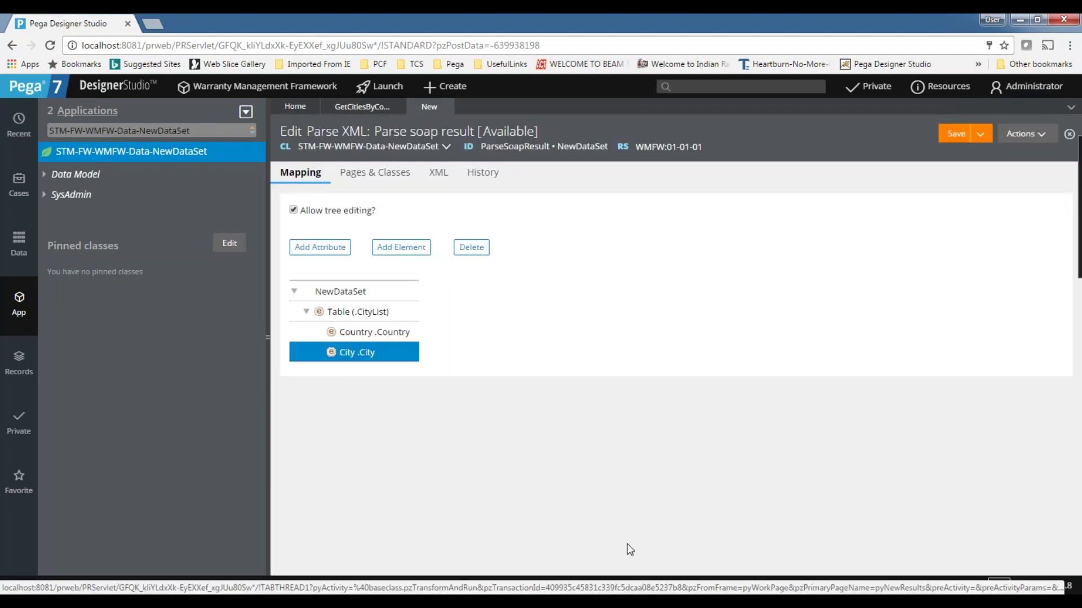
- Review the NewDataSet, Table, Country and City tags in the sample XML
key("alt+Tab")
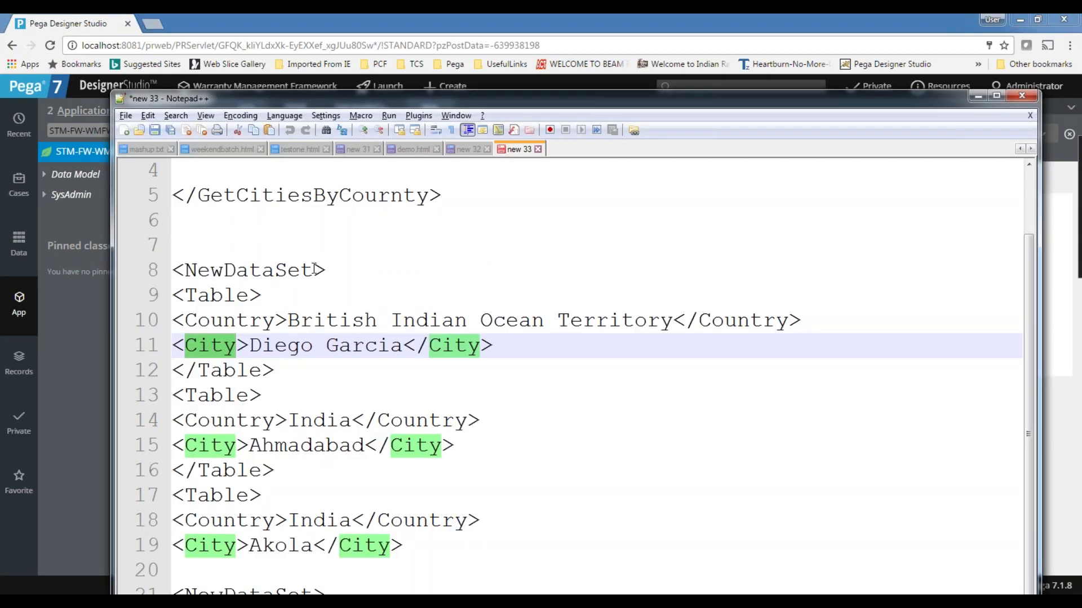
left_click(313, 271)
double_click(203, 297)
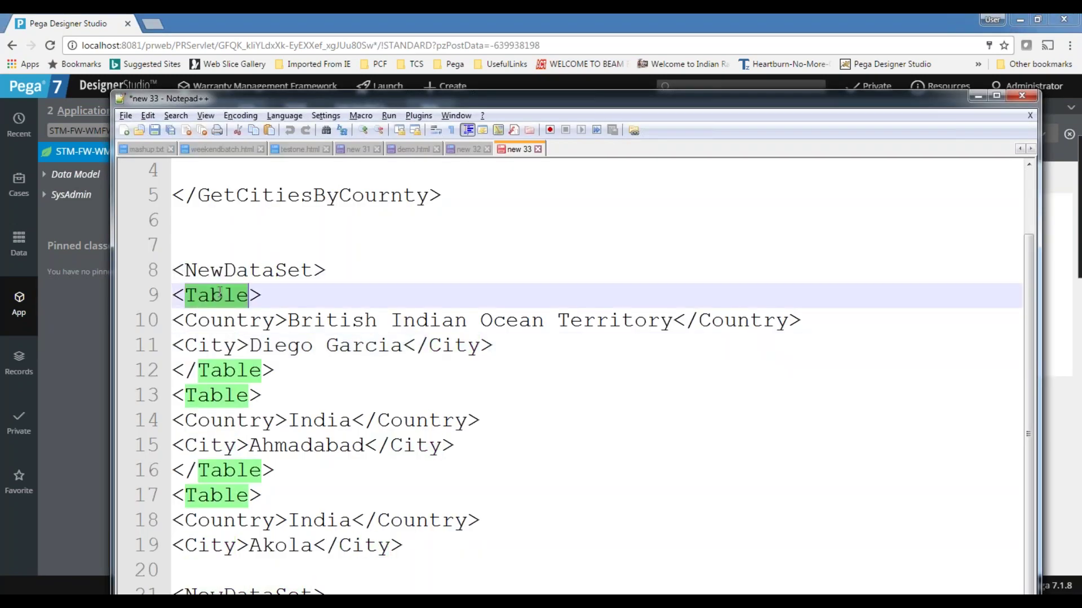
double_click(213, 319)
double_click(218, 340)
triple_click(223, 370)
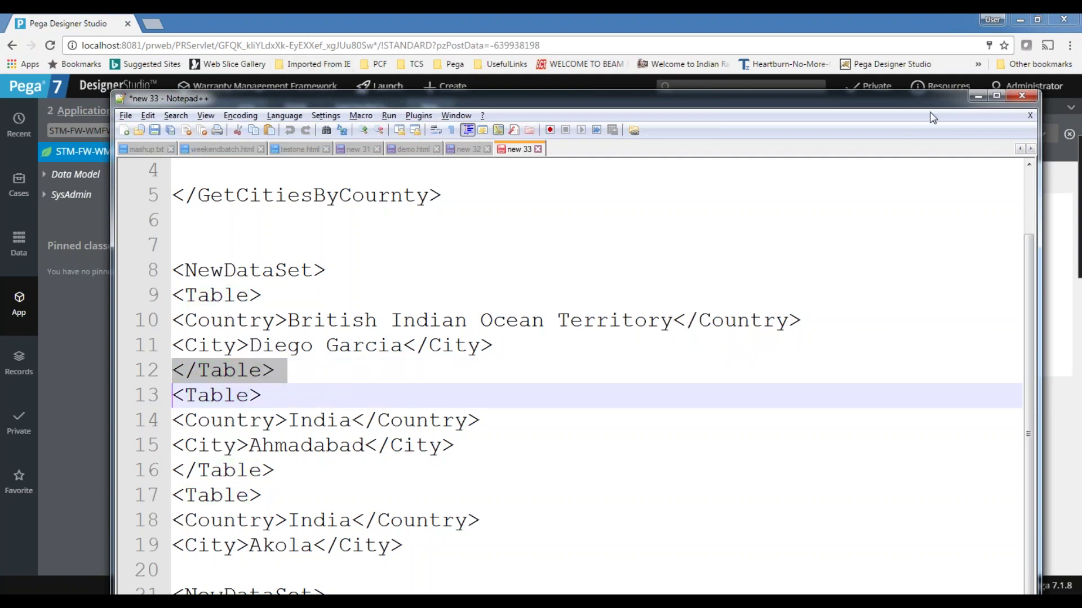
left_click(979, 96)
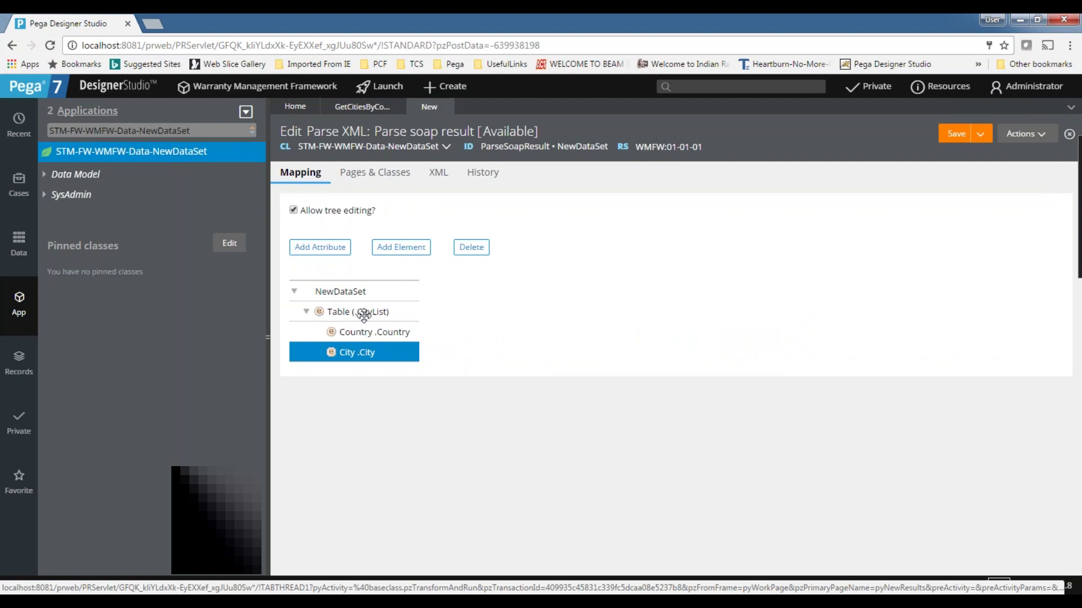
- Mark the Table (.CityList) node as repeating
left_click(337, 313)
double_click(337, 314)
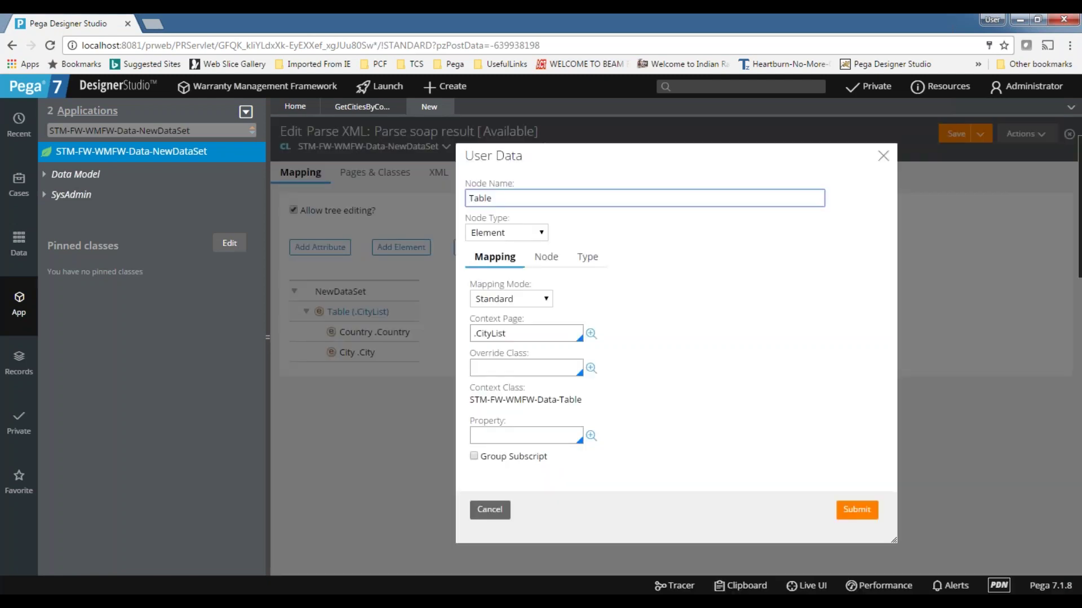
left_click(547, 260)
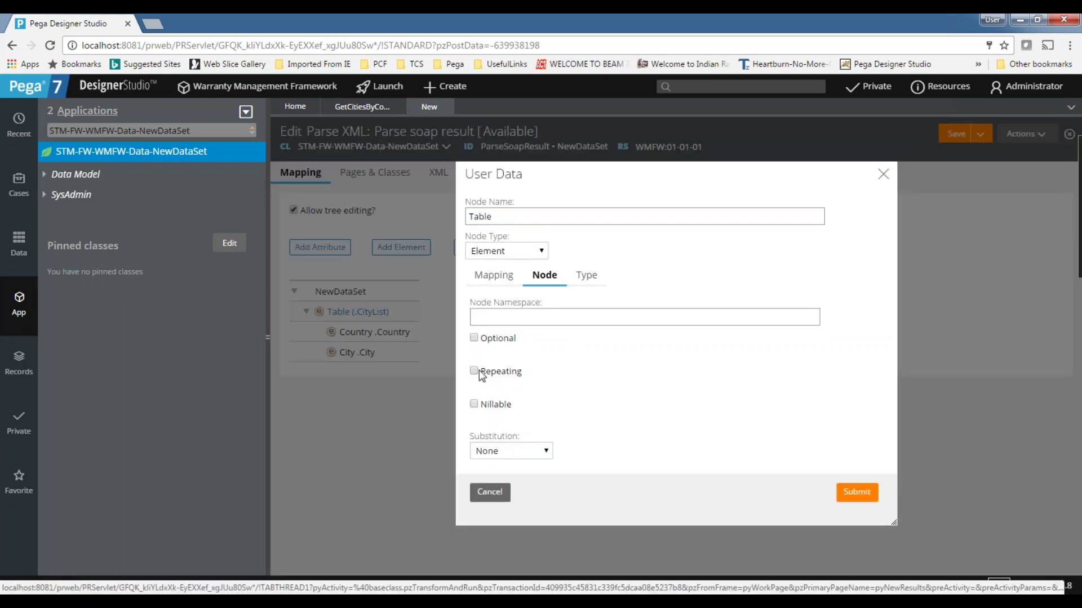
left_click(857, 493)
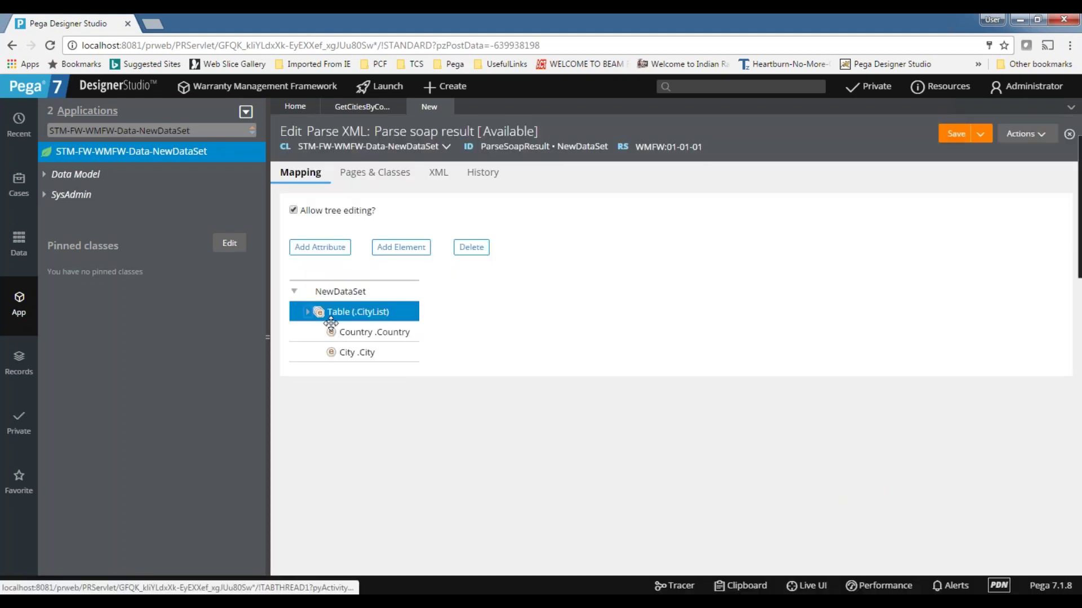
- Save the ParseSoapResult Parse XML rule
left_click(956, 134)
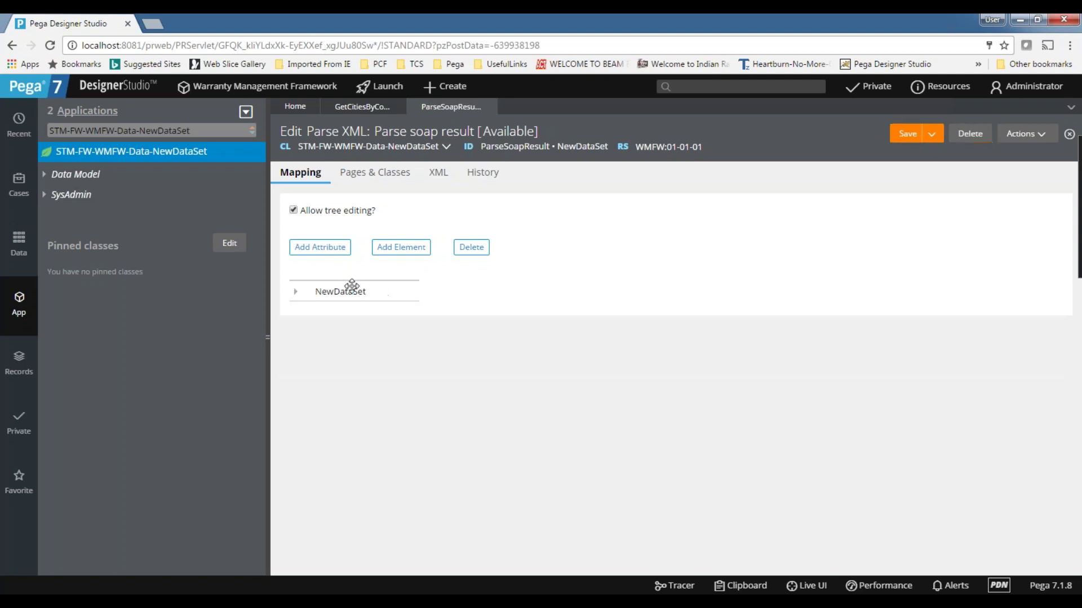
left_click(296, 292)
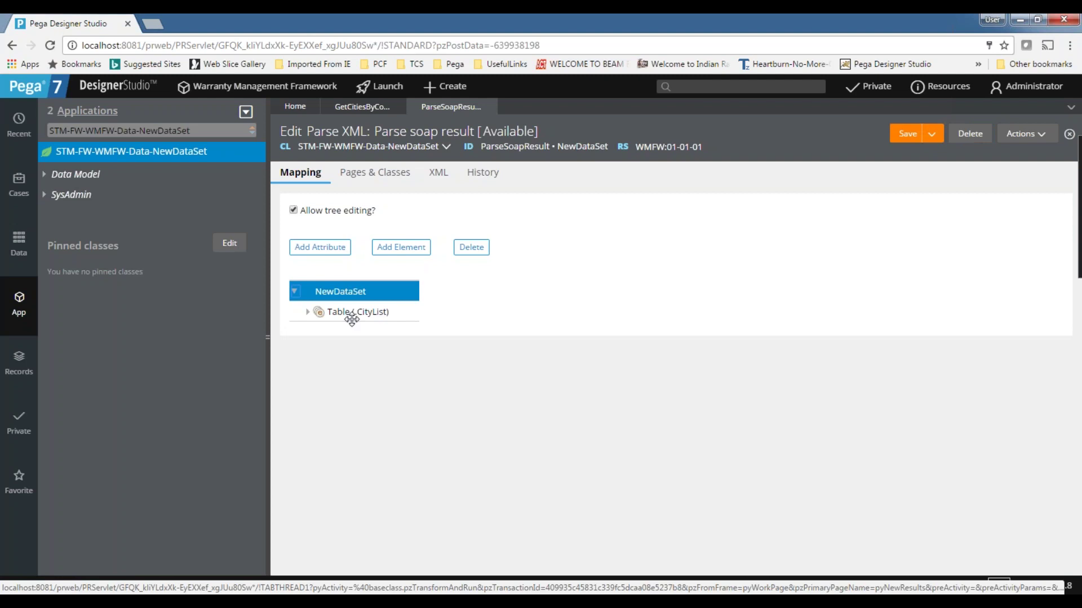
left_click(907, 133)
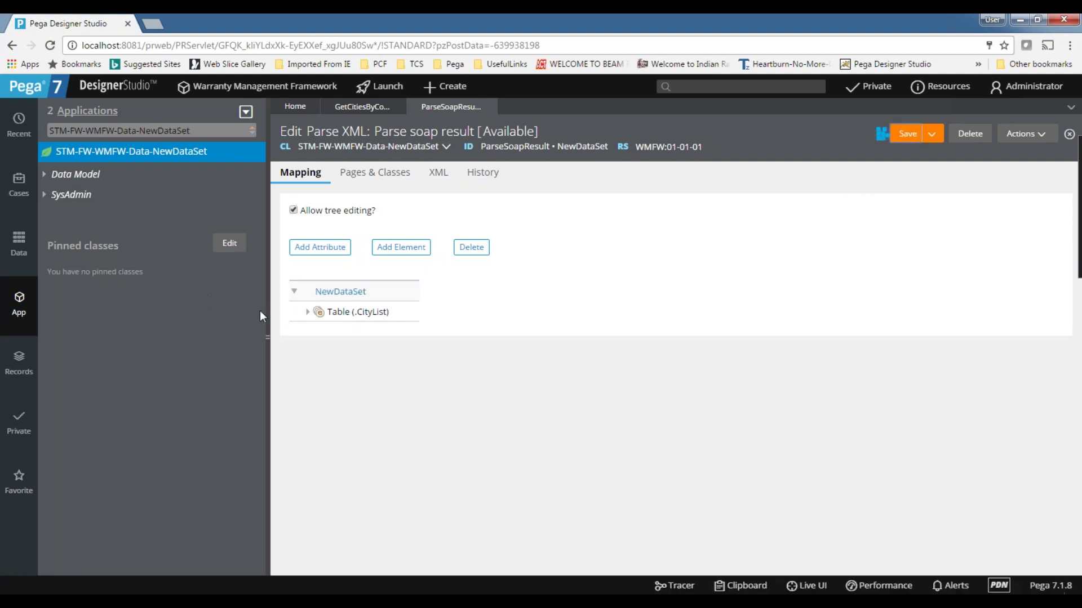
- Add a fourth step to GetCitiesByCountry and begin entering Page-New as its method
left_click(349, 107)
left_click(317, 310)
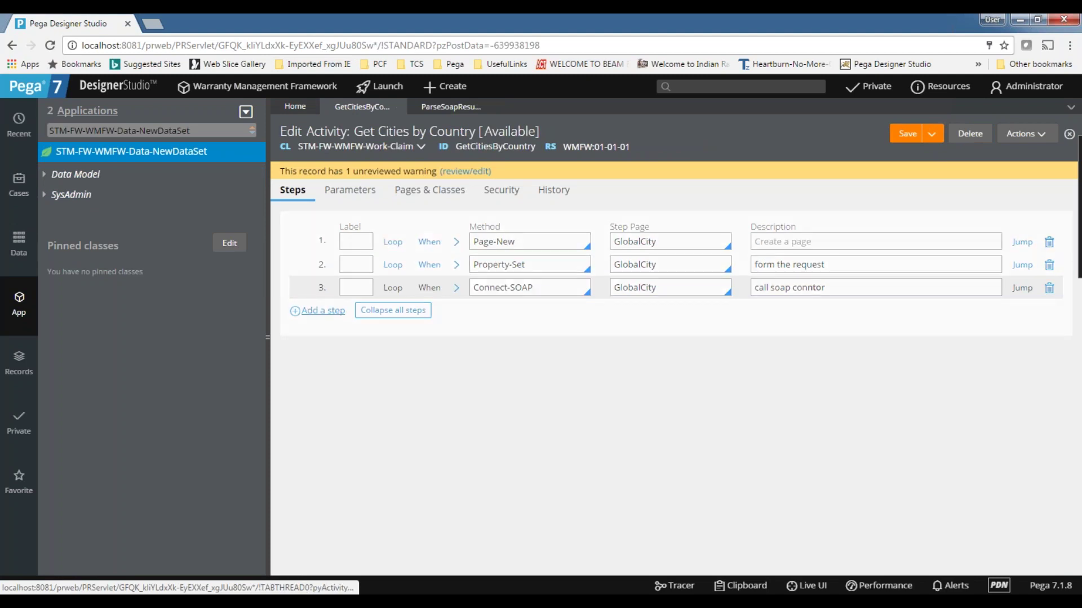
left_click(540, 312)
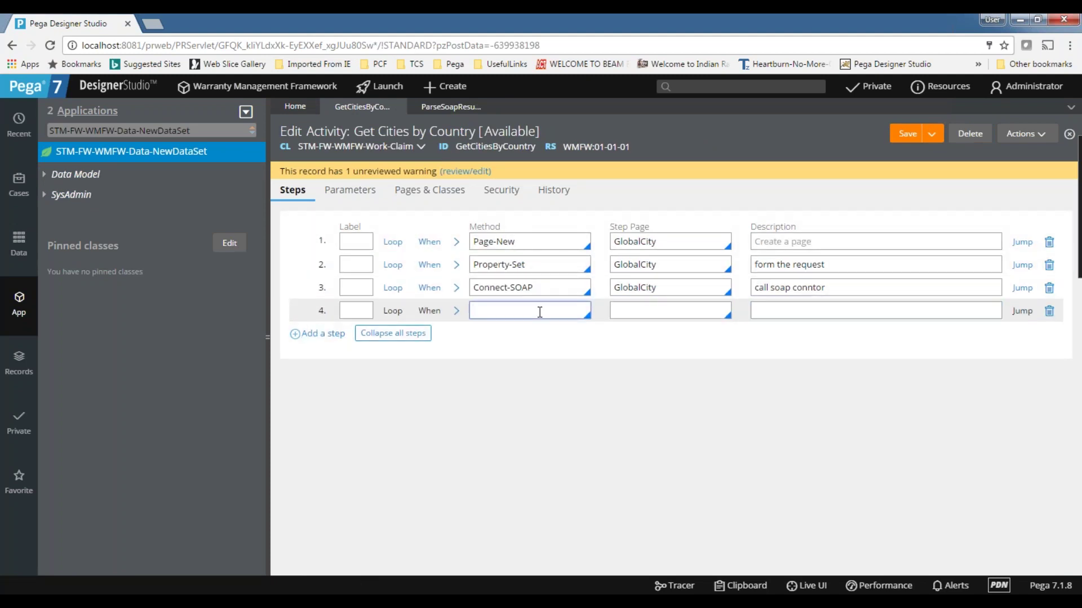
type("Page")
key("BackSpace")
key("BackSpace")
type("age-Ne")
left_click(614, 311)
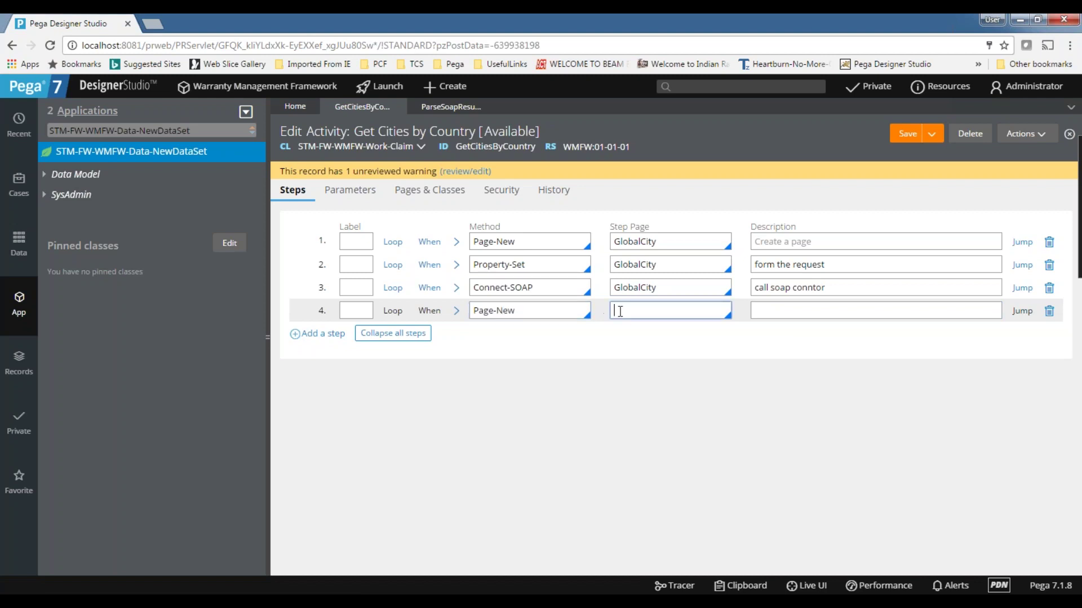
- Add a DataSet page in Pages & Classes, then delete that row
left_click(435, 194)
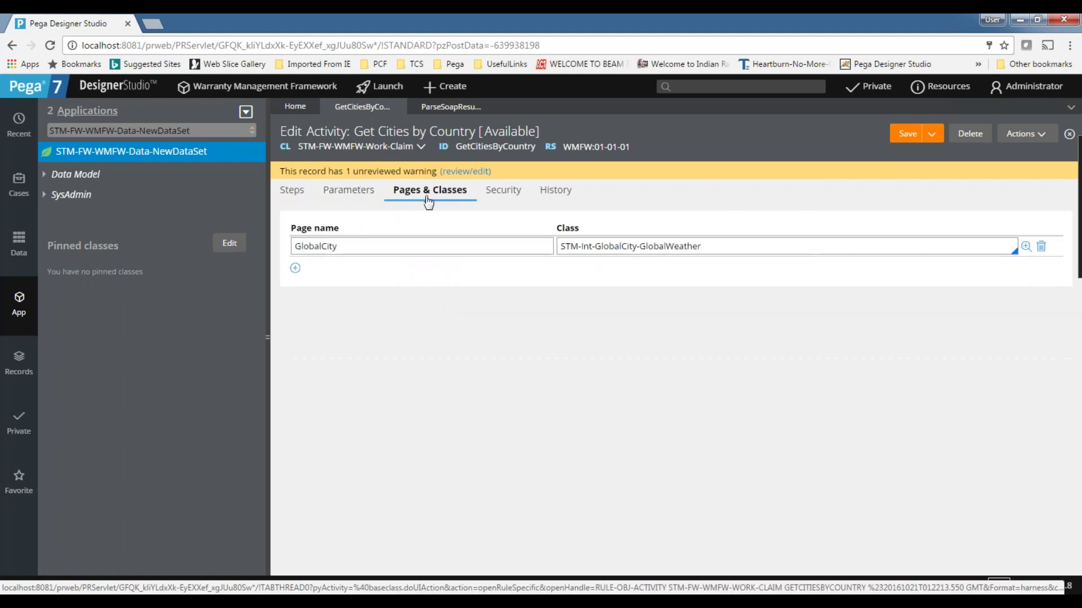
left_click(295, 269)
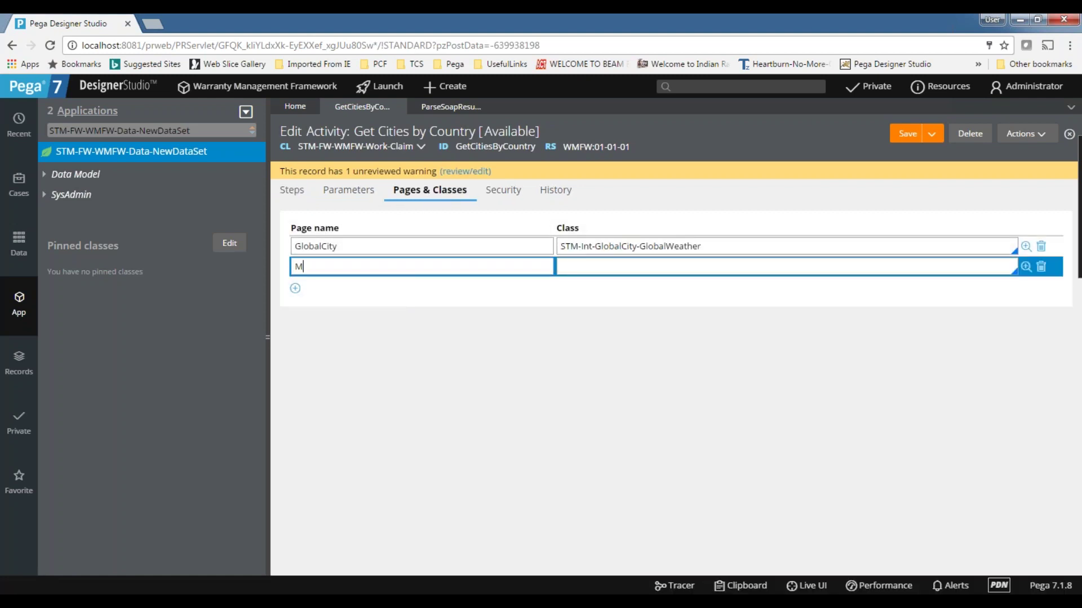
type("DataSet")
left_click(629, 270)
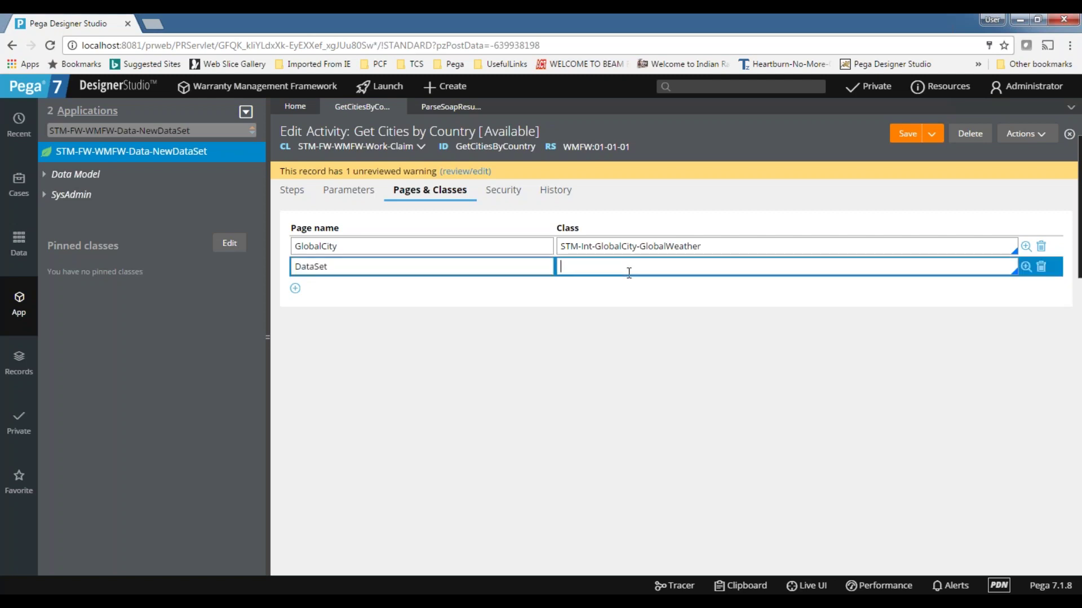
left_click(1041, 267)
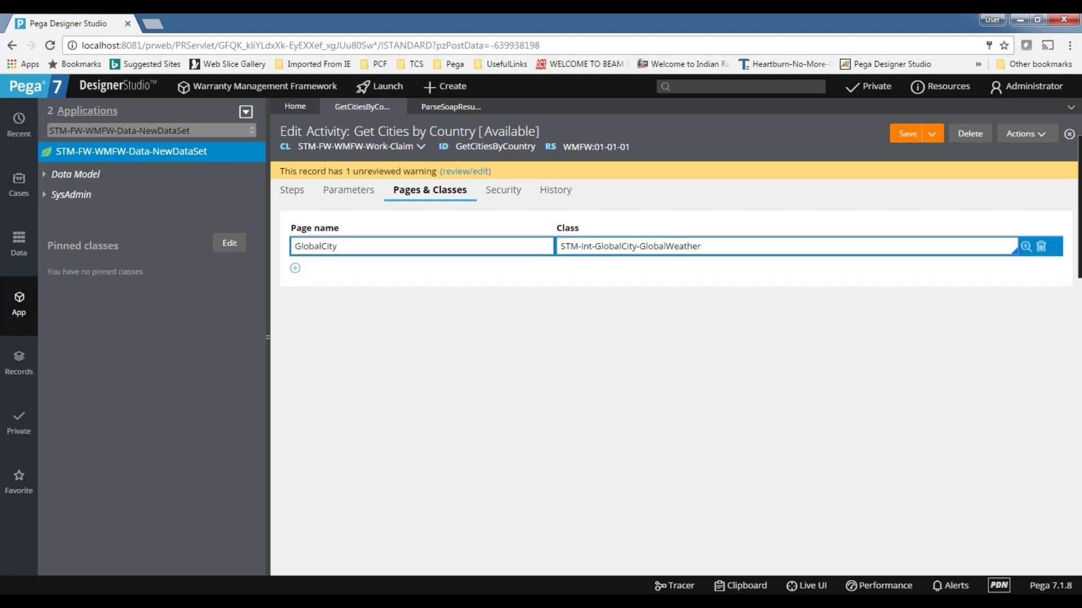
- Back on Steps, clear step 4's method for re-entry
left_click(293, 192)
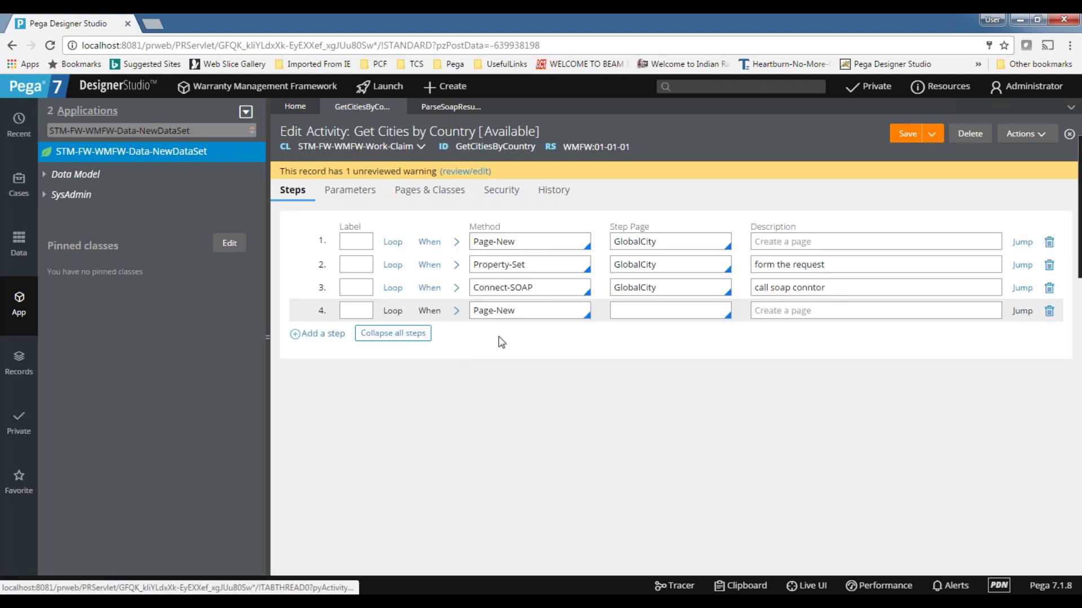
triple_click(528, 316)
type("P")
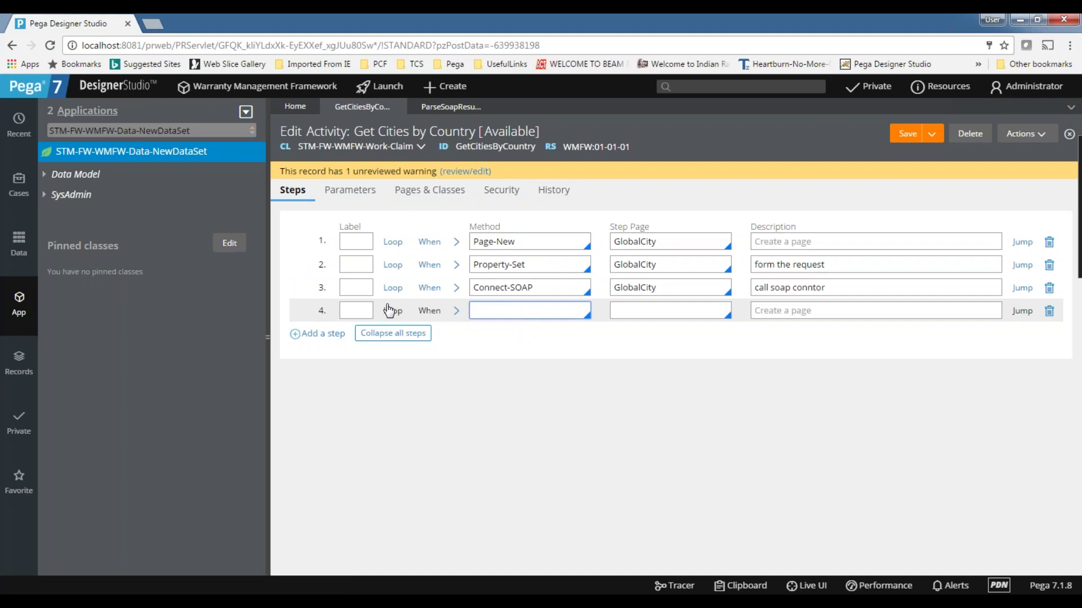
- Add a NewDataSet page of class STM-FW-WMFW-Data-NewDataSet to Pages & Classes
left_click(427, 189)
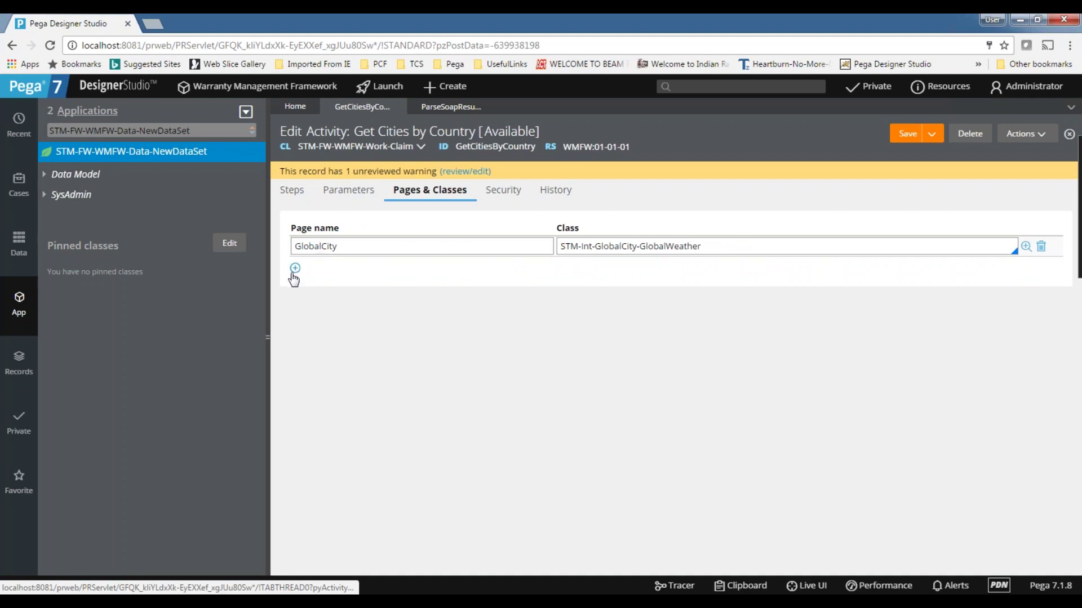
left_click(294, 269)
type("NewDataSet")
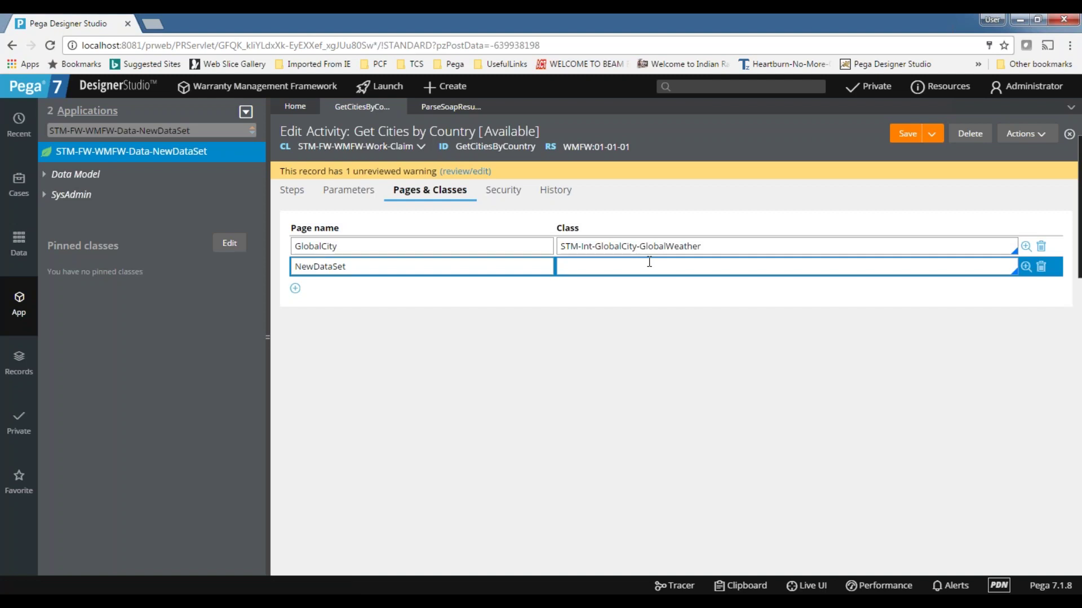
left_click(649, 262)
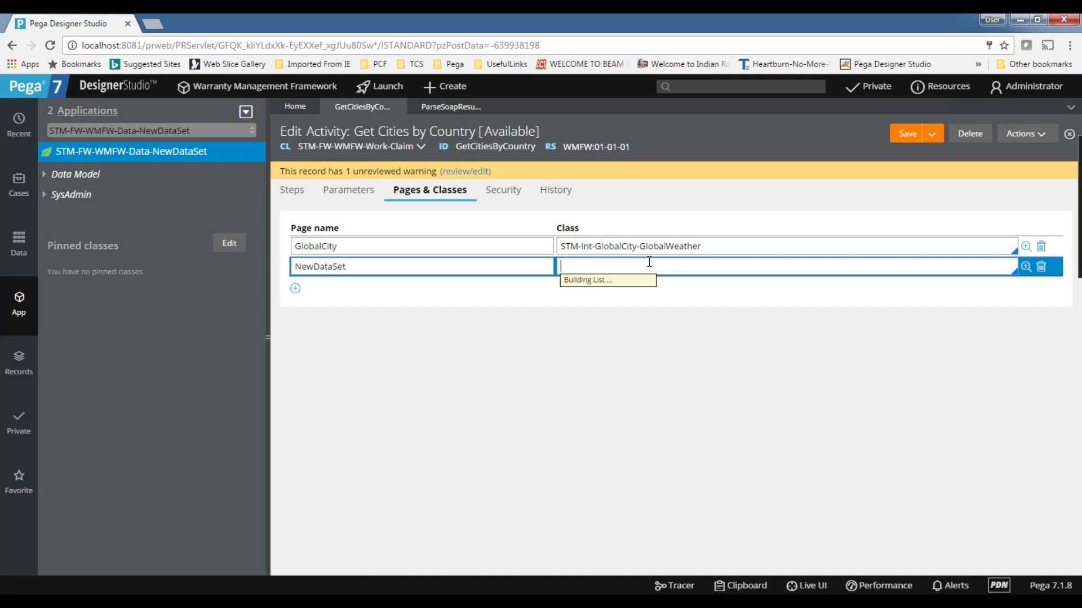
type("STN")
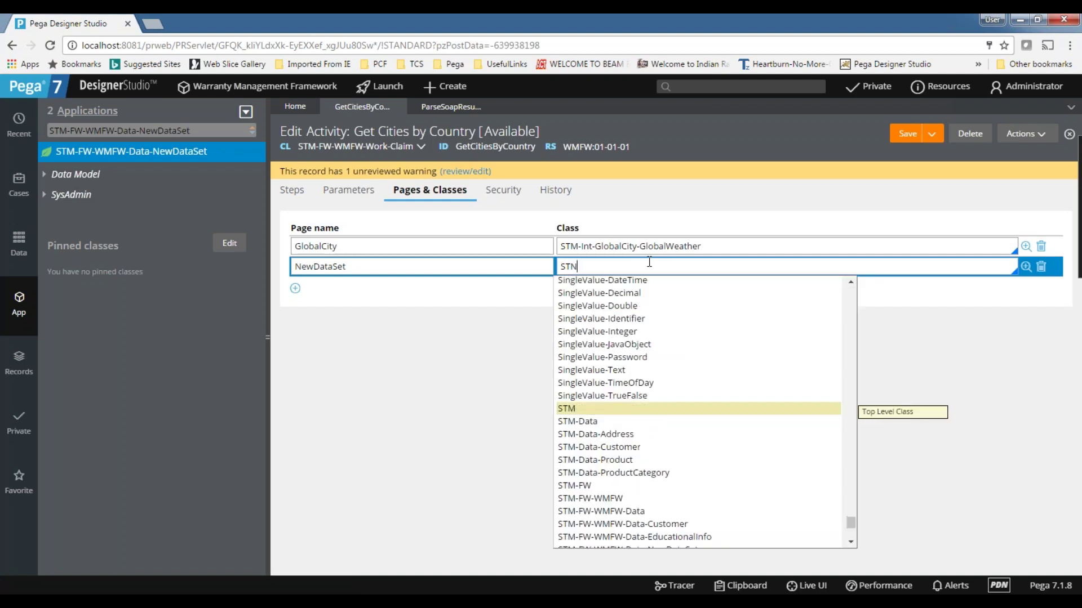
type("-")
key("BackSpace")
key("BackSpace")
type("BM-")
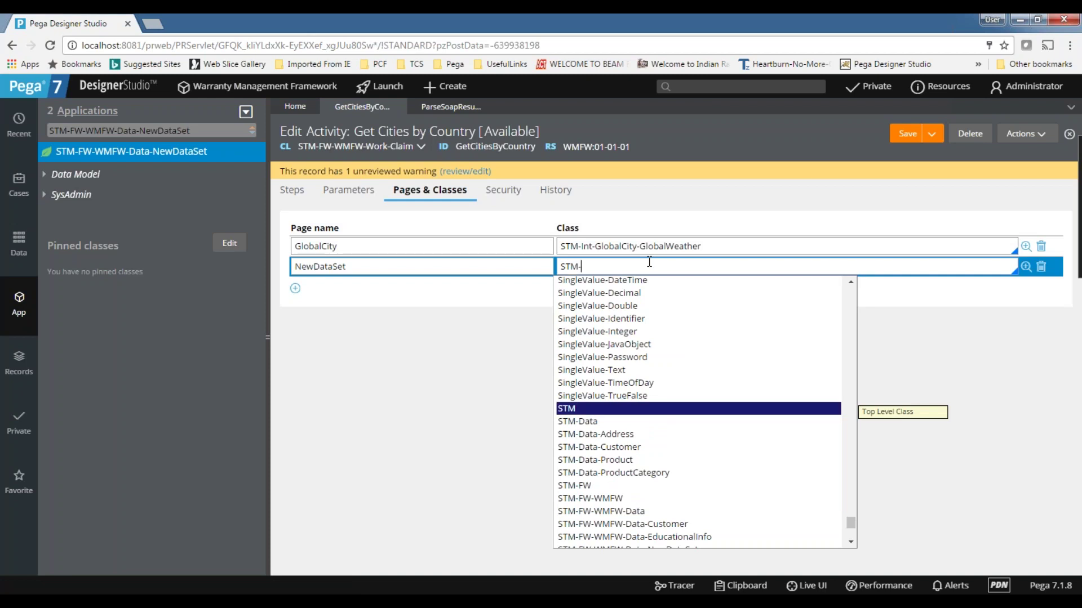
key("Down")
key("Down")
scroll(635, 390, "down", 2)
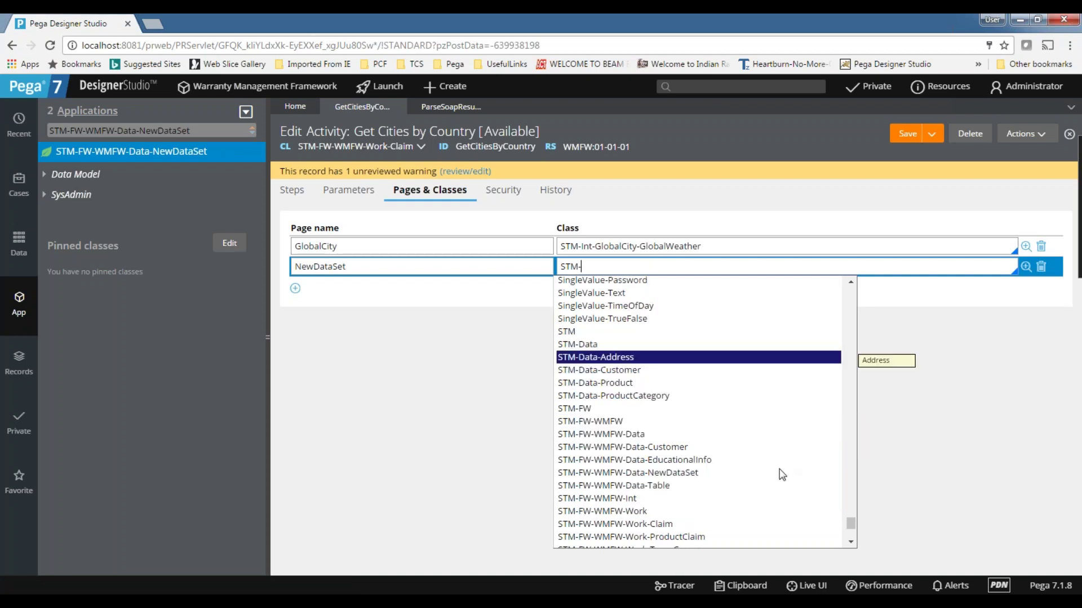
left_click(640, 473)
- Copy the NewDataSet page name and return to step 4's method
double_click(339, 266)
key("ctrl+c")
left_click(292, 191)
left_click(510, 305)
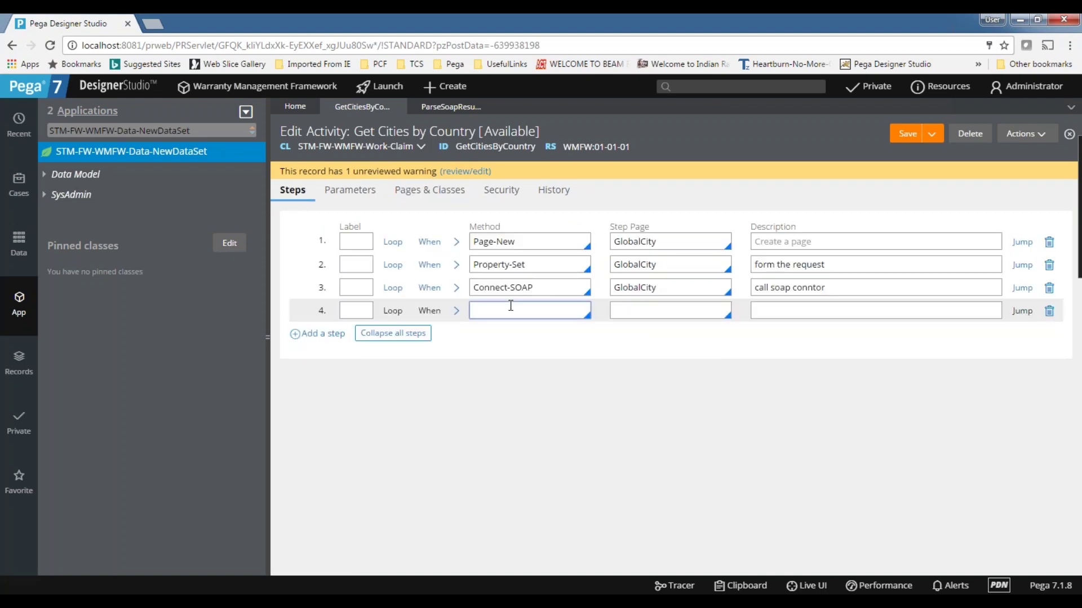
- Set step 4 to Page-New with step page NewDataSet, then add a fifth step
key("ctrl+v")
left_click(662, 312)
key("ctrl+v")
key("shift+Tab")
key("Home")
type("Page")
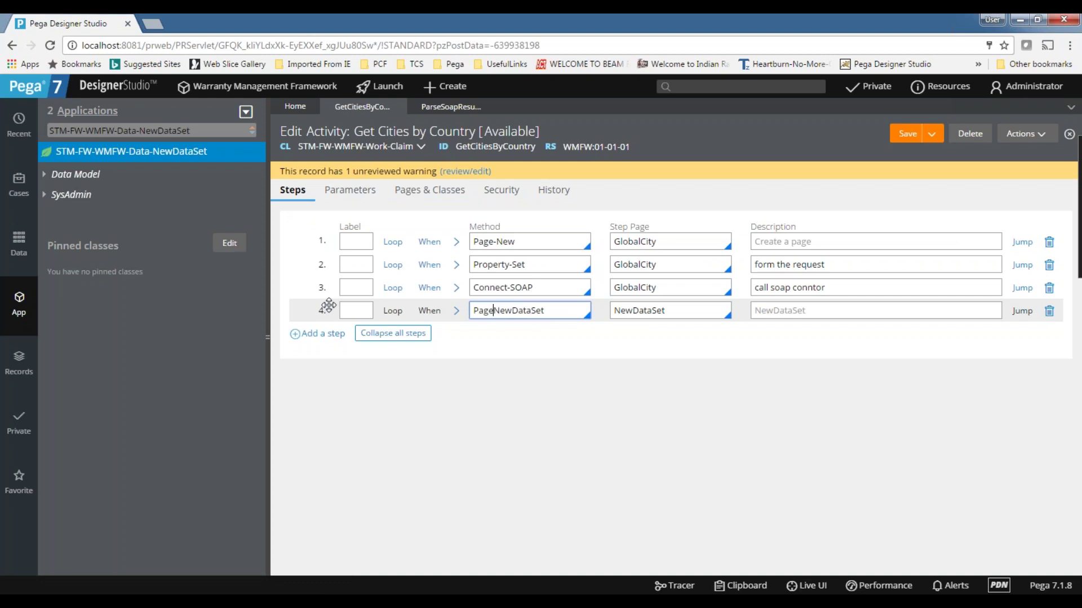
type("-")
key("Right")
key("Right")
key("Right")
key("Delete")
key("Delete")
key("Delete")
key("Delete")
key("Delete")
key("Delete")
key("Delete")
key("Tab")
key("Return")
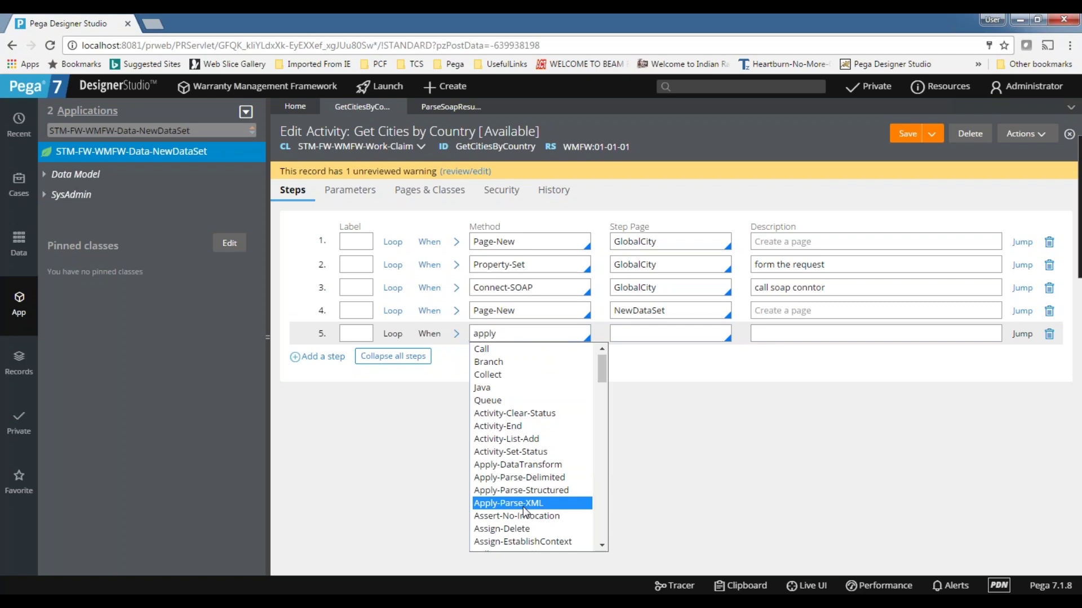
- Set step 5 to Apply-Parse-XML on the NewDataSet step page
left_click(522, 503)
double_click(639, 310)
key("ctrl+c")
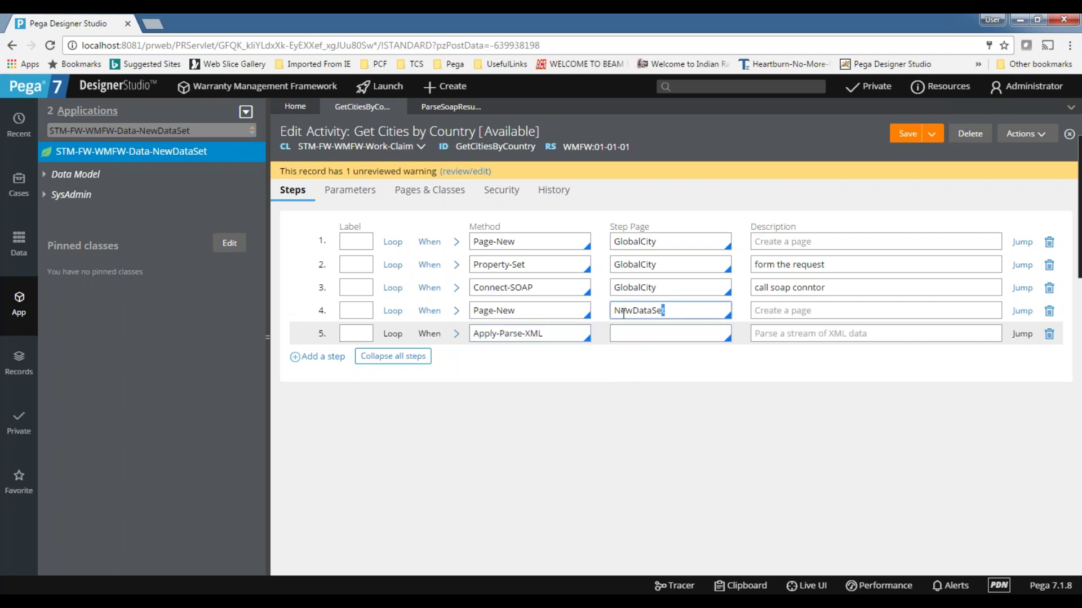
left_click(624, 335)
key("ctrl+v")
left_click(455, 335)
left_click(455, 334)
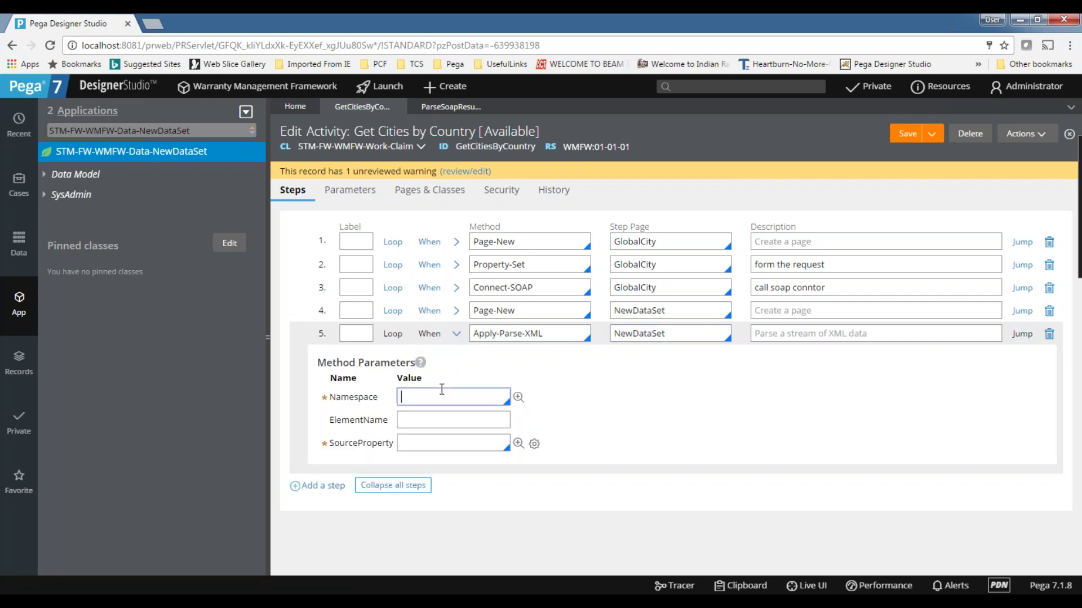
- Set step 5's namespace parameter to ParseSoapResult
left_click(441, 389)
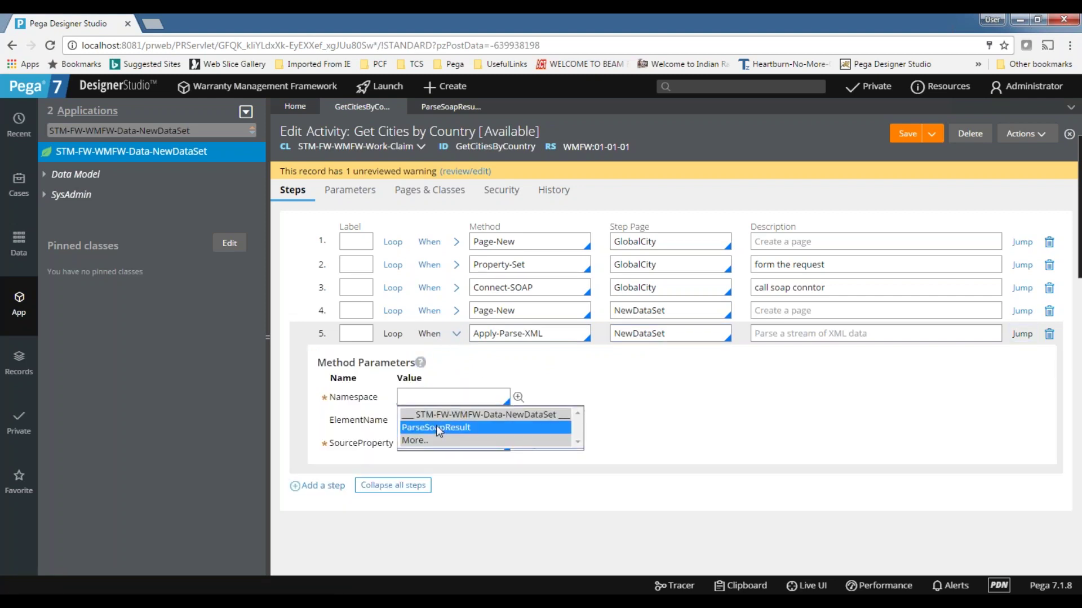
left_click(436, 425)
left_click(453, 442)
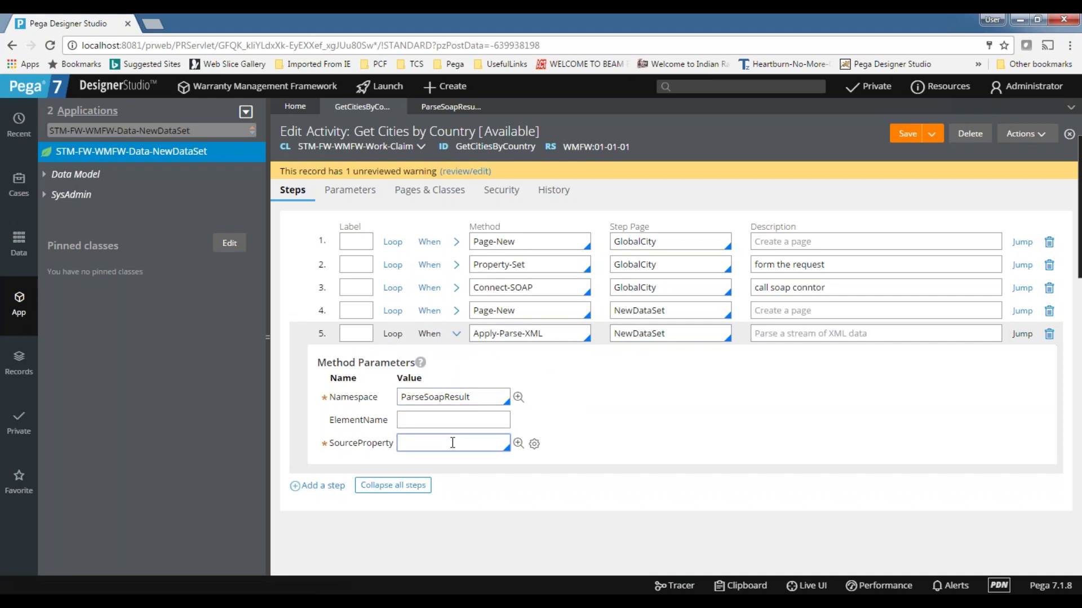
double_click(433, 398)
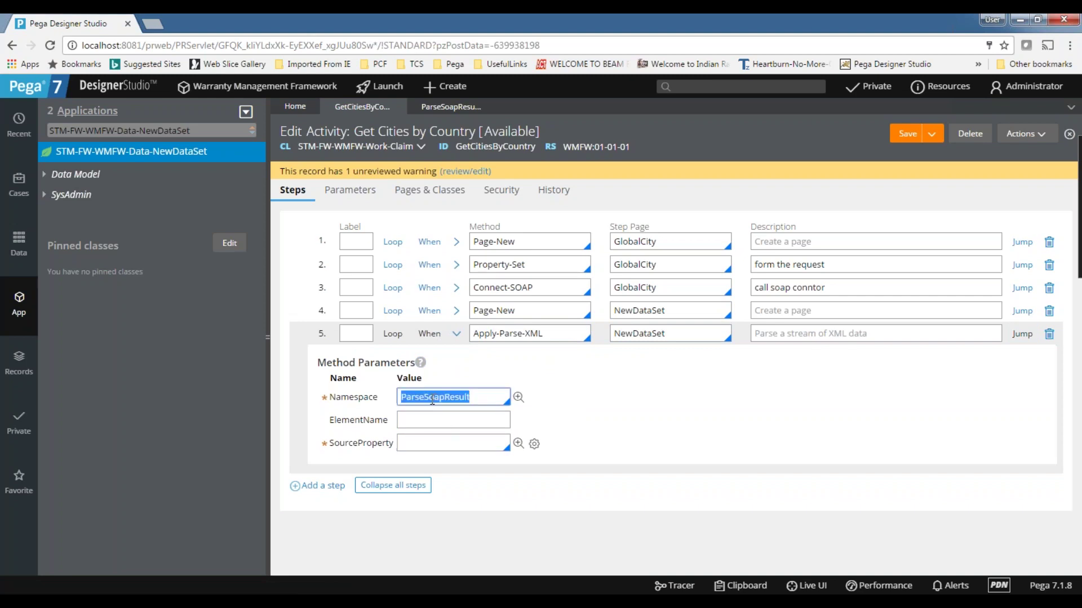
left_click(422, 442)
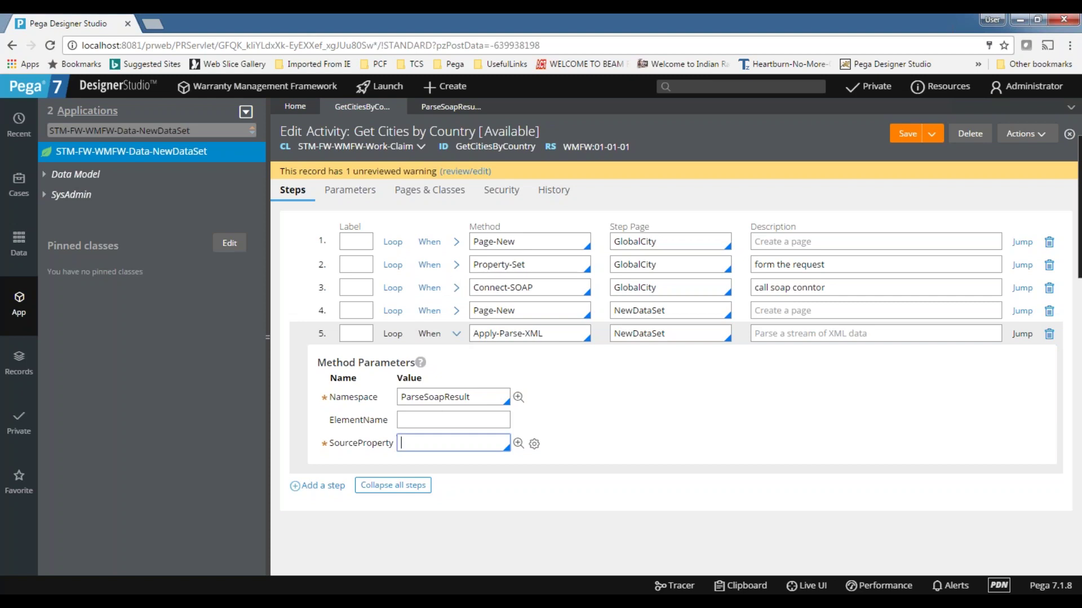
- Set the source property to GlobalCity's GetCitiesByCountryParametersResponse.GetCitiesByCountryResult and save
left_click(419, 510)
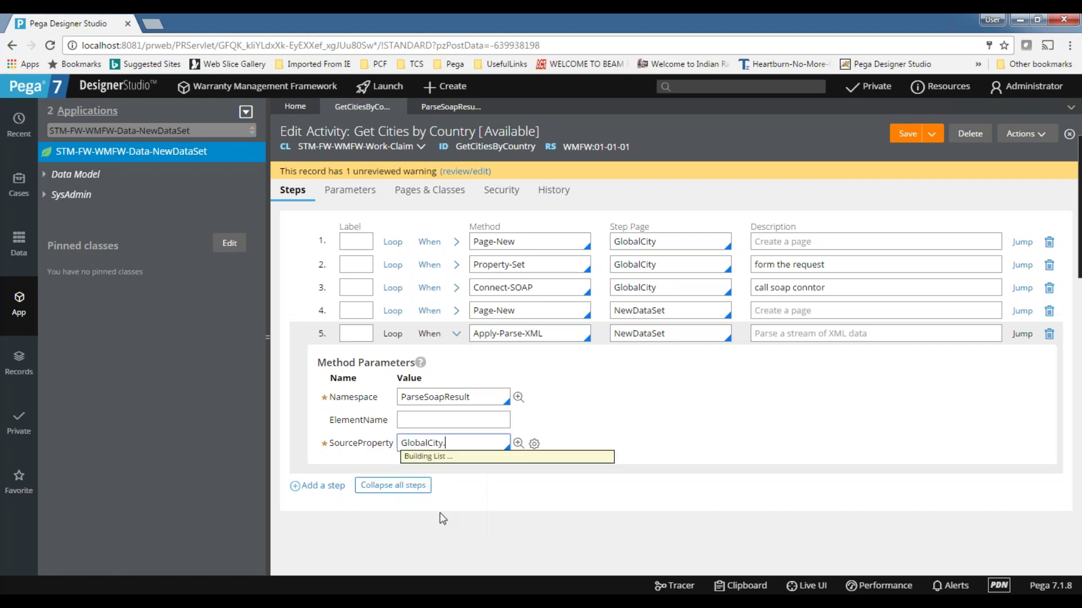
left_click(460, 488)
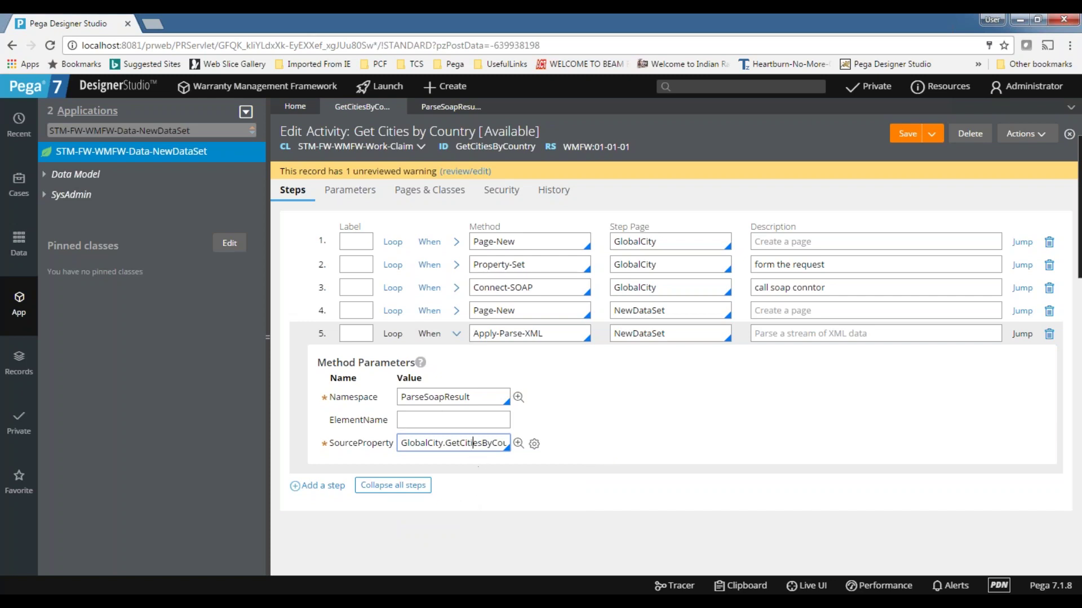
left_click(505, 443)
type(".")
key("Down")
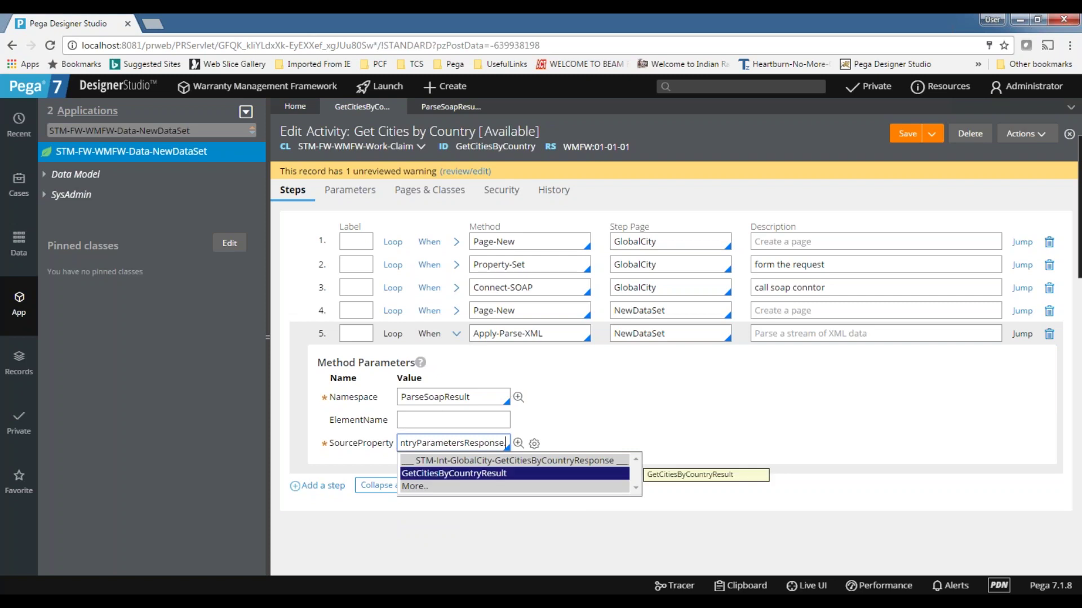
key("Return")
left_click(909, 133)
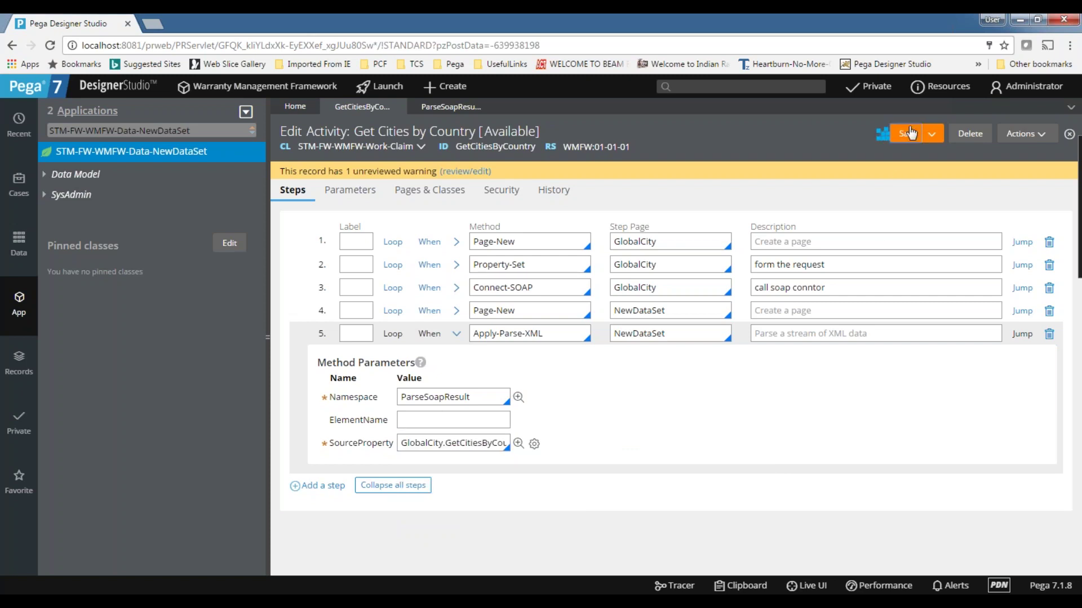
- Run Get Cities by Country from Actions and open the Clipboard viewer
left_click(1032, 141)
left_click(1041, 149)
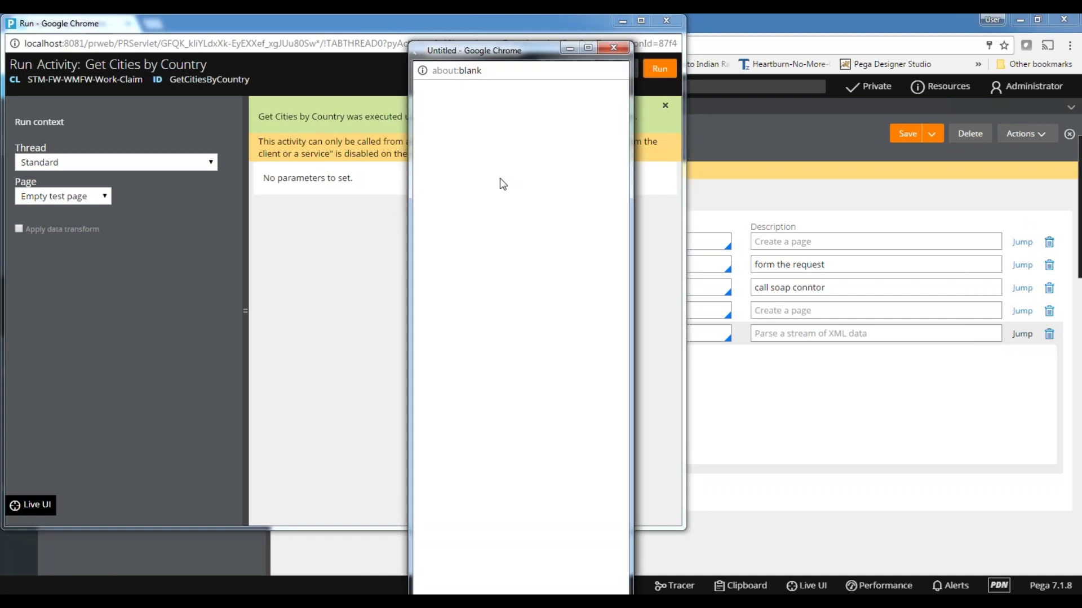
left_click(615, 47)
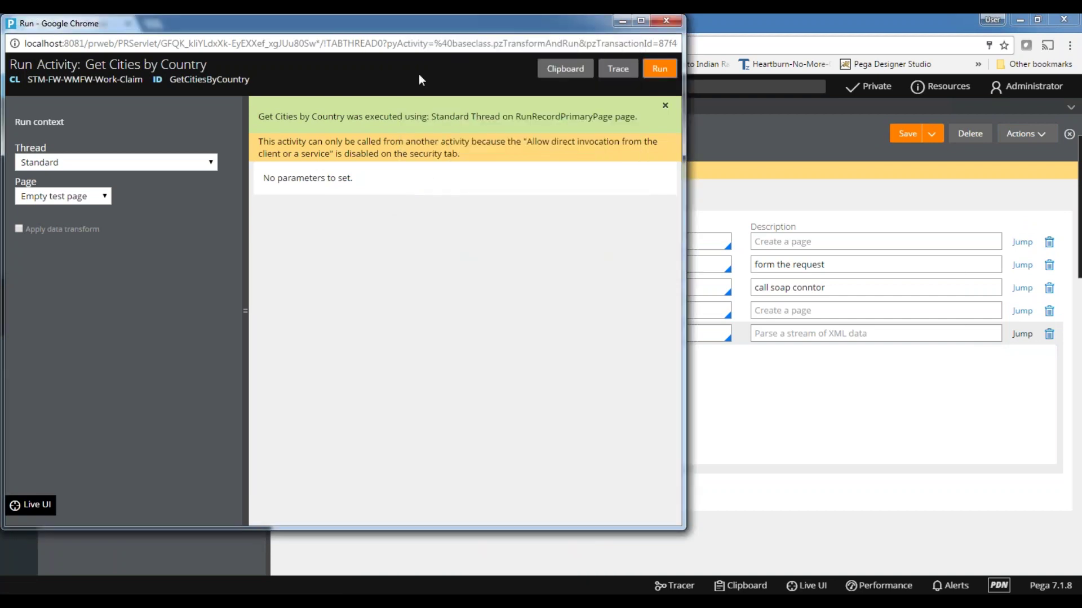
left_click(558, 73)
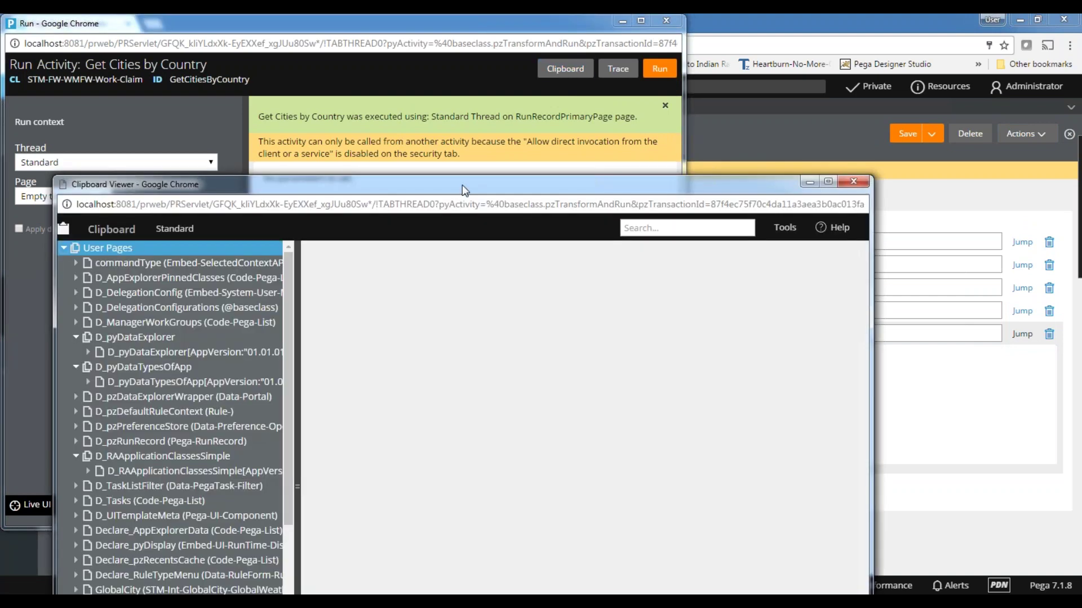
- Maximize the Clipboard Viewer, widen its page tree and expand the NewDataSet page
double_click(416, 183)
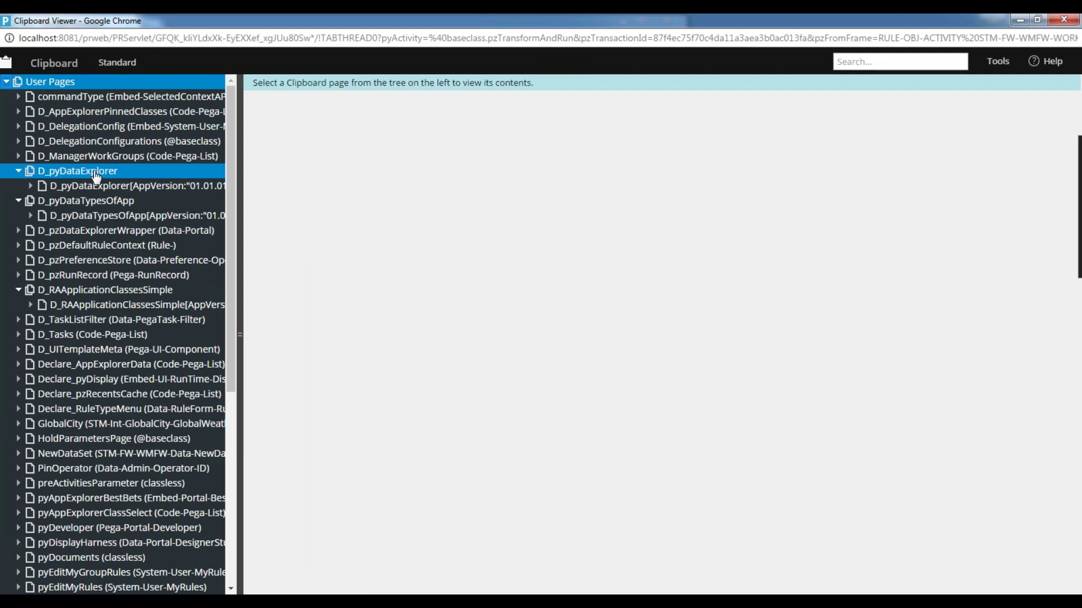
scroll(98, 192, "down", 2)
scroll(97, 210, "down", 5)
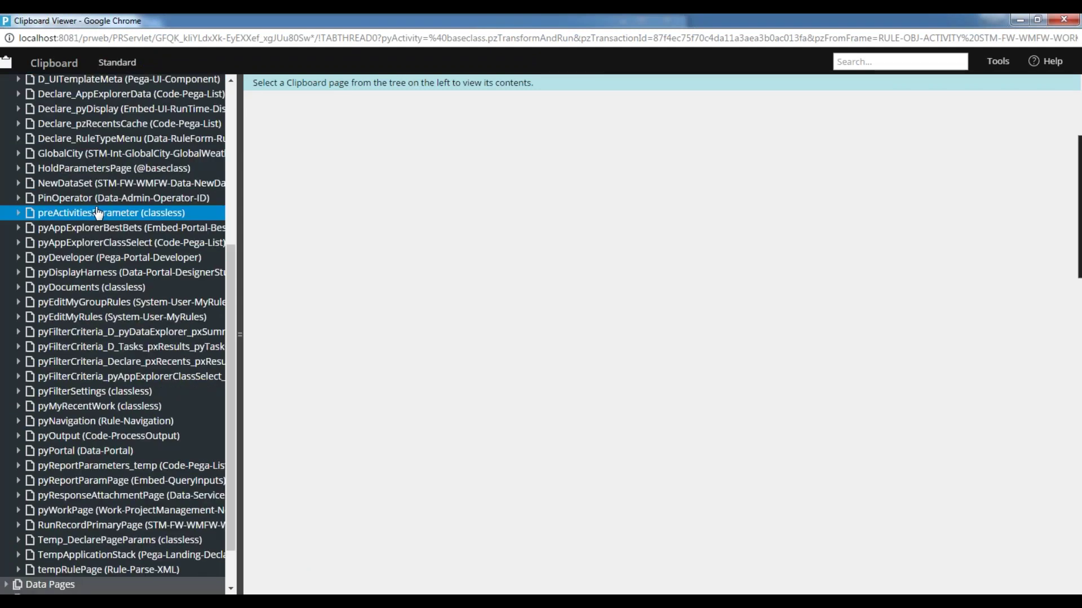
scroll(97, 213, "up", 7)
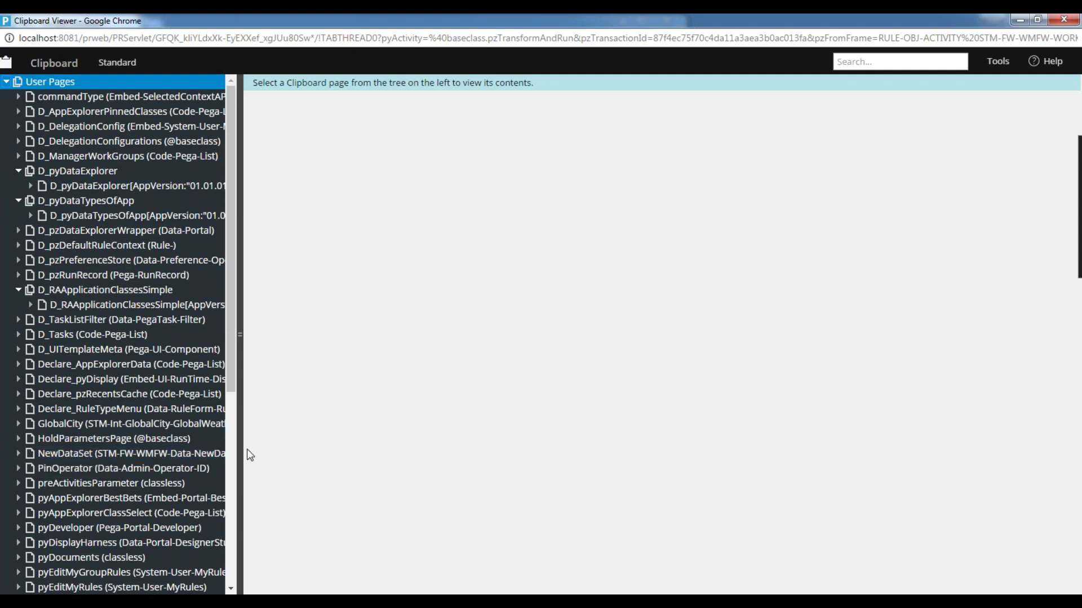
left_click_drag(239, 447, 388, 447)
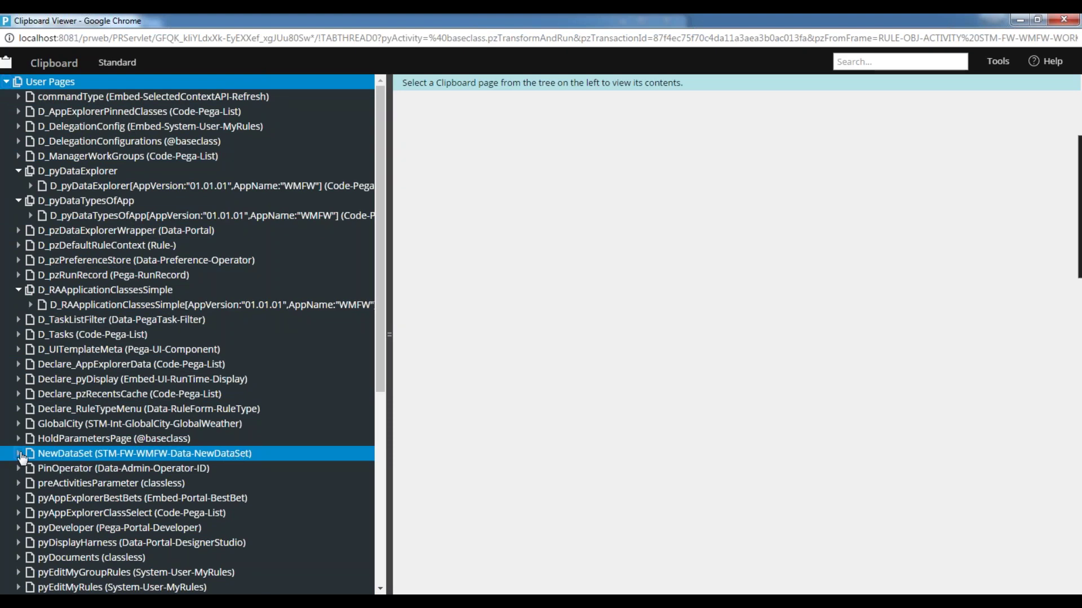
left_click(19, 453)
scroll(45, 138, "down", 5)
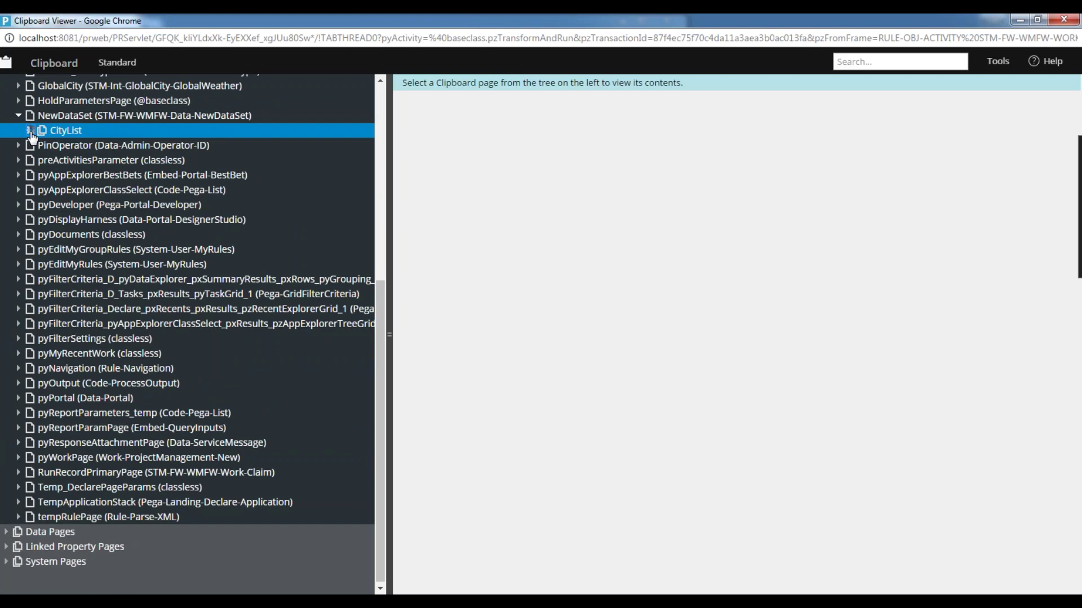
- Inspect the NewDataSet CityList entries, including CityList(1), (8) and (30), then collapse NewDataSet
left_click(31, 131)
left_click(146, 158)
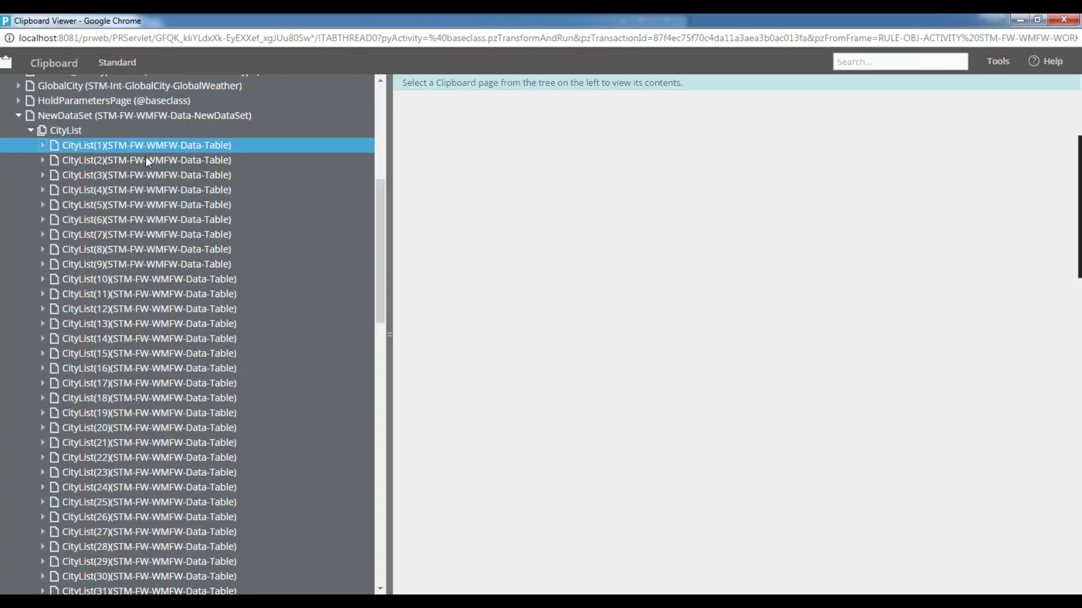
left_click(136, 191)
left_click(136, 220)
left_click(138, 265)
left_click(148, 309)
scroll(163, 371, "down", 3)
left_click(164, 373)
scroll(164, 372, "down", 10)
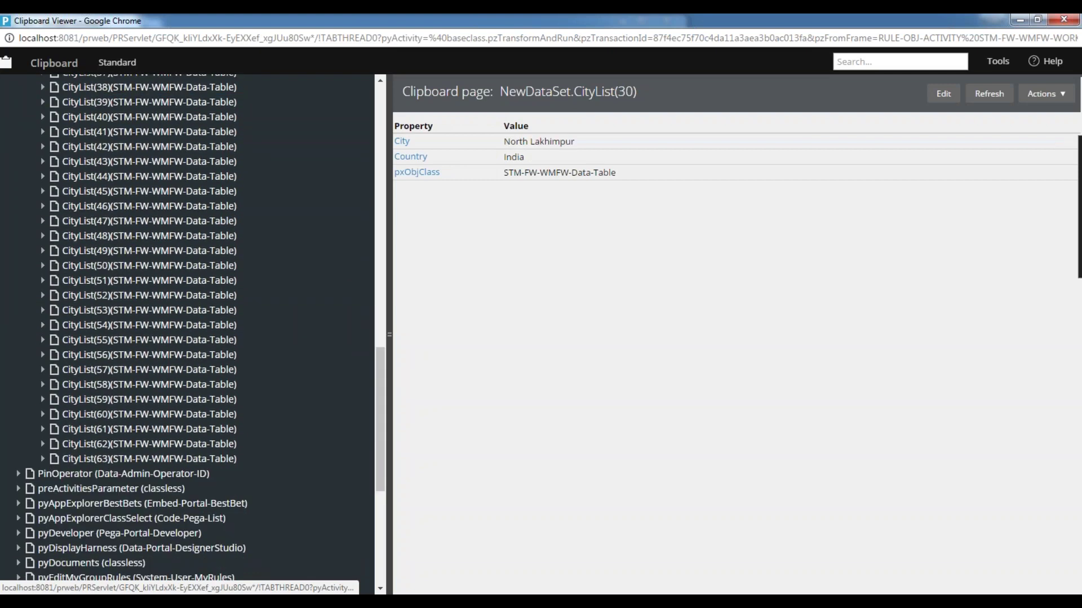
scroll(163, 369, "up", 15)
left_click(136, 147)
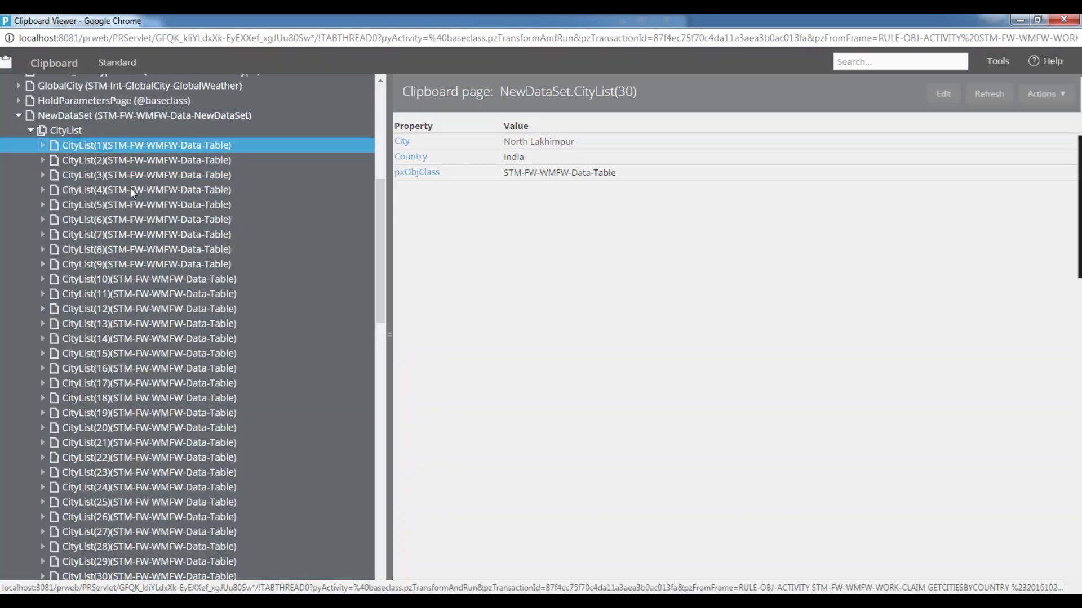
left_click(135, 249)
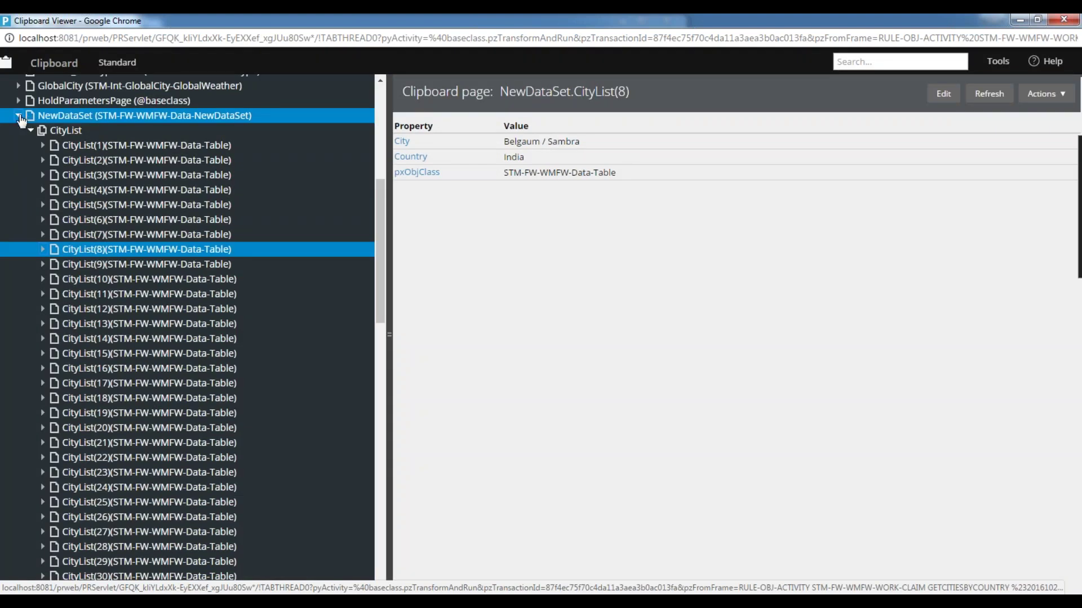
left_click(19, 117)
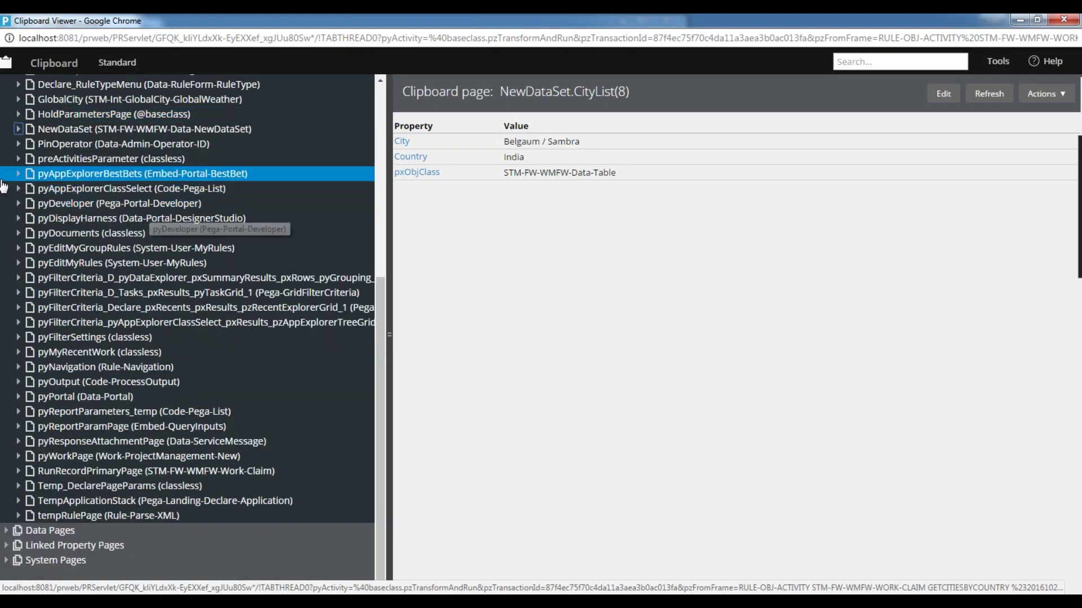
scroll(115, 275, "up", 2)
scroll(107, 274, "up", 4)
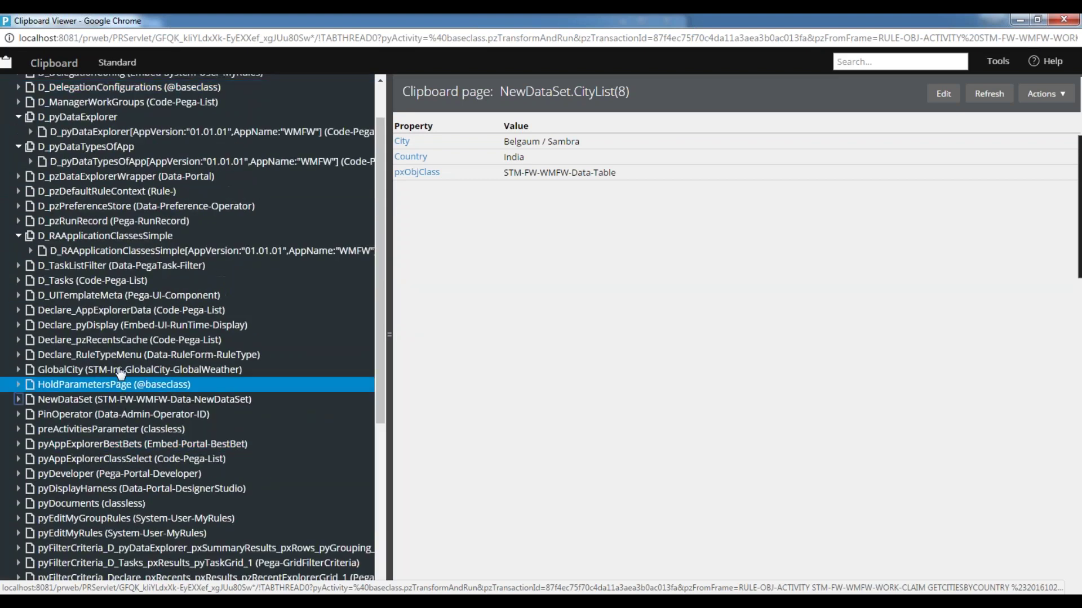
scroll(84, 272, "down", 3)
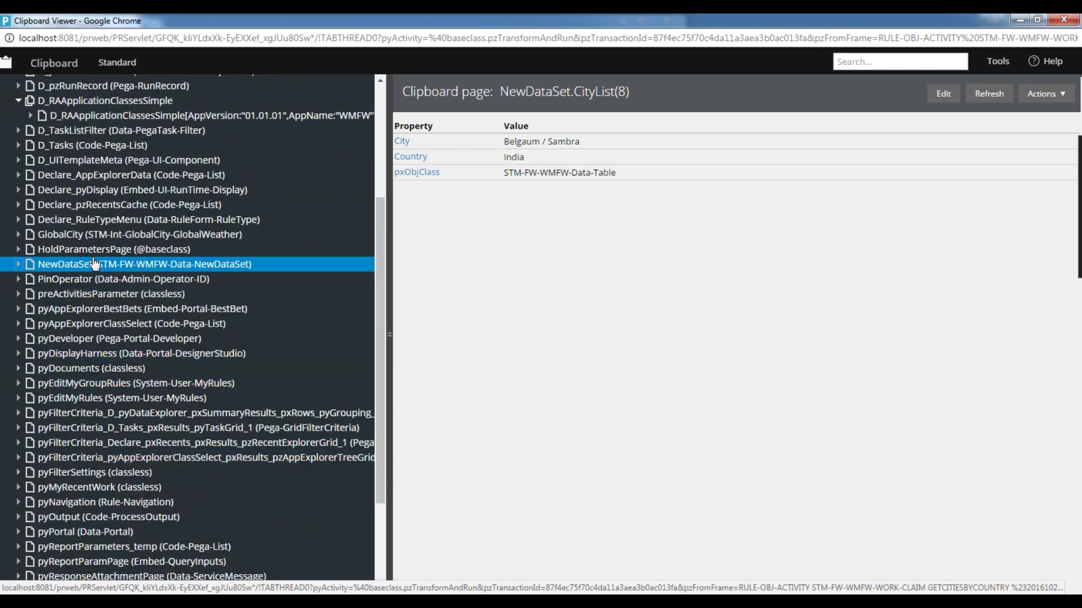
- Close the Clipboard Viewer and the Run Activity window
left_click_drag(489, 22, 384, 109)
left_click(788, 109)
left_click_drag(567, 27, 507, 42)
left_click(608, 35)
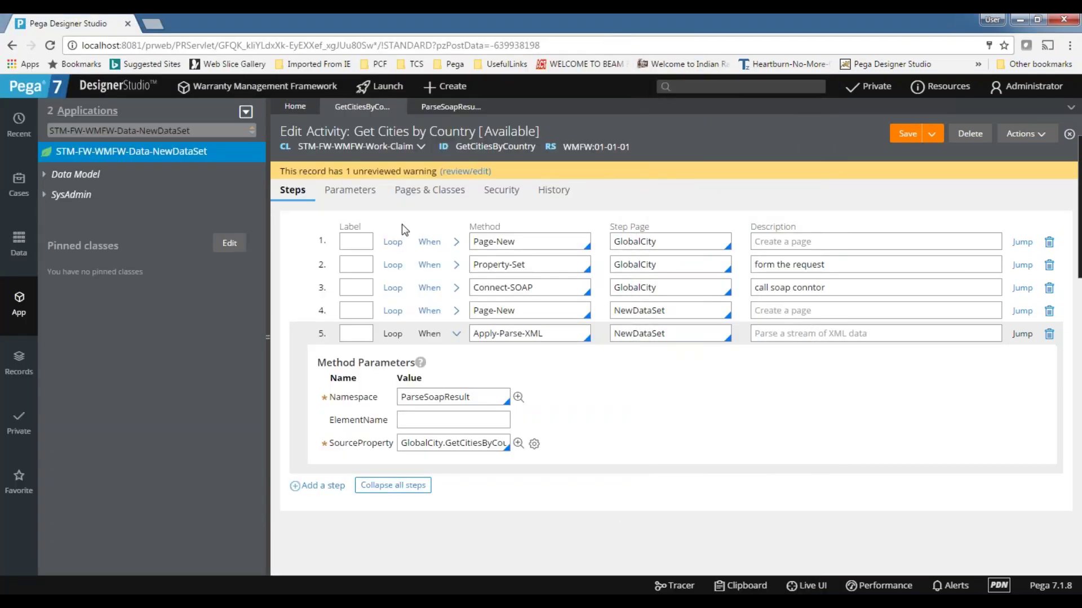
- Review the Get Cities by Country activity's Parameters tab, then return to its Steps
left_click(356, 190)
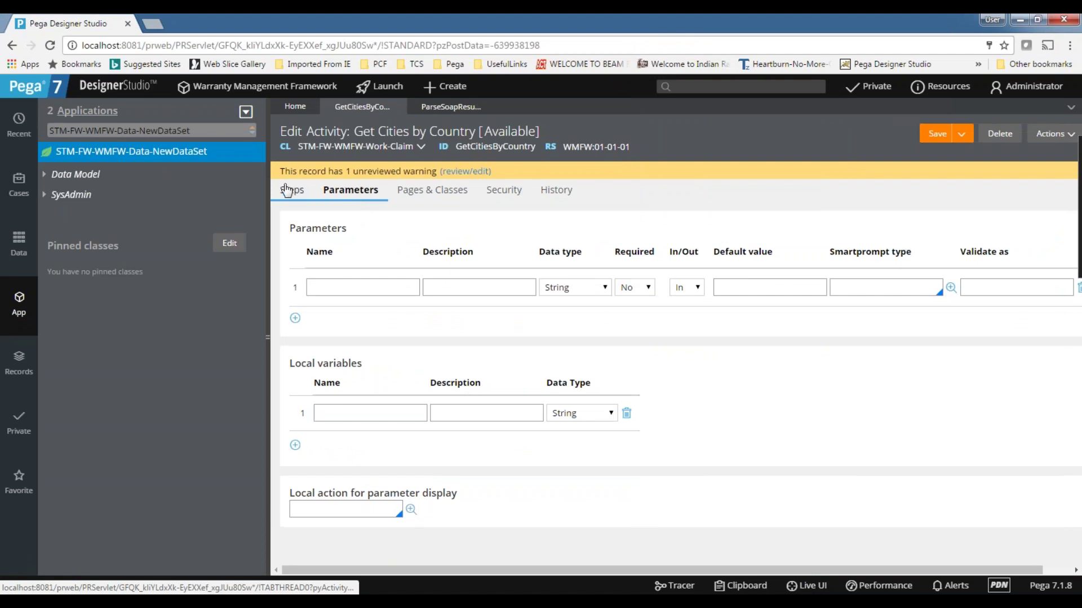
left_click(287, 190)
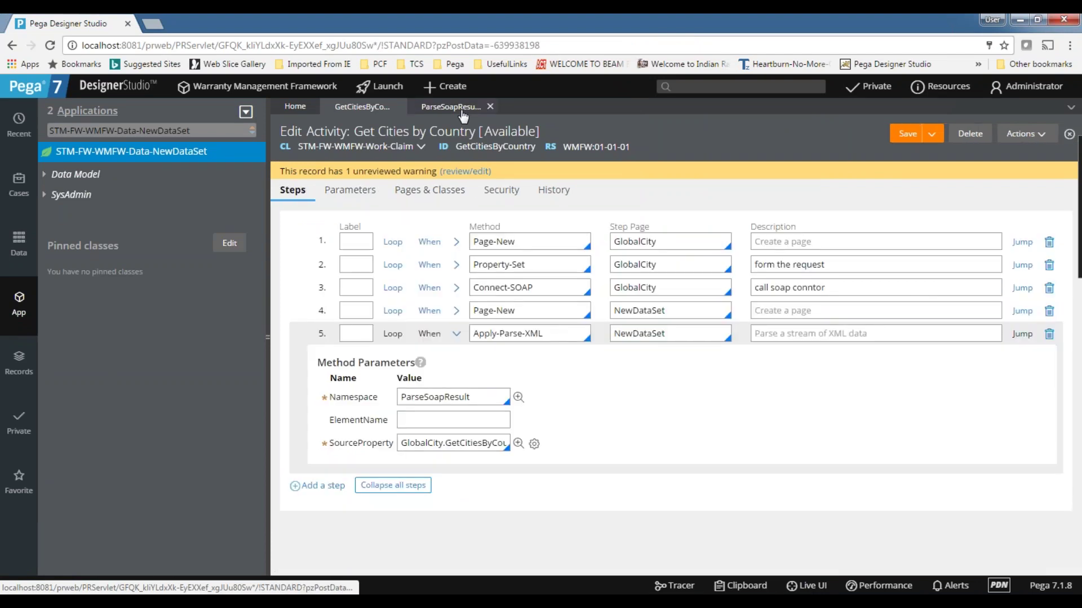
left_click(438, 89)
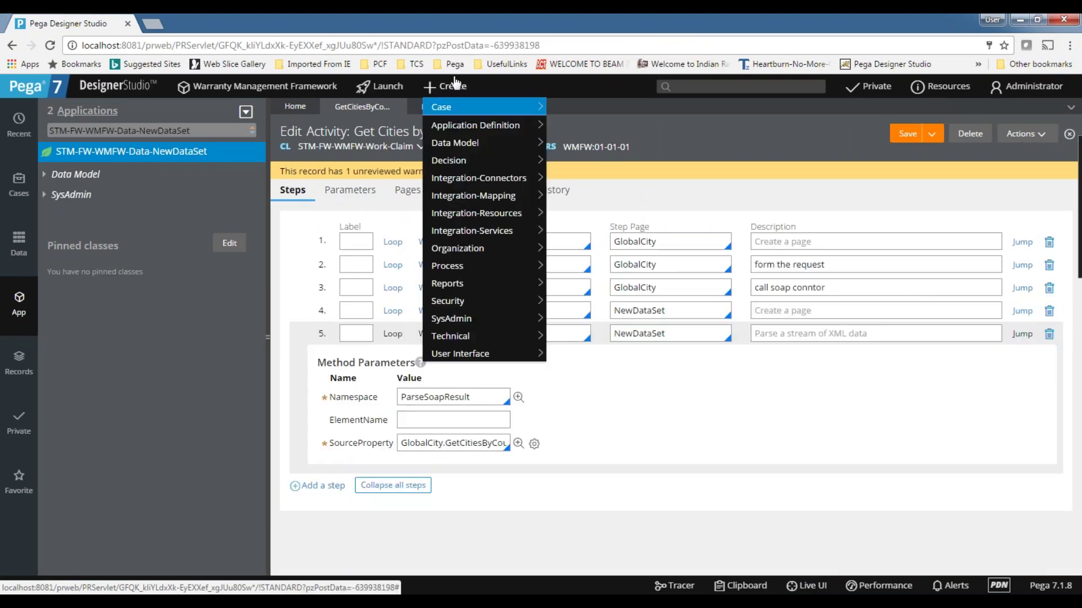
- Create a new Claim case and open the AddressDetails section behind its Address Line1 field
left_click(563, 110)
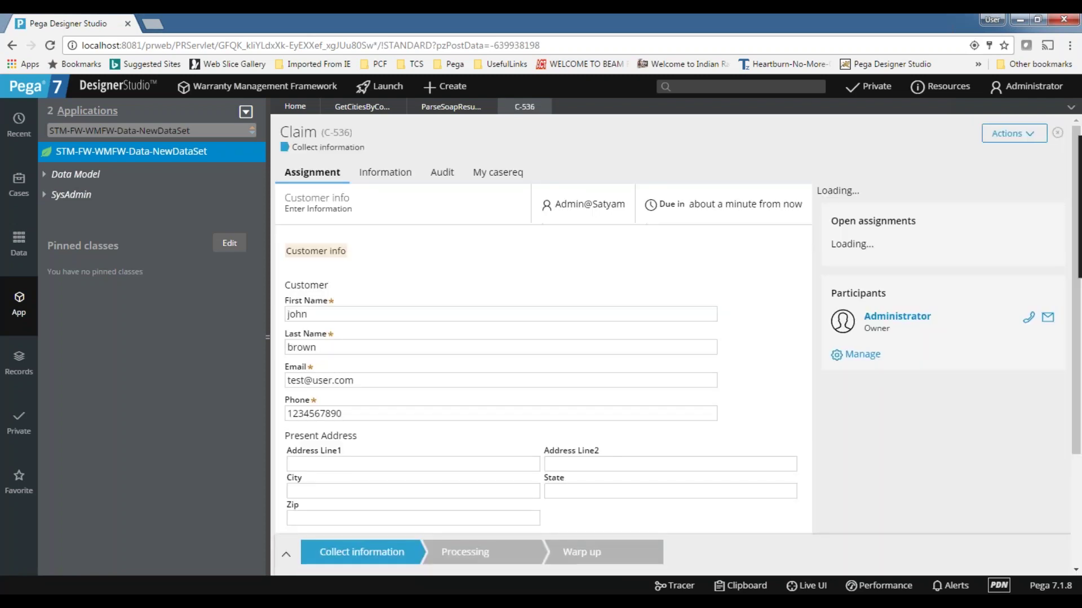
scroll(445, 307, "down", 3)
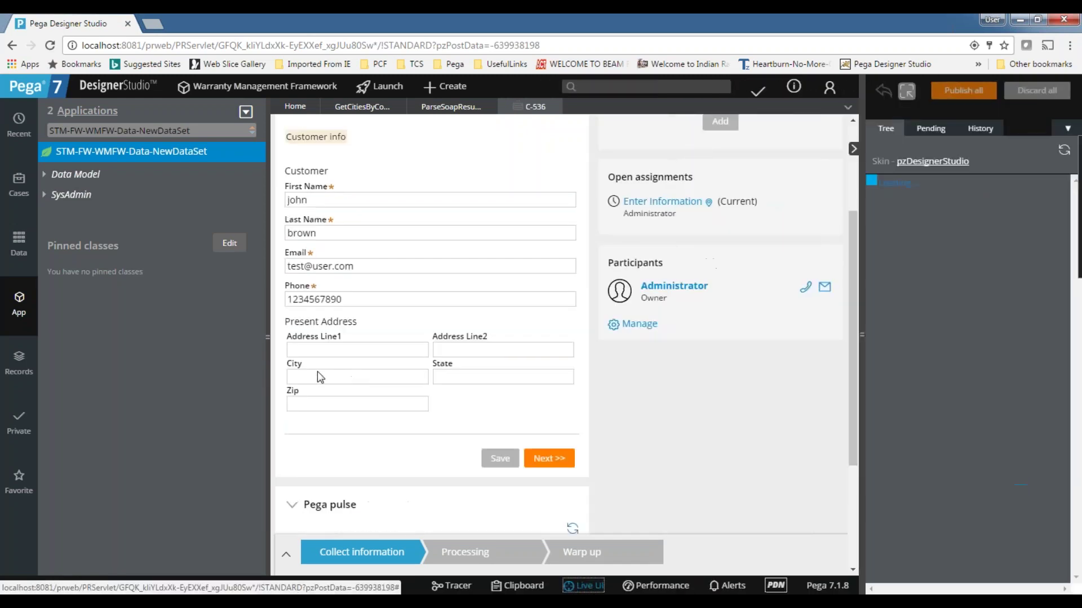
left_click(385, 345)
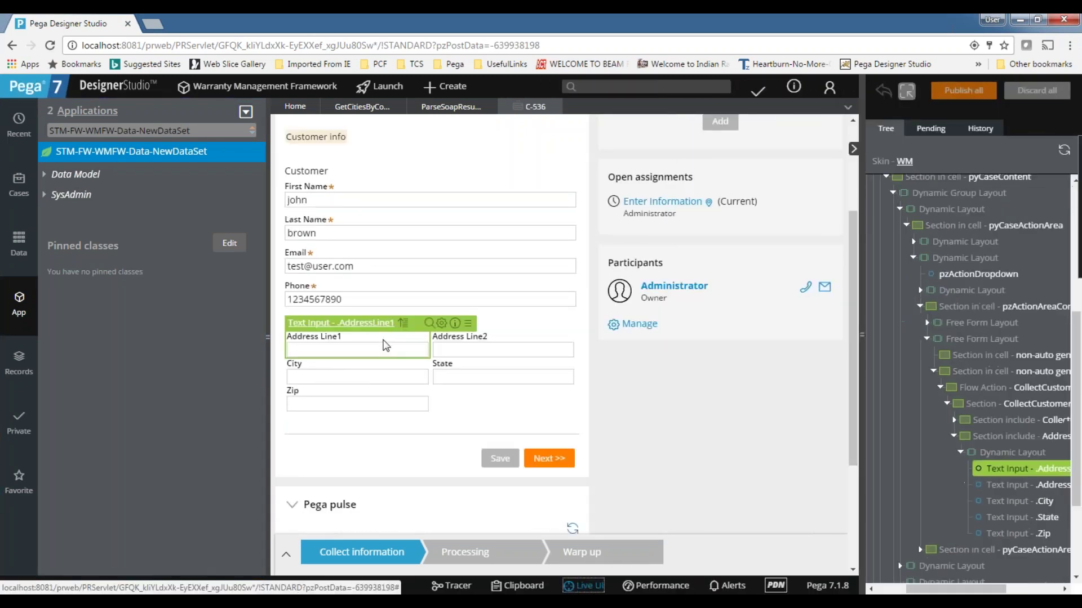
left_click(429, 324)
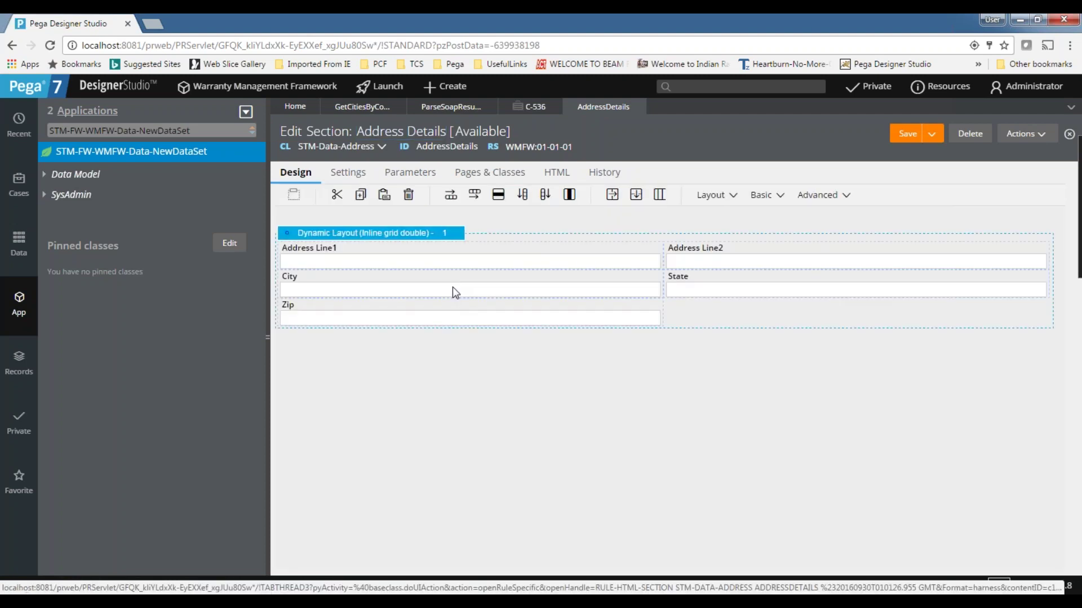
- Review the Address Line2, City, State and Zip cells and layout, then switch to the ParseSoapResult mapping
left_click(700, 263)
left_click(561, 300)
left_click(729, 292)
left_click(620, 315)
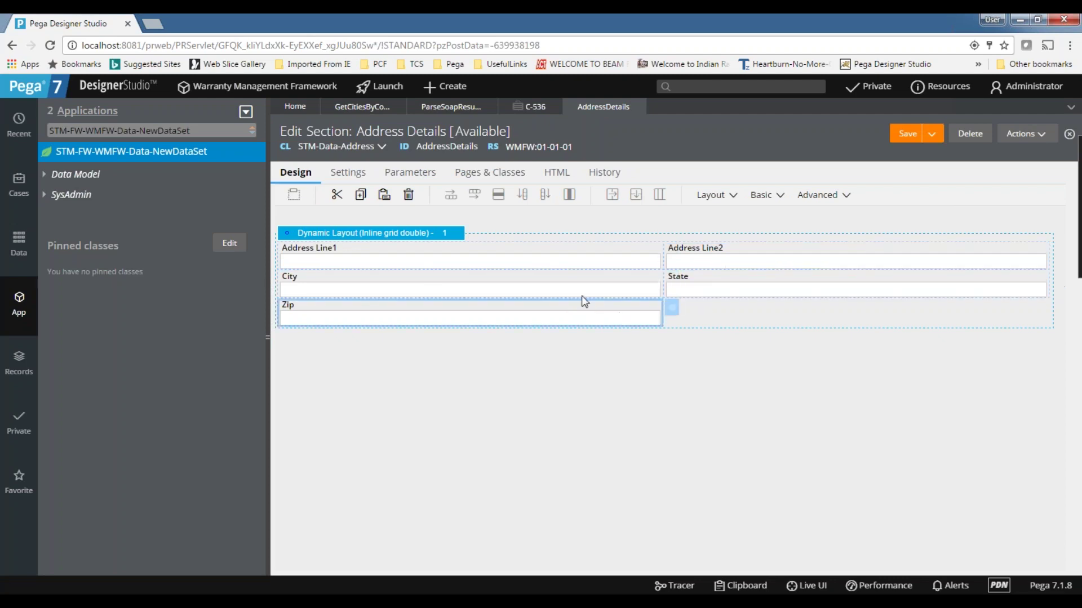
left_click(457, 239)
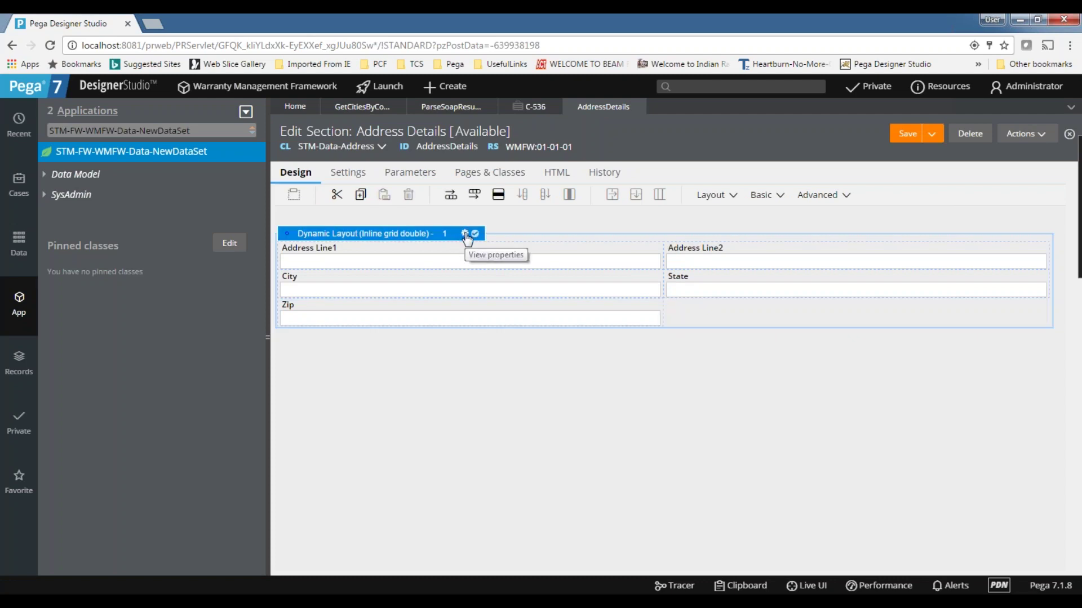
left_click(368, 113)
left_click(440, 115)
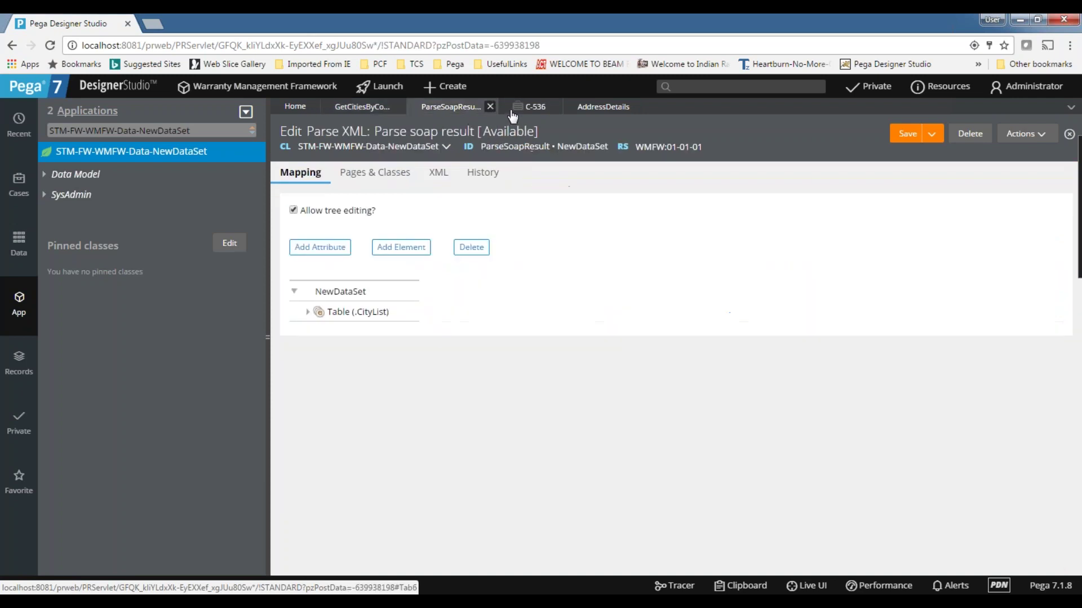
- From the Claim form, use Live UI to open the CollectCustomerInfo section and select its address cells
left_click(535, 107)
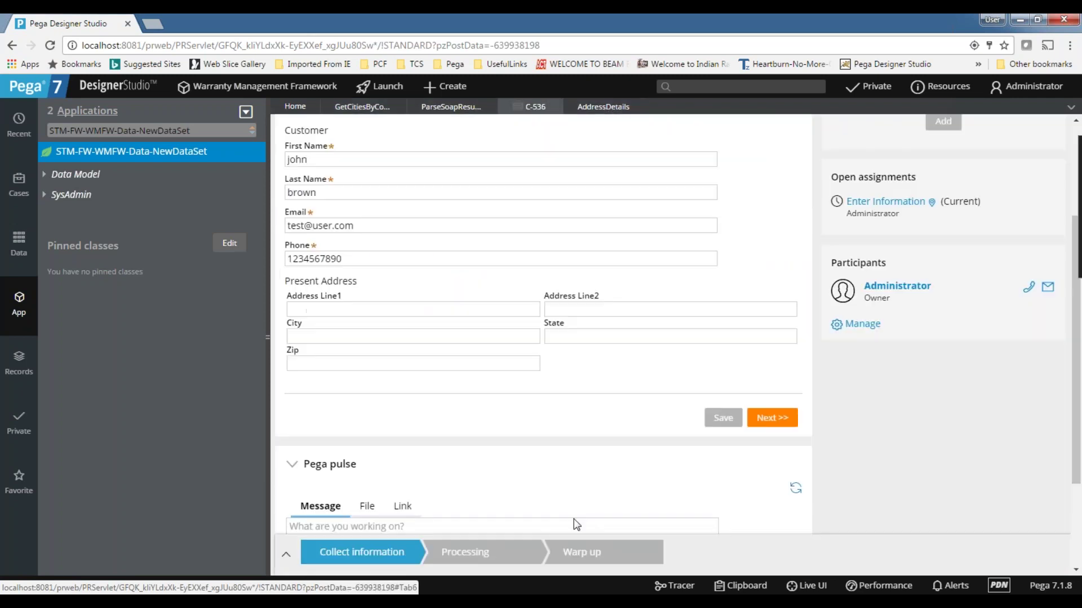
left_click(792, 586)
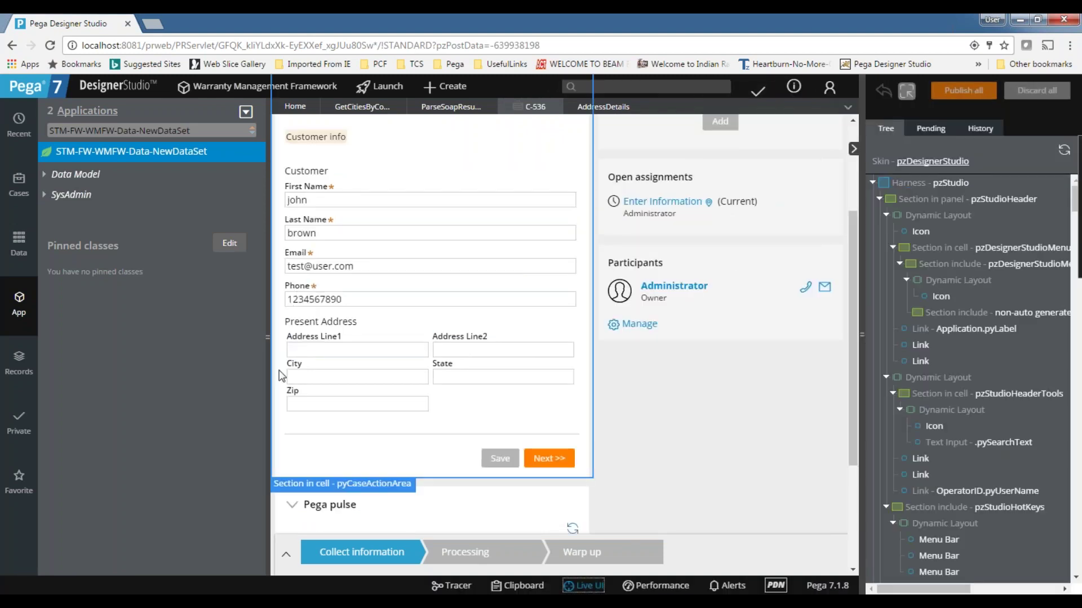
left_click(488, 406)
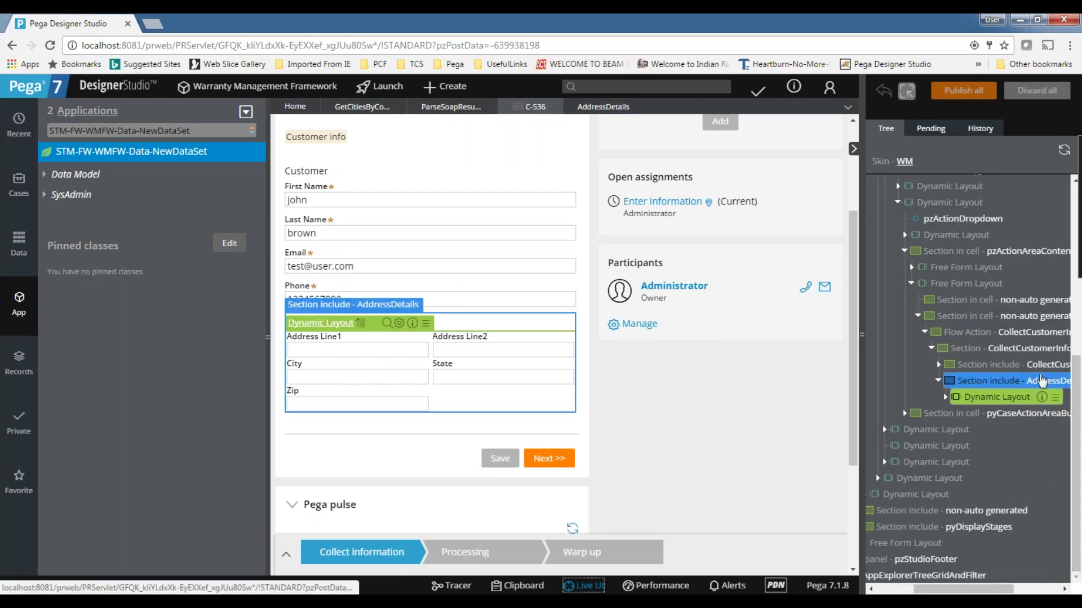
left_click(1034, 365)
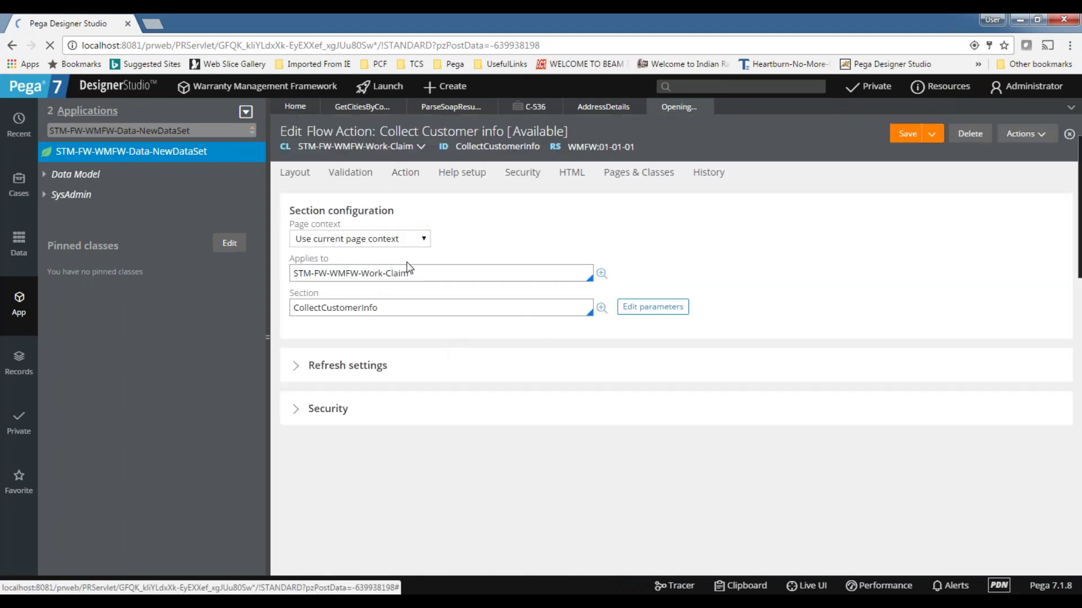
left_click(600, 307)
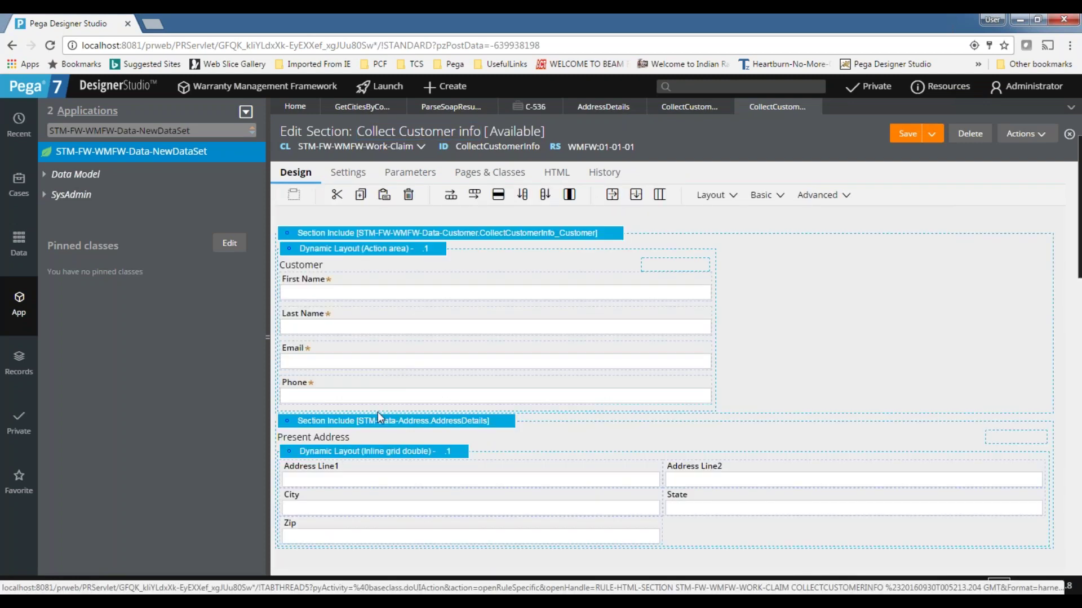
left_click(431, 482)
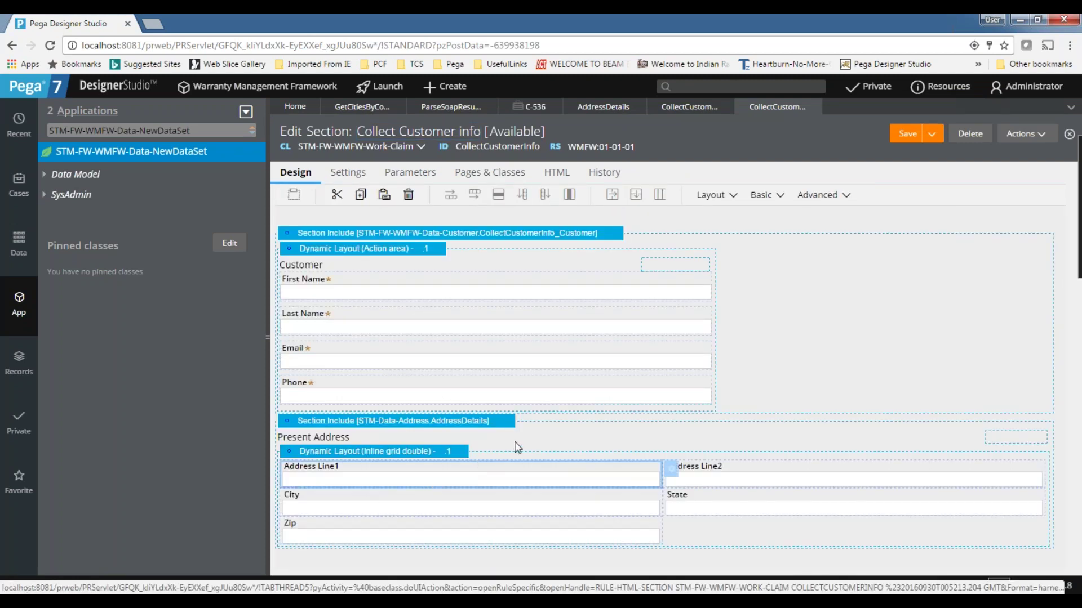
left_click(575, 428)
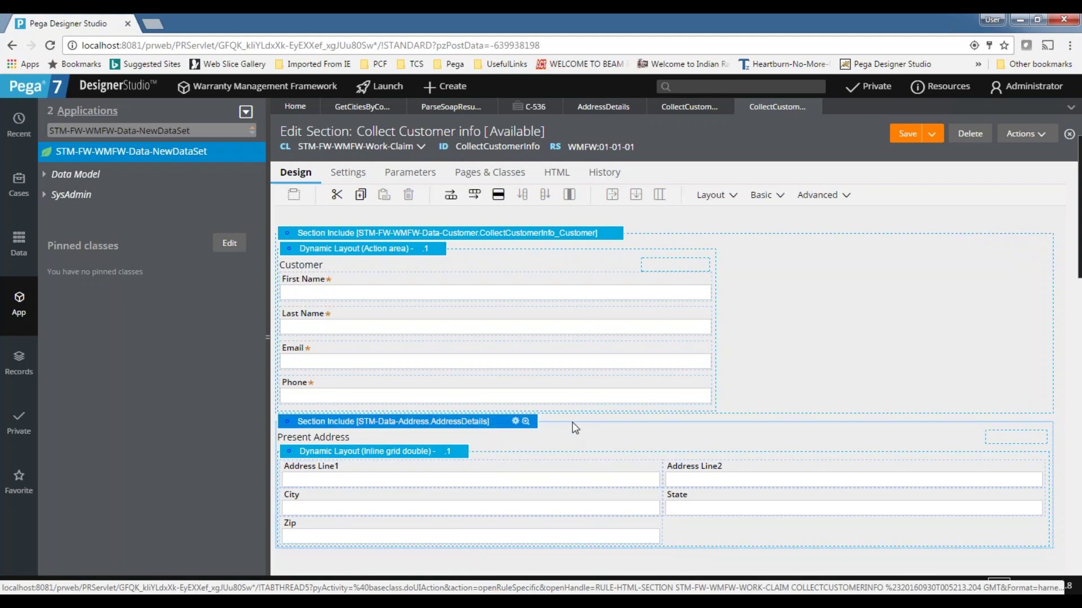
left_click(334, 483)
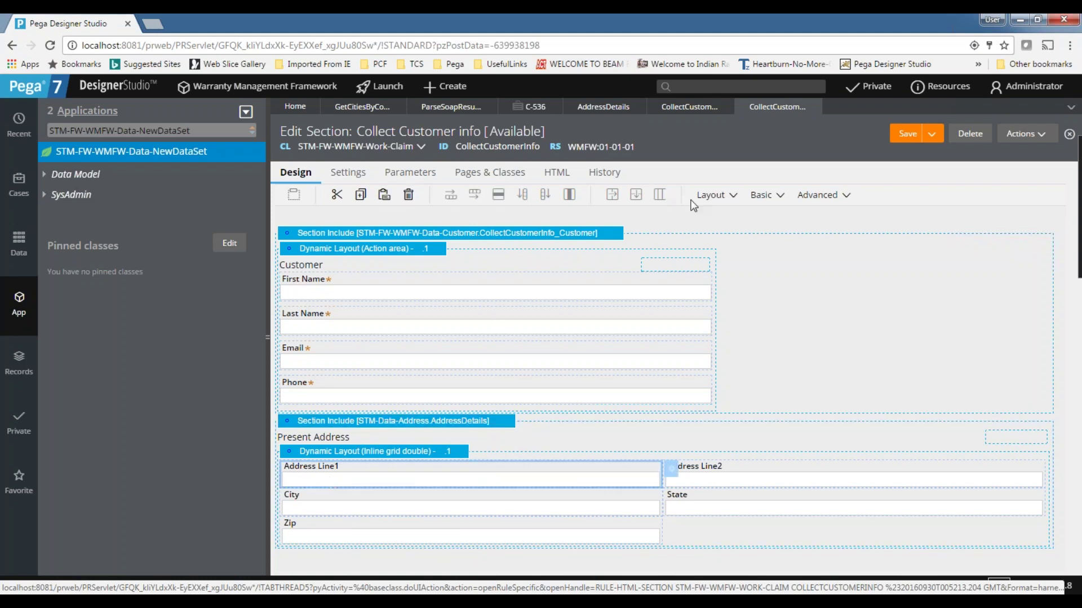
- Add an empty Dynamic Layout above Present Address and move Address Line1 into it
left_click(711, 195)
left_click_drag(765, 221, 639, 432)
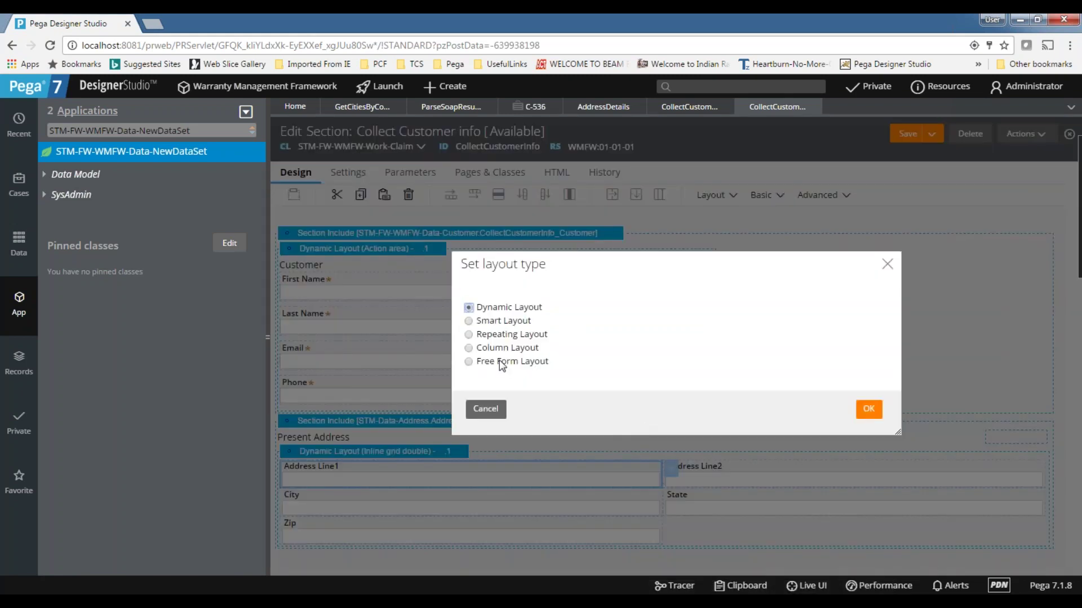
left_click(870, 410)
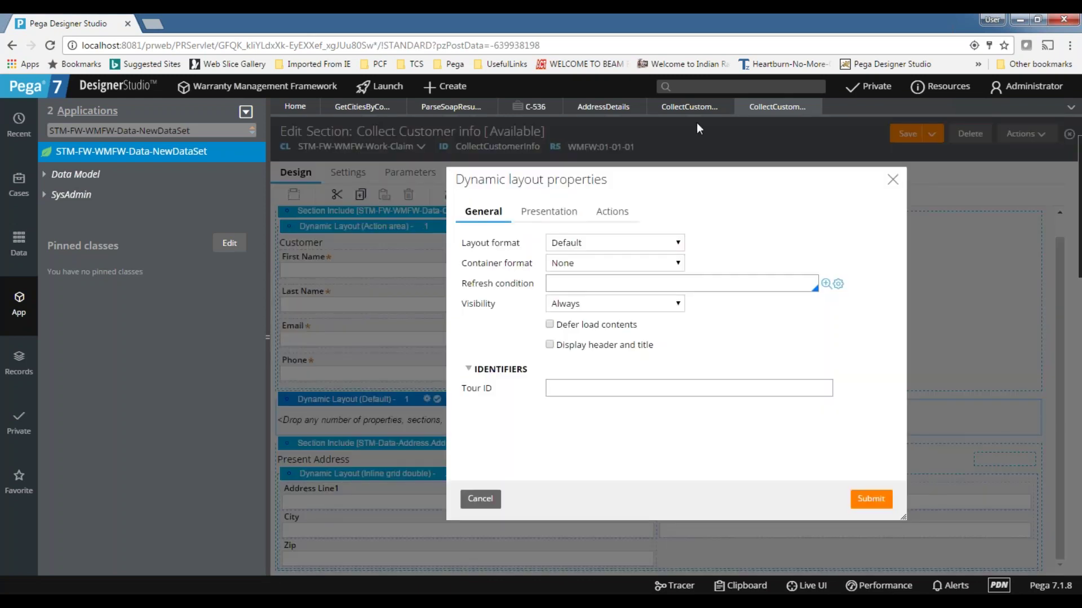
left_click(586, 287)
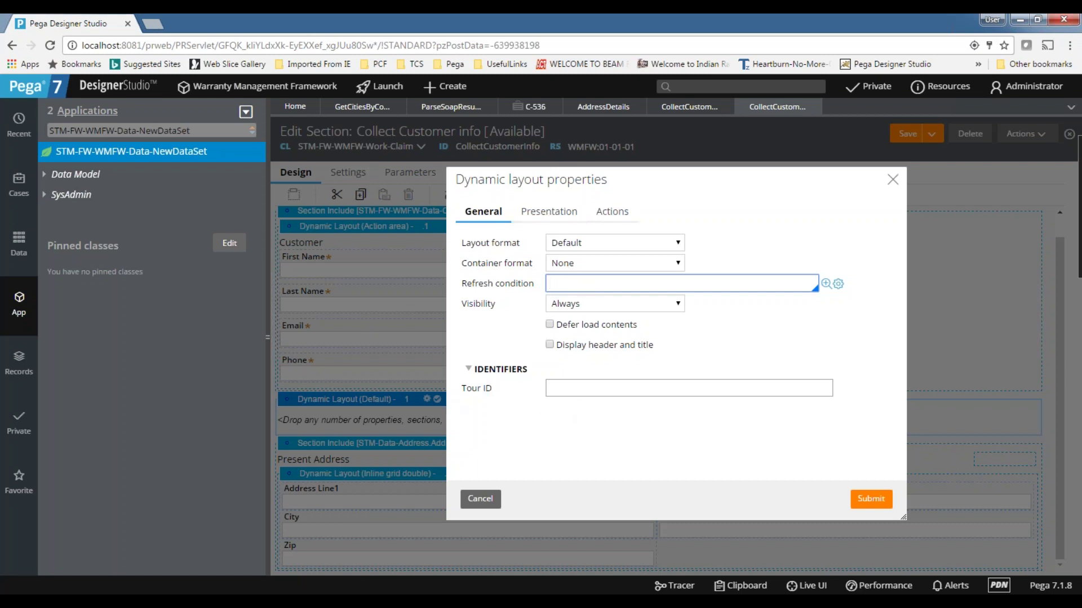
left_click(870, 499)
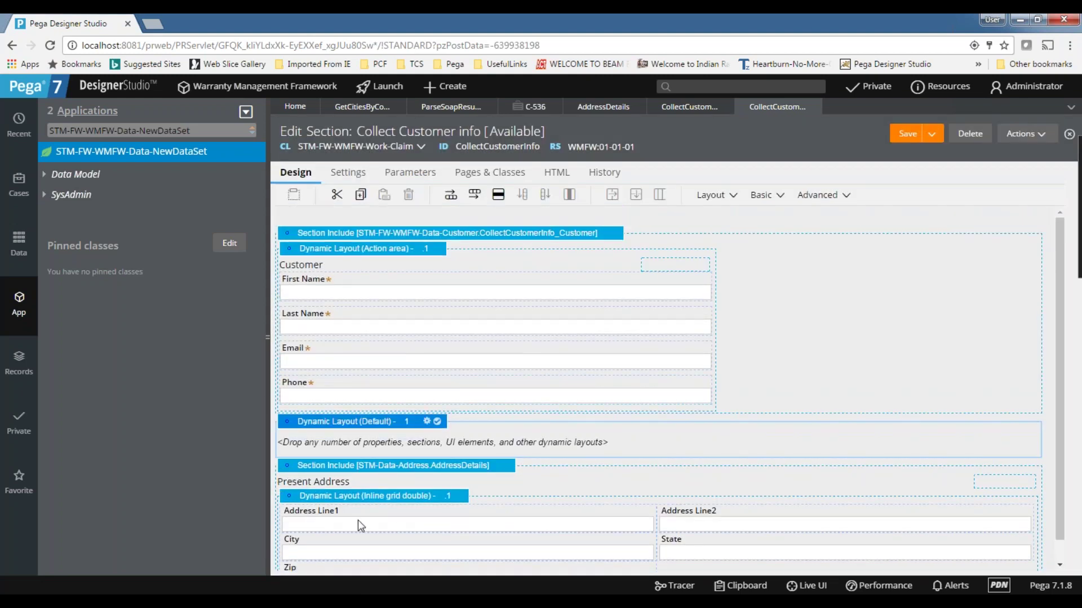
left_click(337, 515)
left_click_drag(337, 505, 388, 518)
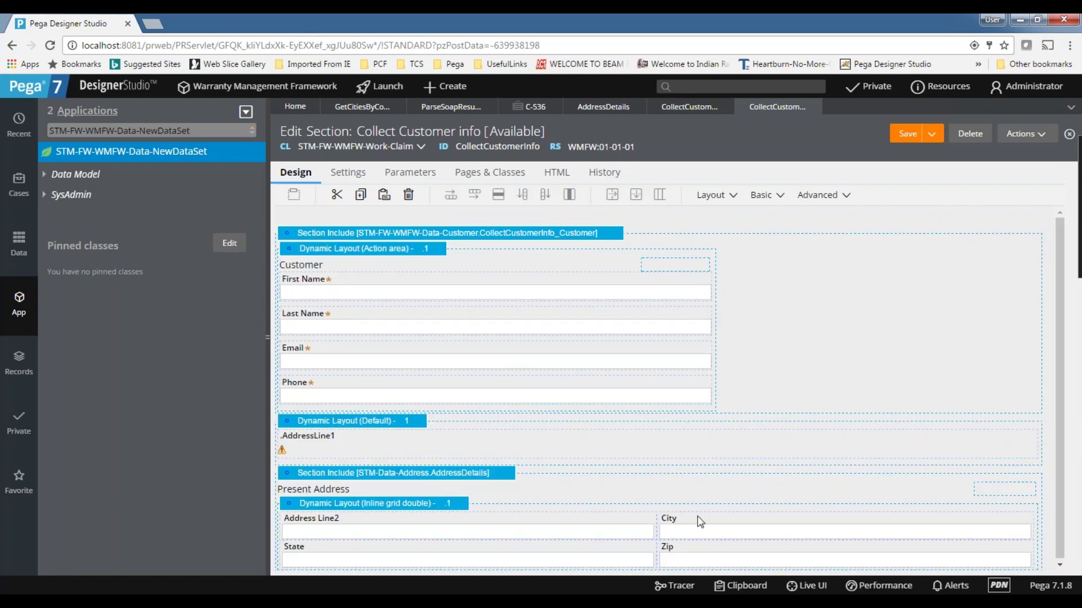
- Move Address Line2 and City into the new dynamic layout below AddressLine1
left_click(392, 526)
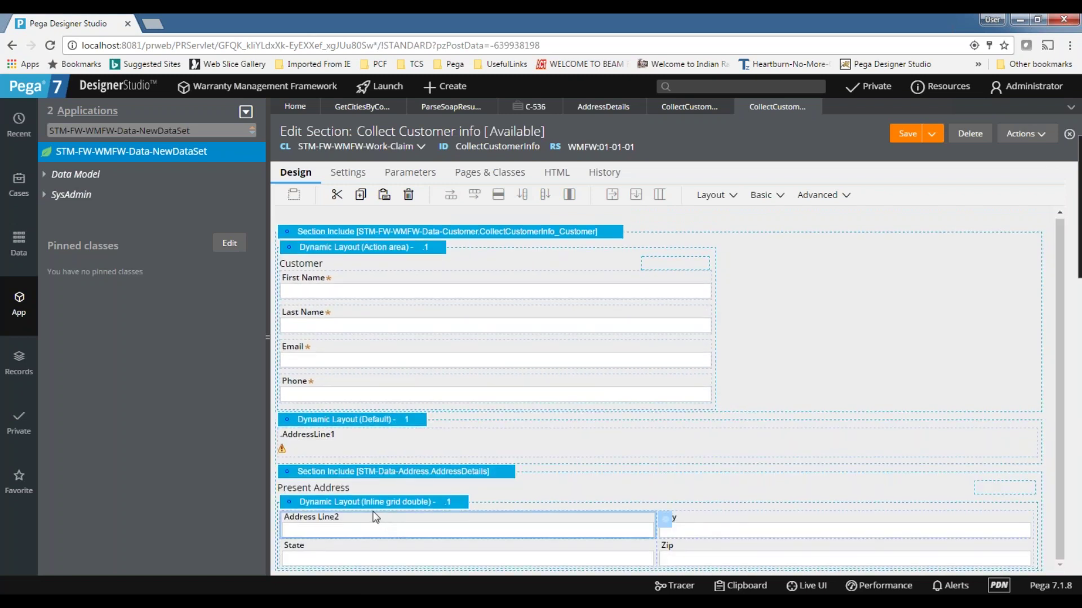
left_click_drag(376, 517, 383, 456)
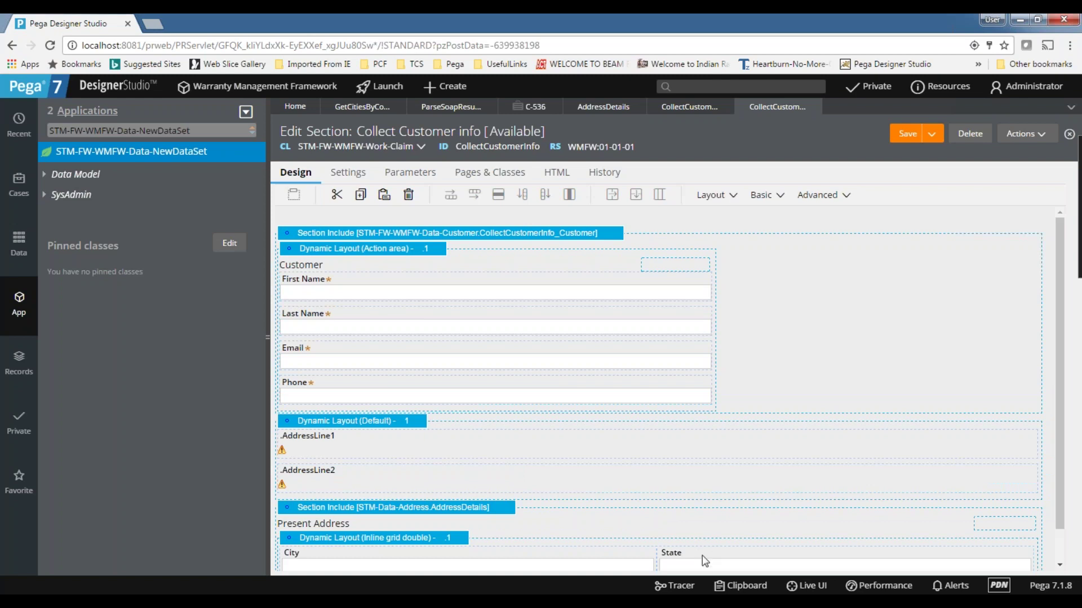
scroll(403, 529, "down", 1)
left_click(421, 515)
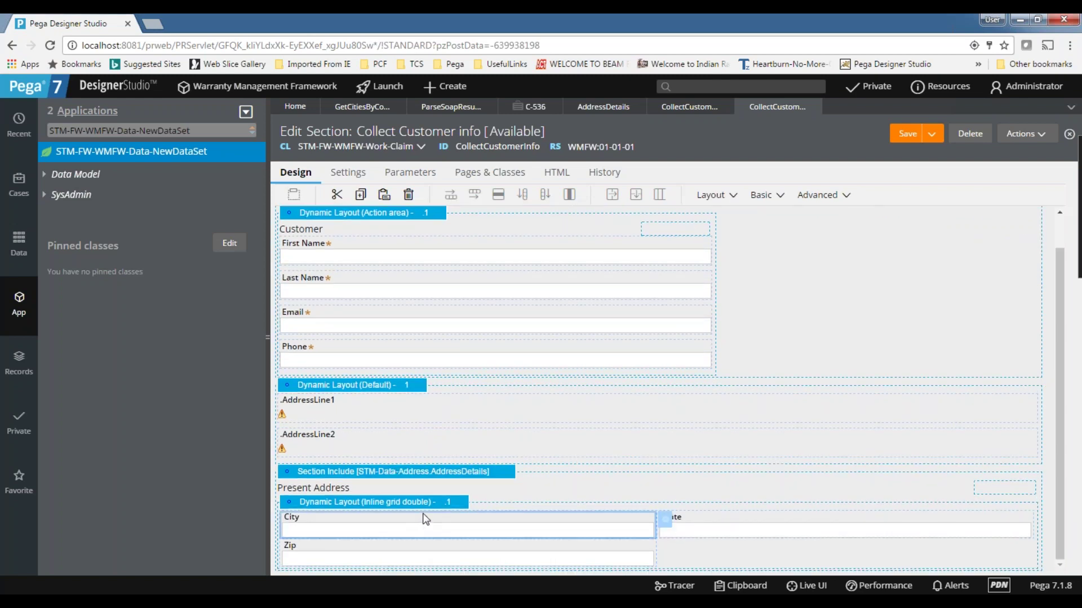
left_click_drag(421, 515, 399, 460)
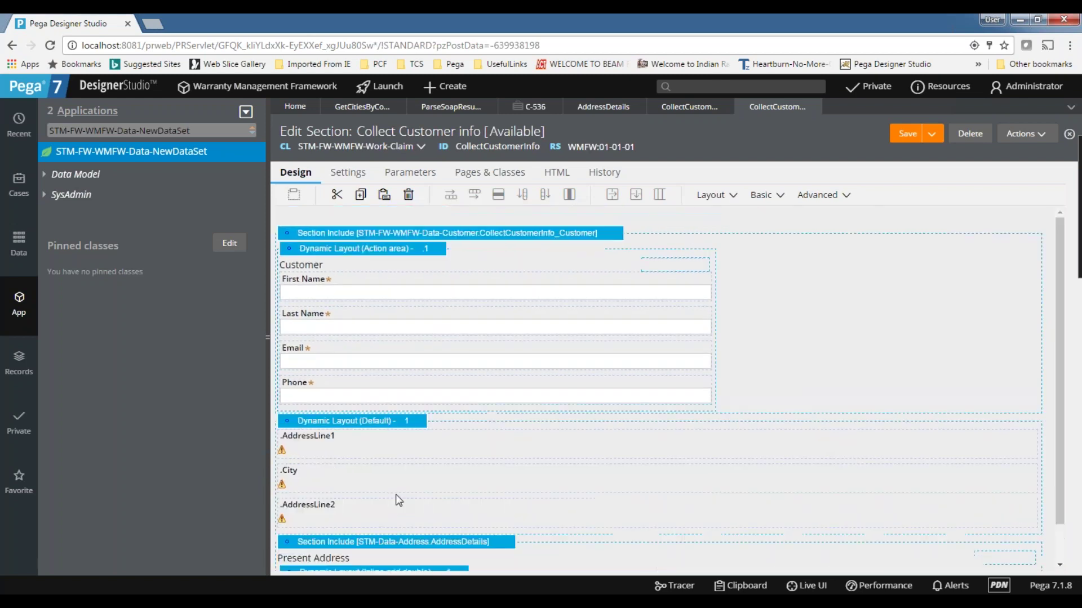
- Move State and Zip into the default layout, emptying the Present Address grid
scroll(638, 523, "down", 1)
left_click(452, 539)
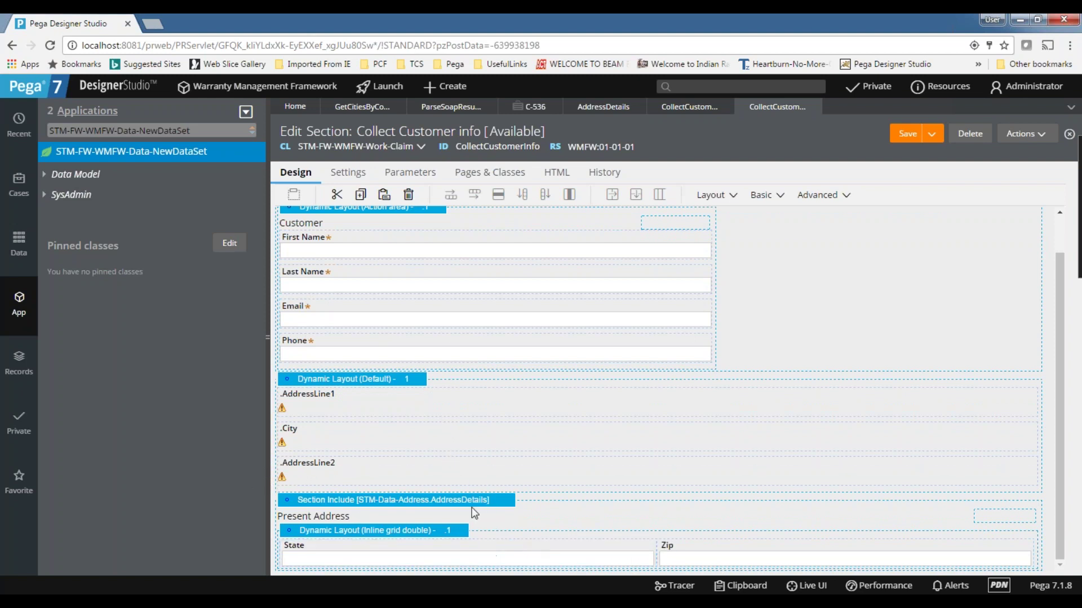
left_click(561, 542)
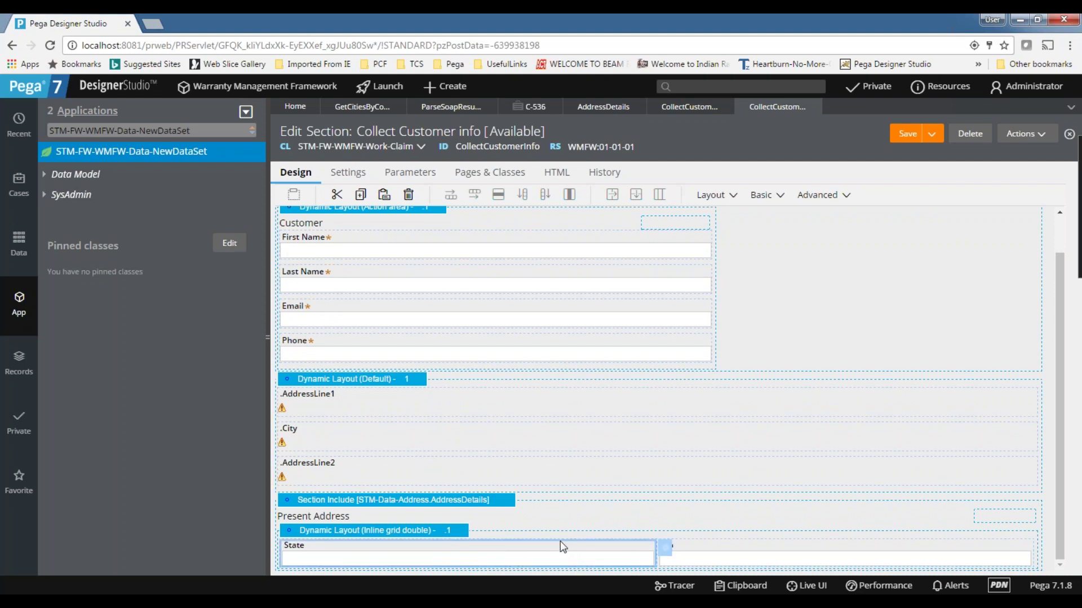
left_click_drag(293, 543, 320, 501)
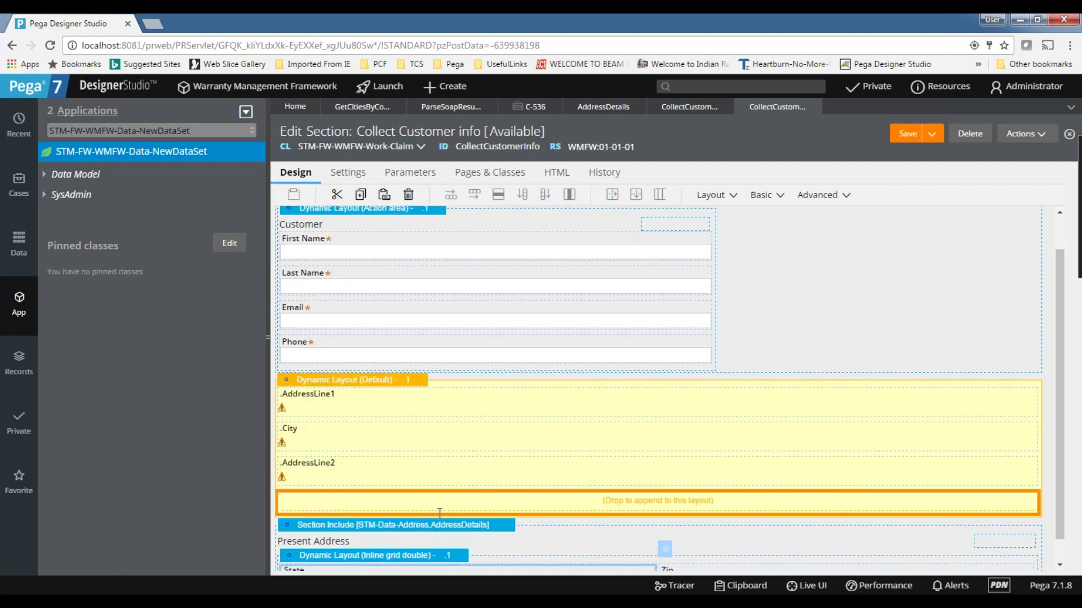
scroll(727, 550, "down", 2)
left_click(489, 555)
left_click_drag(492, 548, 539, 543)
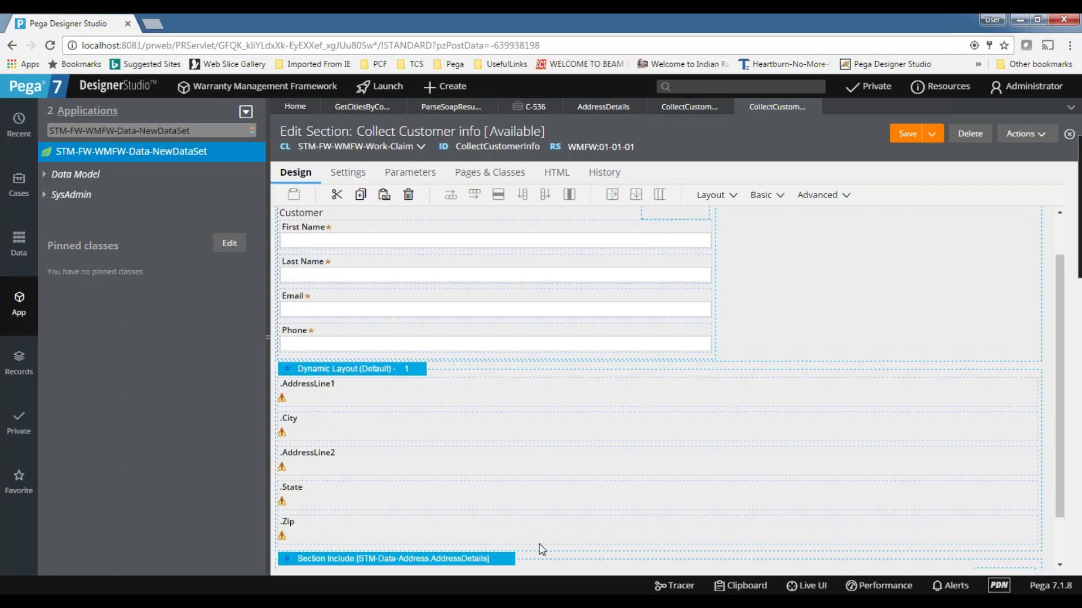
- Open the AddressLine1 field's cell properties
left_click(556, 510)
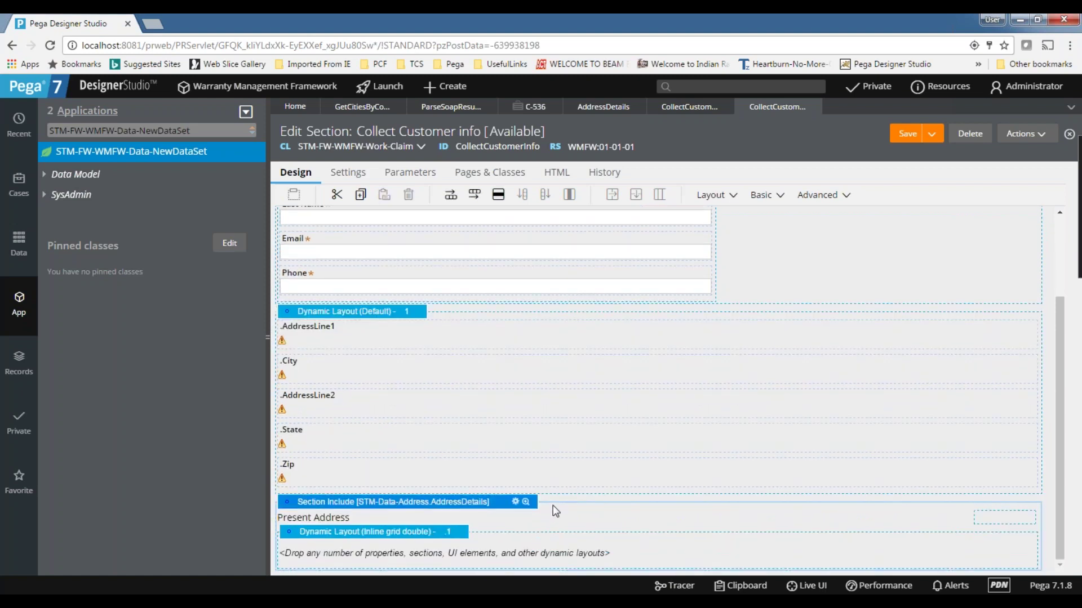
scroll(454, 468, "up", 2)
left_click(393, 416)
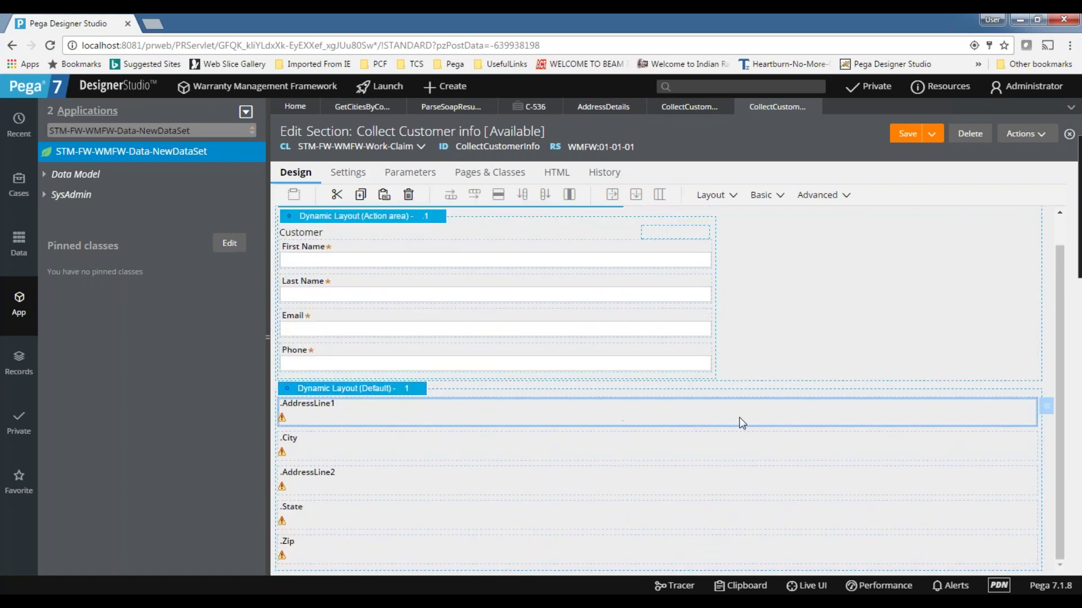
left_click(1046, 408)
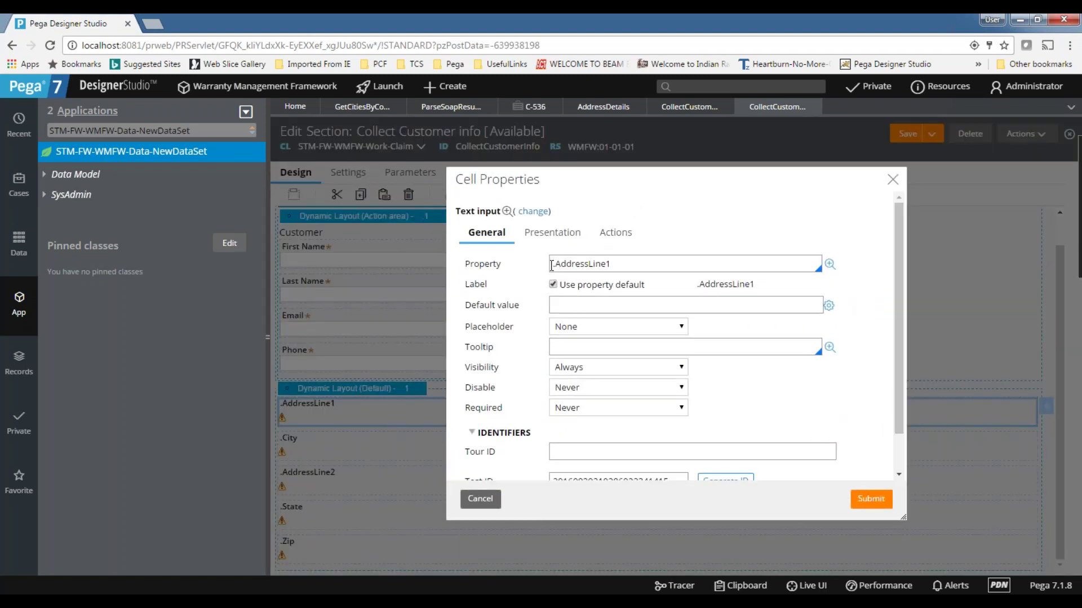
- Bind AddressLine1 under AddressDetails and copy the .AddressDetails prefix
left_click(551, 265)
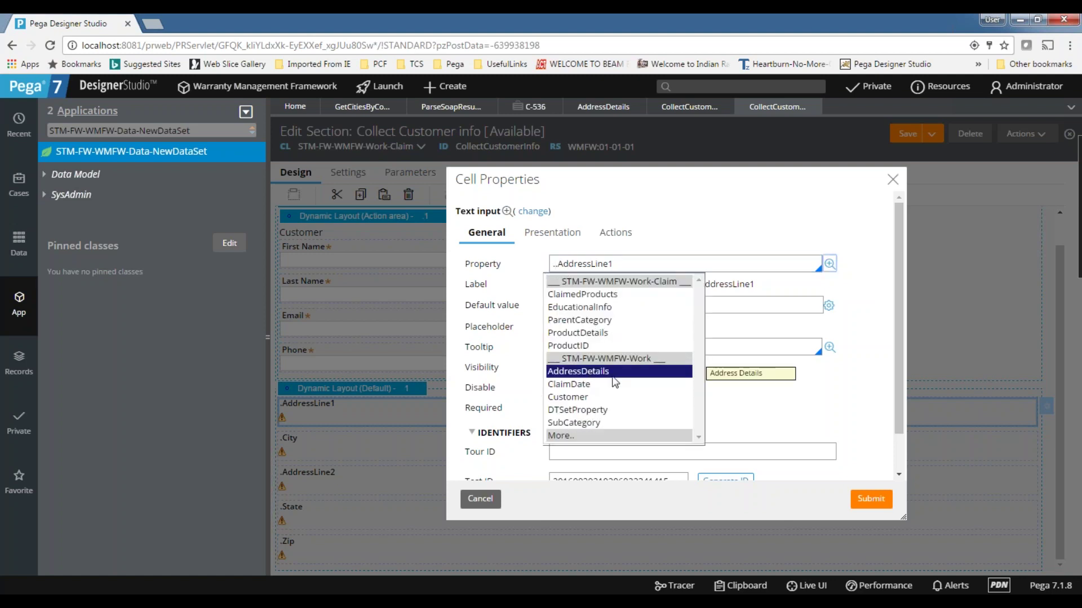
left_click(593, 372)
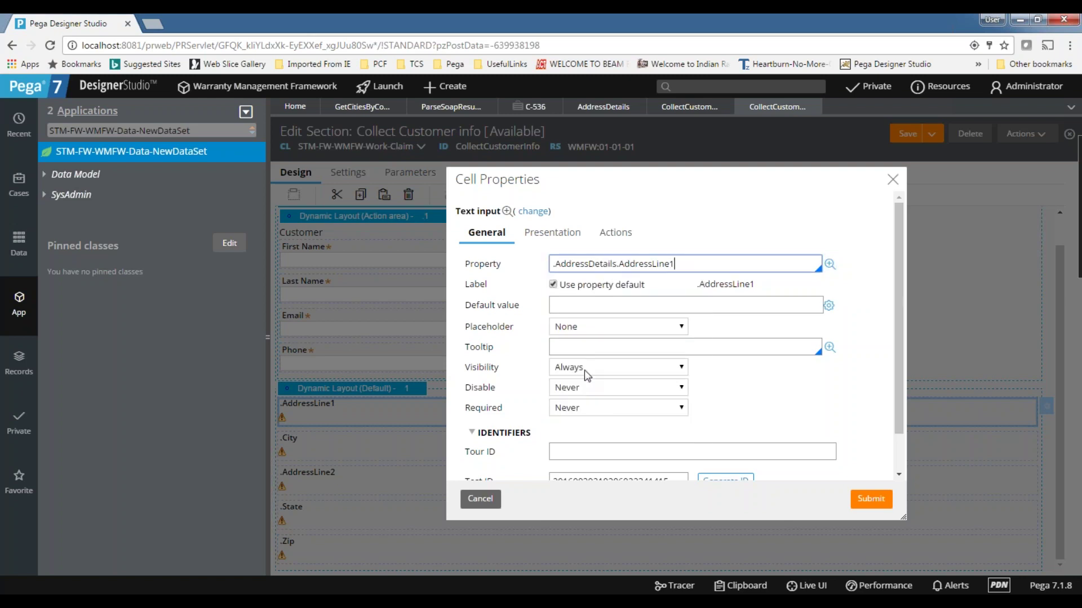
double_click(586, 263)
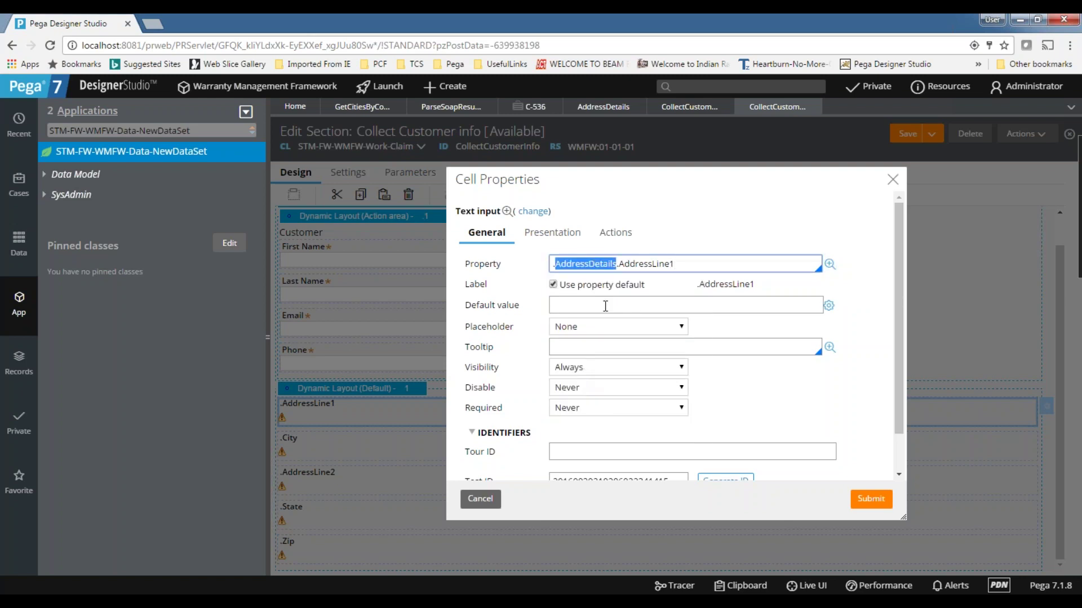
left_click(619, 263)
left_click_drag(619, 264, 521, 264)
key("ctrl+c")
left_click(480, 498)
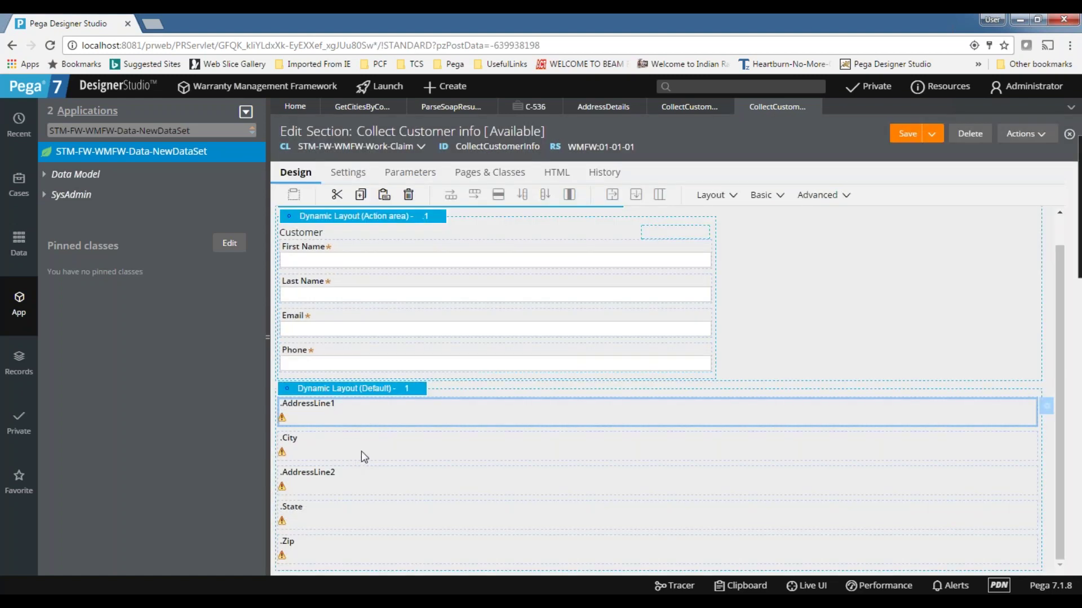
- Prefix the City and AddressLine2 property references with .AddressDetails
left_click(361, 451)
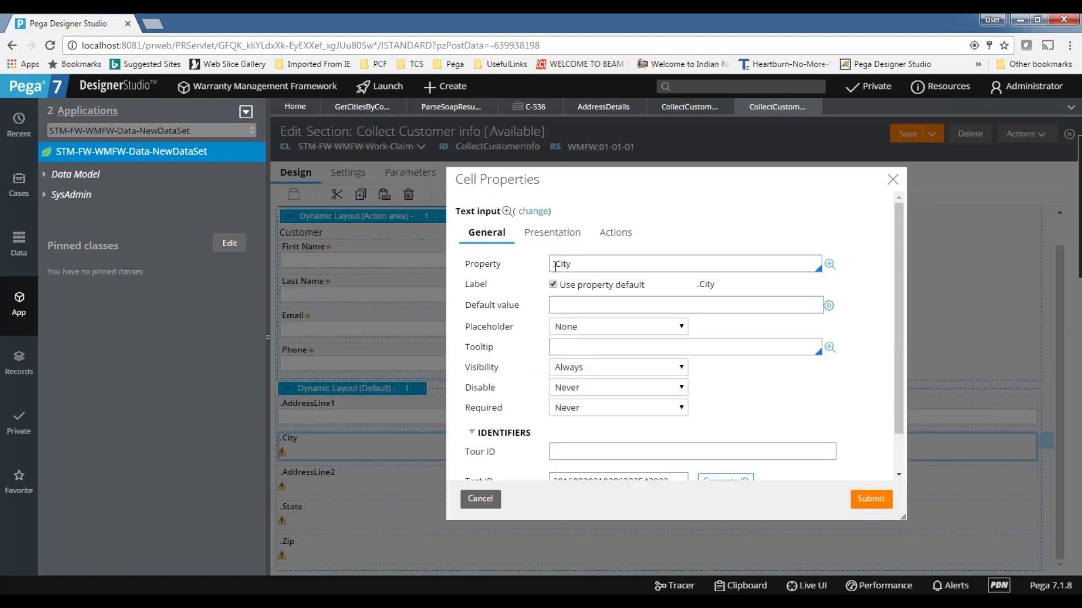
left_click(555, 266)
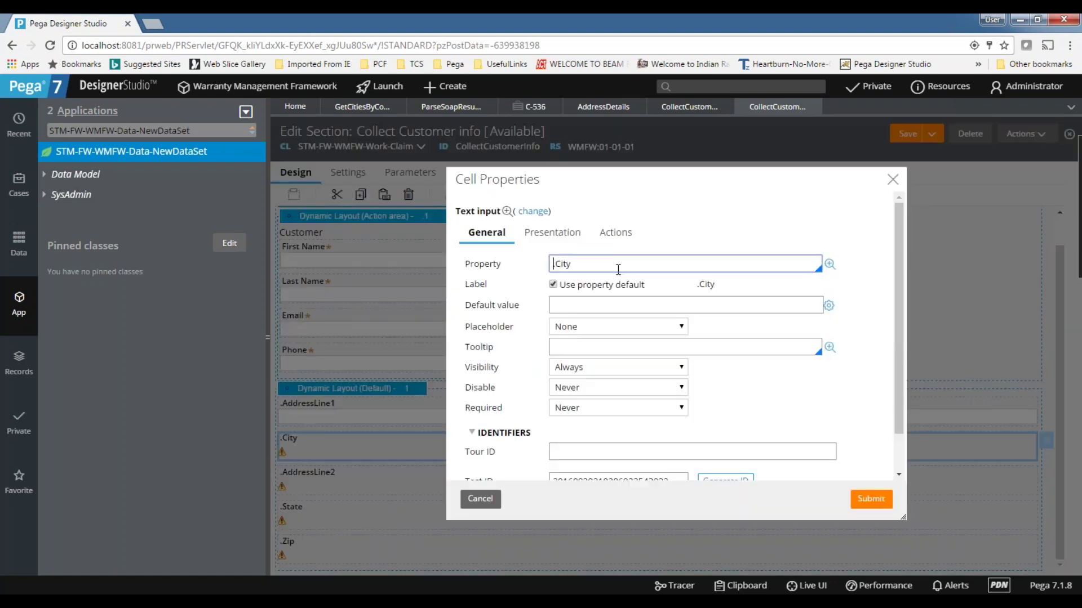
type("AddressDetails.")
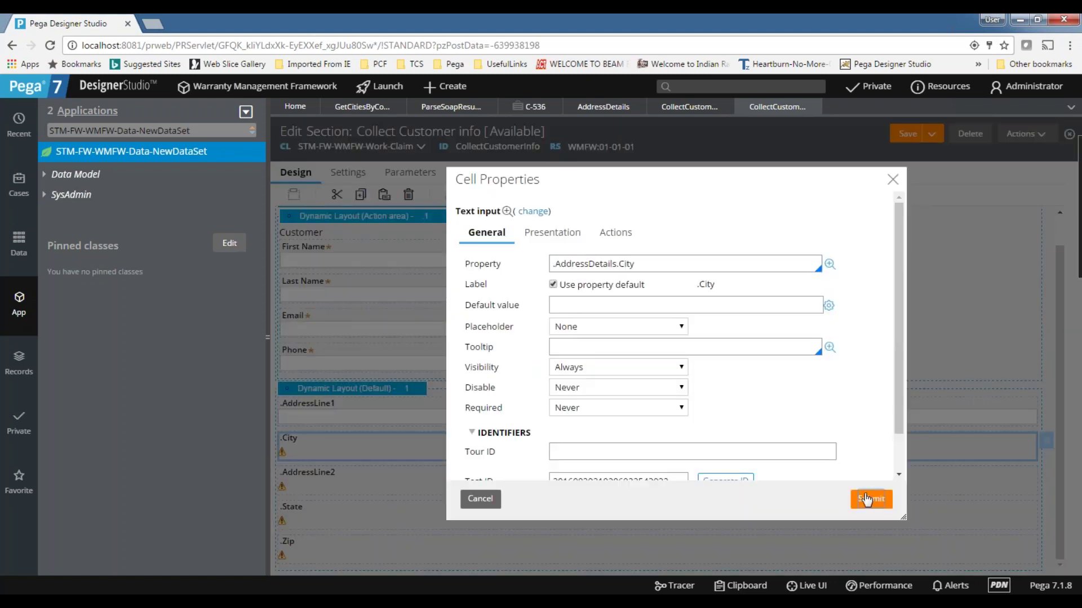
left_click(871, 499)
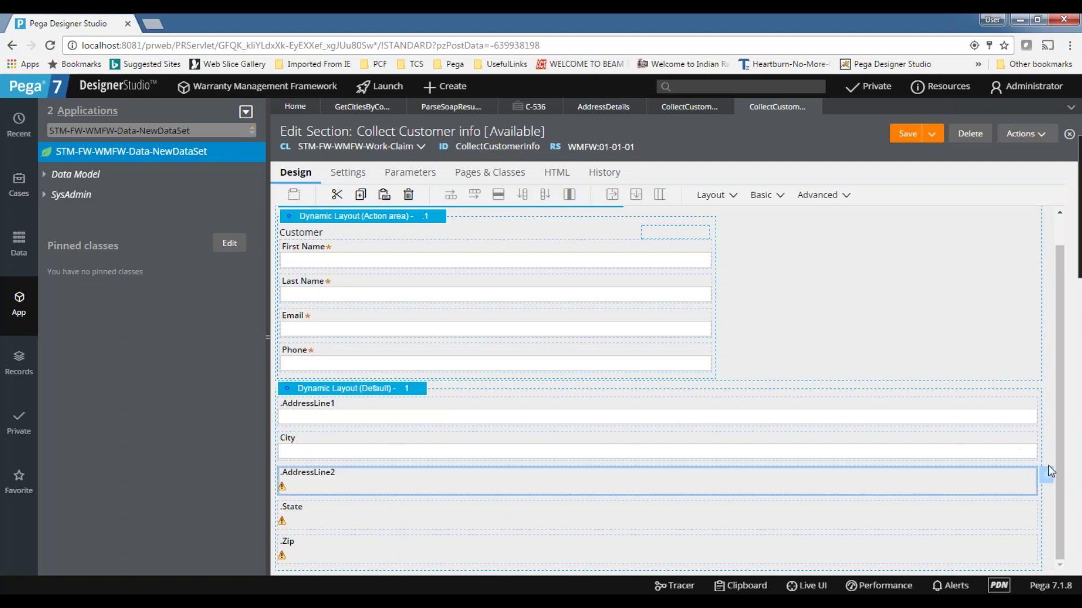
left_click(1046, 475)
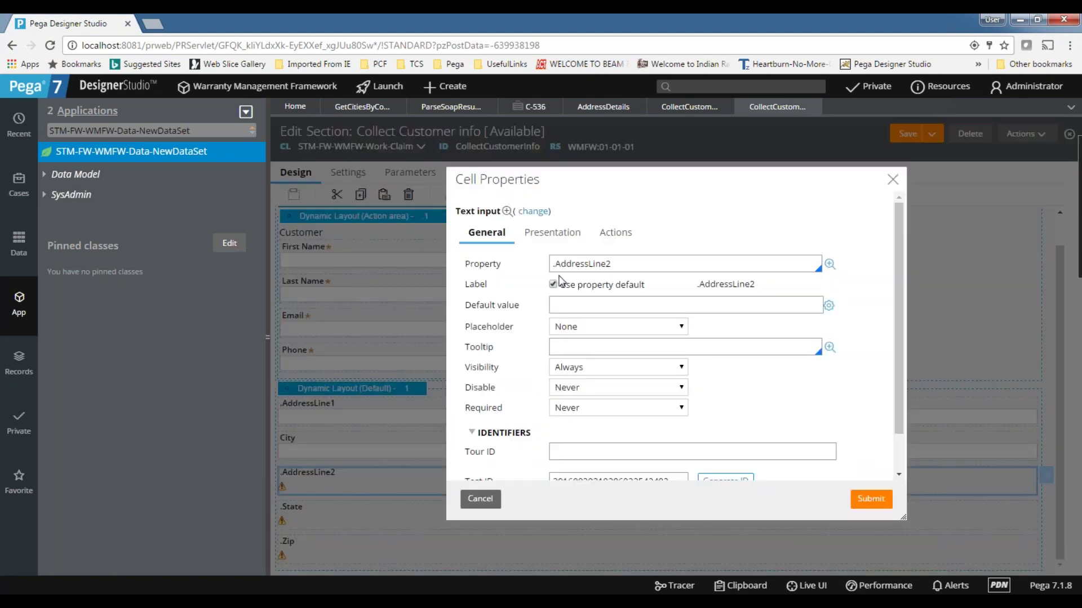
left_click(556, 261)
type("AddressDetails.")
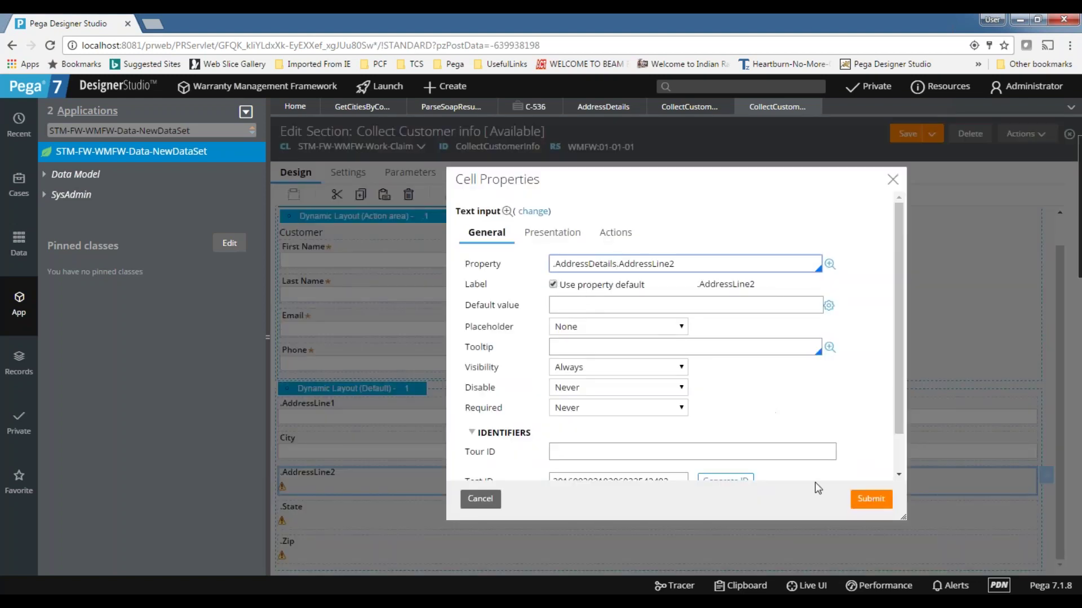
left_click(870, 503)
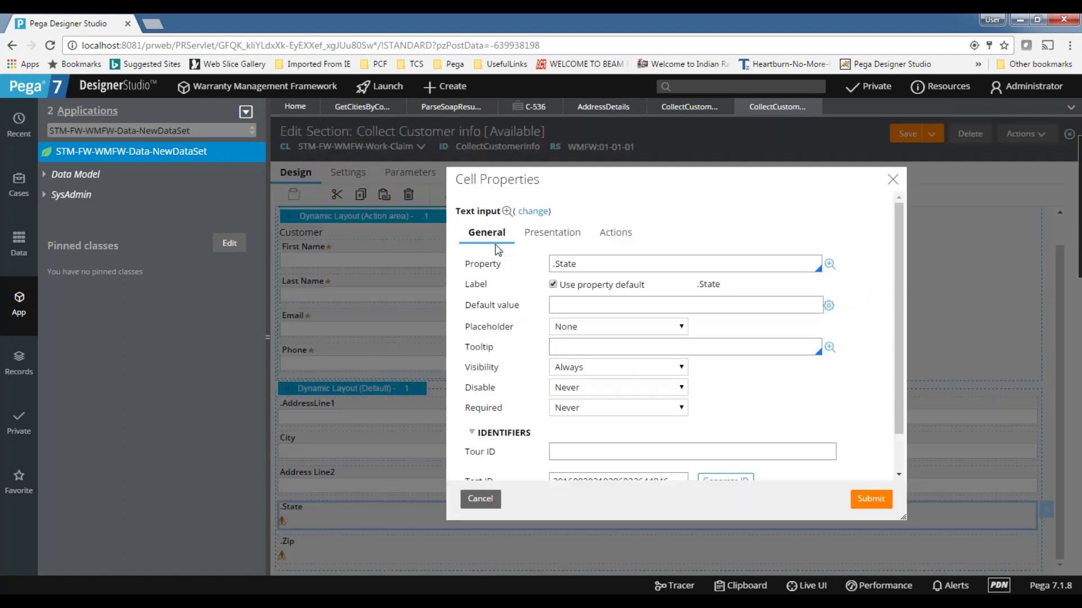
- Prefix State and Zip with .AddressDetails, then move Address Line2 below Zip
left_click(553, 264)
type("AddressDetails.")
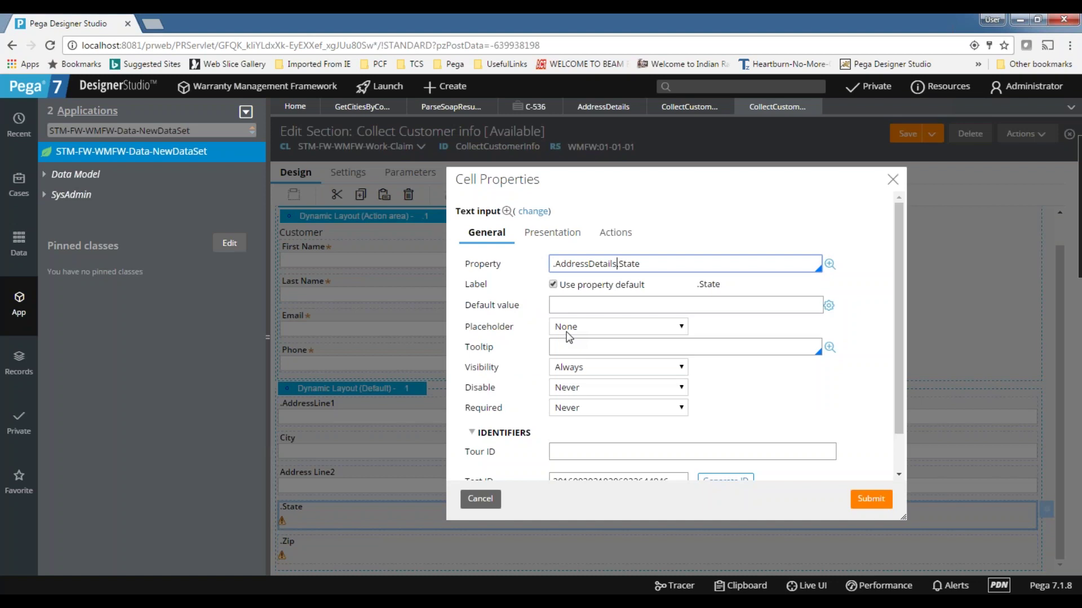
left_click(862, 500)
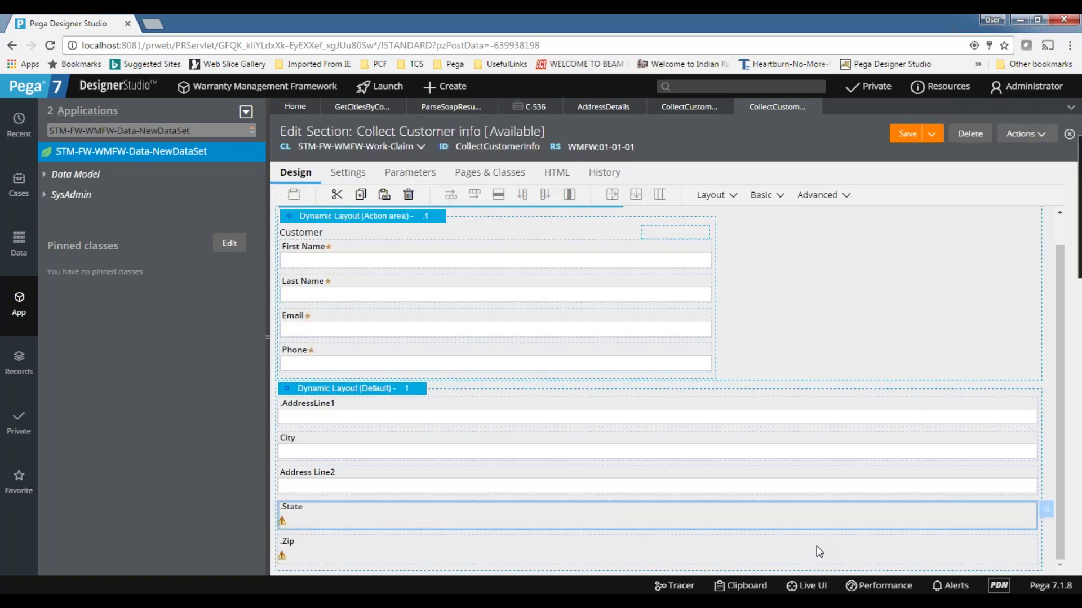
left_click(1047, 544)
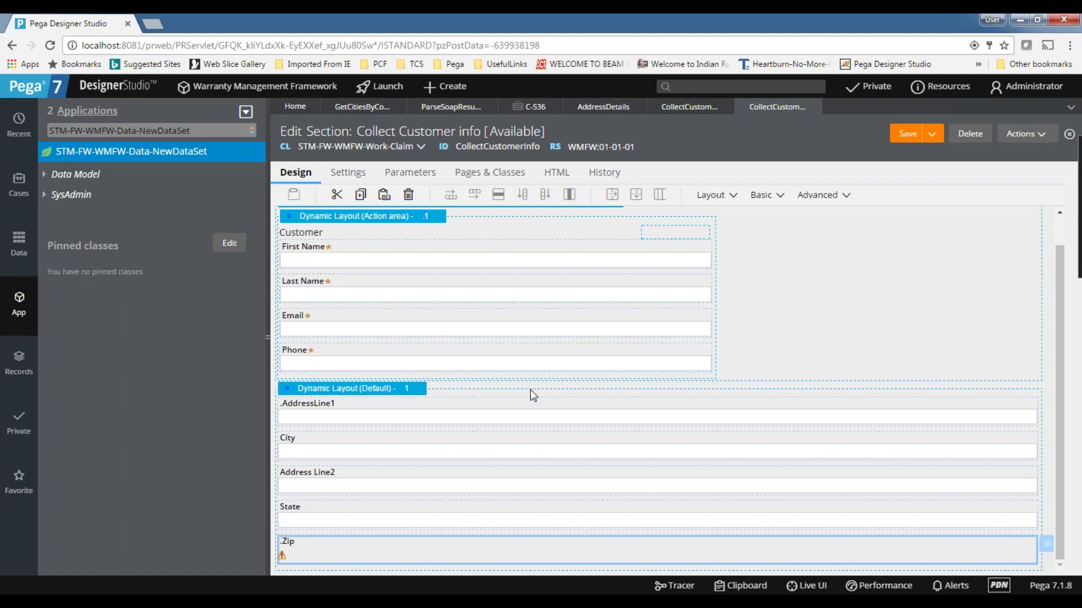
left_click(556, 262)
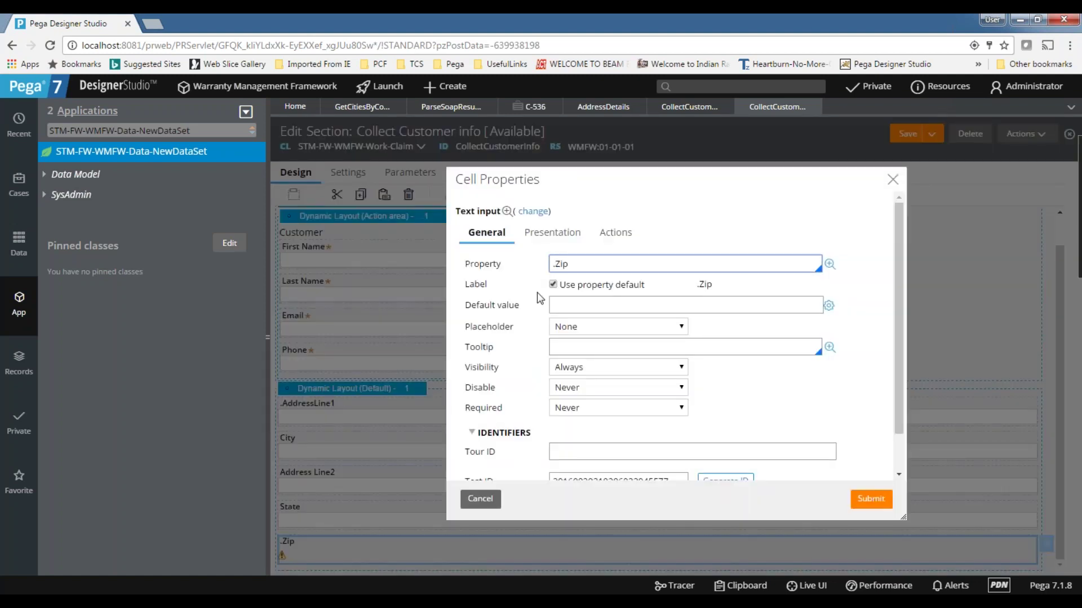
key("ctrl+v")
left_click(520, 410)
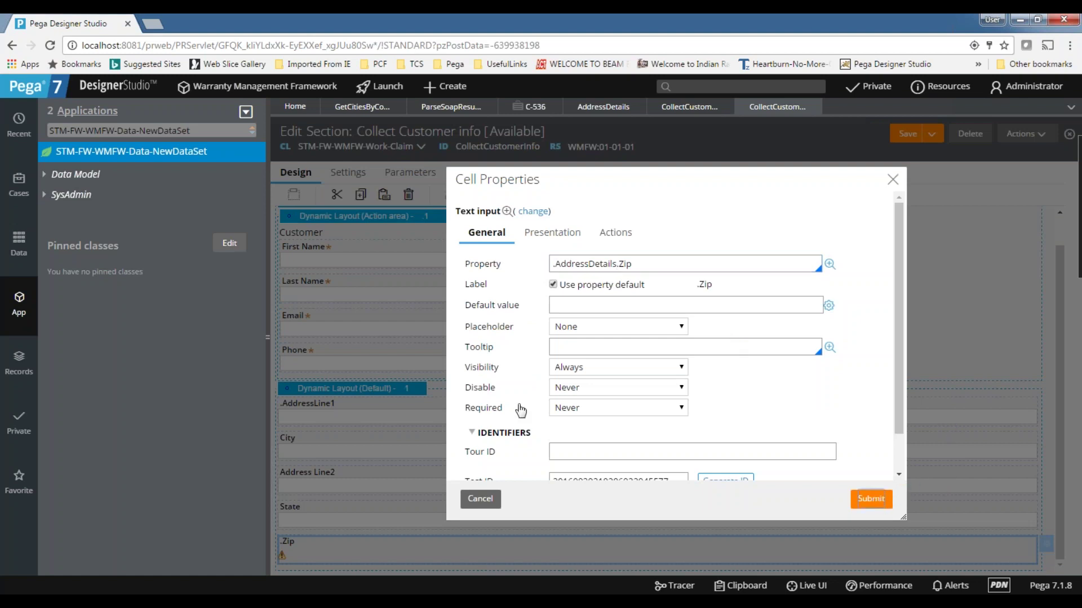
left_click(312, 472)
left_click_drag(314, 473, 313, 438)
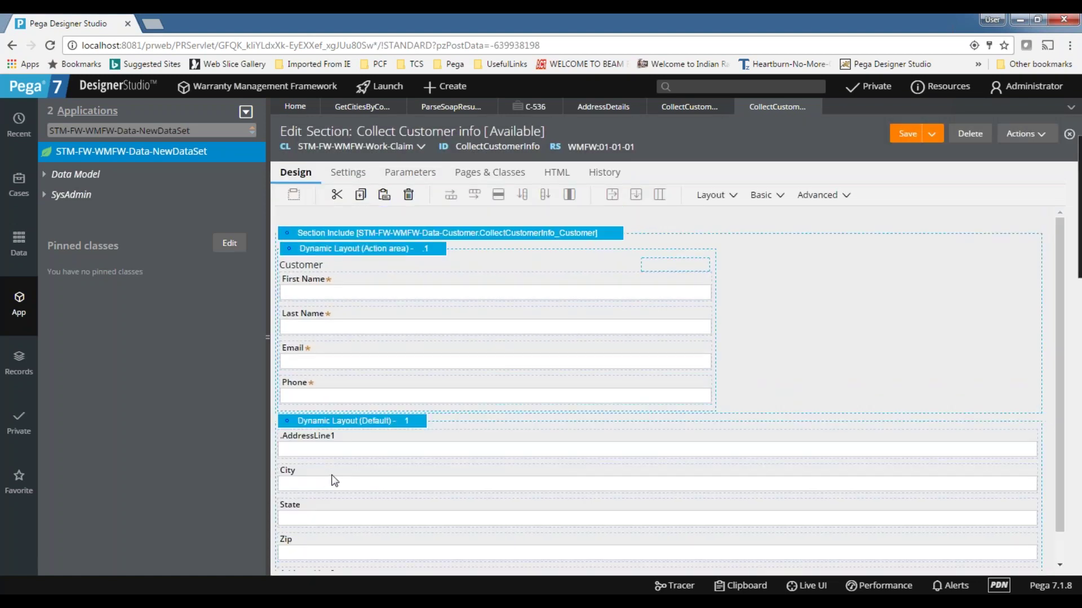
- Move Address Line2 back under AddressLine1 and add a new Text Input above City
scroll(334, 481, "down", 1)
left_click_drag(314, 542, 316, 434)
scroll(341, 469, "down", 1)
left_click(333, 488)
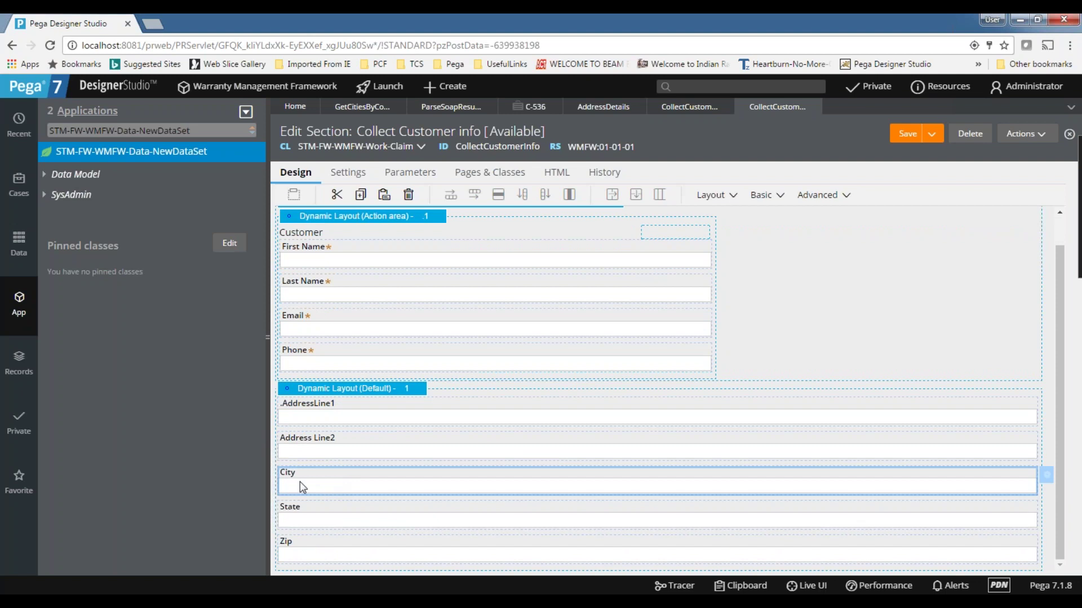
left_click(754, 200)
left_click_drag(814, 280, 397, 480)
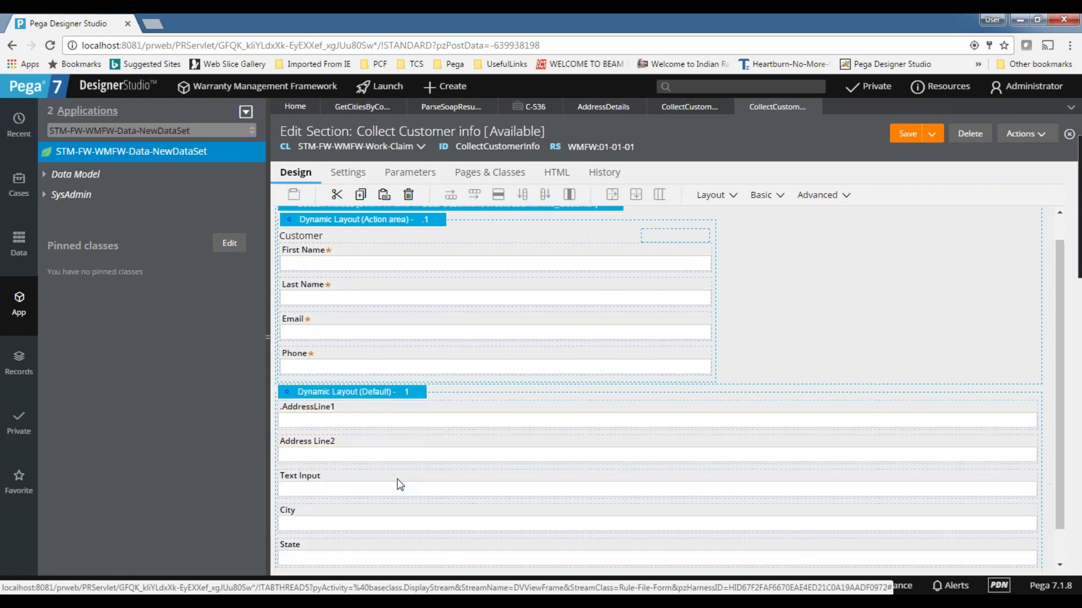
scroll(365, 475, "down", 1)
left_click(412, 454)
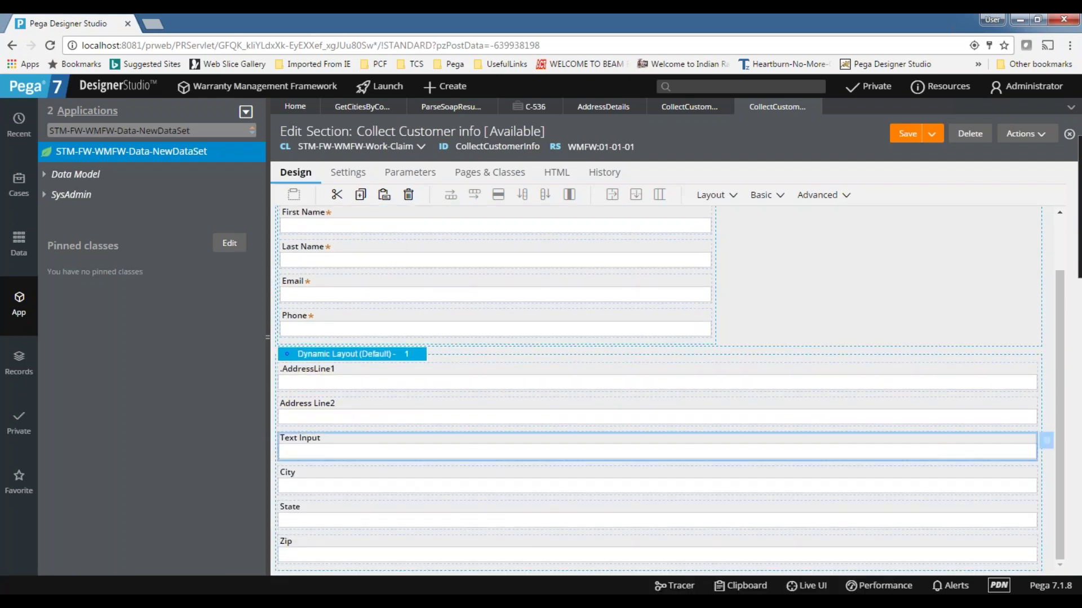
- Try binding the new Text Input to .Country, then clear the property reference
left_click(1048, 449)
left_click(601, 263)
type(".Country")
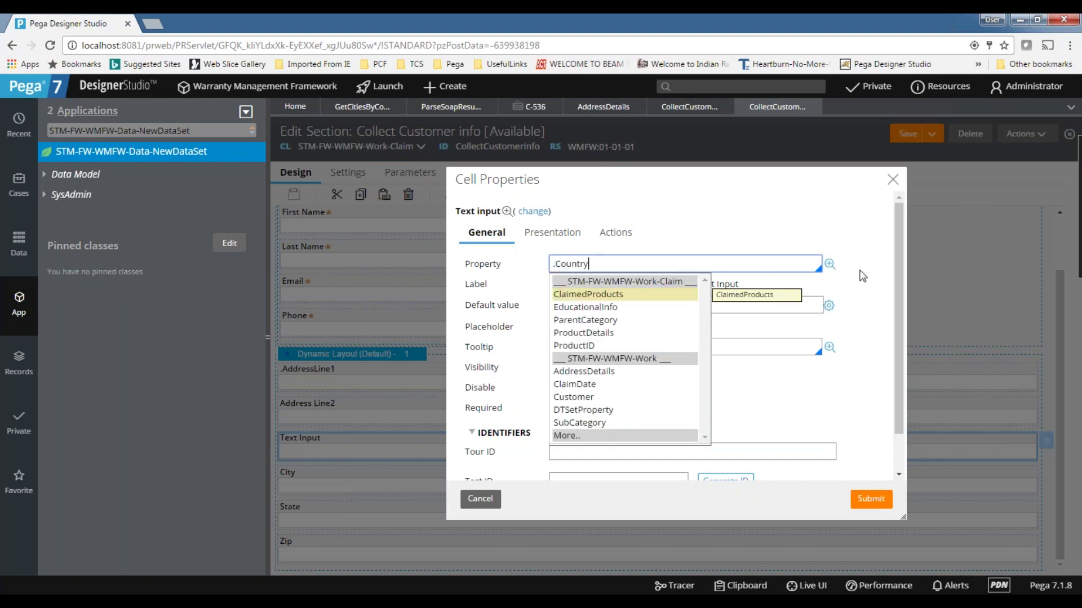
left_click(829, 264)
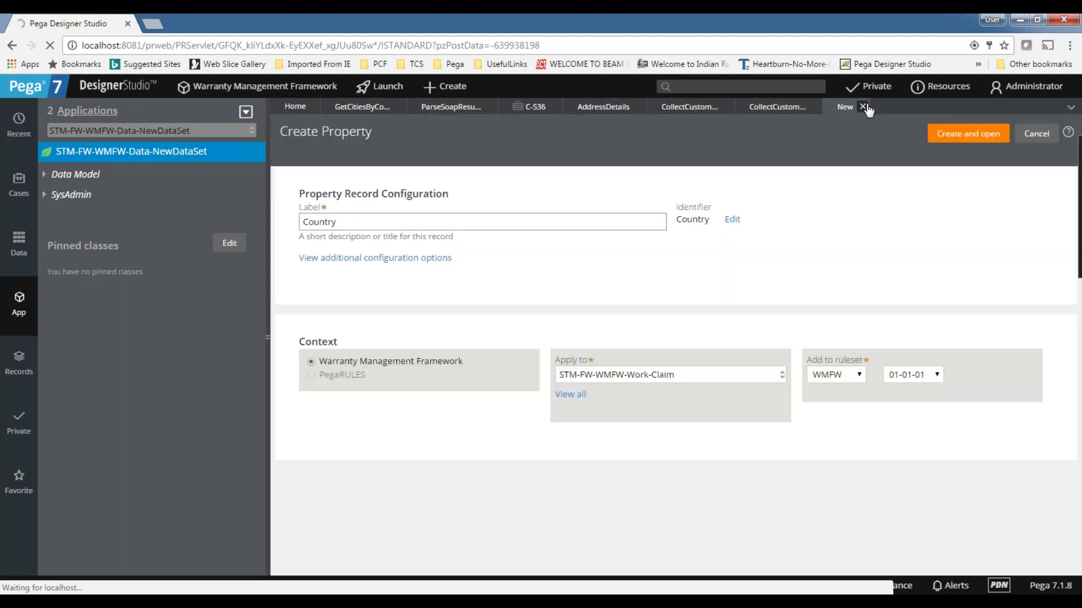
left_click(863, 107)
left_click(560, 264)
key("ctrl+a")
key("BackSpace")
- Bind the cell to .AddressDetails.Country and create Country as a Text property in STM-Data-Address
type(".ad")
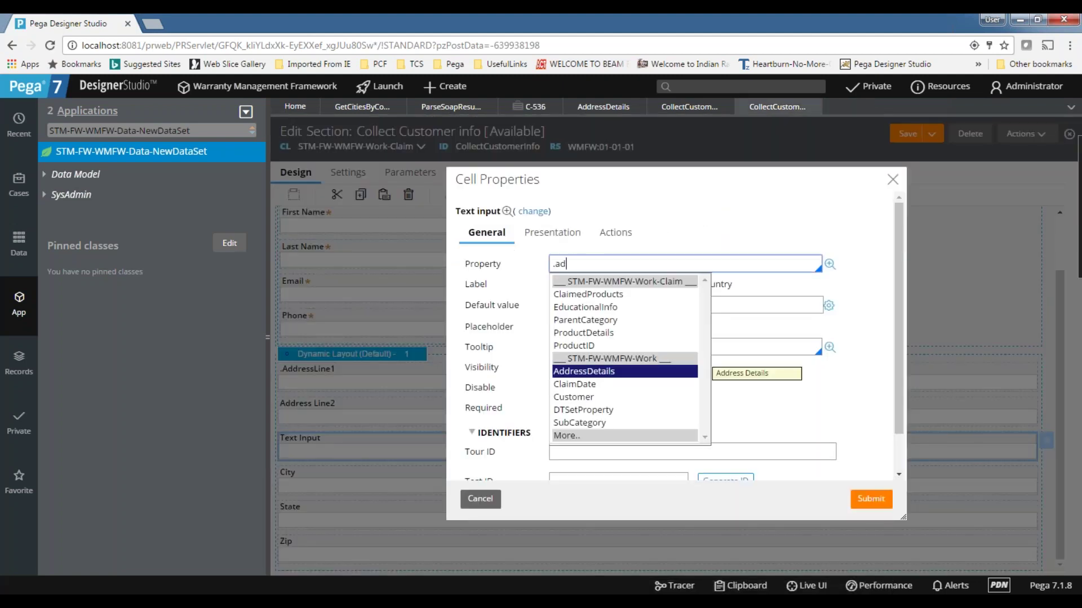
left_click(571, 373)
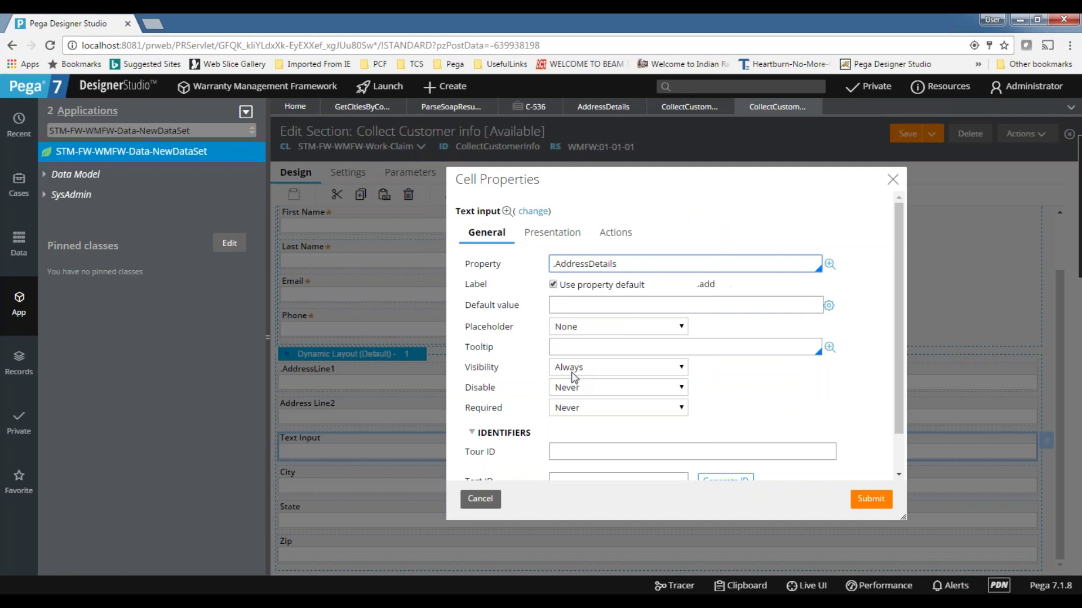
type(".C")
left_click(572, 320)
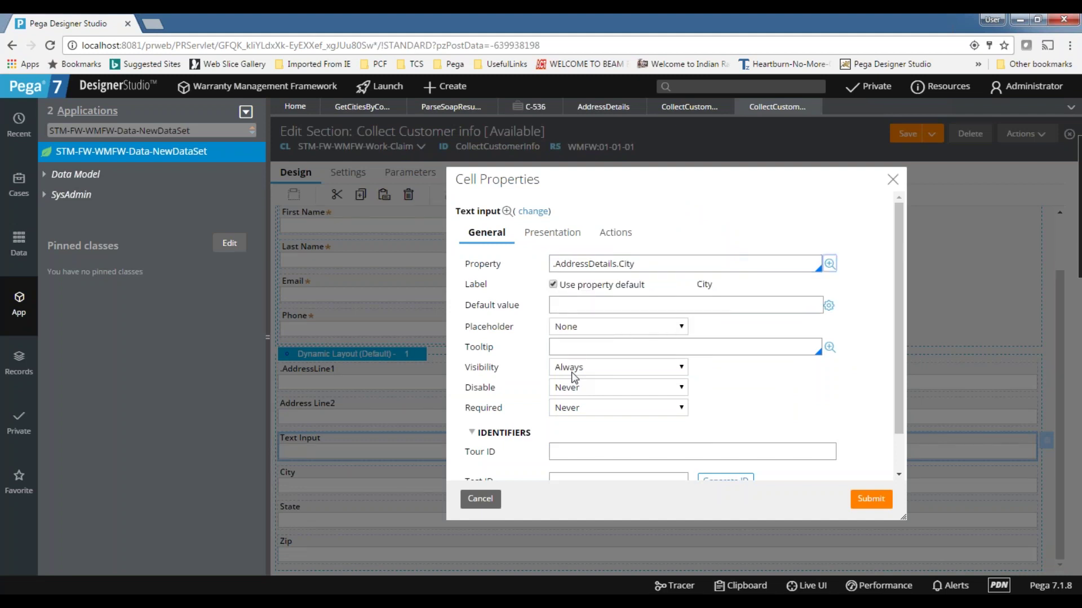
left_click(656, 258)
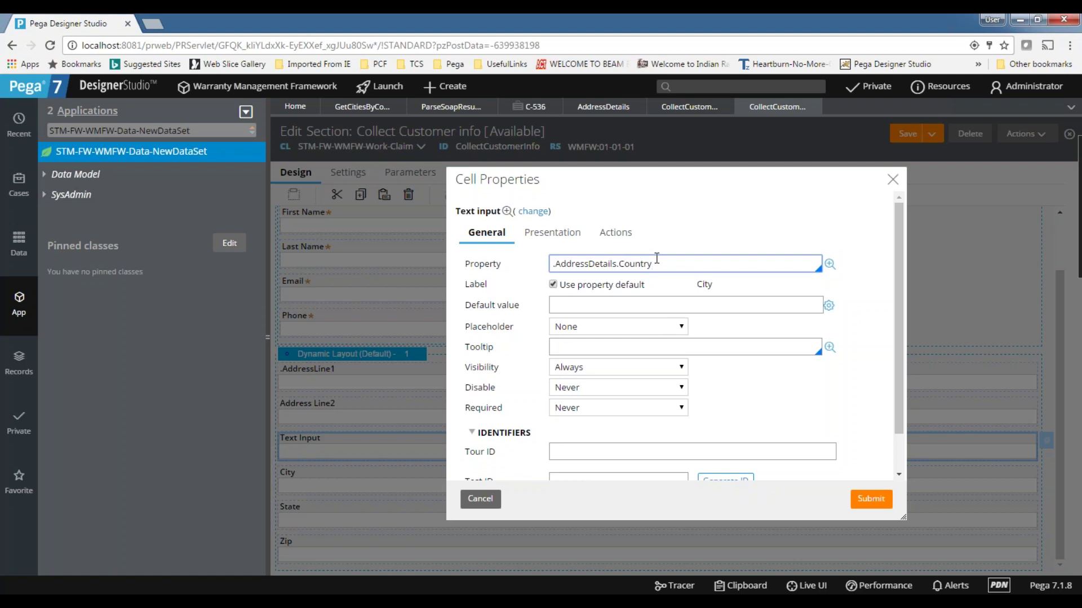
left_click(829, 264)
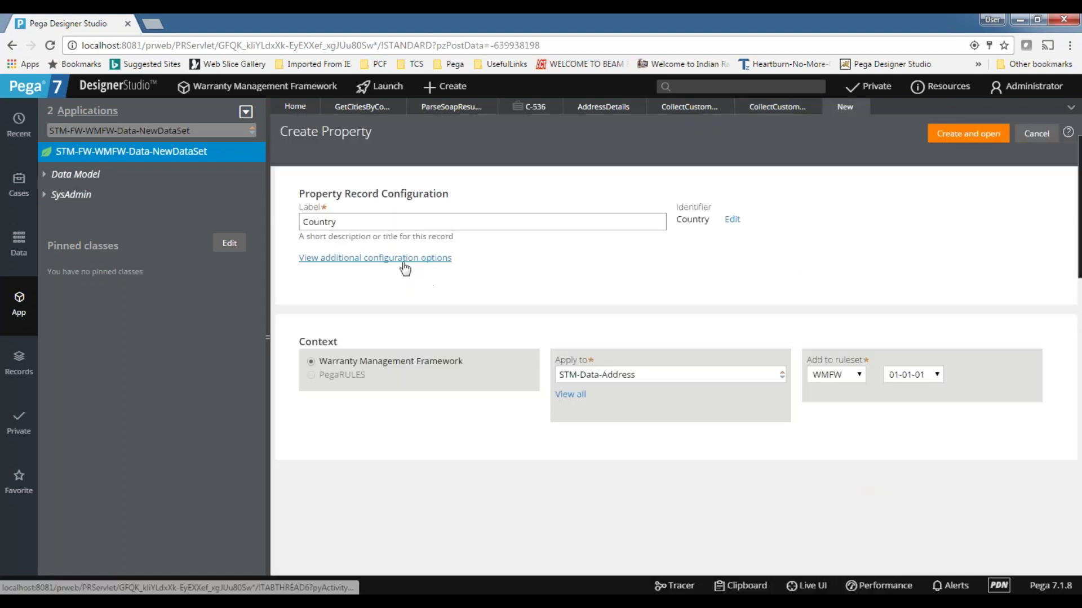
left_click(403, 259)
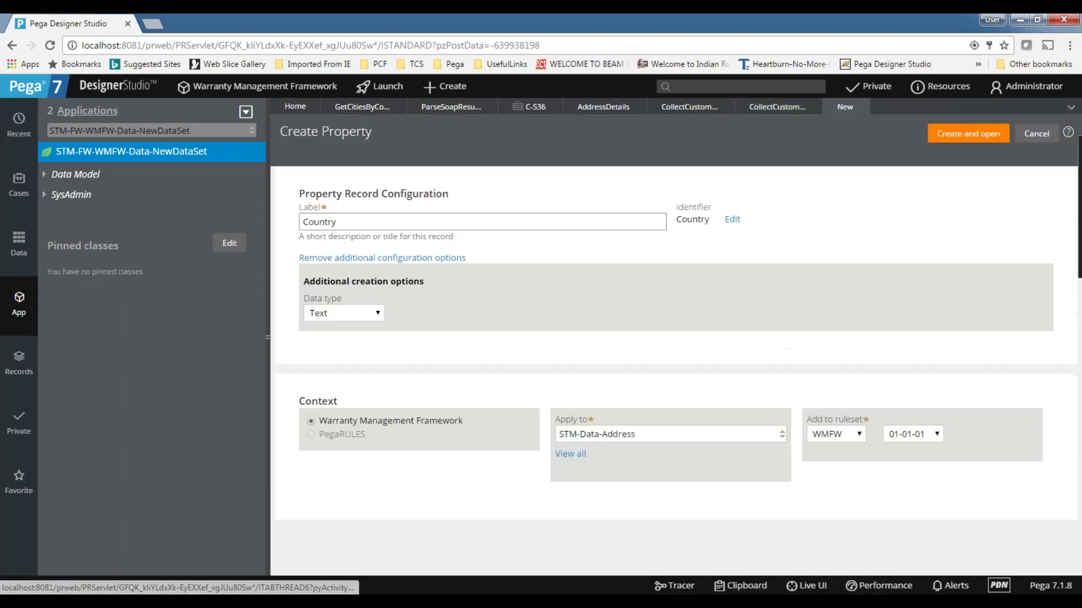
left_click(897, 140)
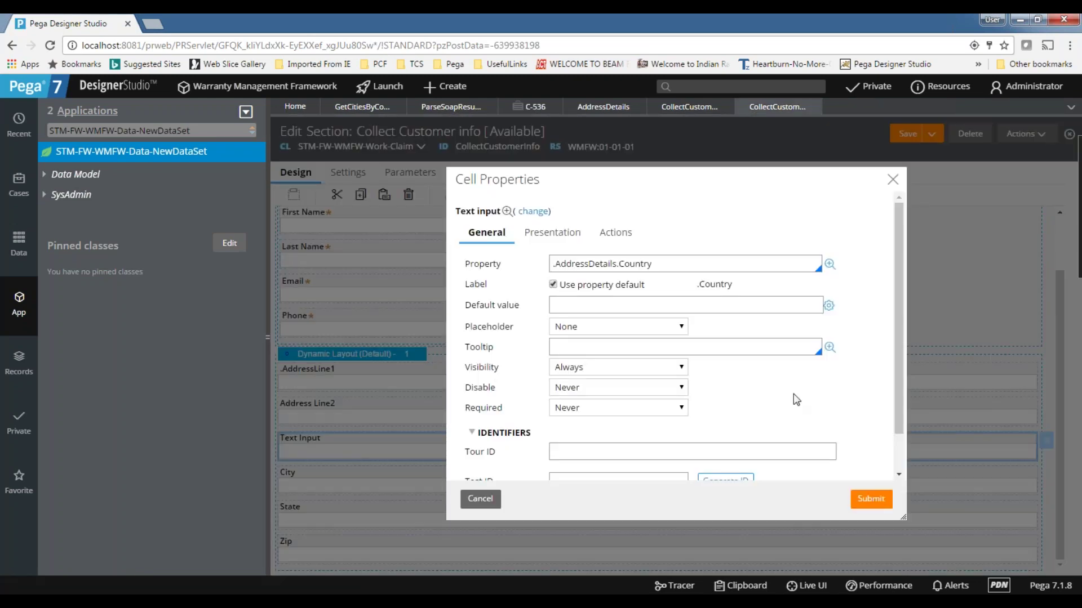
- Submit the Country cell binding and drop an auto-complete control onto City
left_click(871, 499)
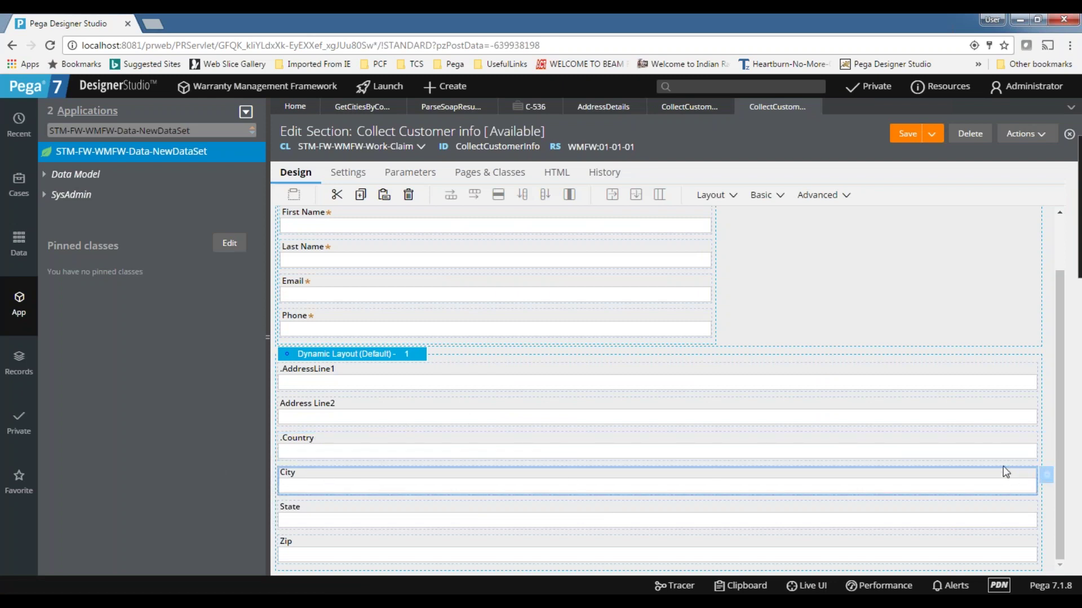
left_click(414, 487)
left_click(802, 195)
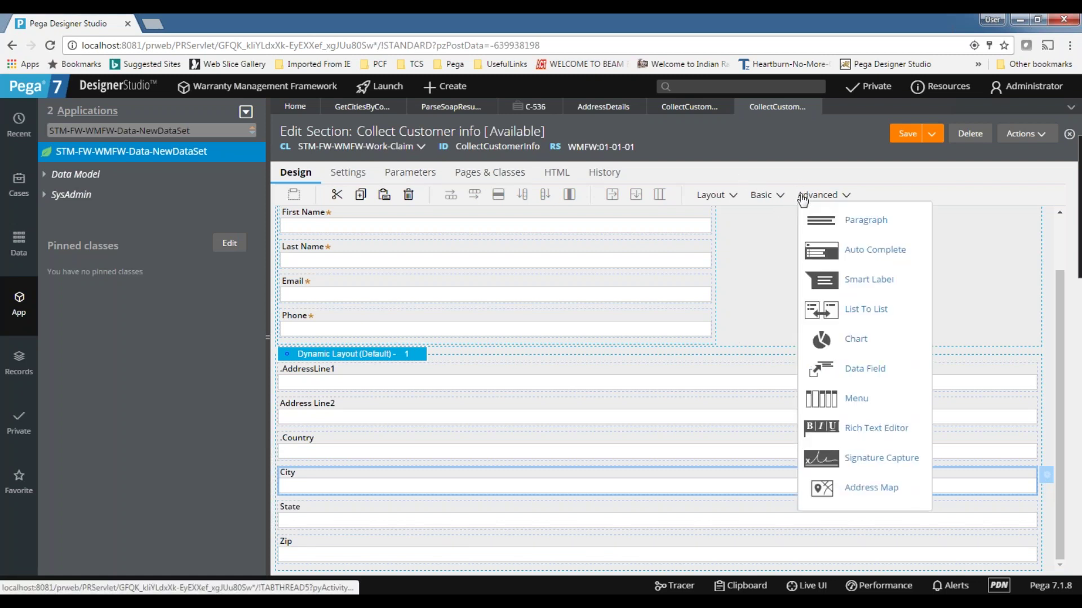
left_click_drag(871, 252, 432, 501)
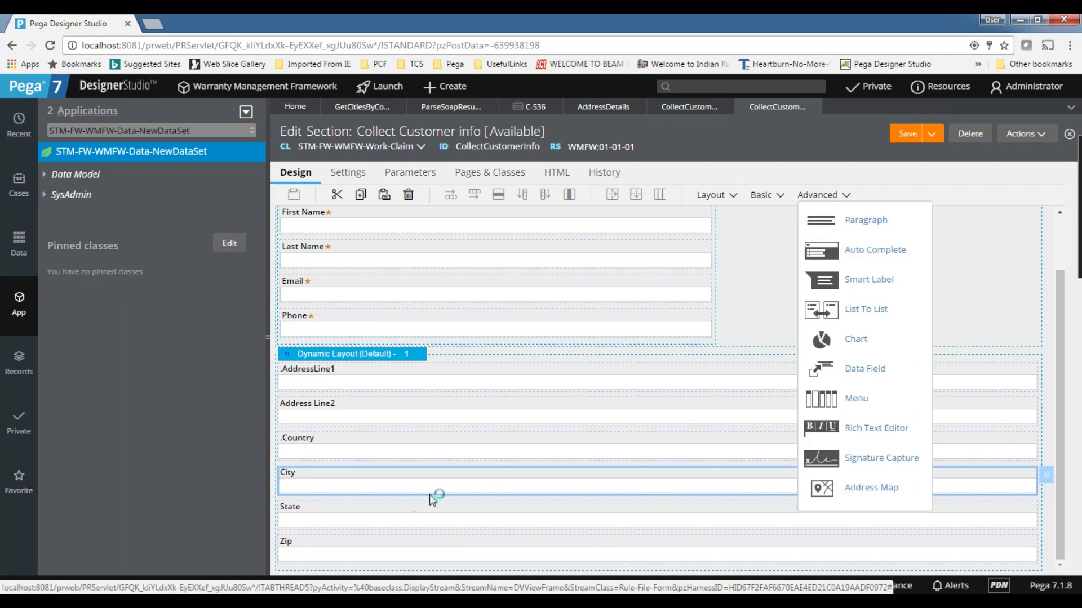
- Change the City field's control type to Auto-complete in its cell properties
left_click(1046, 477)
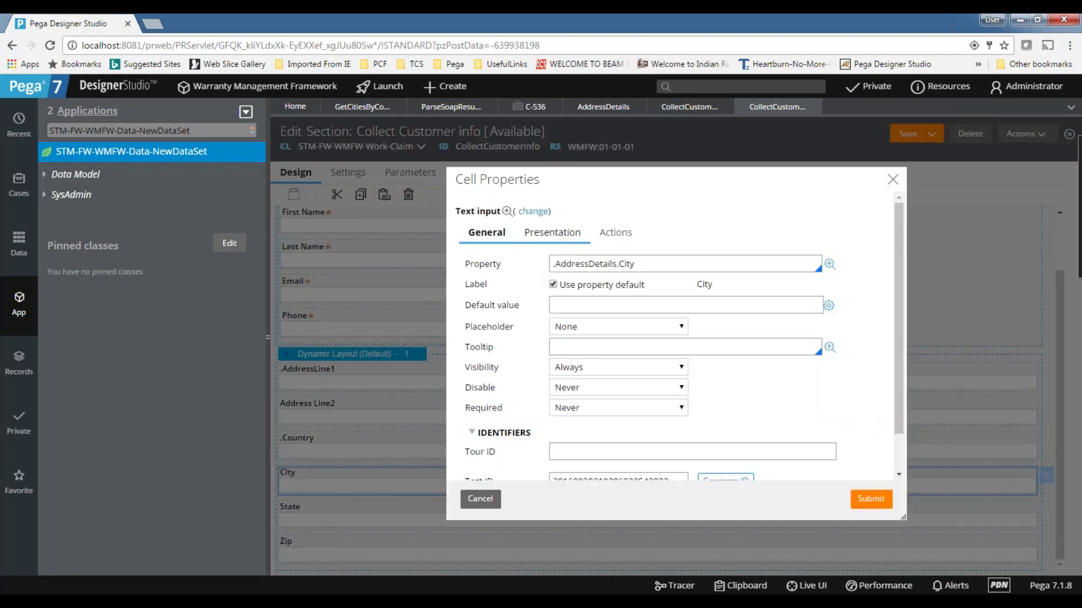
left_click(534, 212)
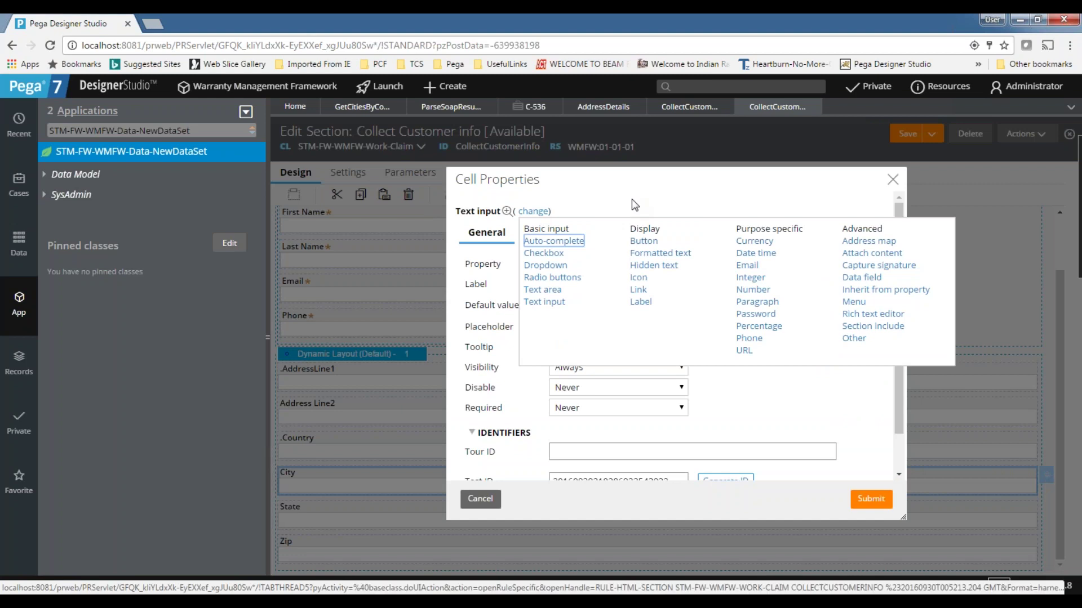
left_click(564, 242)
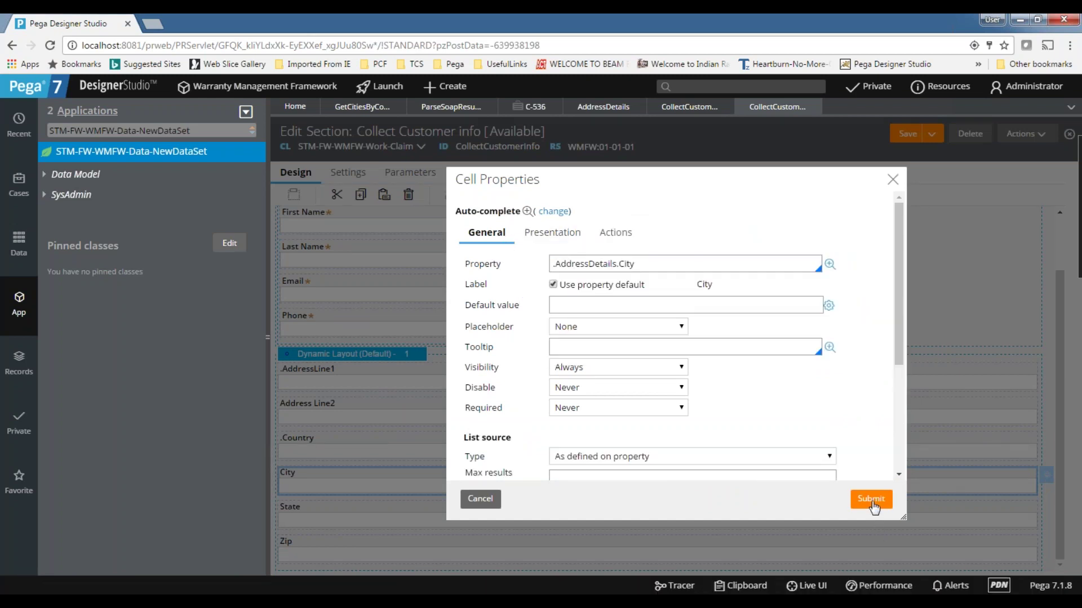
scroll(644, 416, "down", 3)
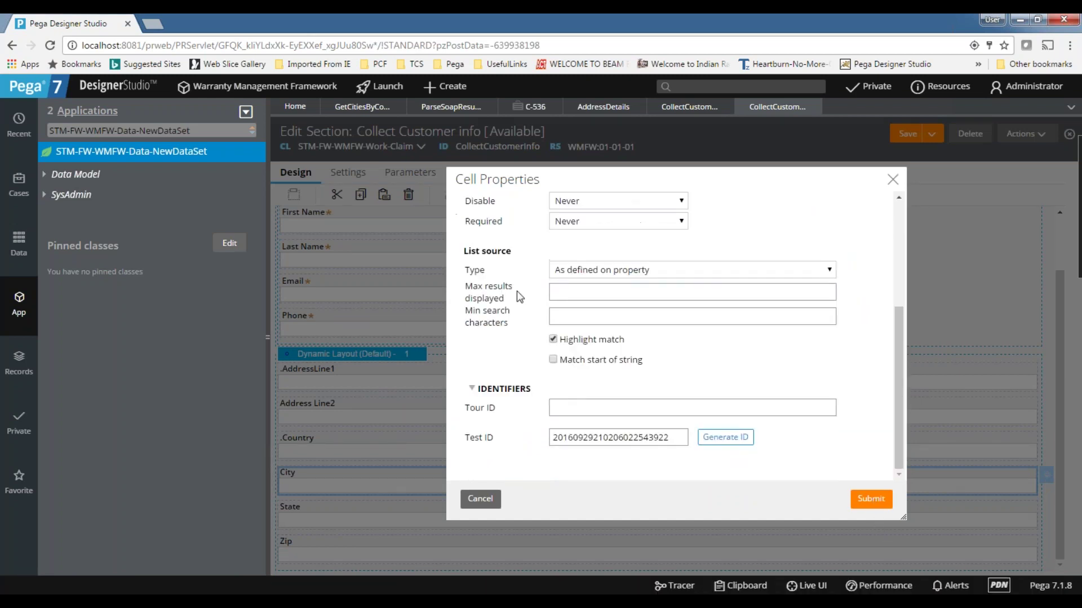
left_click(893, 180)
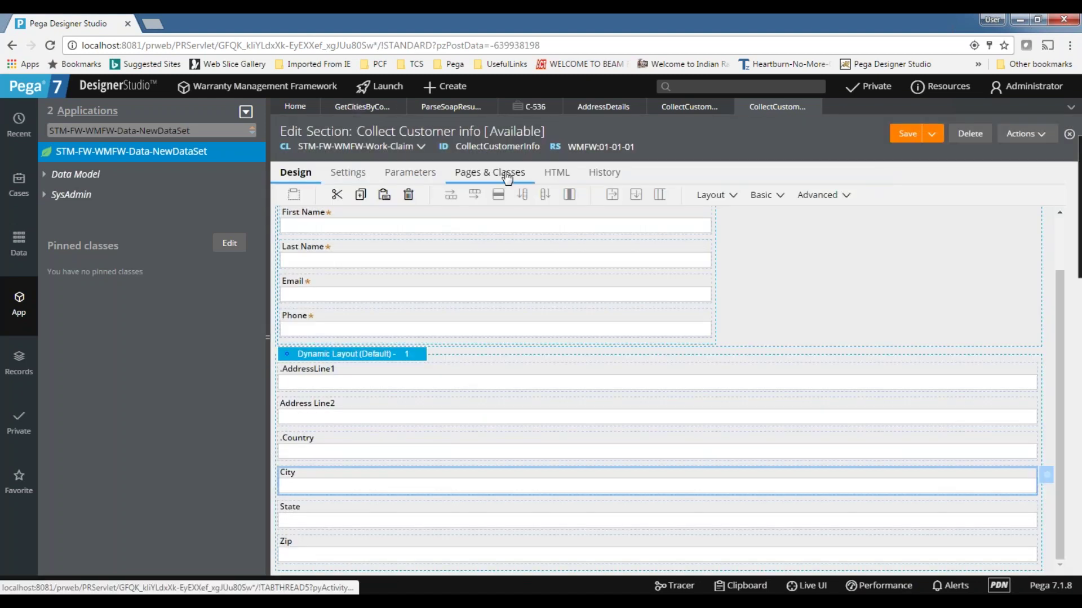
- Add a Change action set to Country that refreshes the section running activity GetCitiesByCountry
left_click(665, 450)
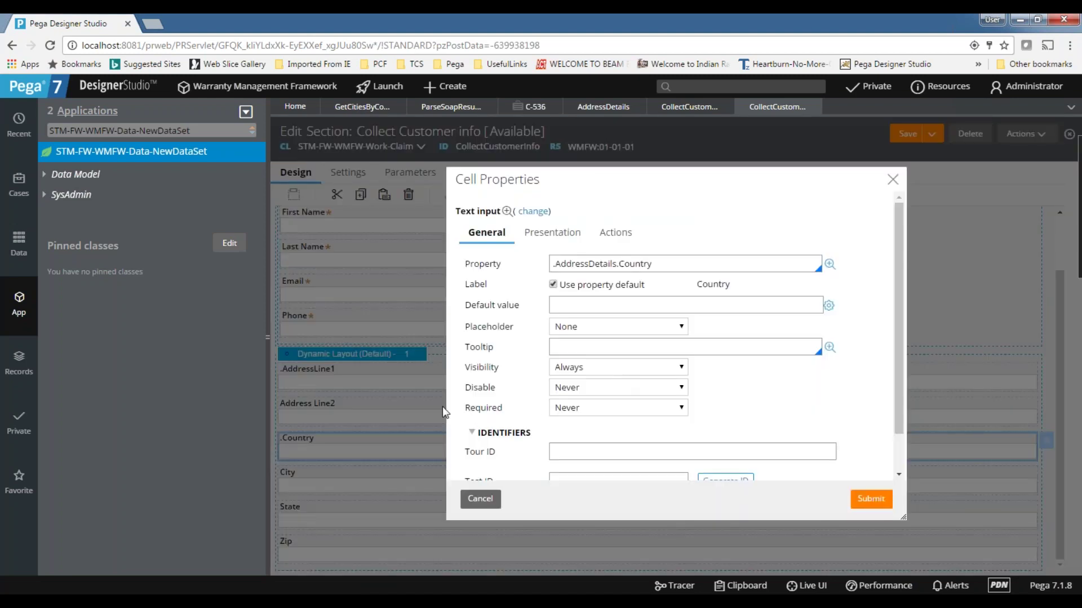
left_click(615, 232)
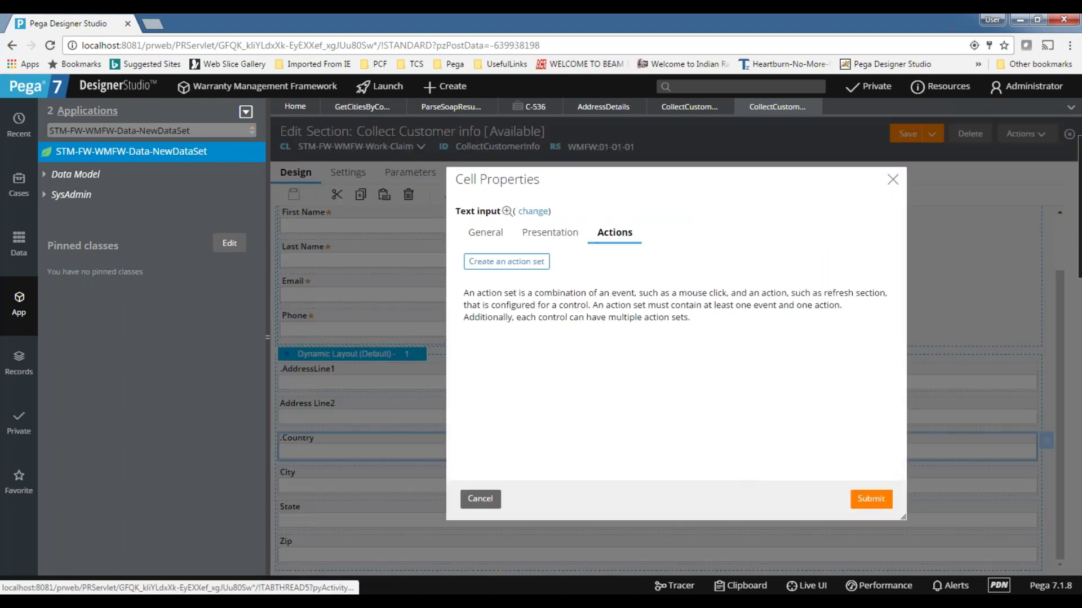
left_click(505, 263)
left_click(514, 327)
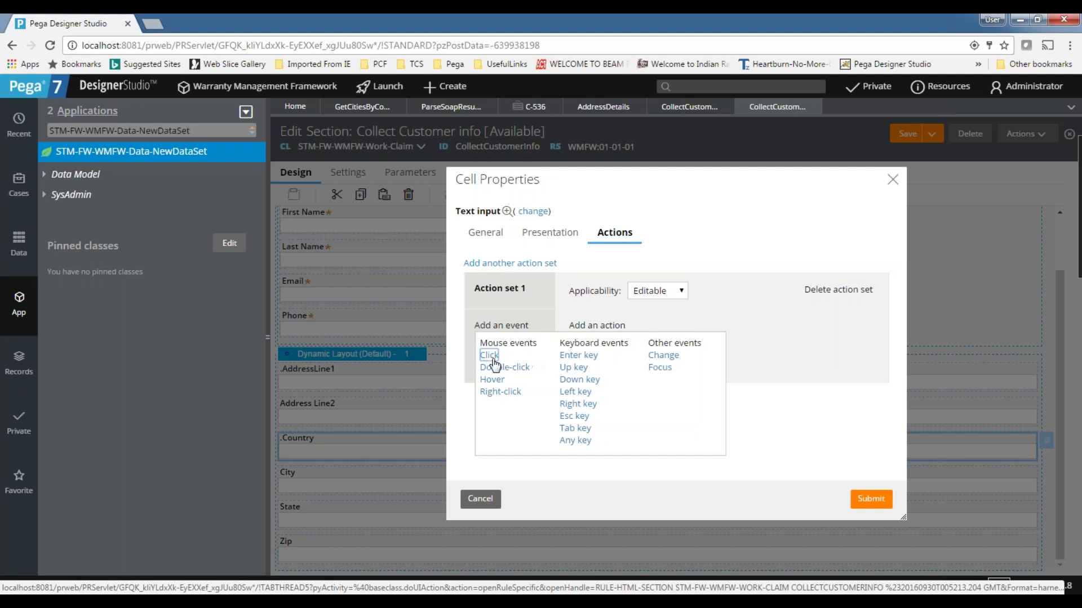
left_click(661, 356)
left_click(595, 329)
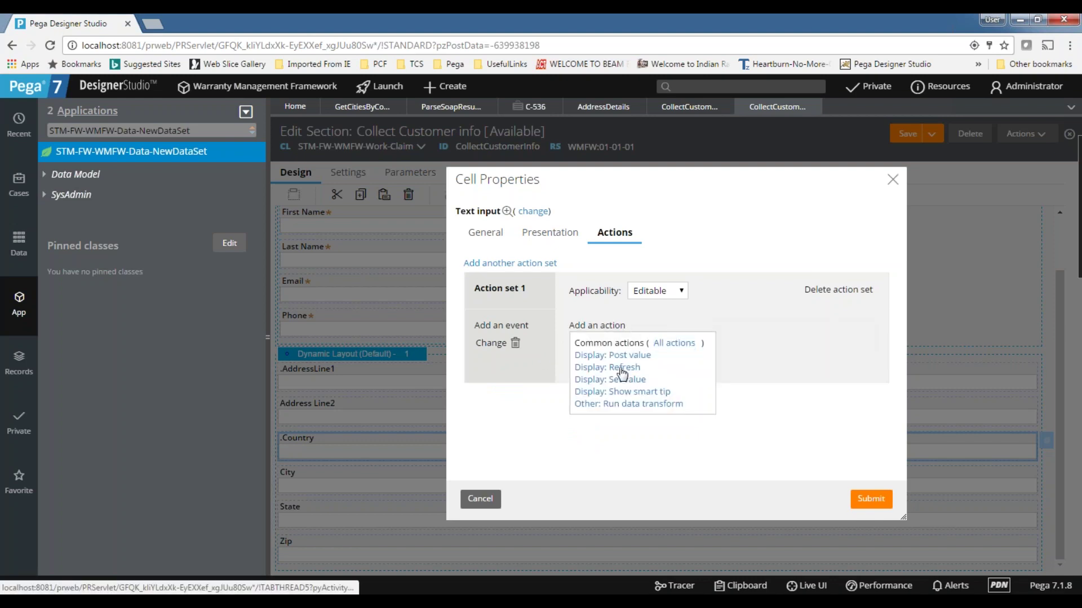
left_click(698, 369)
scroll(704, 372, "down", 2)
left_click(699, 360)
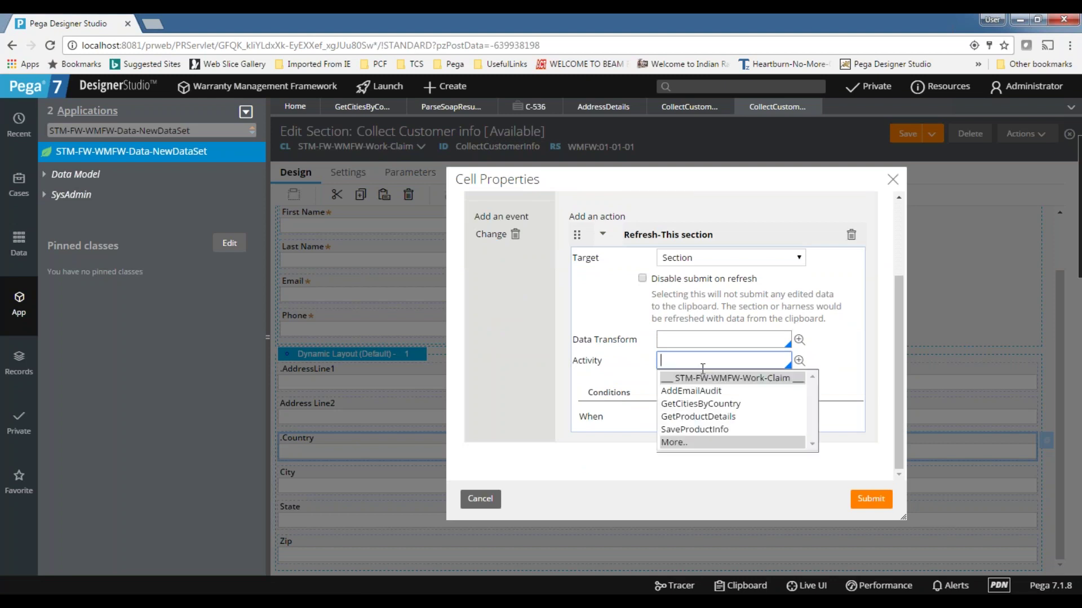
left_click(699, 404)
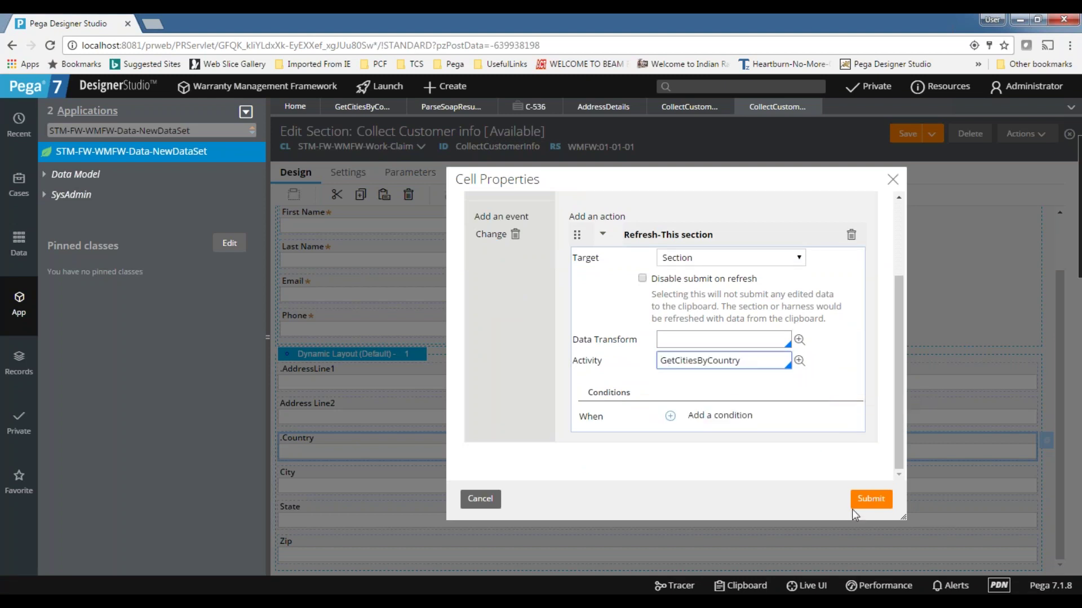
left_click(479, 498)
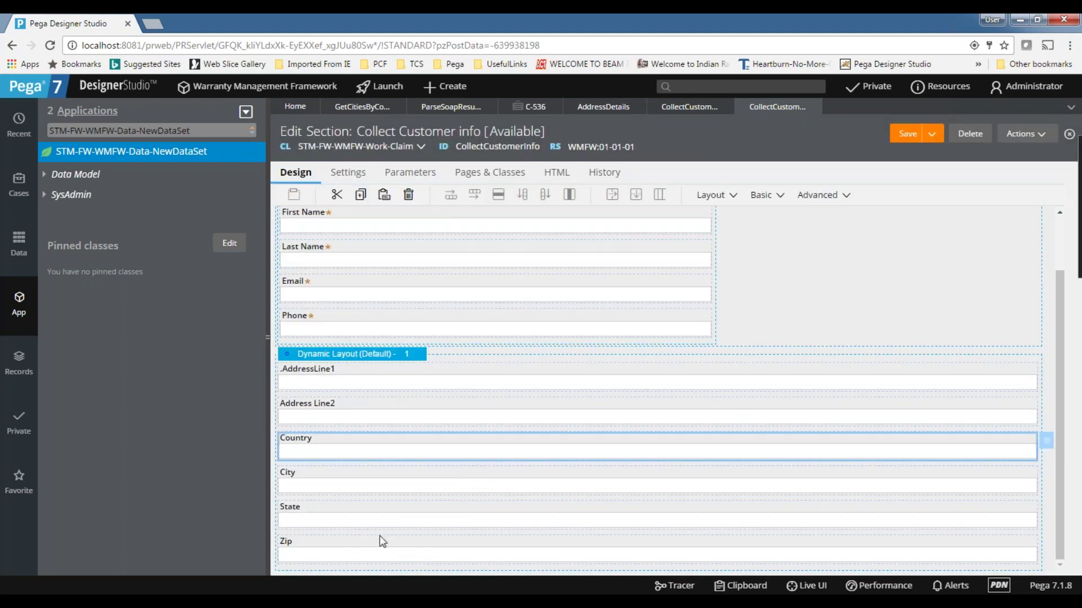
- Copy the NewDataSet page name from Get Cities by Country's Pages & Classes
left_click(913, 483)
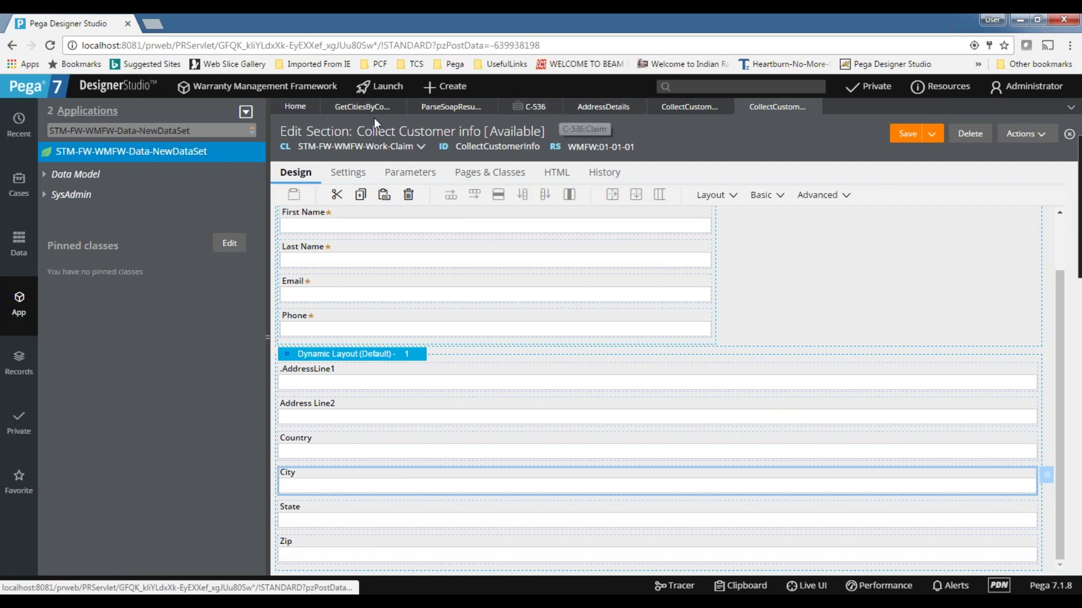
left_click(361, 107)
left_click(417, 189)
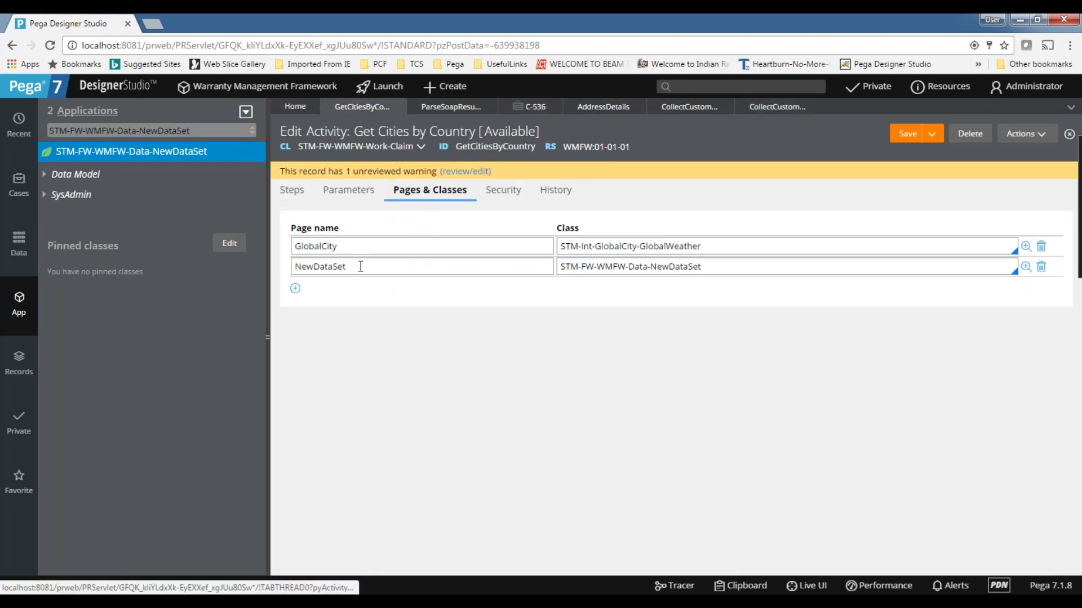
double_click(360, 266)
key("ctrl+c")
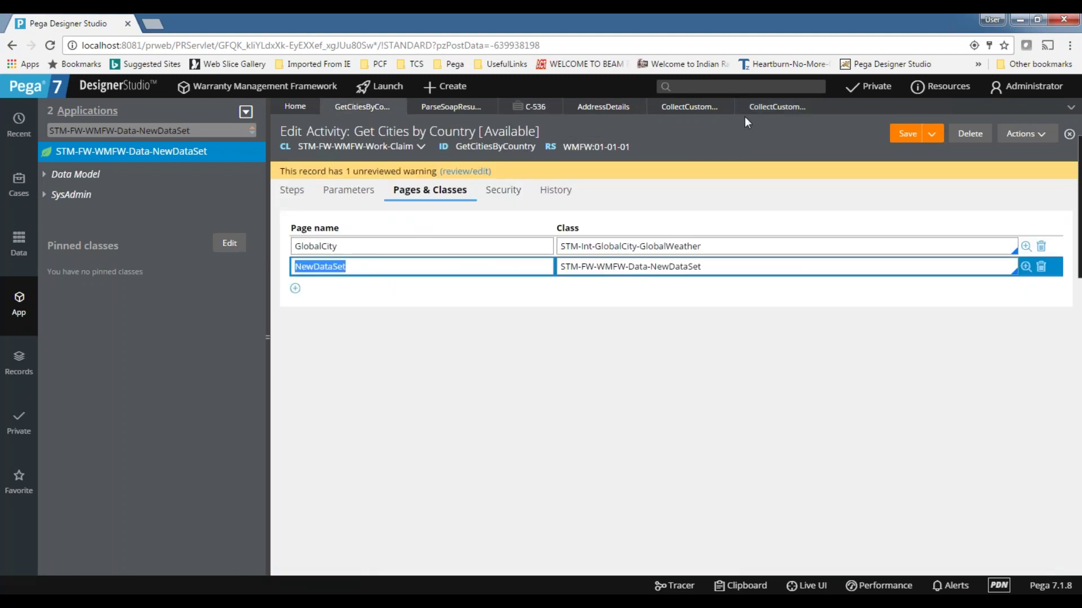
- Paste NewDataSet as a new page row in Collect Customer info's Pages & Classes
left_click(775, 107)
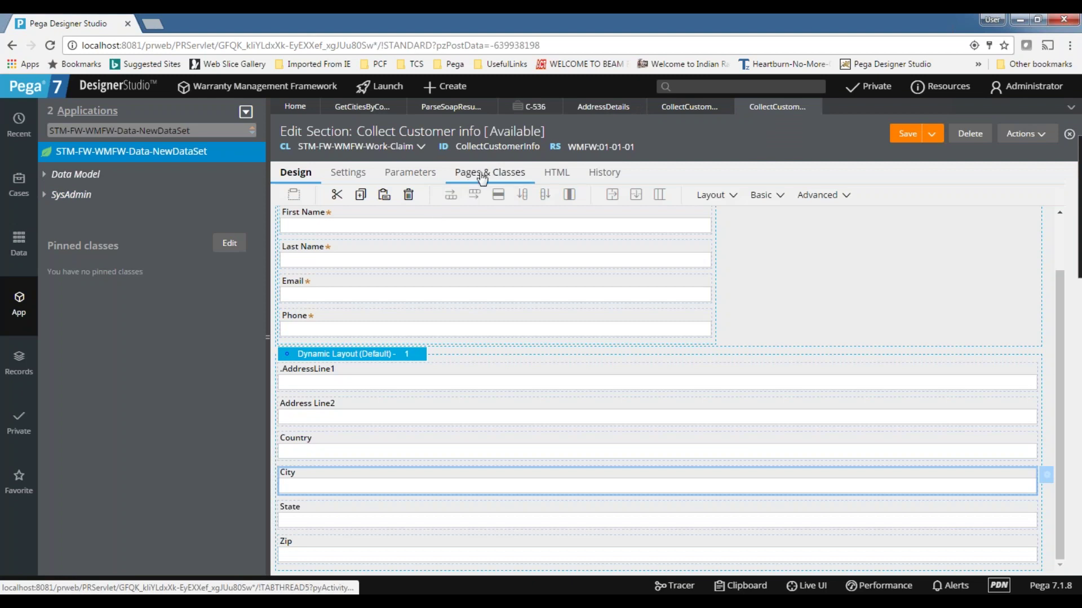
left_click(482, 175)
left_click(324, 321)
key("ctrl+v")
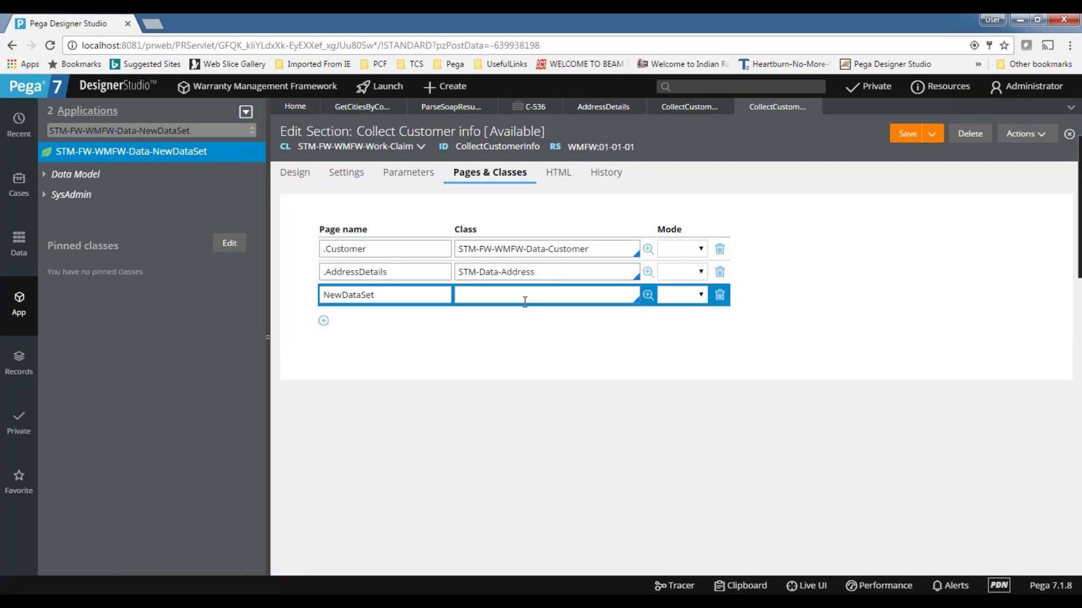
left_click(323, 320)
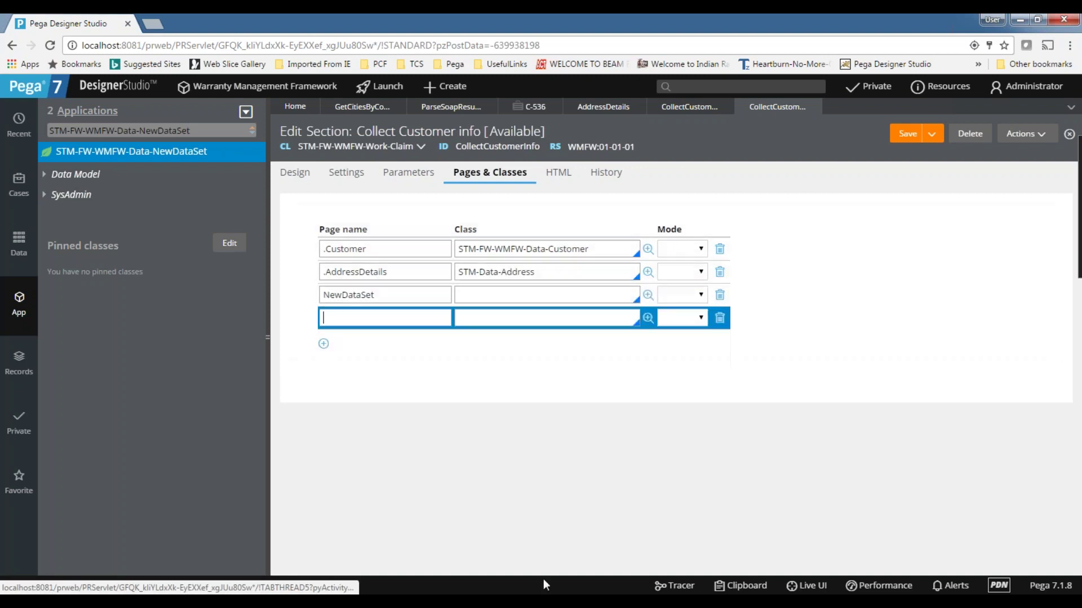
- In the Clipboard Viewer, expand NewDataSet's CityList entries and inspect the first one
left_click(740, 587)
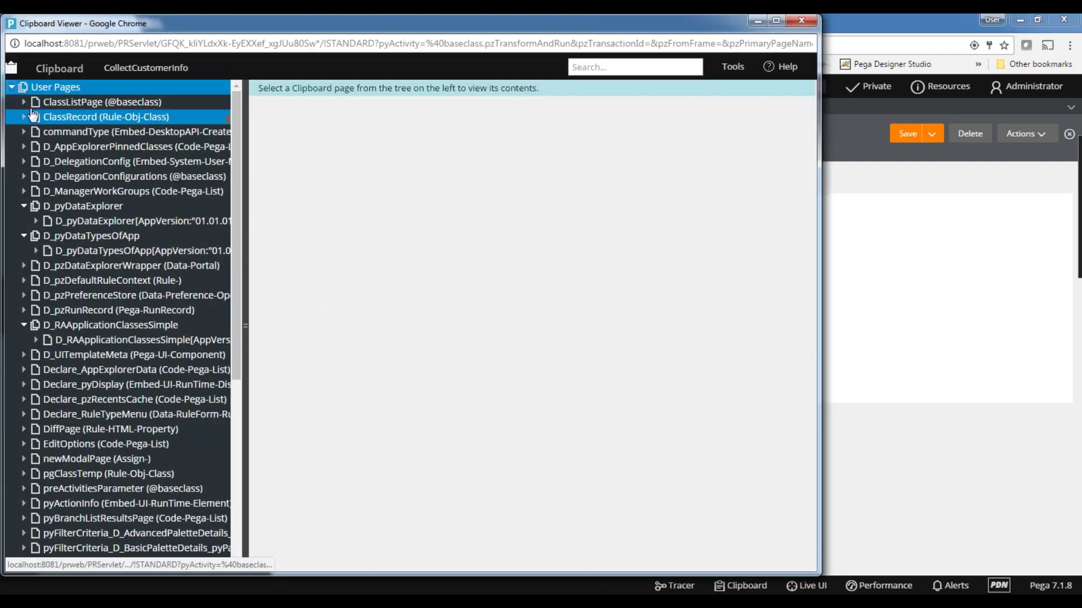
left_click(141, 69)
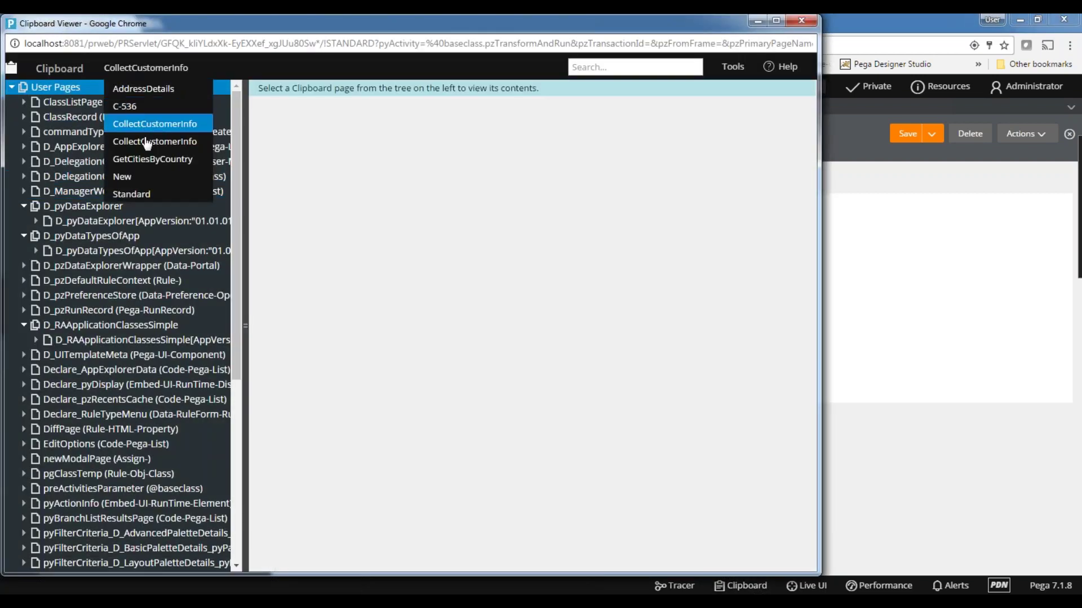
scroll(141, 281, "down", 5)
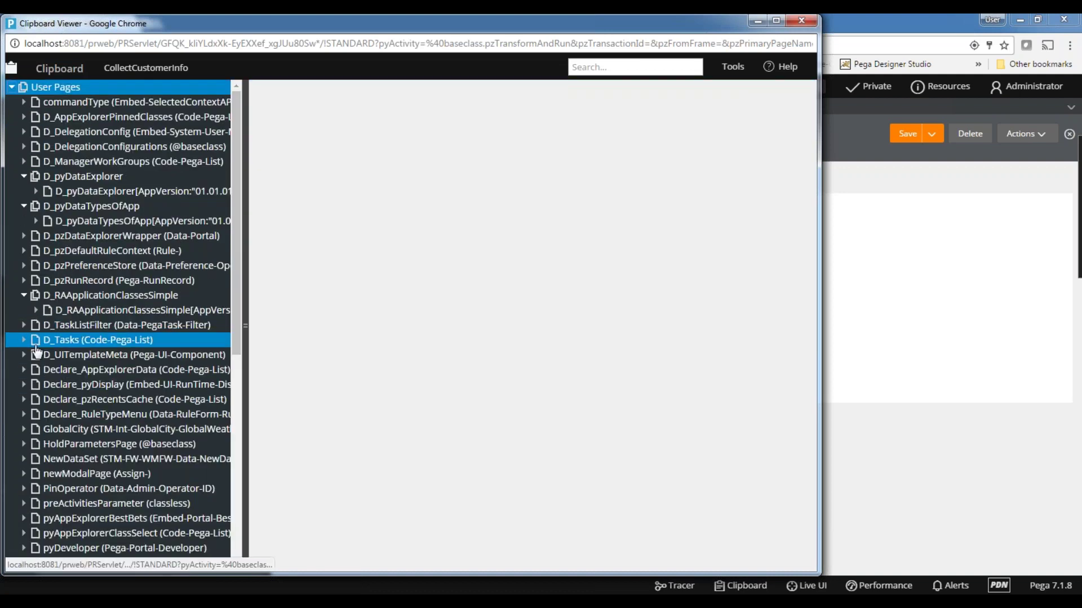
scroll(36, 352, "down", 3)
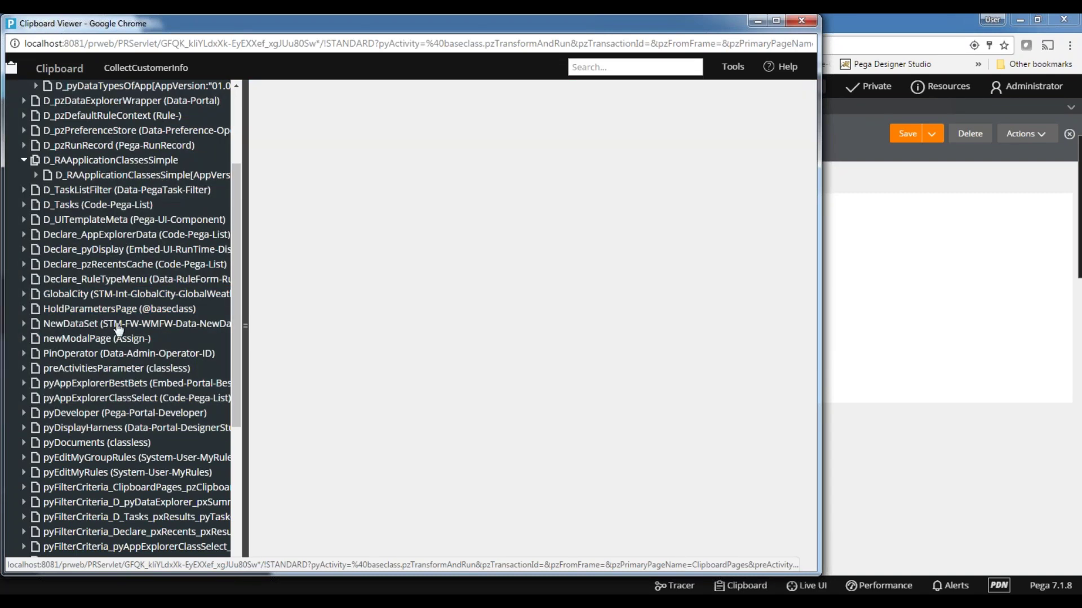
left_click(24, 324)
left_click(35, 338)
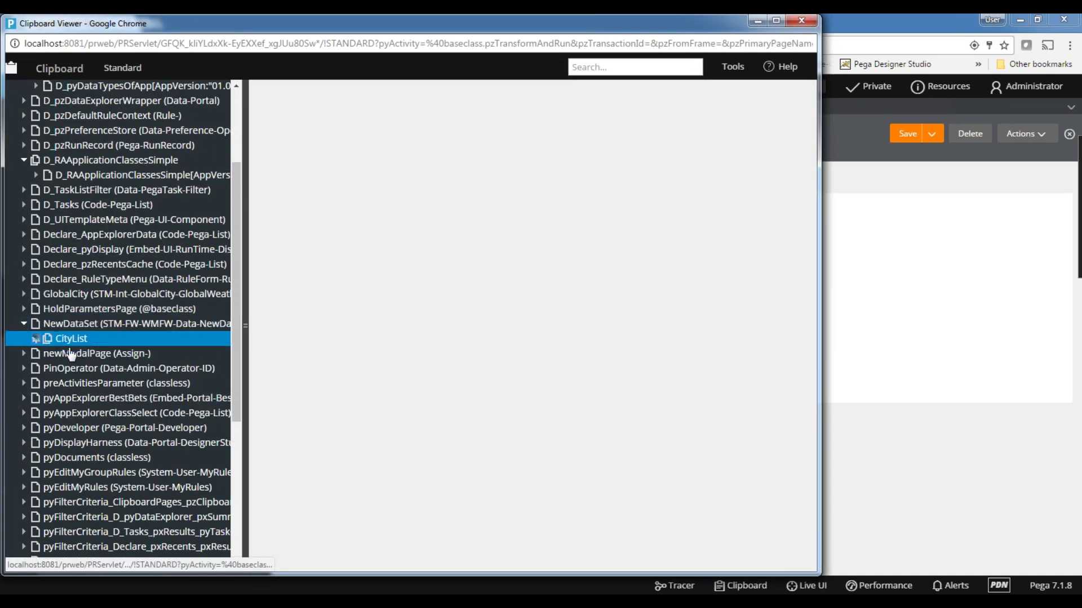
left_click(129, 357)
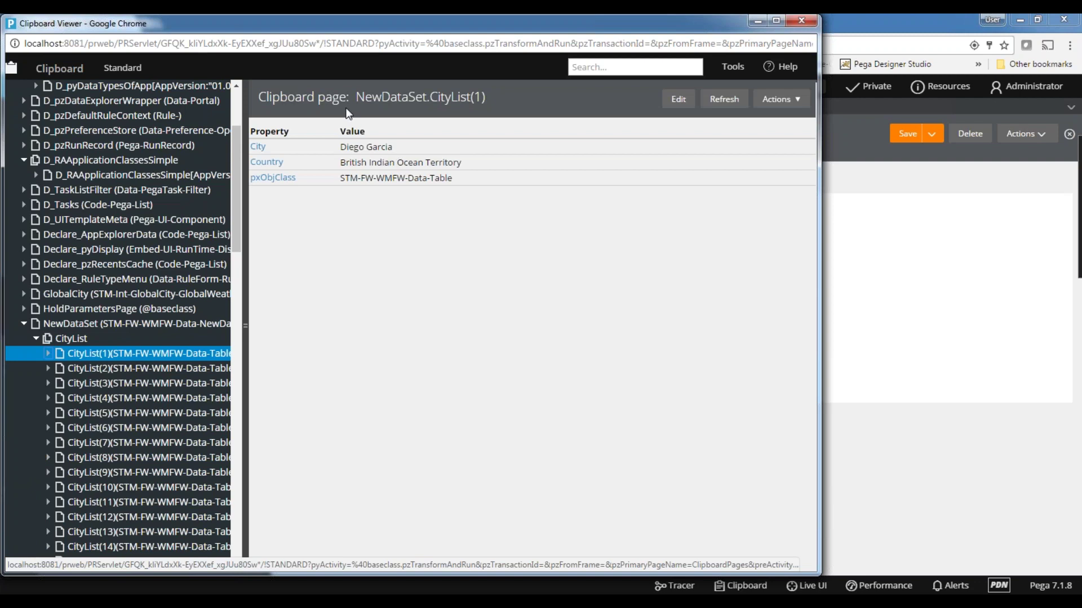
- Copy the NewDataSet.CityList page name and minimize the Clipboard Viewer
left_click_drag(357, 97, 473, 101)
key("ctrl+c")
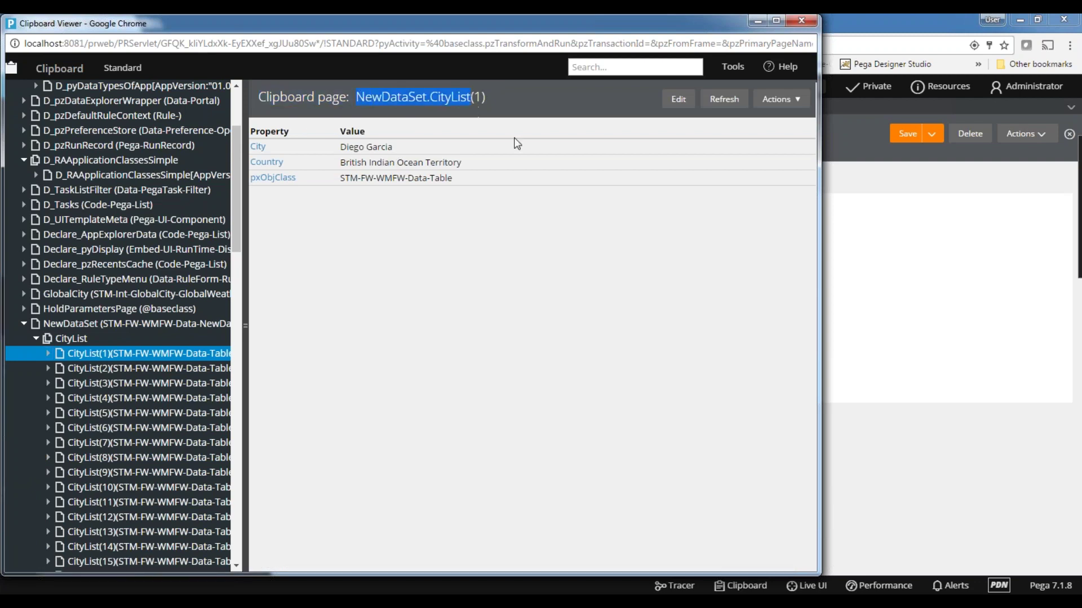
left_click_drag(523, 35, 539, 174)
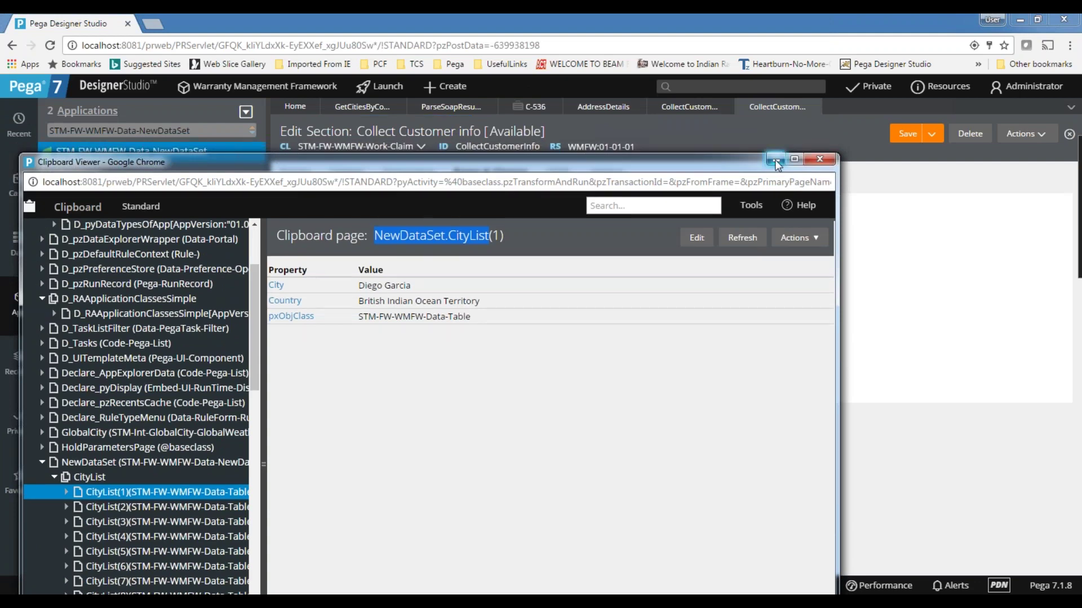
left_click(775, 160)
- Add page NewDataSet.CityList with class STM-FW-WMFW-Data-Table
left_click(414, 318)
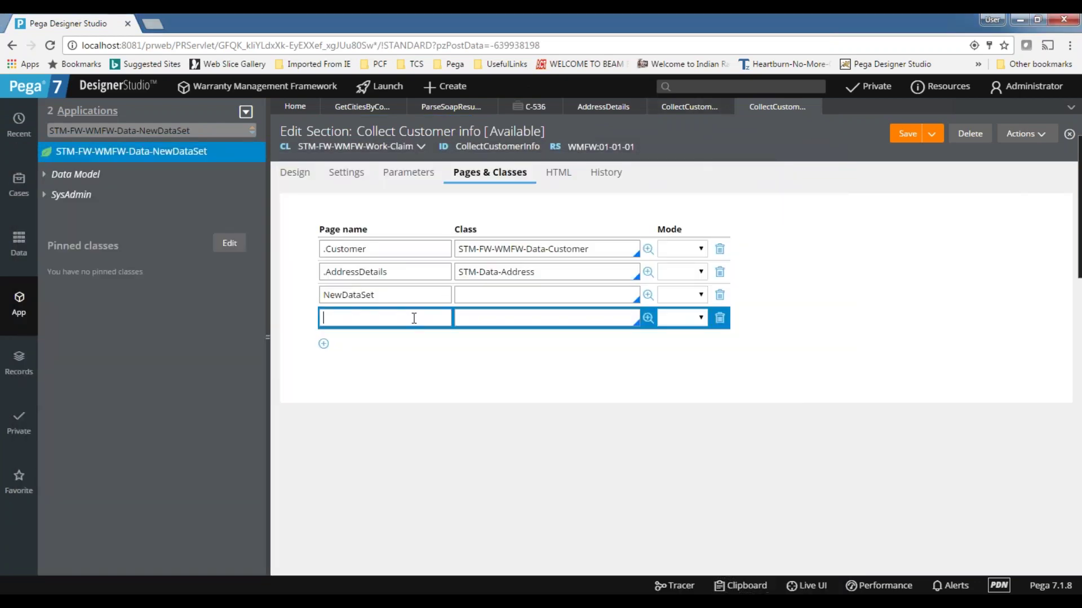
key("ctrl+v")
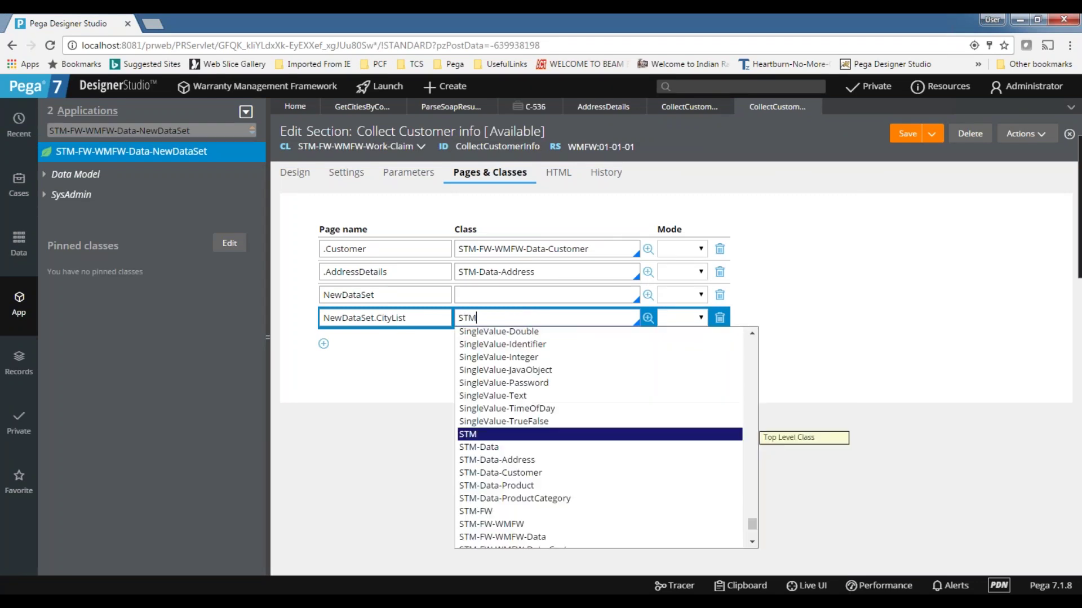
scroll(535, 366, "down", 2)
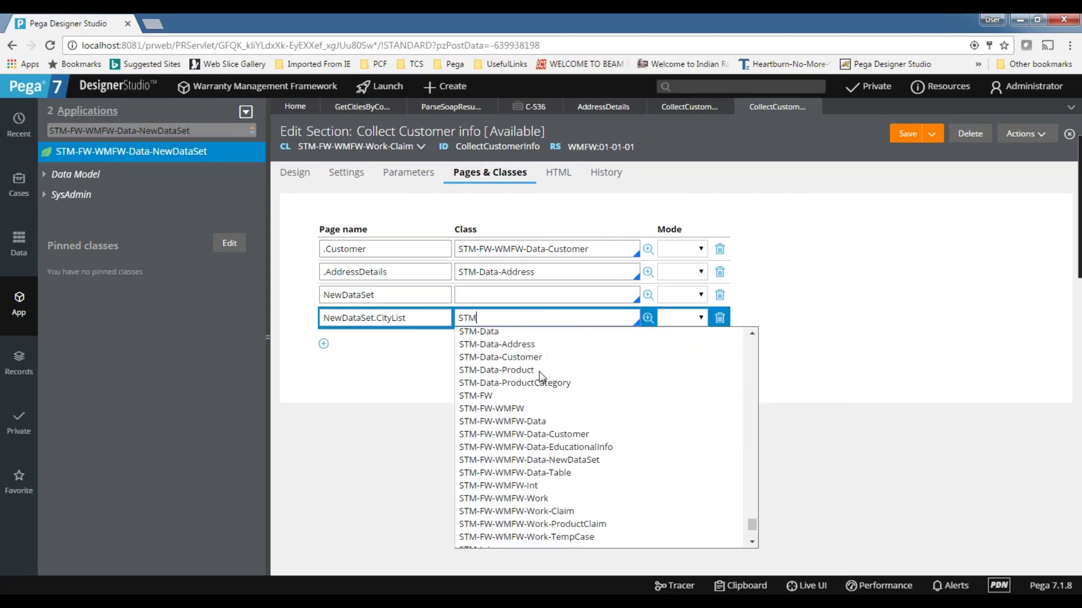
left_click(553, 473)
- Set the NewDataSet page's class to STM-FW-WMFW-Data-NewDataSet
key("ctrl+a")
key("ctrl+c")
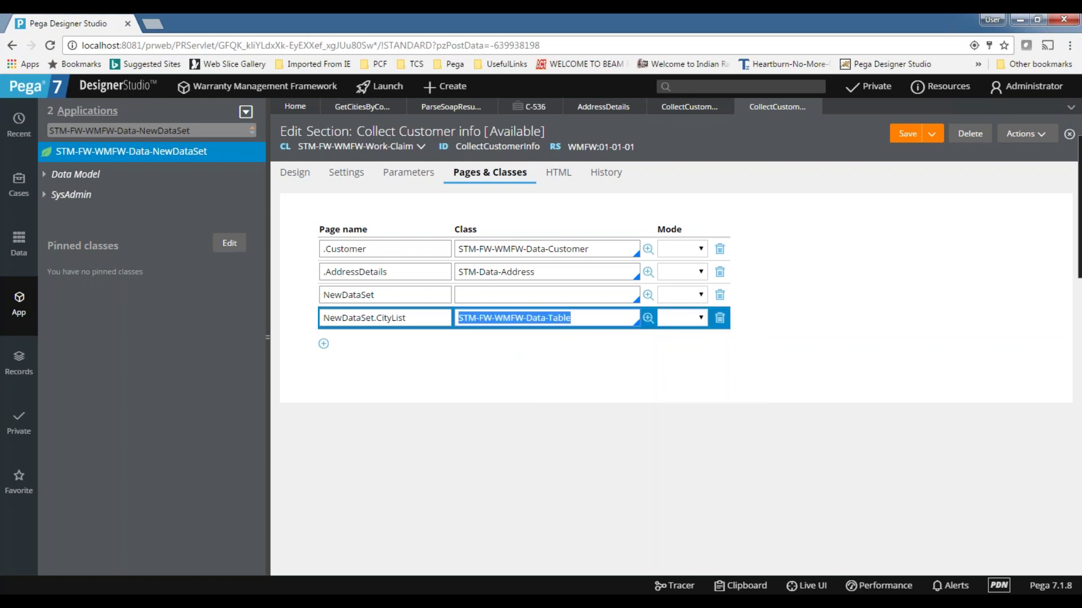
left_click(465, 291)
key("ctrl+v")
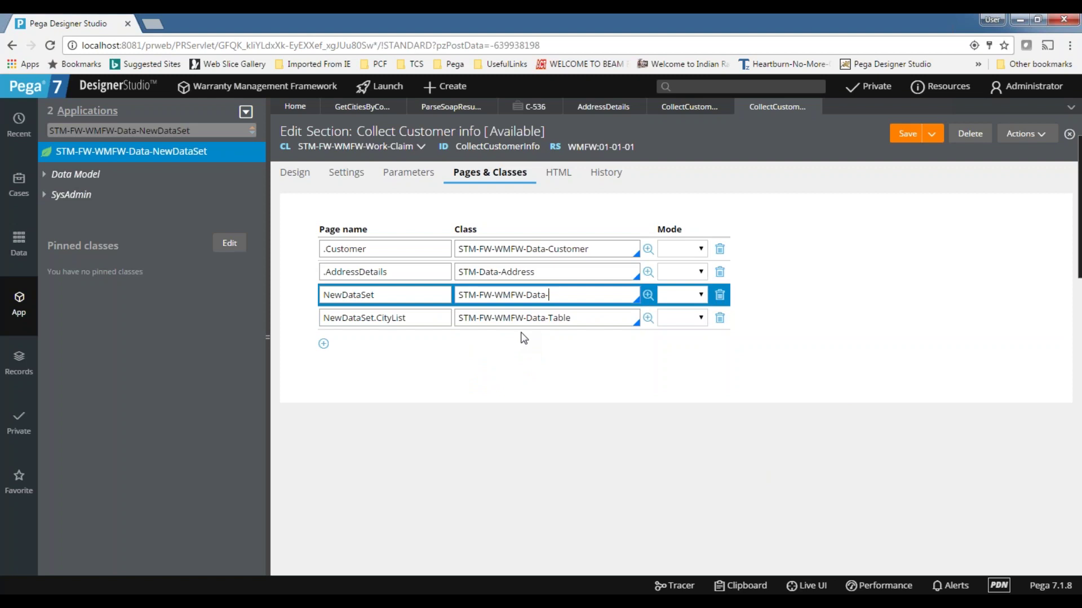
key("Down")
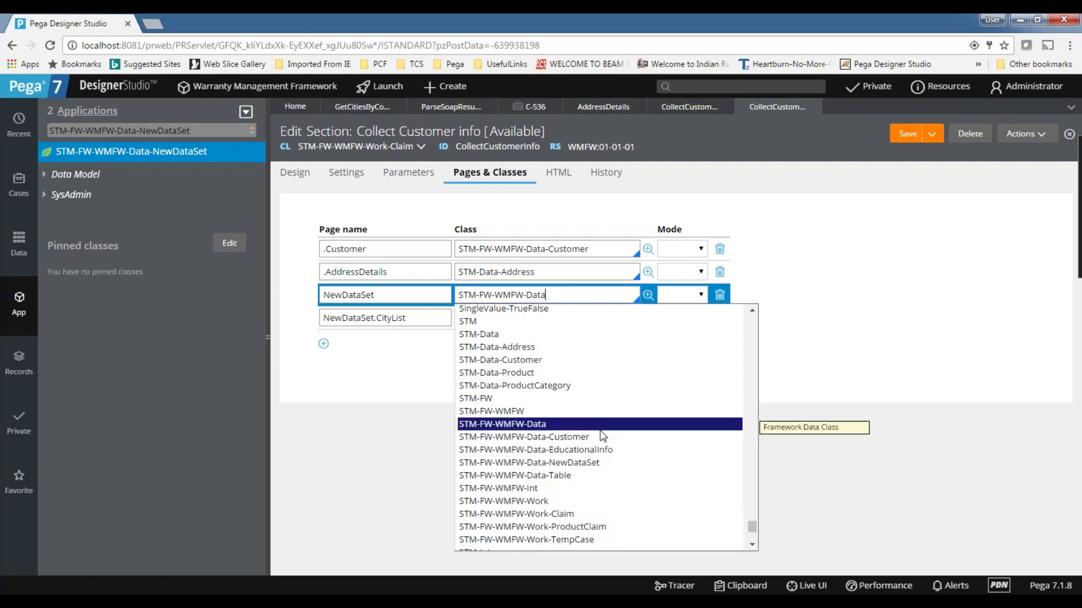
left_click(570, 462)
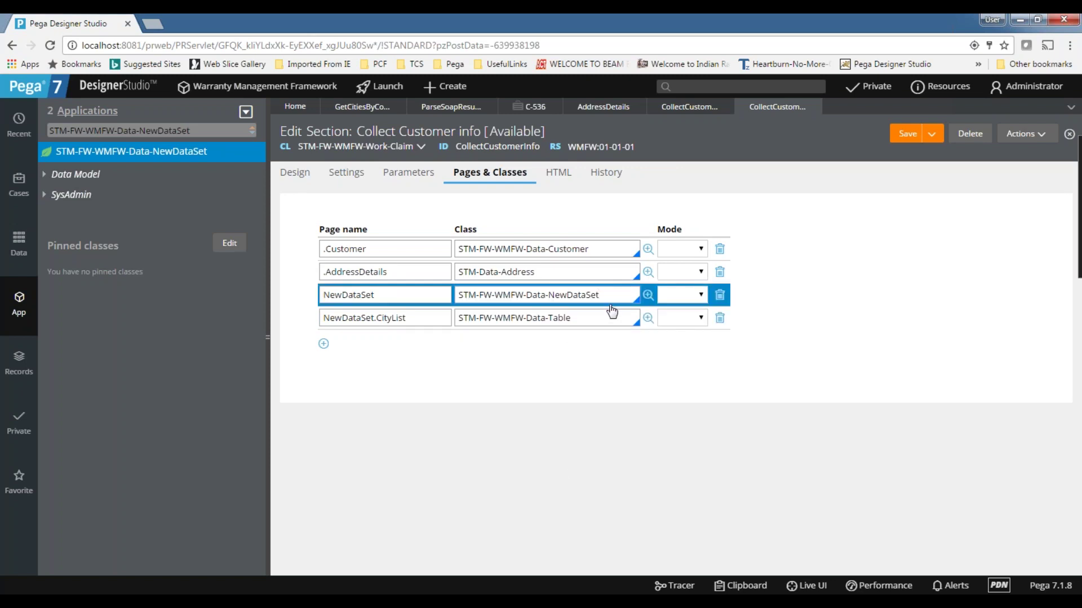
left_click_drag(559, 289, 377, 288)
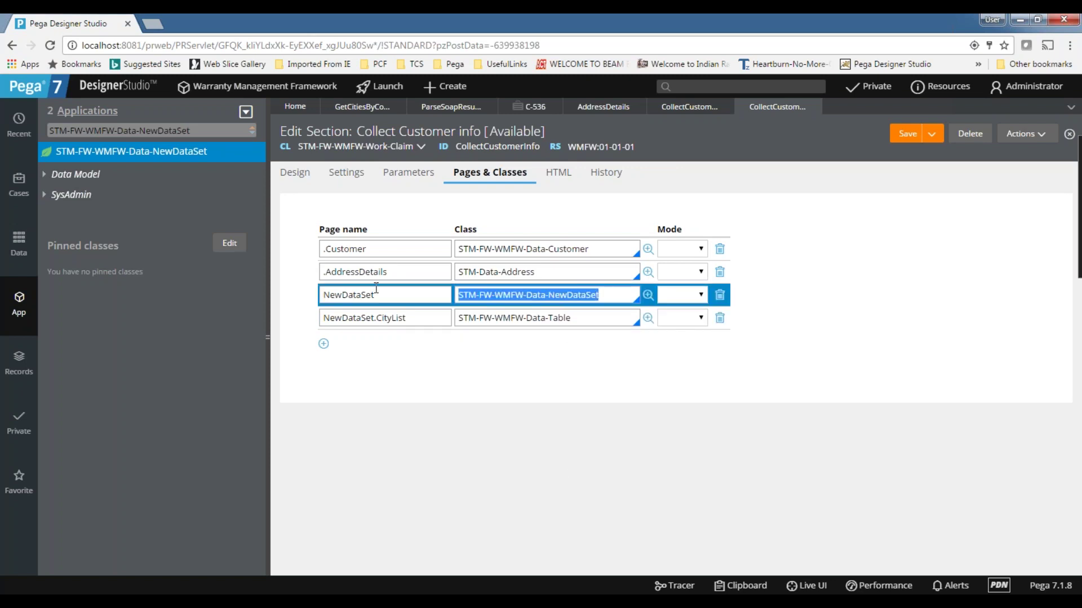
left_click(495, 320)
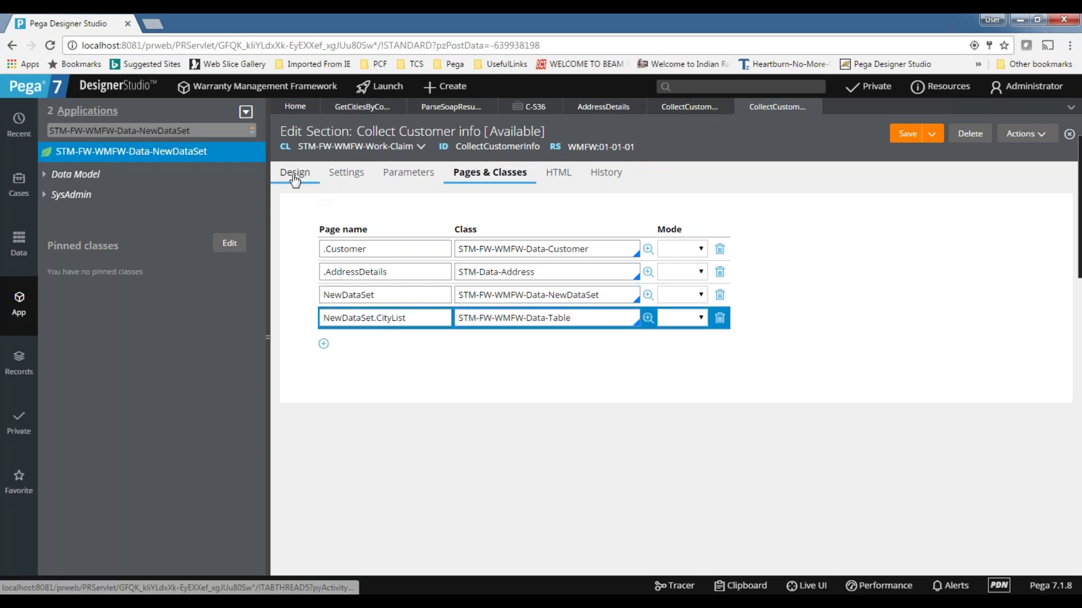
- Make the City field an Auto-complete whose list source type is Clipboard page
left_click(295, 175)
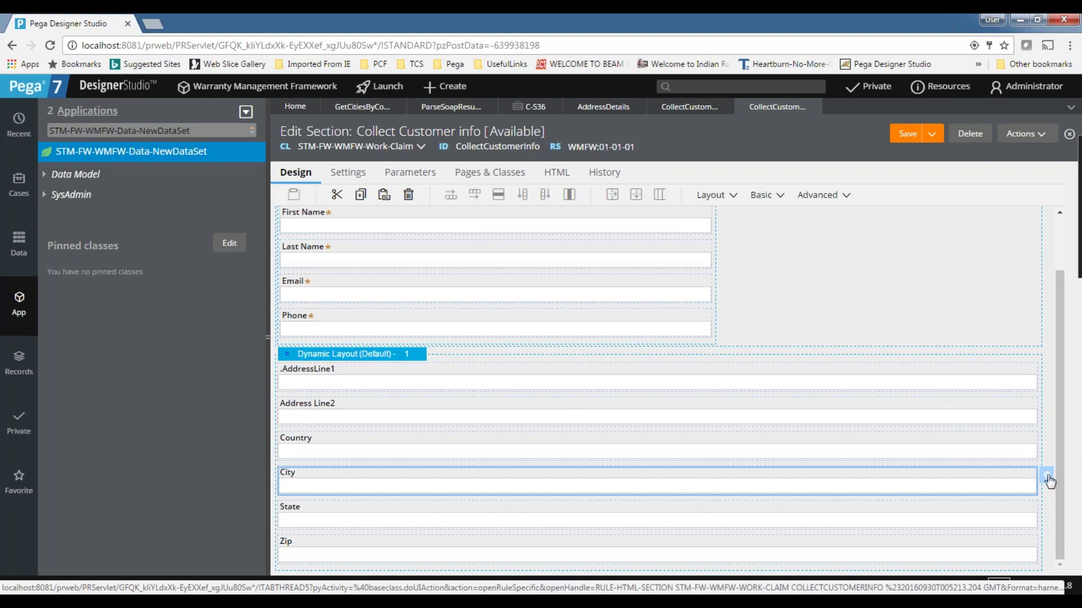
double_click(408, 467)
left_click(535, 214)
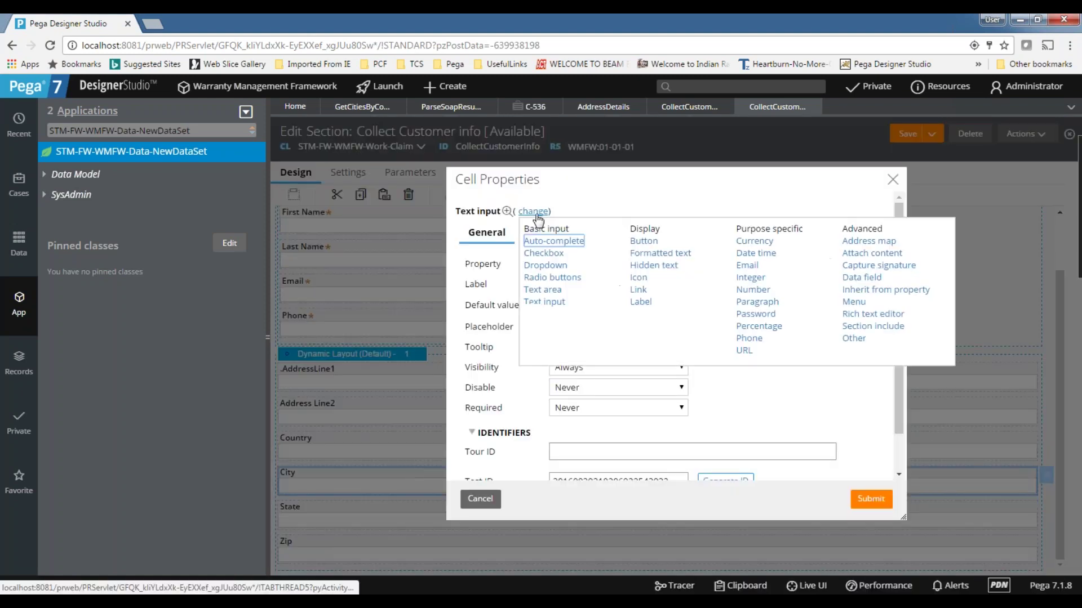
left_click(580, 240)
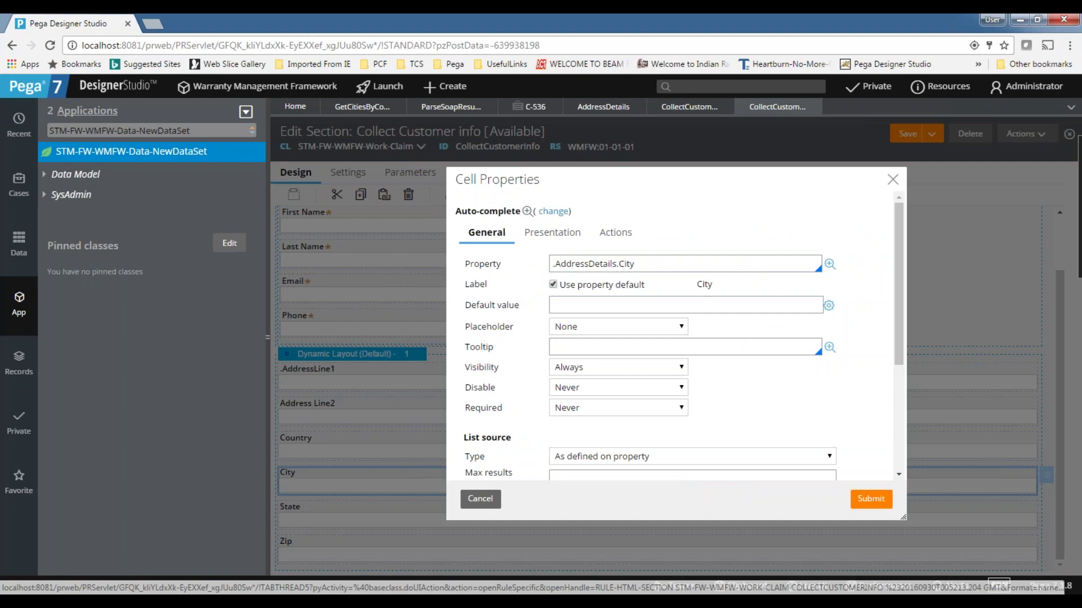
scroll(549, 270, "down", 3)
left_click(583, 273)
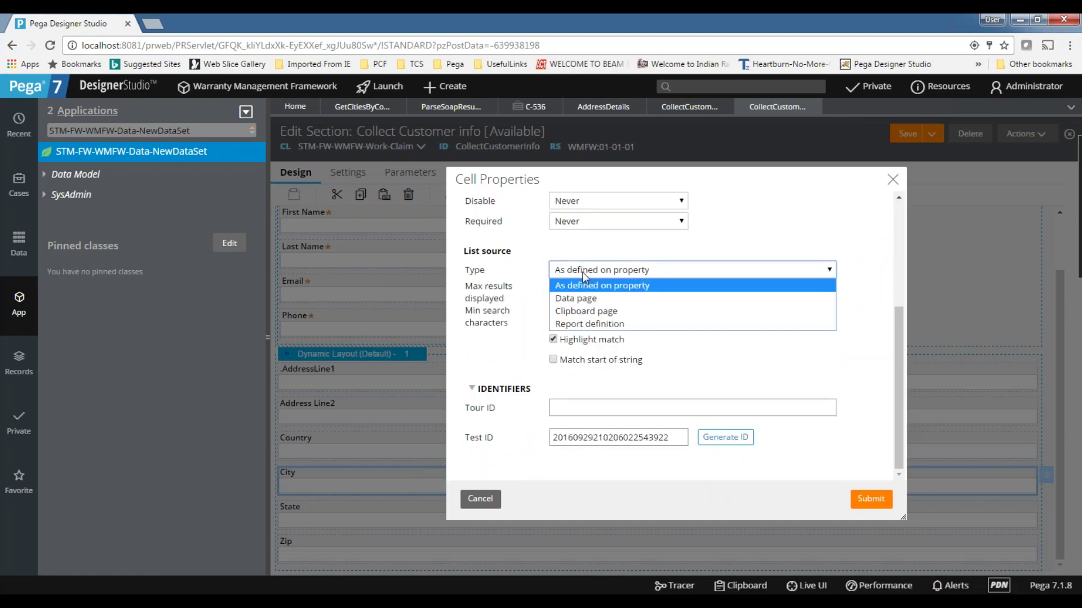
left_click(598, 313)
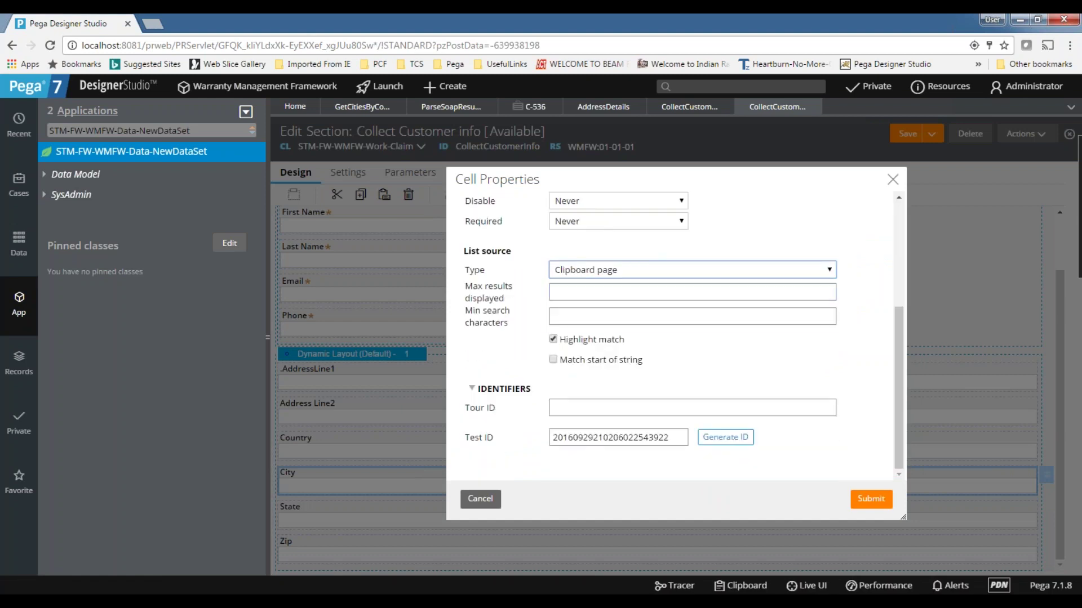
- Source it from page NewDataSet.CityList with property .City, apply, and save the section
left_click(561, 291)
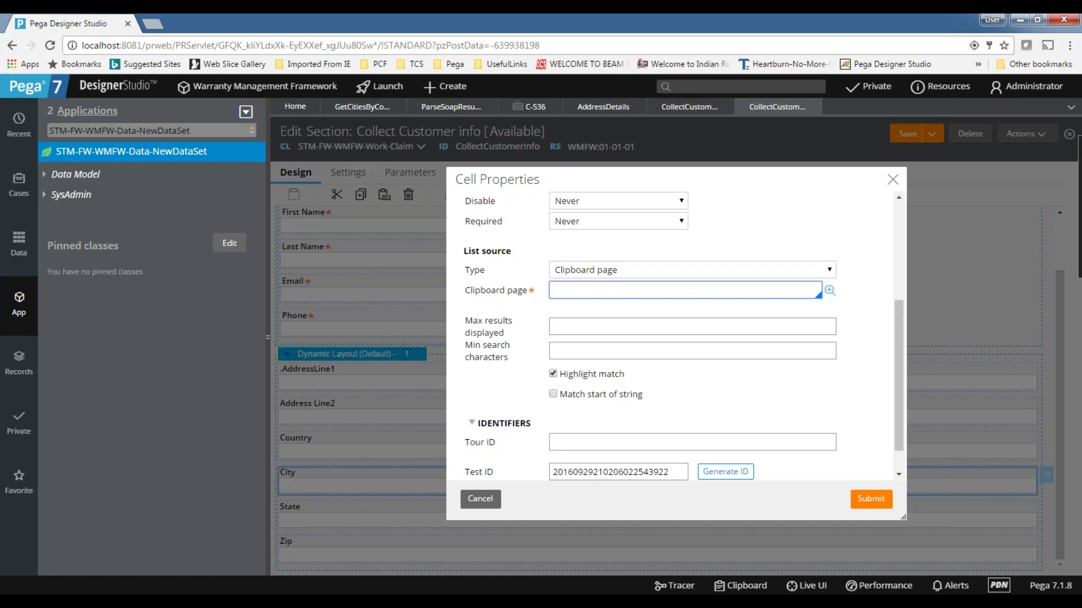
left_click(581, 373)
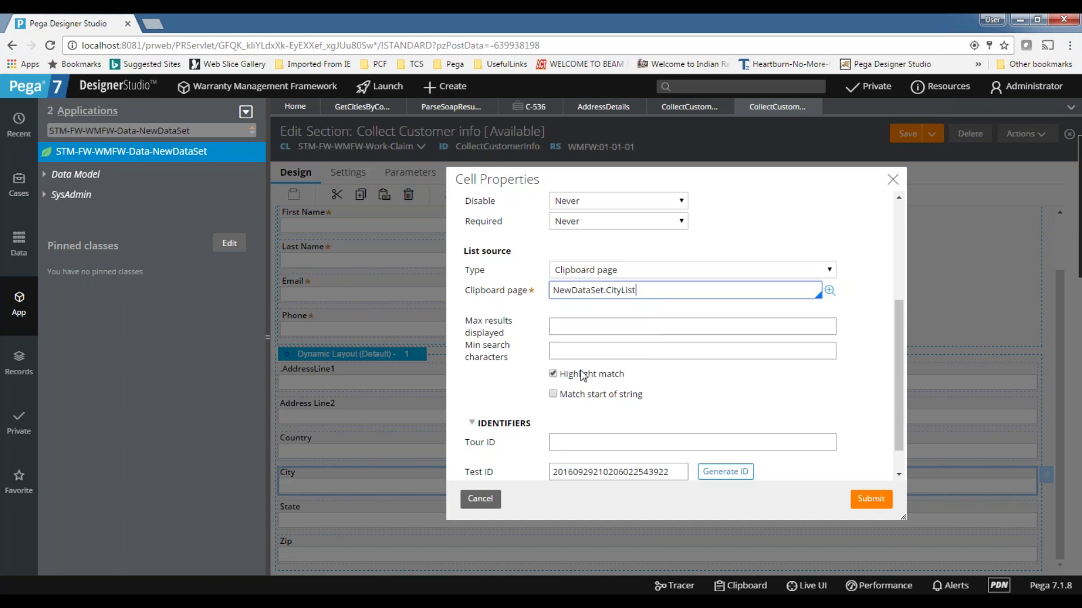
left_click(527, 383)
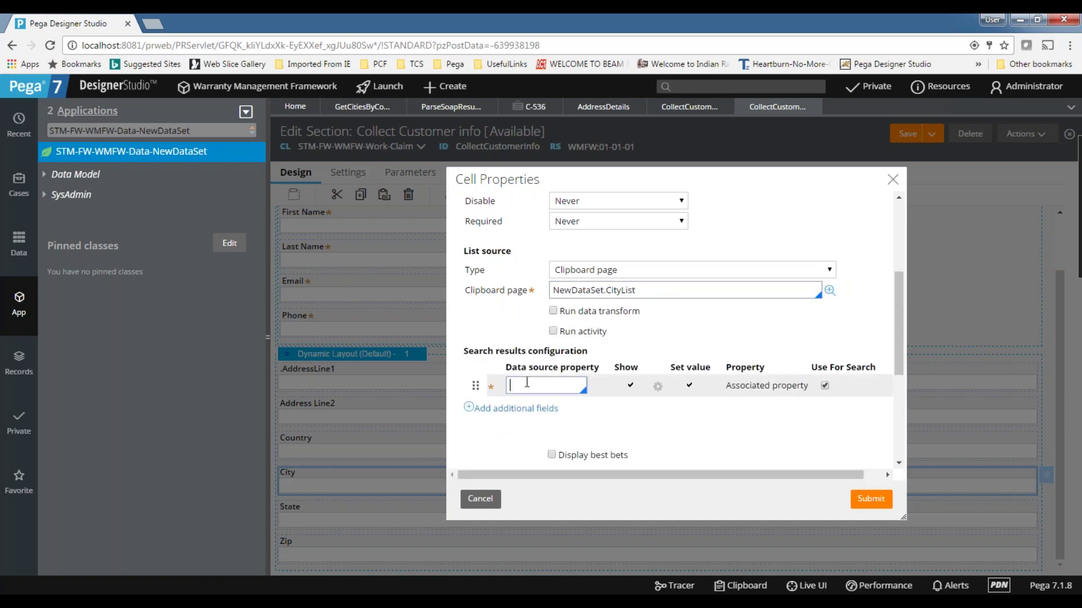
type(".City")
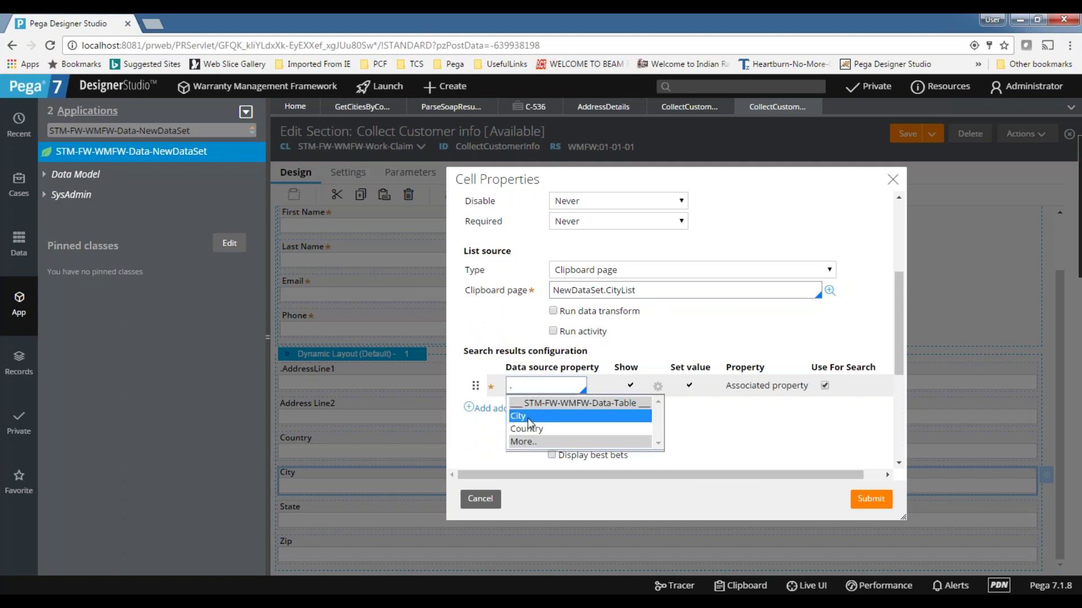
left_click(531, 420)
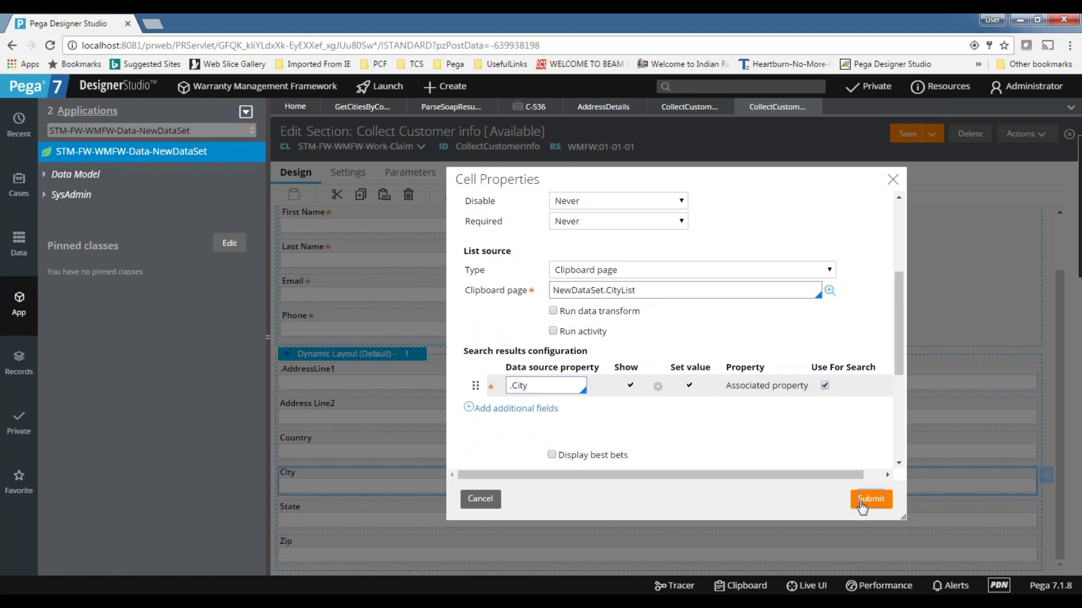
left_click(862, 504)
left_click(909, 135)
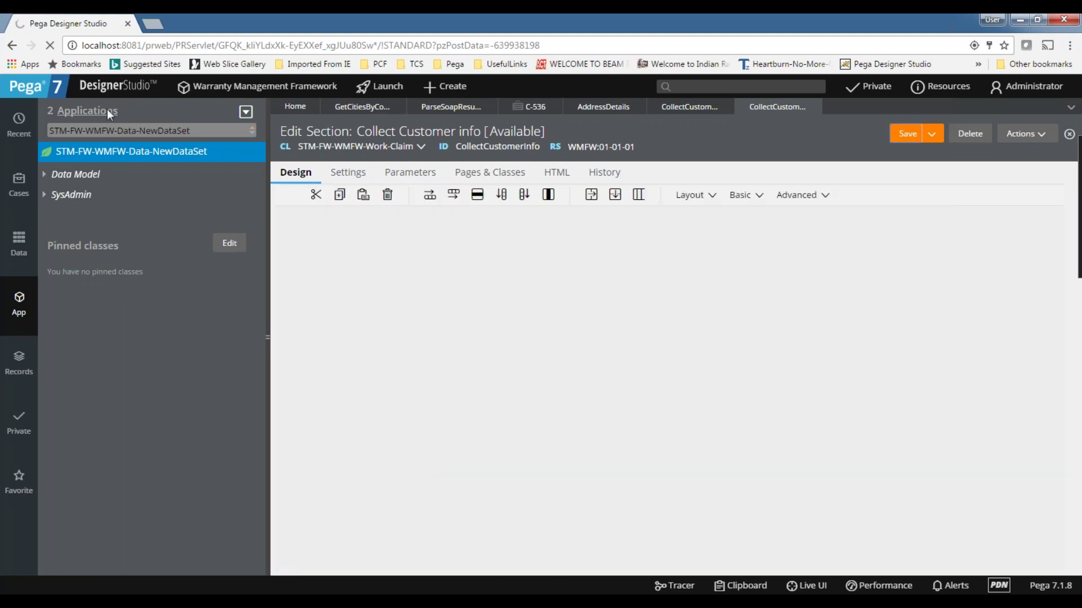
- Remove the hard-coded India country value from Get Cities by Country's step 2
left_click(353, 107)
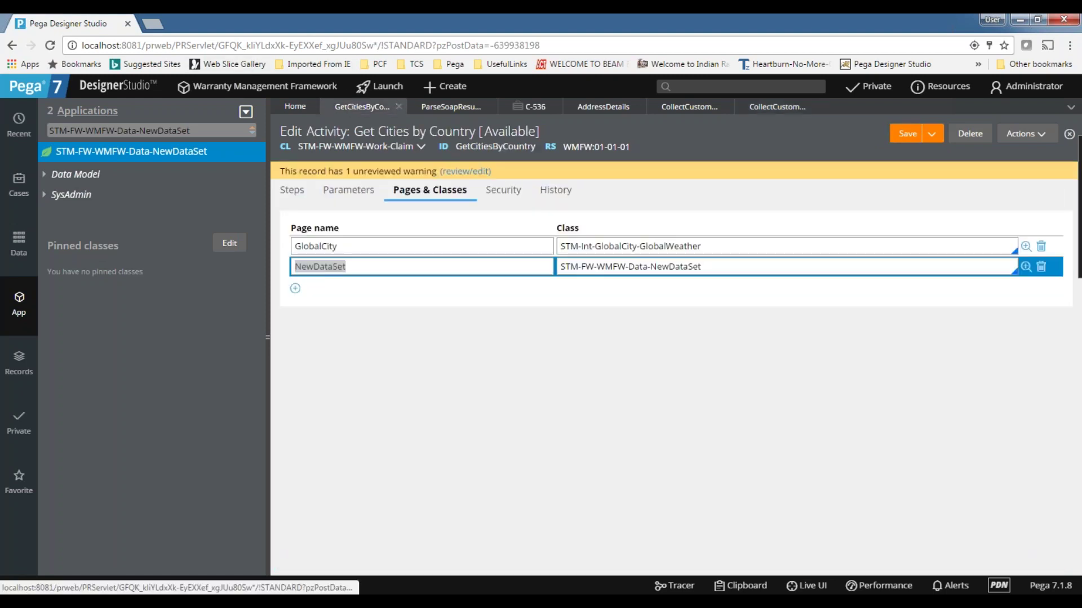
left_click(292, 190)
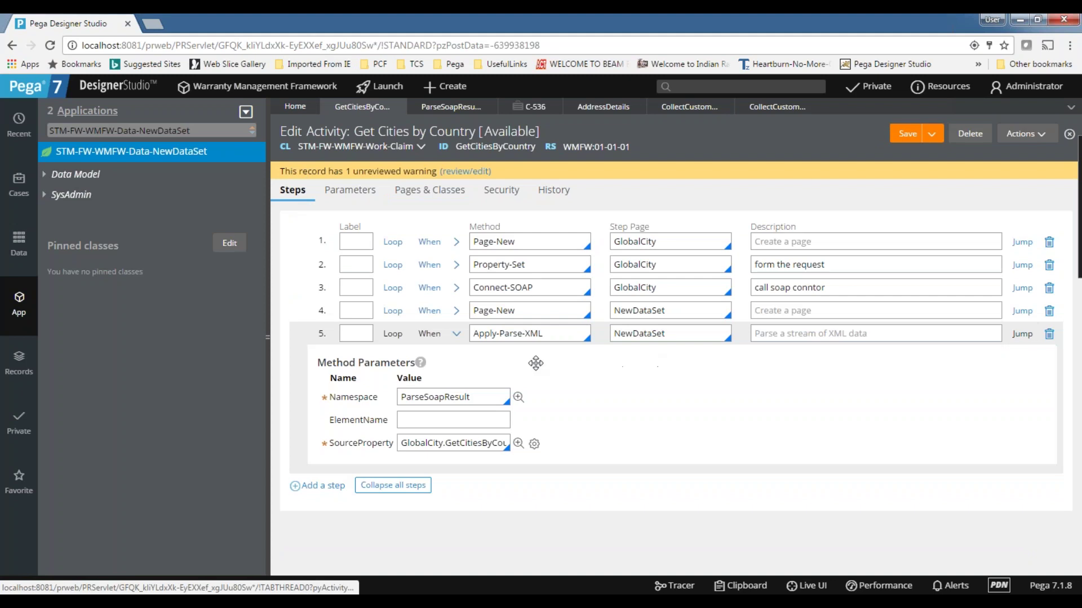
left_click(456, 265)
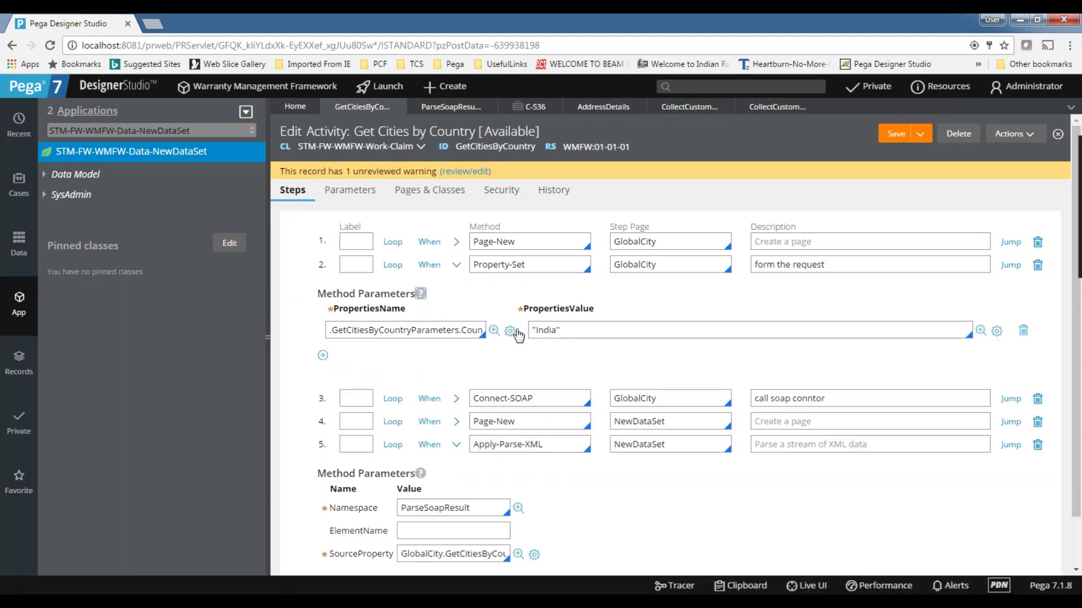
left_click_drag(608, 334, 444, 313)
key("BackSpace")
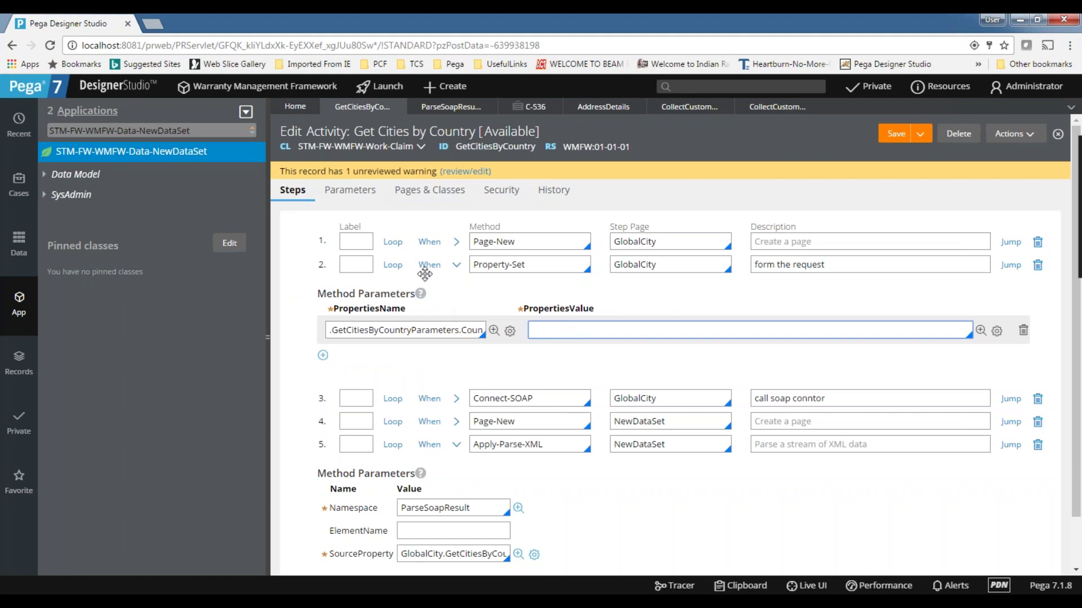
- Enter Primary.AddressDetails as step 2's value and review the activity's Pages & Classes
type("Primary.")
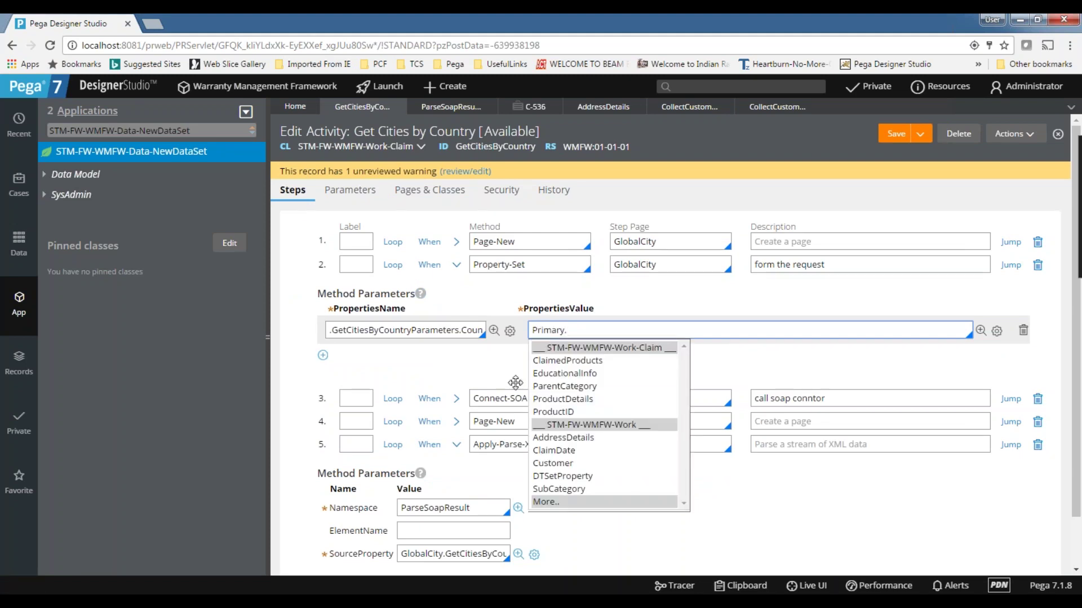
double_click(559, 329)
left_click(600, 329)
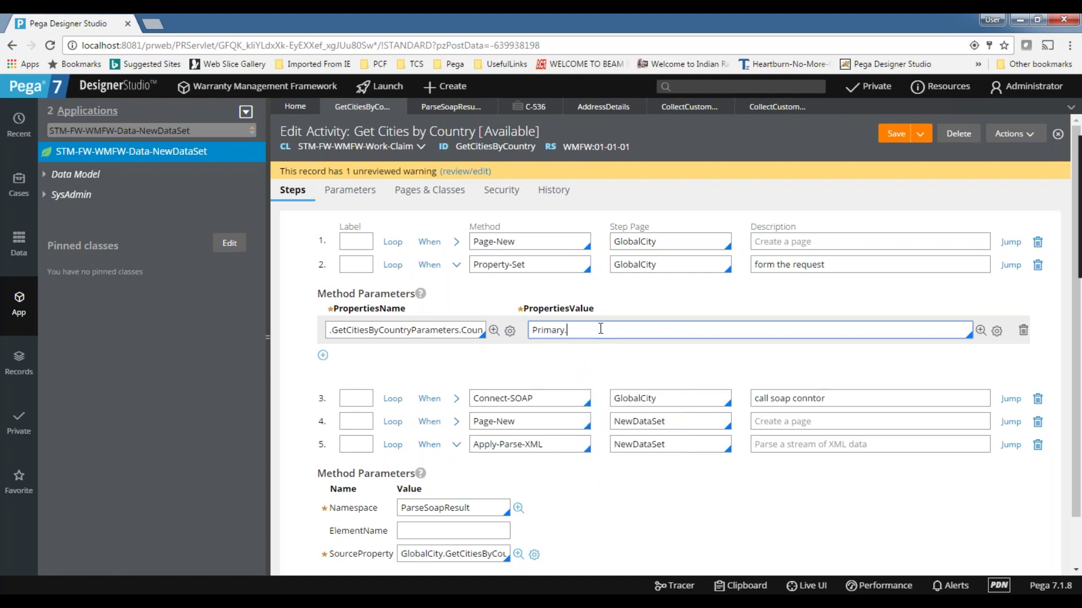
double_click(549, 329)
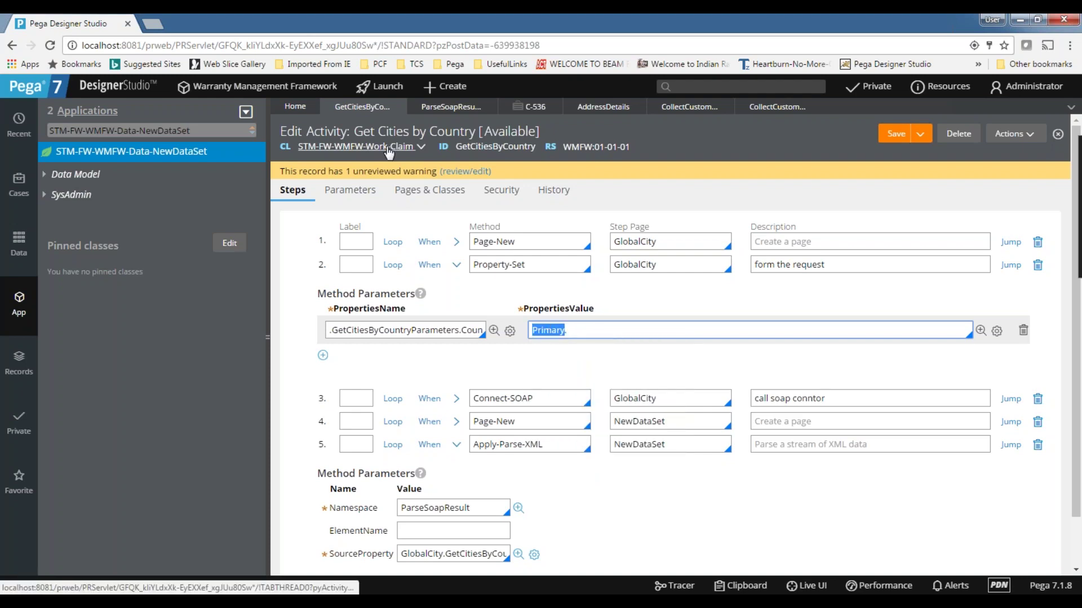
left_click(600, 331)
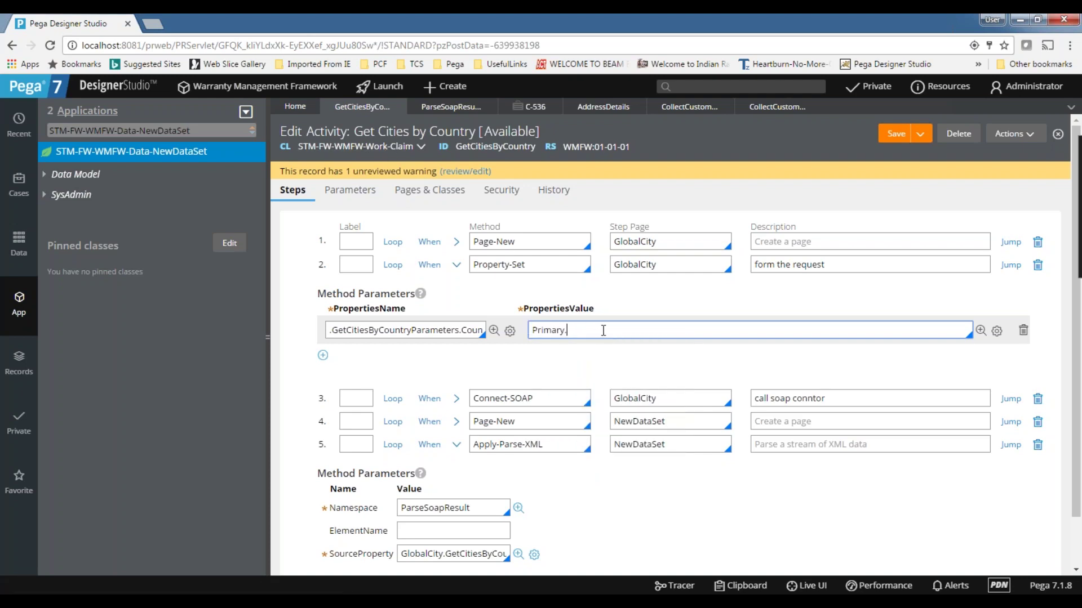
type("ad")
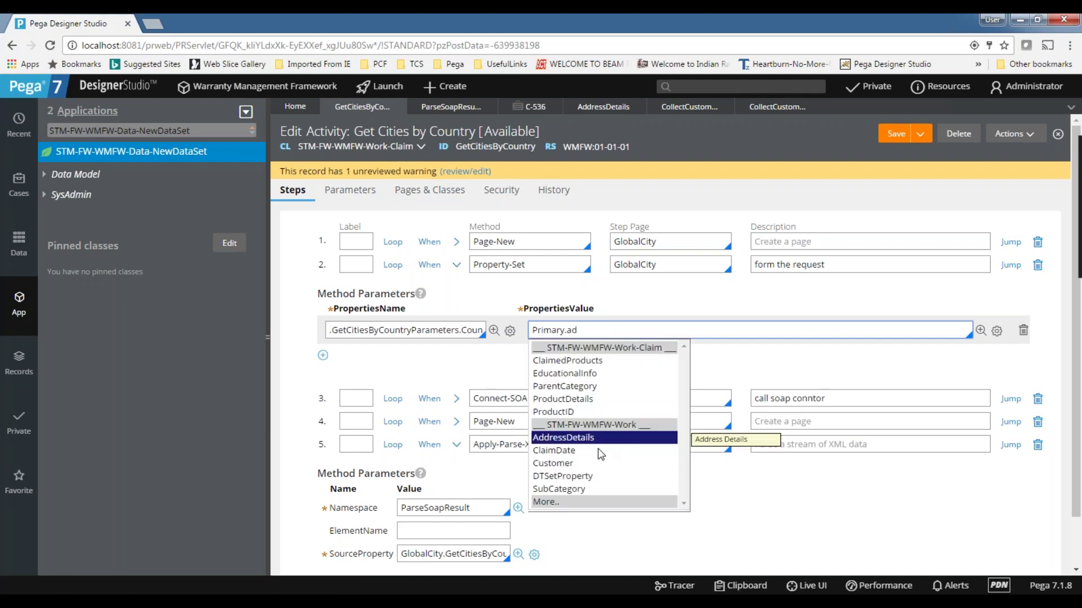
left_click(575, 437)
double_click(550, 333)
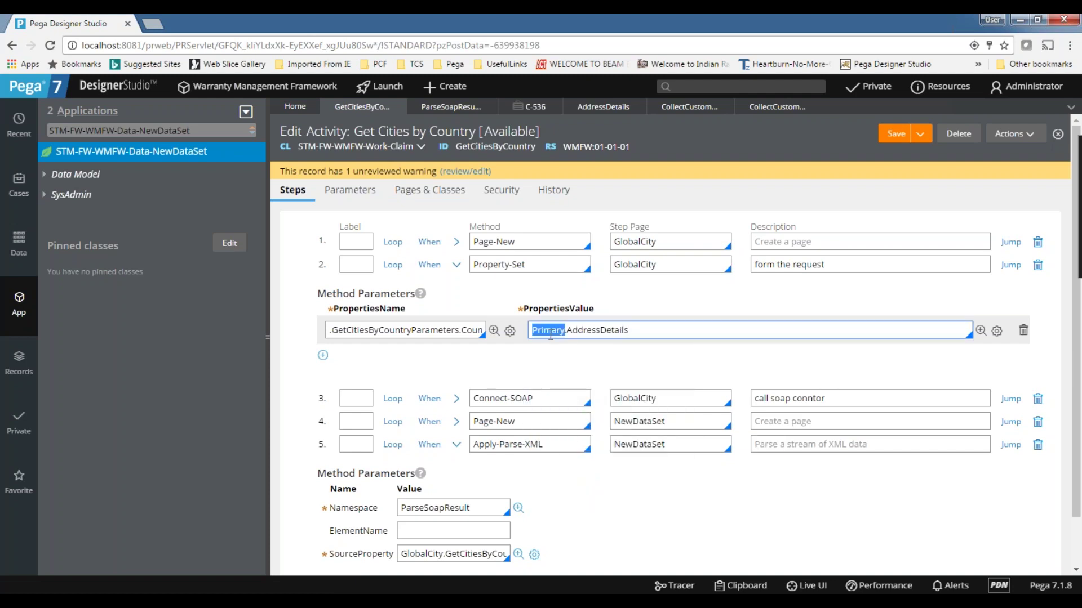
double_click(687, 262)
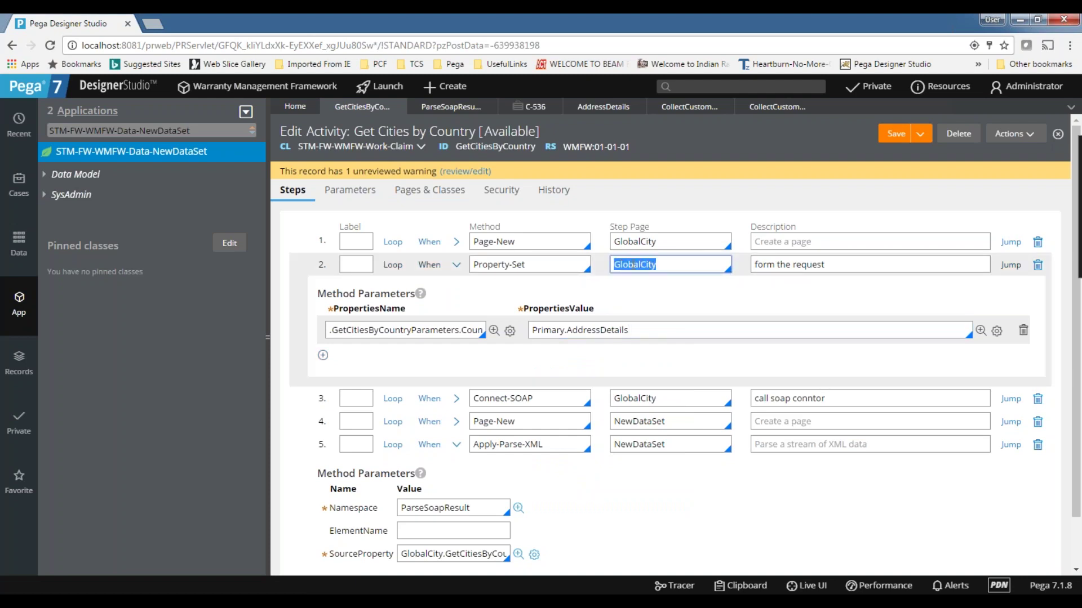
left_click(435, 194)
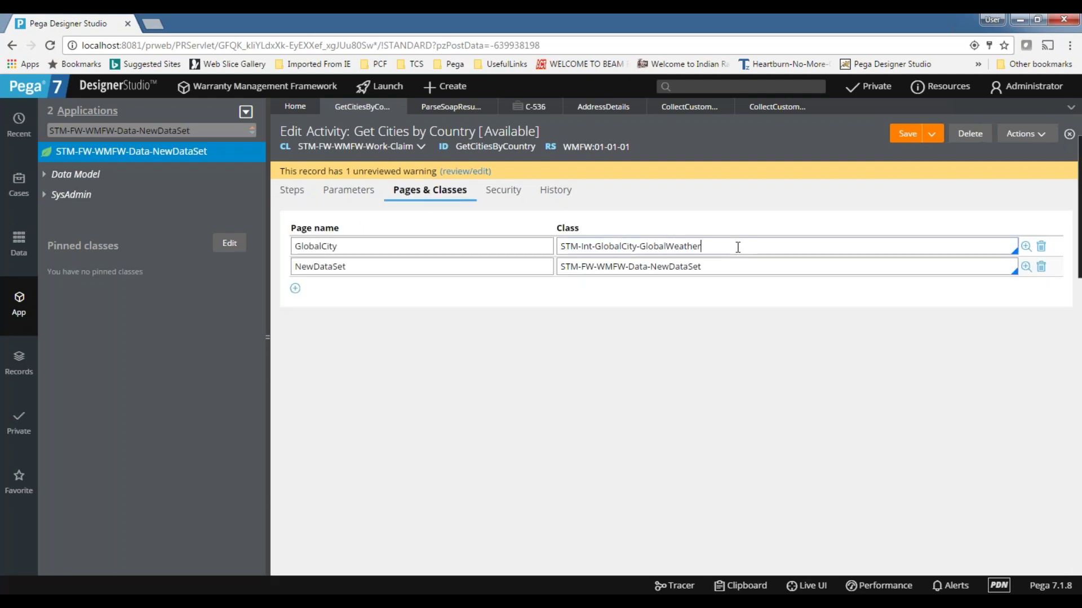
- Check the GlobalCity page class, then return to step 2's property value
left_click_drag(738, 246, 519, 245)
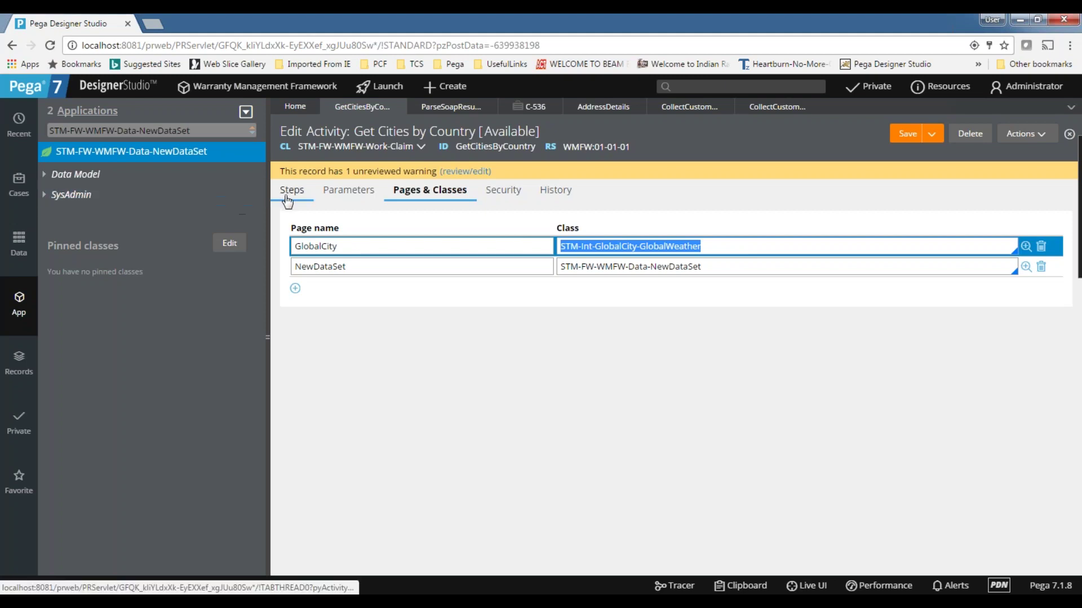
left_click(288, 192)
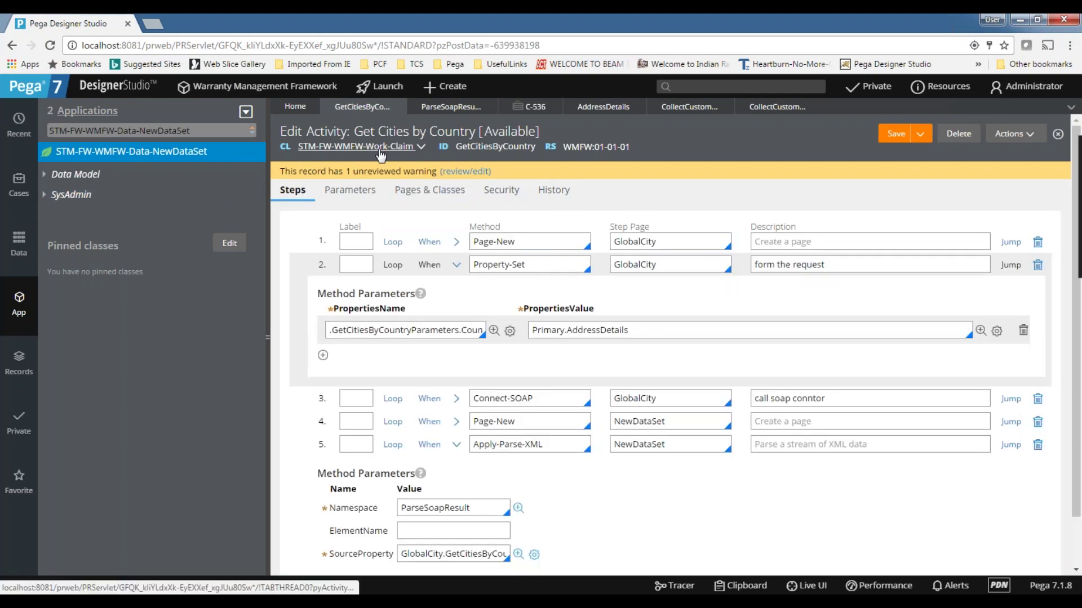
double_click(547, 331)
left_click(636, 332)
double_click(543, 332)
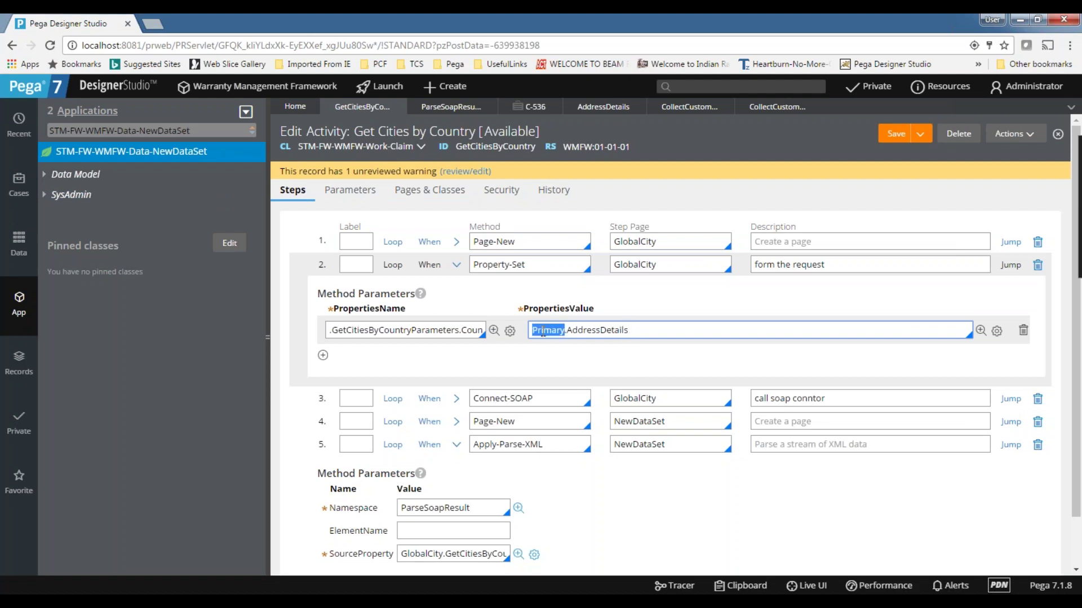
double_click(686, 266)
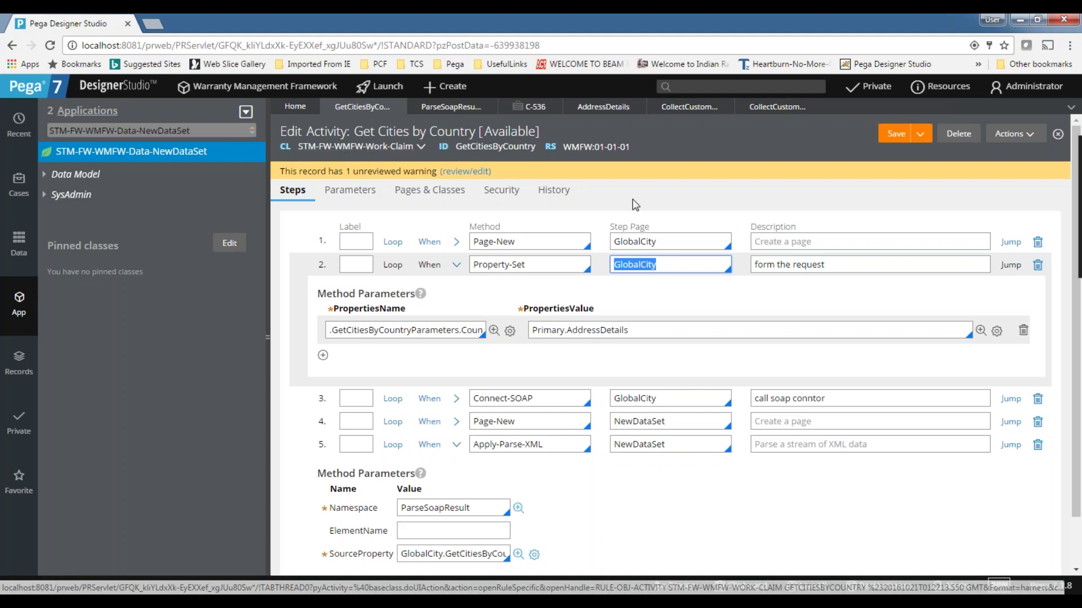
- Append .Country so step 2 reads Primary.AddressDetails.Country, then view case C-536
double_click(548, 330)
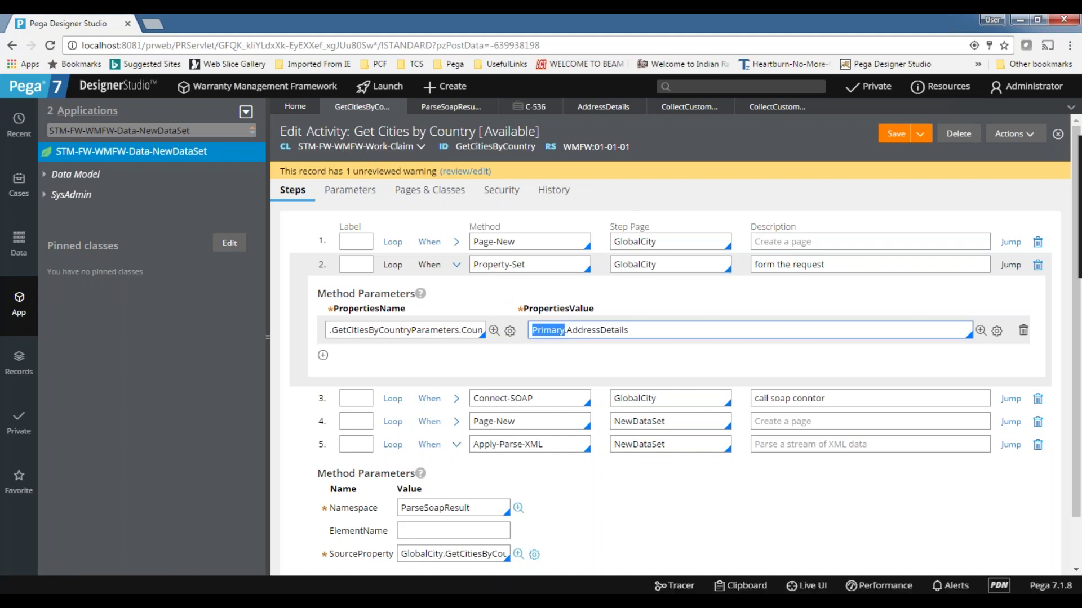
left_click(659, 332)
double_click(540, 331)
left_click(654, 326)
double_click(547, 330)
left_click(661, 327)
type(".")
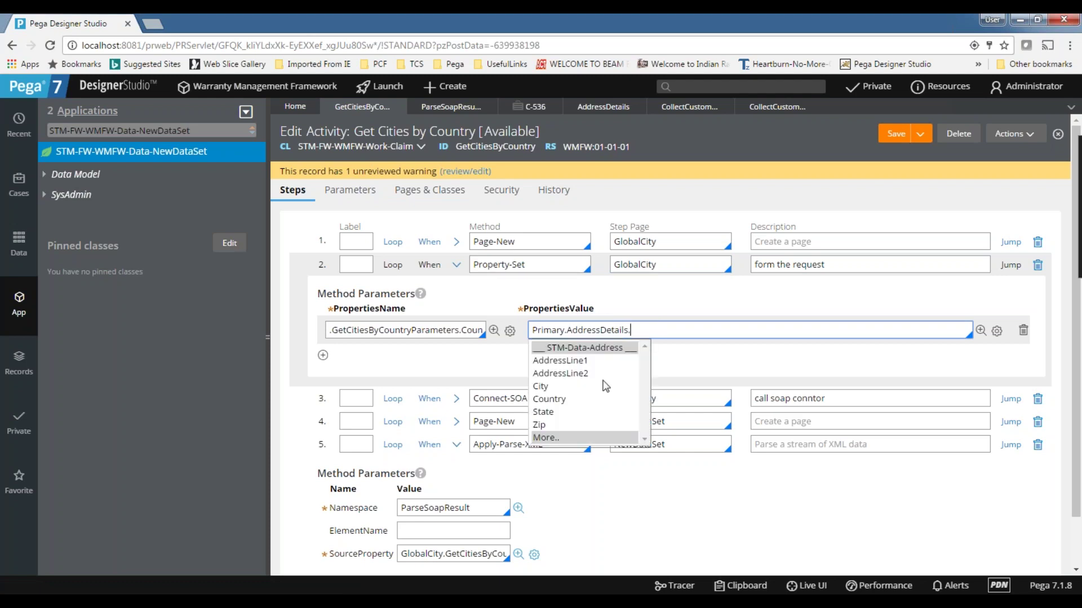
left_click(571, 404)
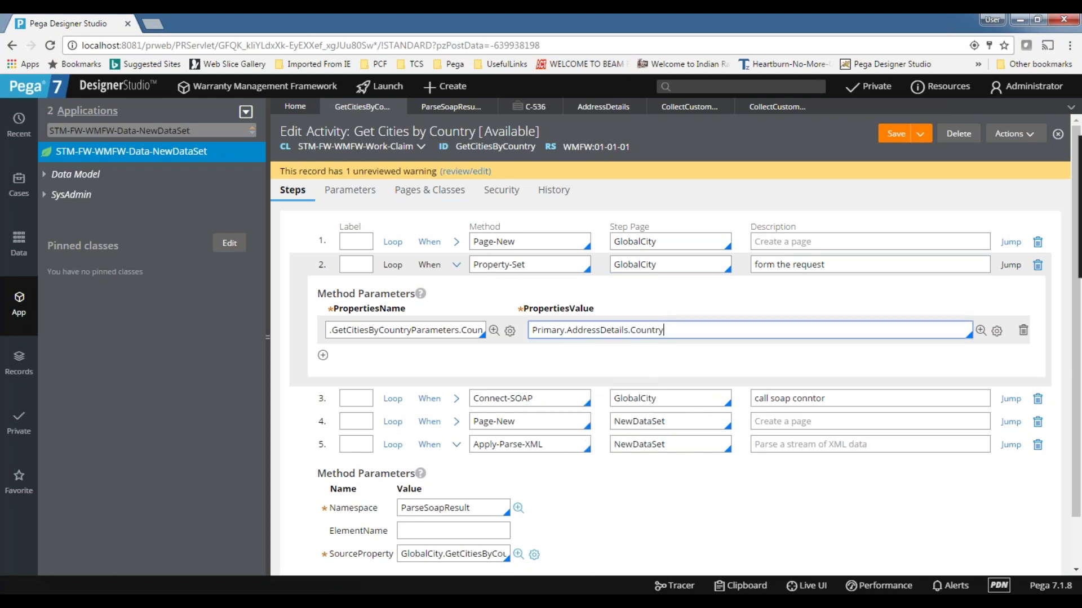
left_click_drag(686, 326, 509, 322)
left_click(686, 321)
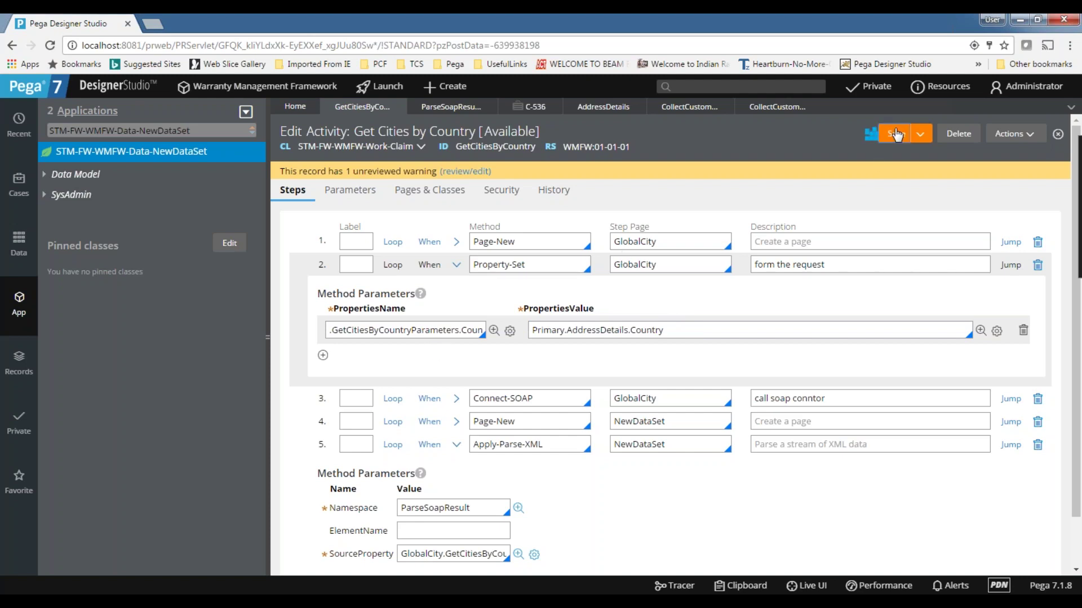
left_click(535, 107)
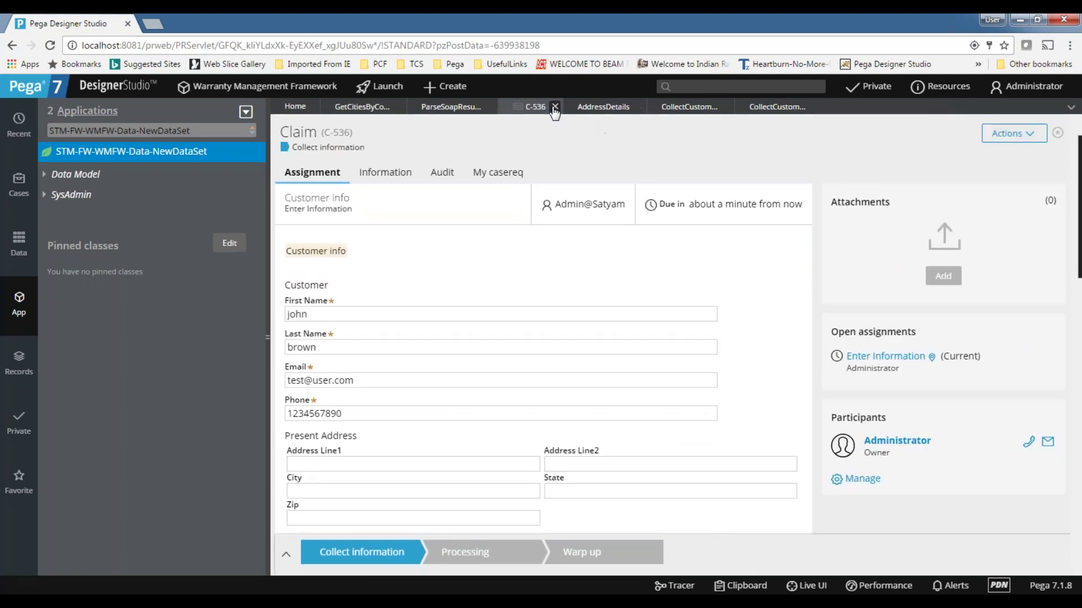
- Close case C-536, create new Claim case C-537, and open the Address Details section
left_click(555, 107)
left_click(434, 87)
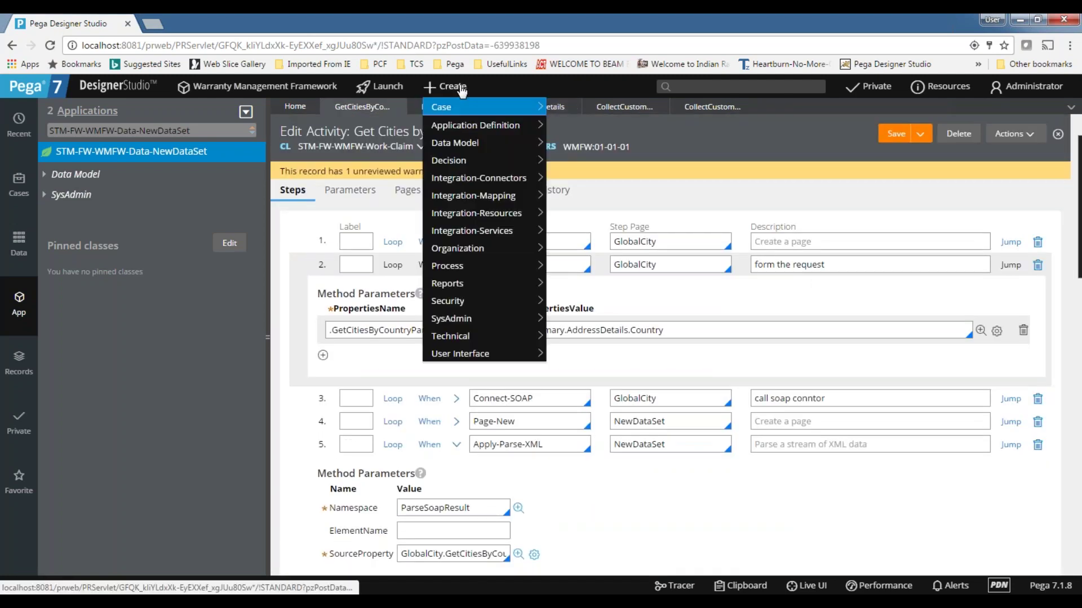
mouse_move(468, 107)
left_click(567, 107)
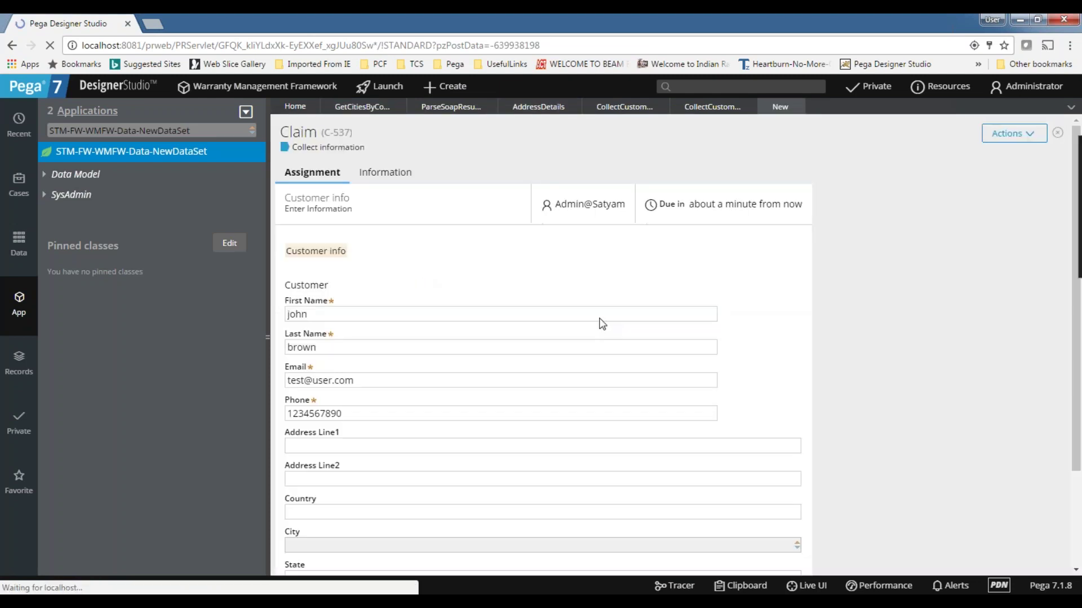
scroll(540, 315, "down", 5)
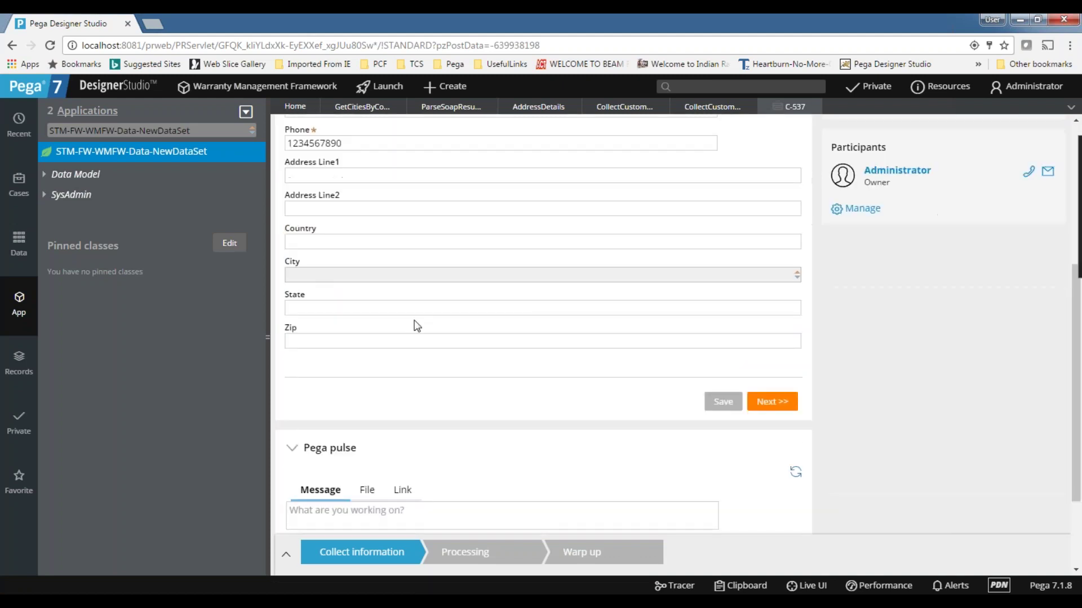
scroll(415, 322, "up", 2)
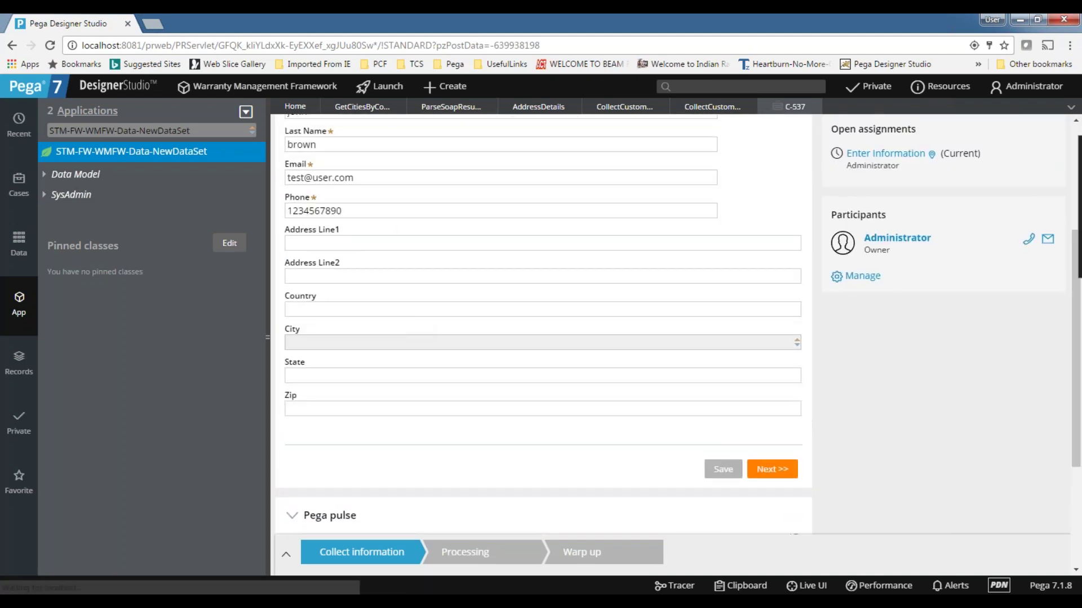
left_click(536, 108)
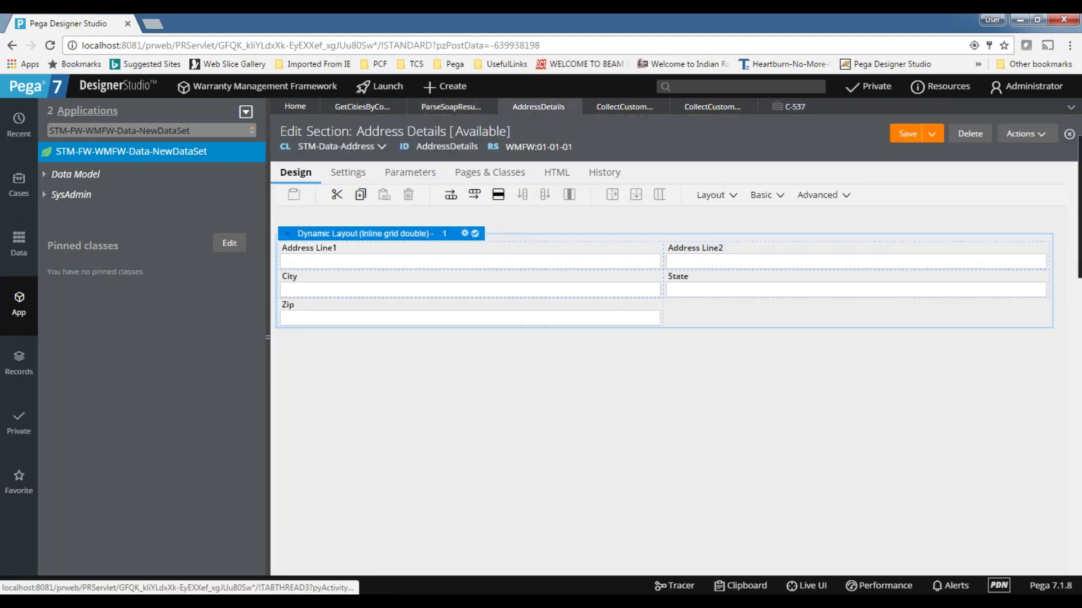
- Set Collect Customer info's address layout format to Inline grid double, then return to C-537
left_click(574, 106)
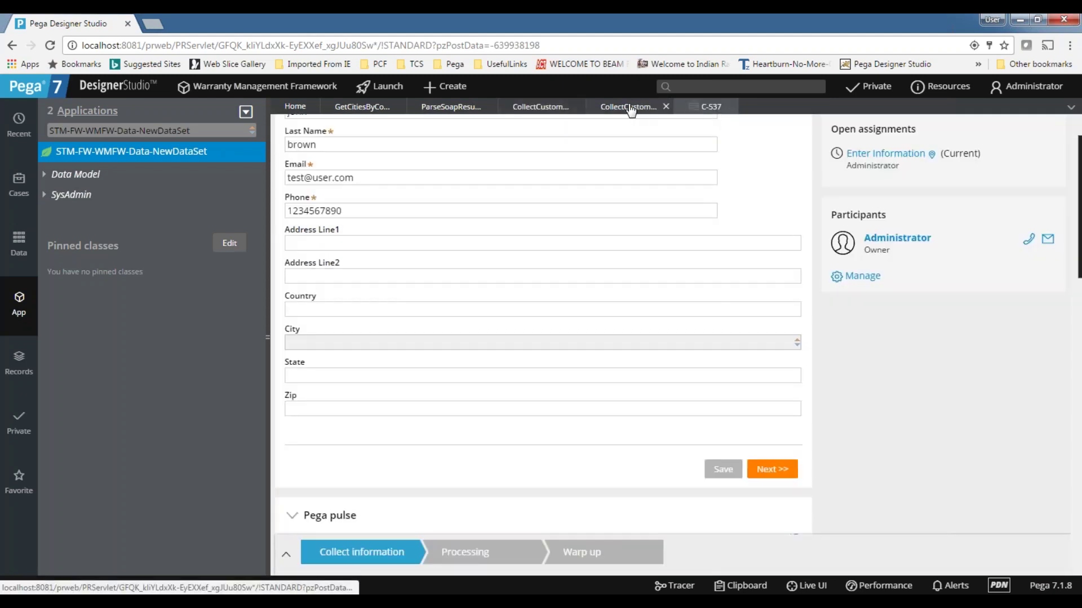
left_click(629, 107)
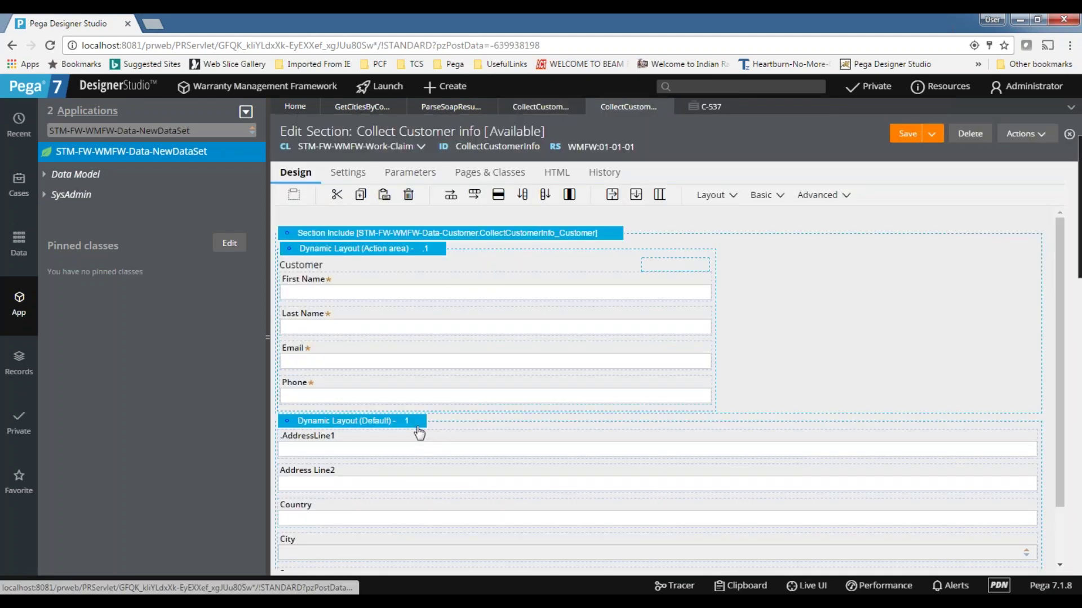
left_click(416, 423)
left_click(426, 421)
left_click(631, 243)
left_click(619, 295)
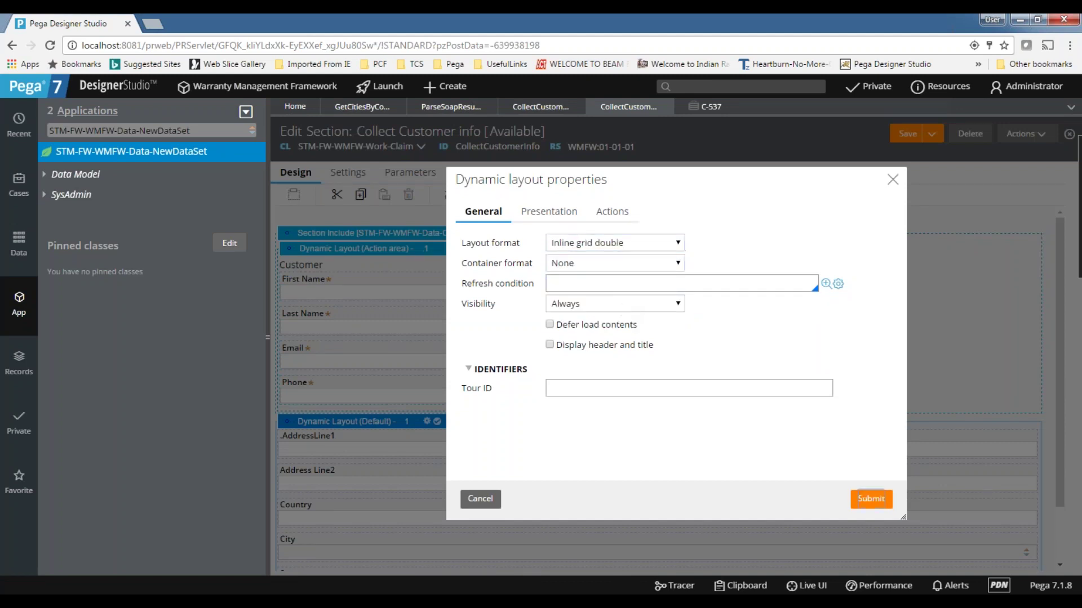
left_click(925, 350)
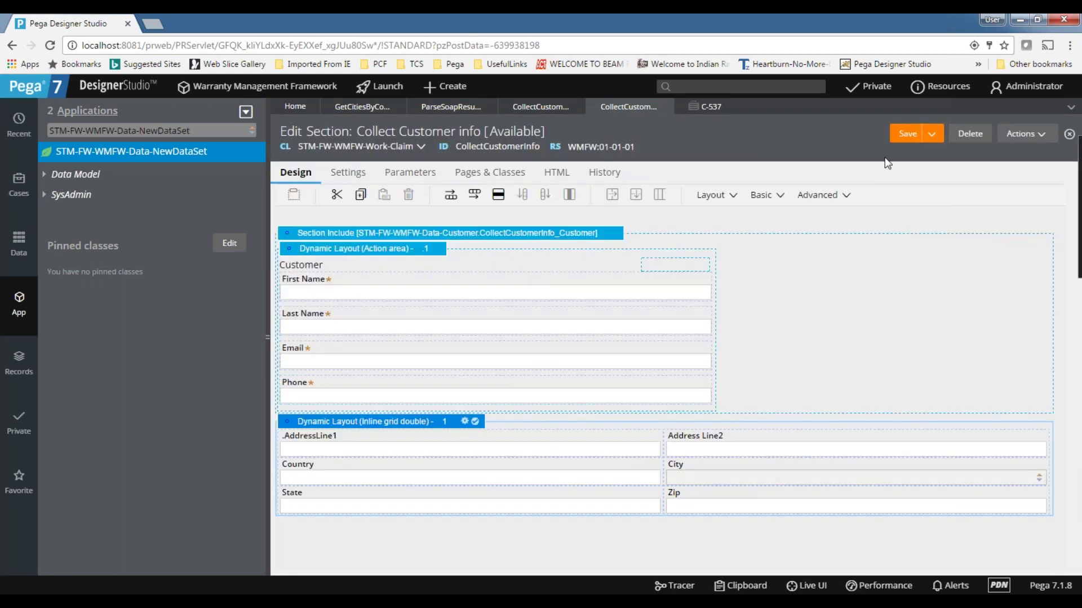
left_click(701, 107)
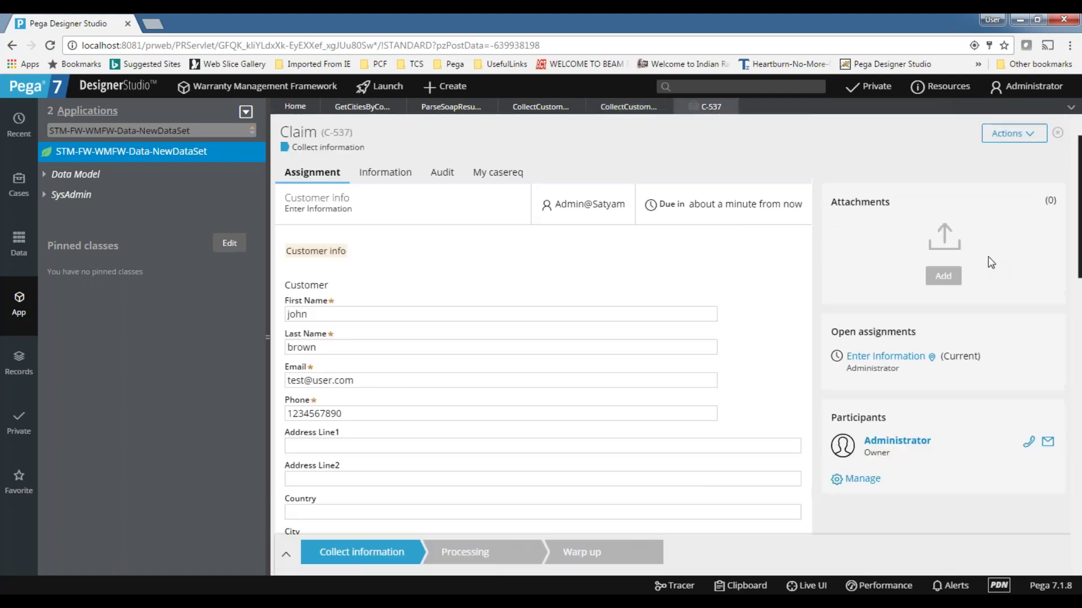
- Refresh case C-537 and enter India as the Country to trigger the city lookup
left_click(1022, 134)
left_click(1025, 156)
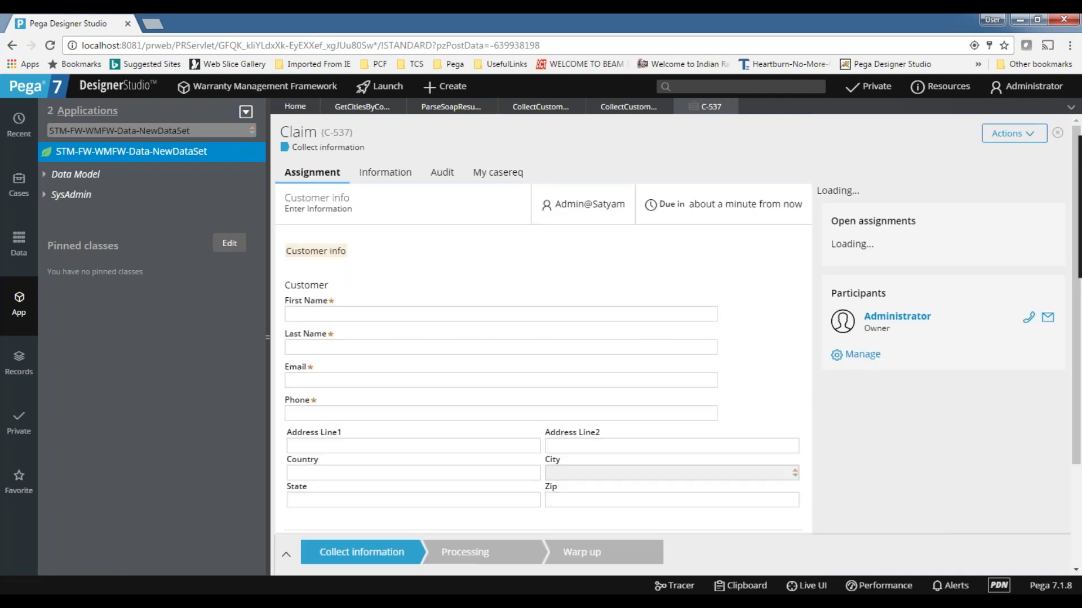
scroll(417, 381, "down", 3)
left_click(294, 333)
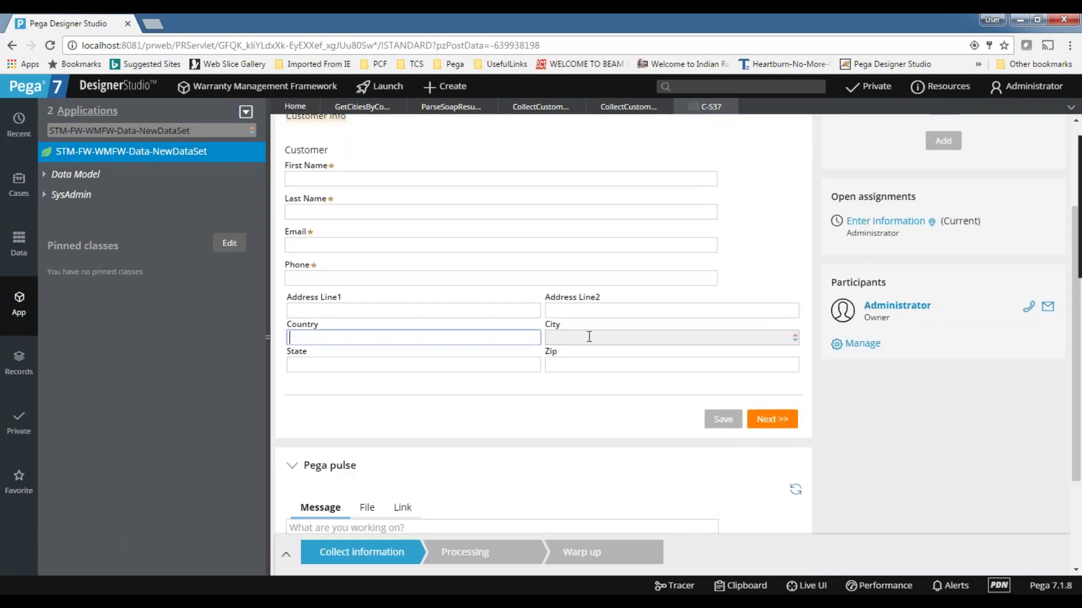
left_click(563, 343)
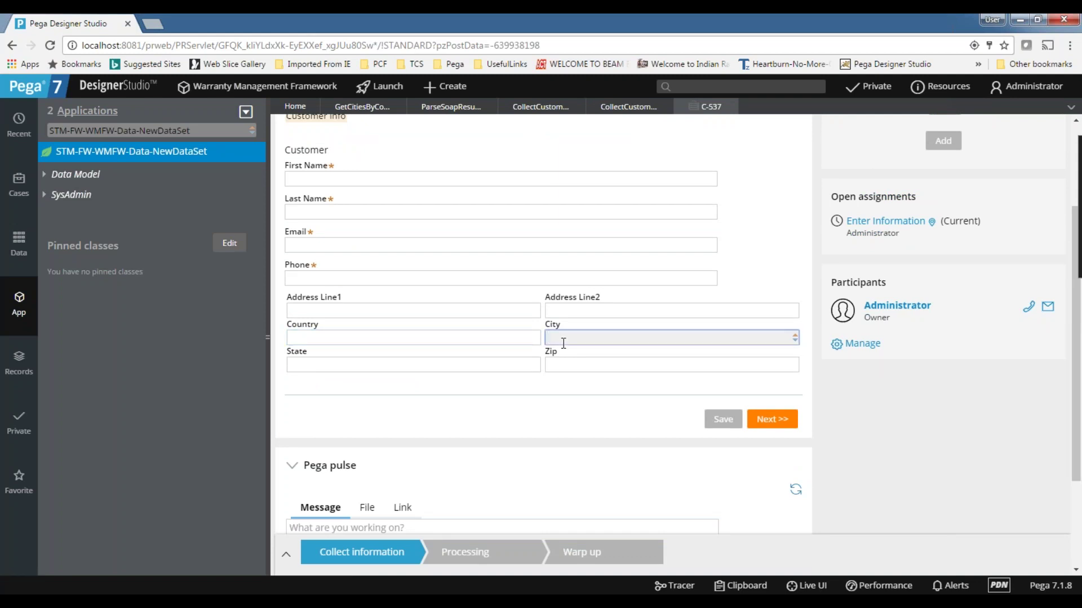
left_click(344, 334)
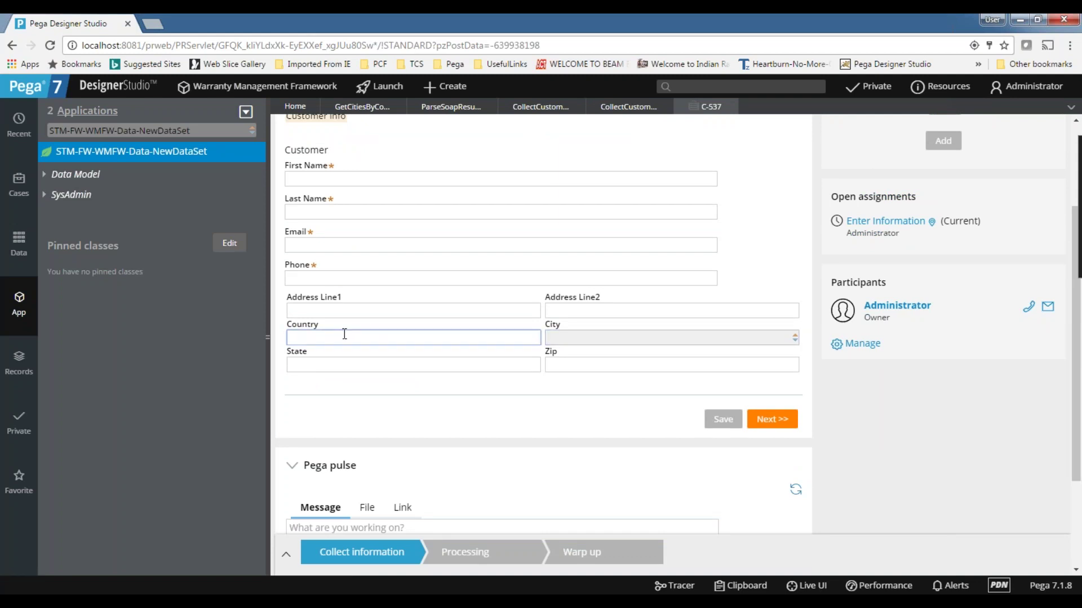
type("India")
left_click(530, 441)
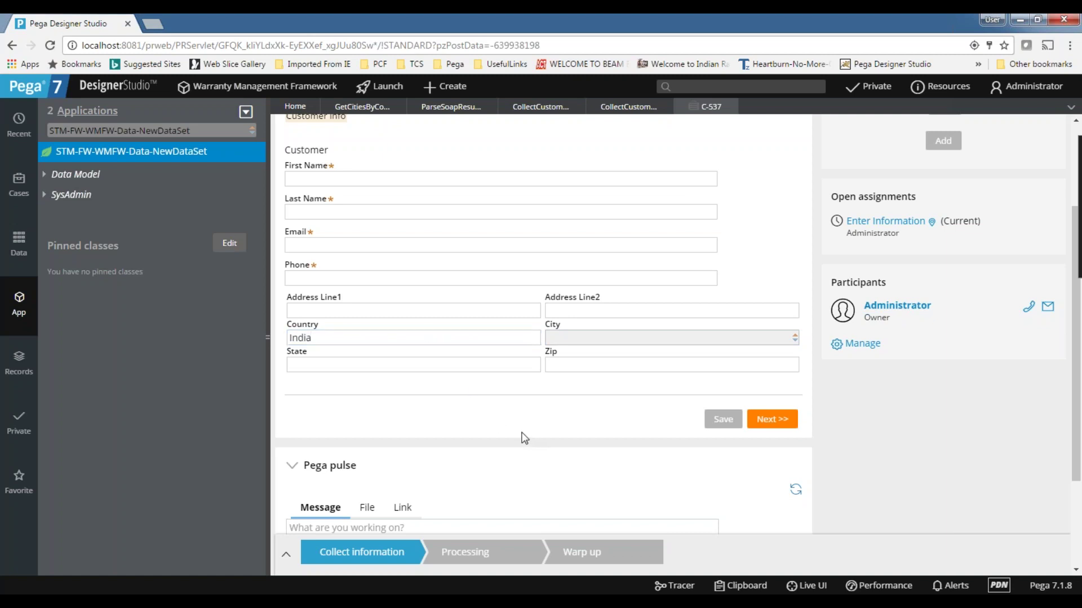
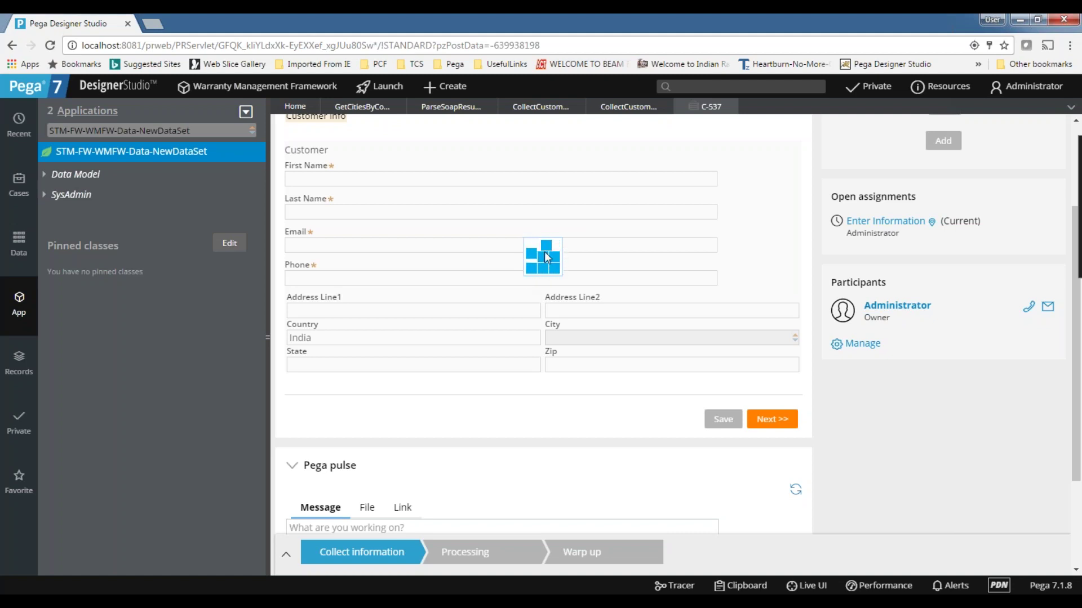
- Open the City dropdown and scroll through the Indian cities returned for India
left_click(572, 339)
scroll(586, 394, "down", 15)
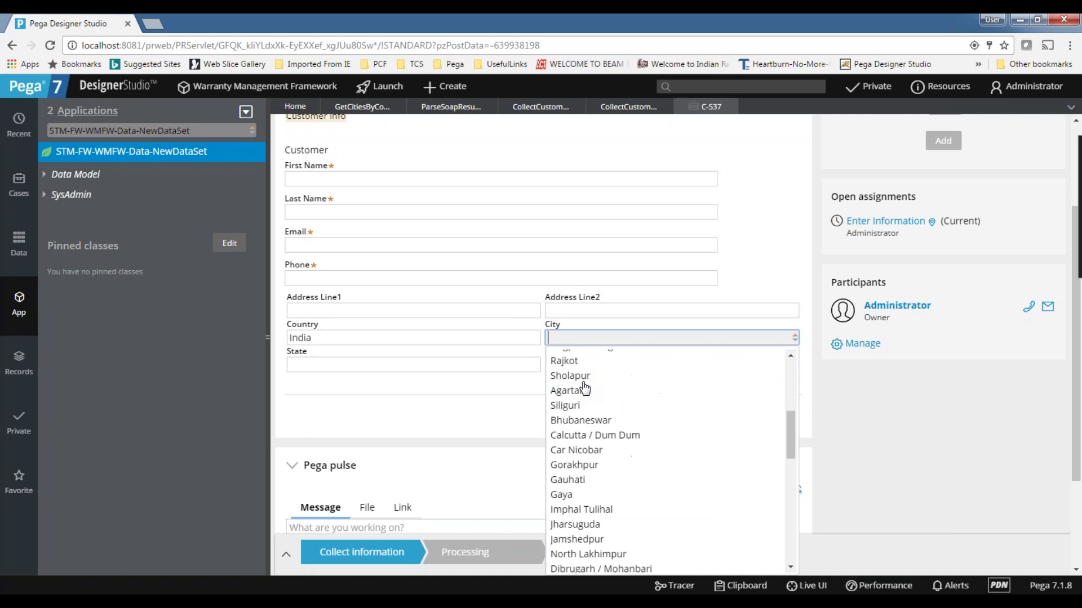
scroll(602, 507, "down", 5)
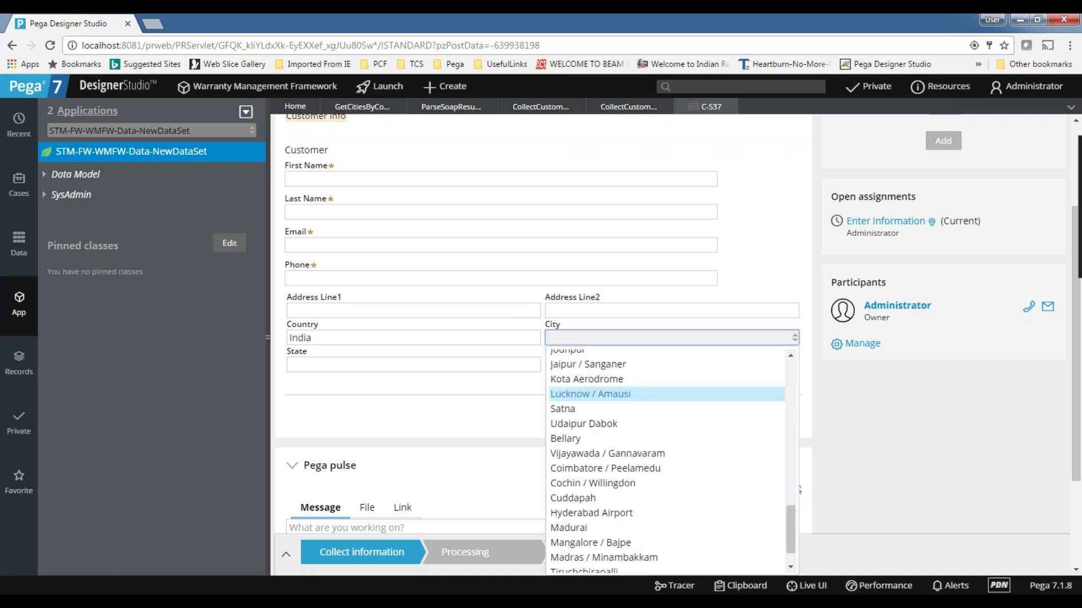
scroll(602, 518, "down", 3)
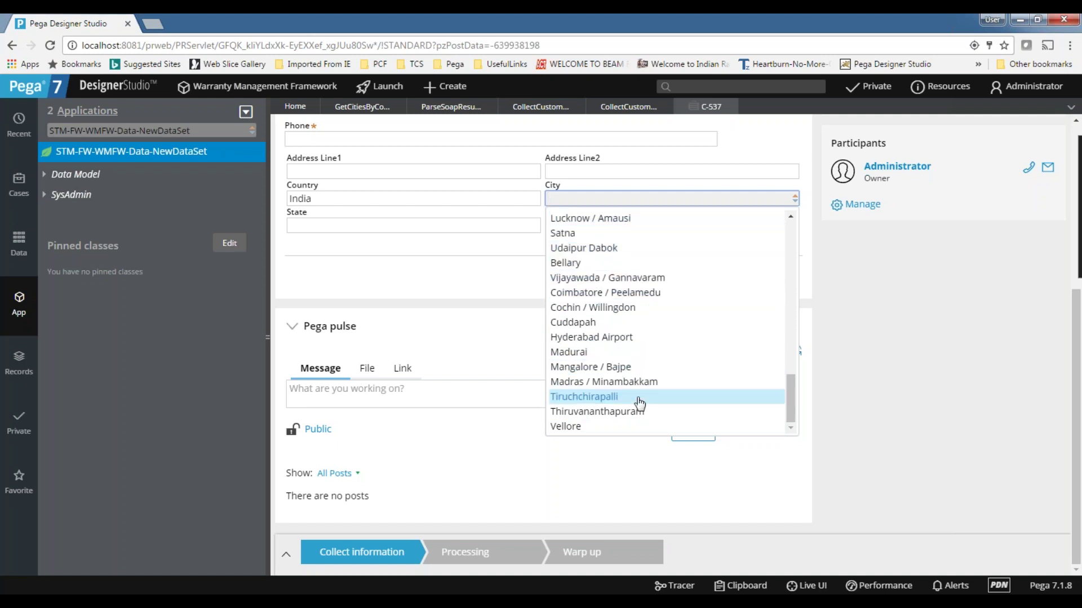
- Delete India from the Country field, leaving it empty
double_click(324, 200)
key("BackSpace")
left_click(305, 199)
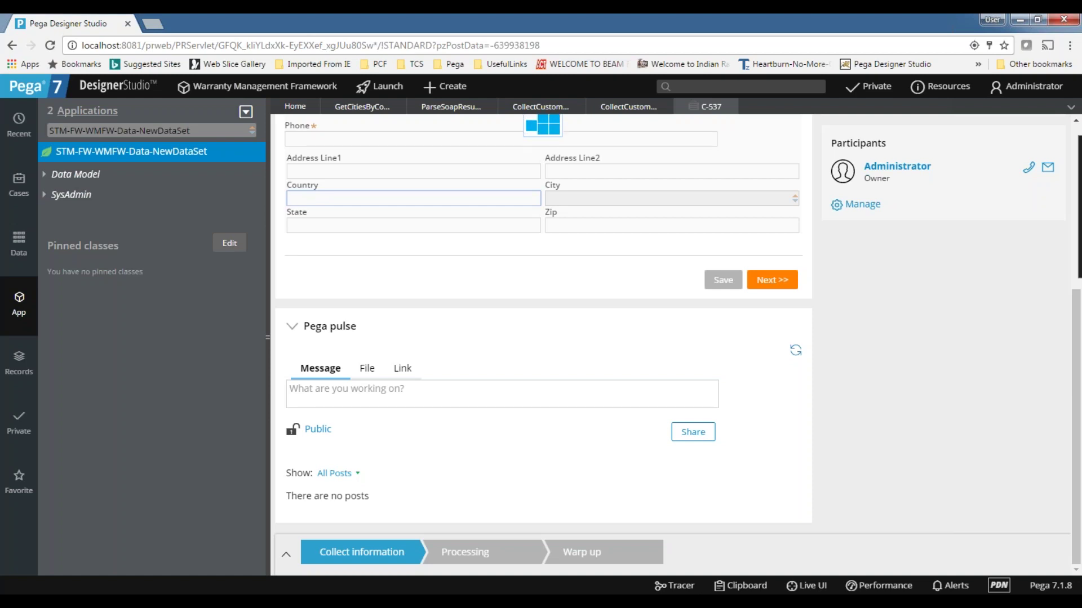
- Check the PRPC server console, then return to the claim form in the browser
scroll(475, 480, "up", 1)
scroll(475, 480, "down", 1)
key("alt+Tab")
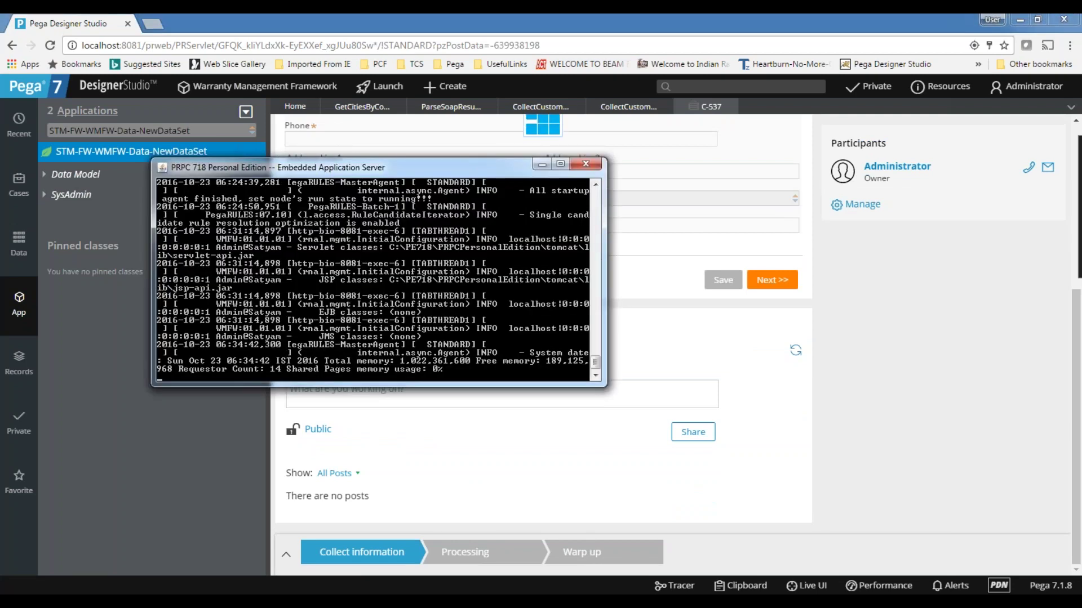
key("alt+Tab")
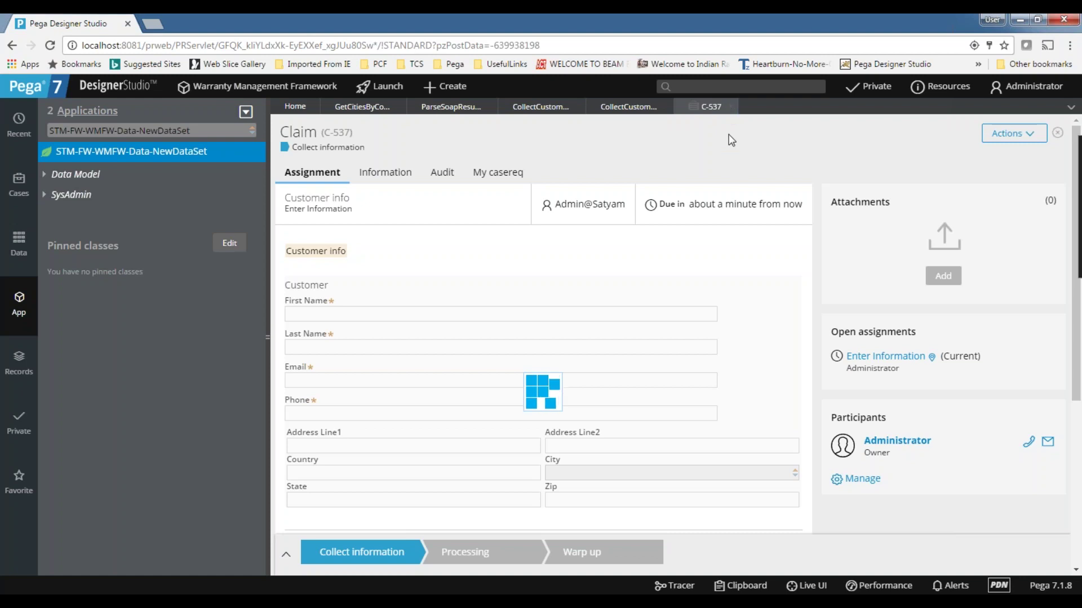
key("ctrl+a")
left_click(731, 107)
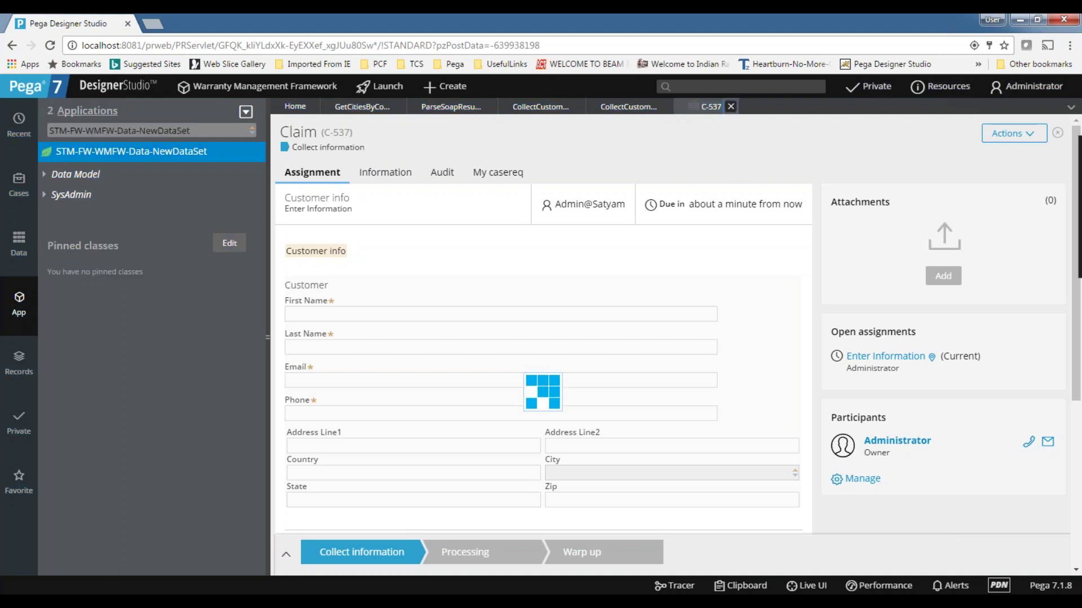
- Bring up the Clipboard Viewer window and close it
scroll(582, 355, "down", 4)
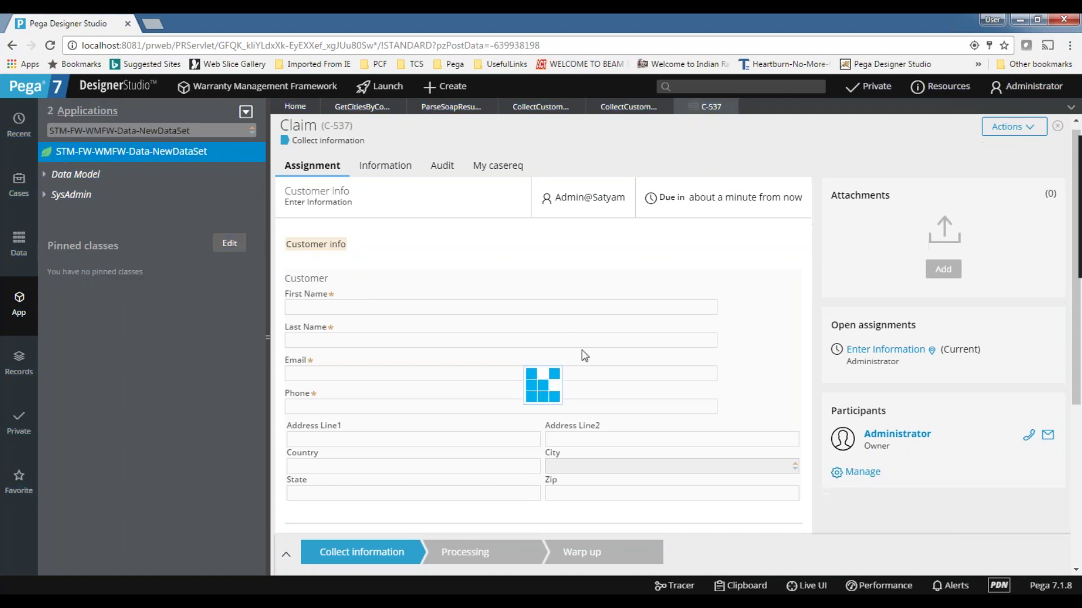
scroll(582, 355, "up", 4)
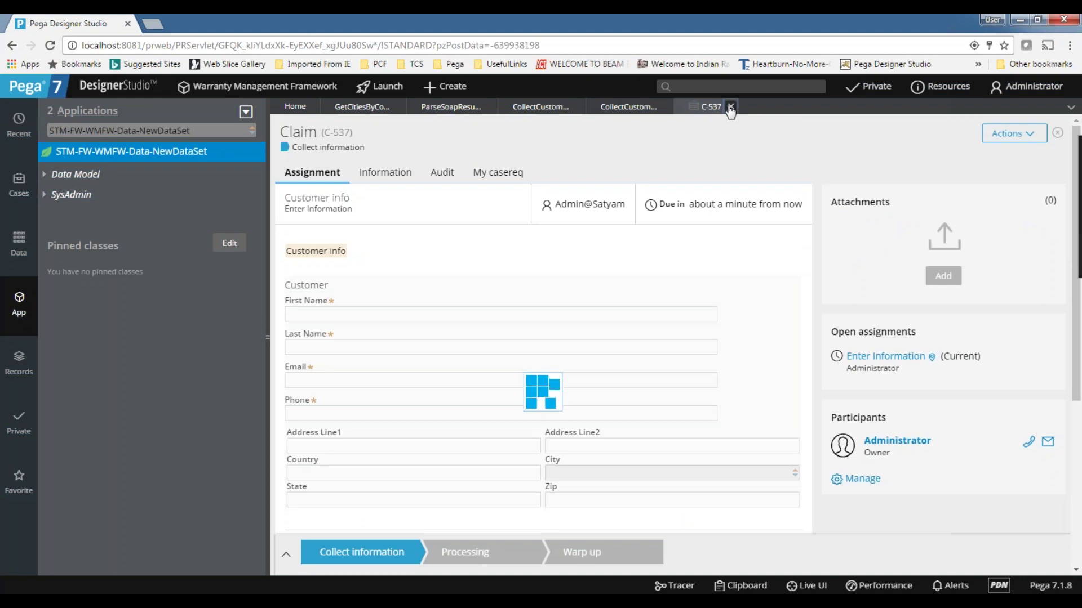
mouse_move(531, 576)
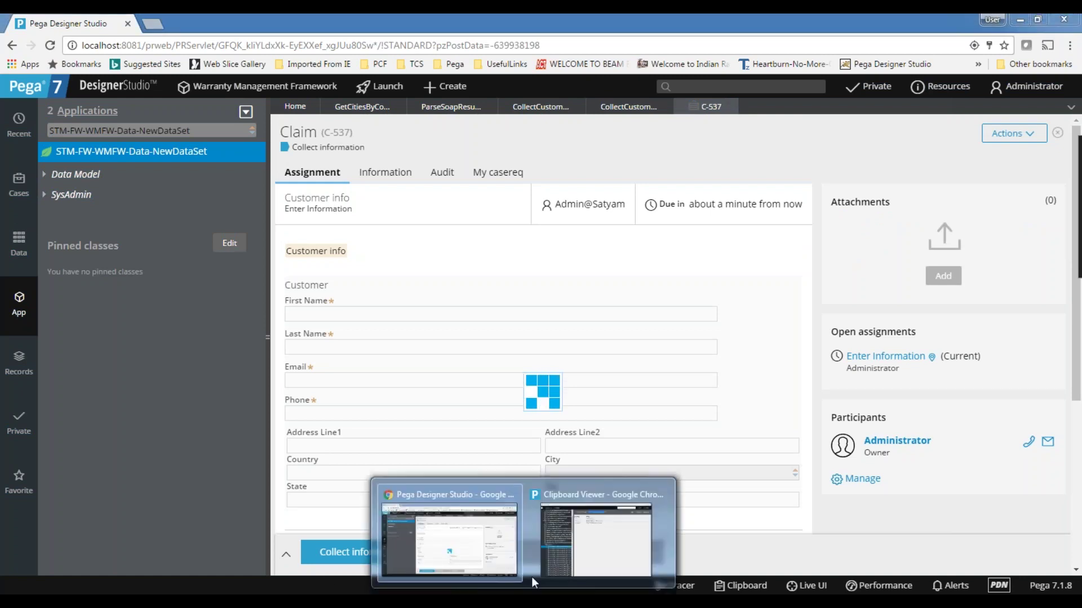
left_click(593, 544)
left_click(820, 160)
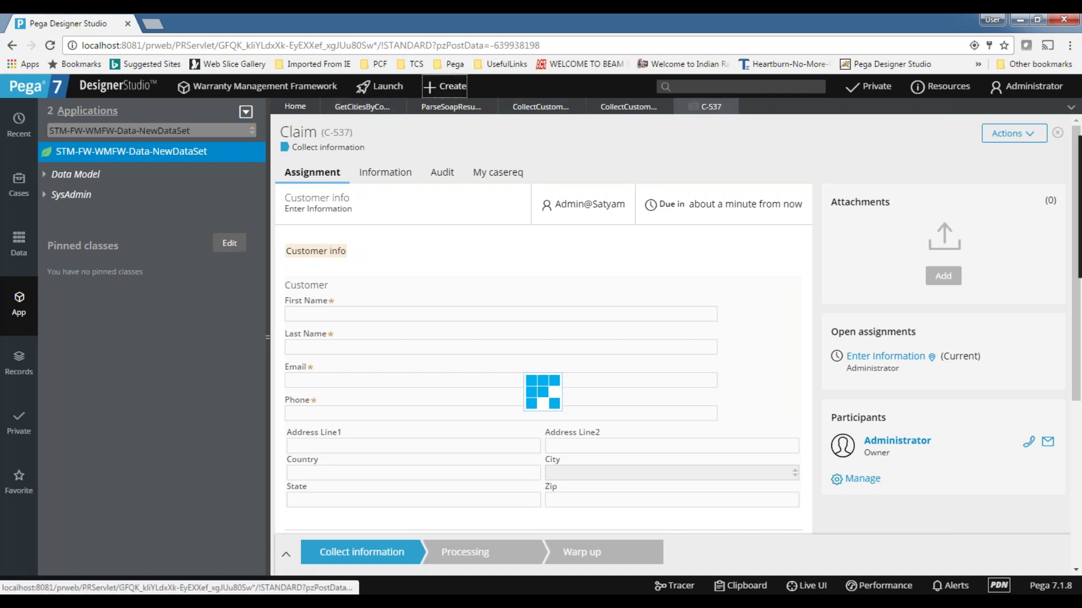
- Reload the claim C-537 page, minimize the server console, and switch to Excel
left_click(50, 45)
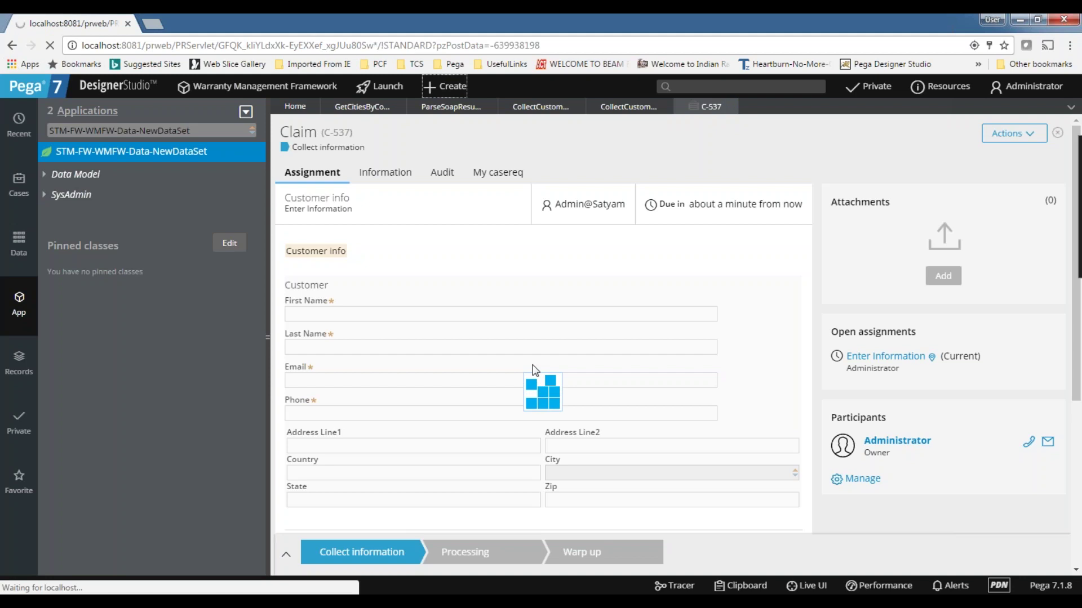
key("alt+Tab")
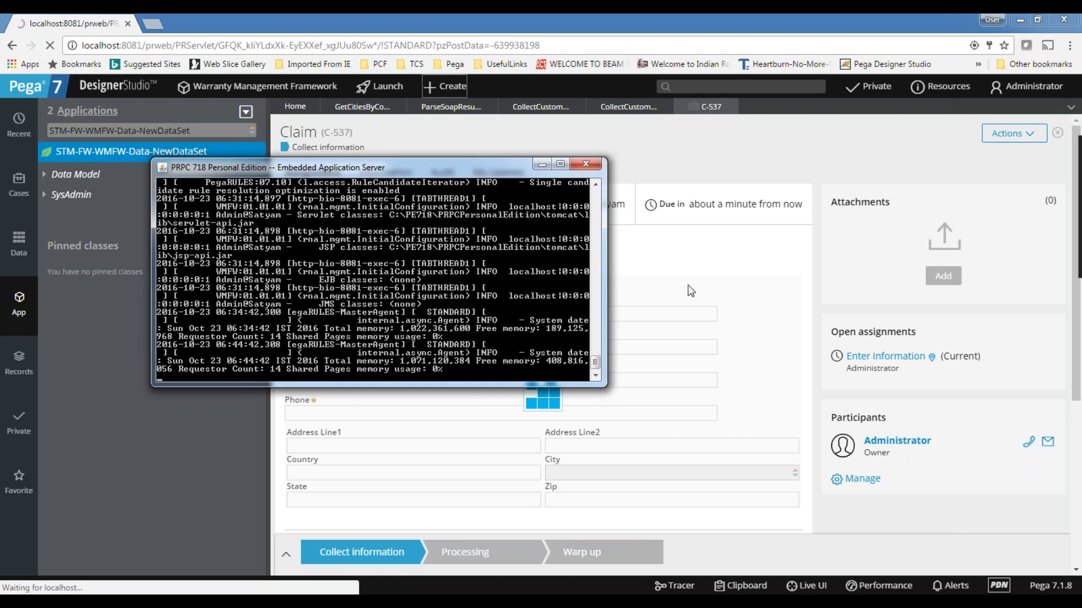
left_click(543, 164)
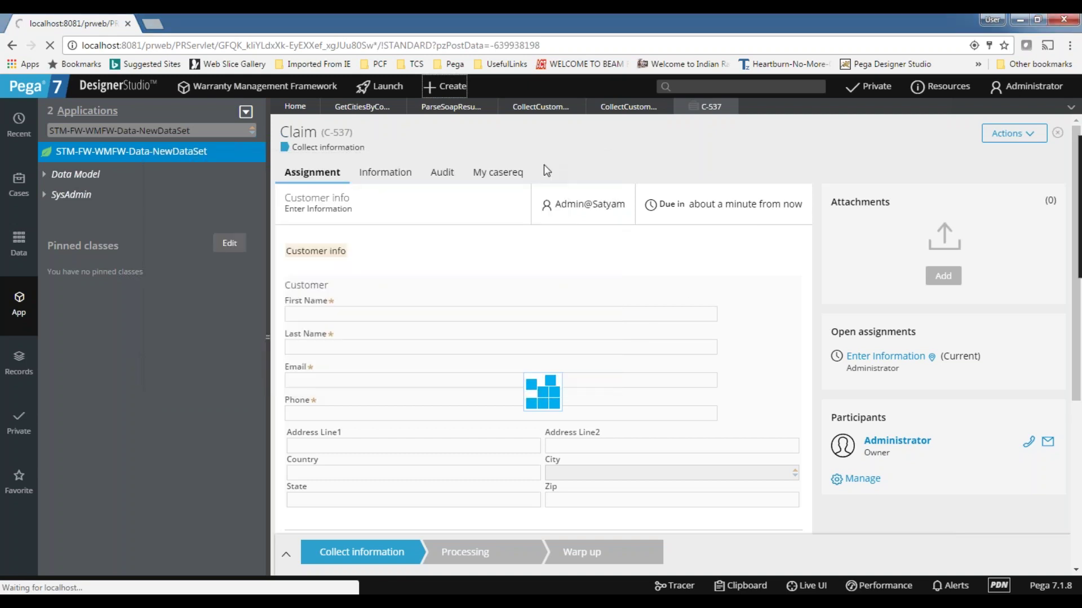
left_click(622, 601)
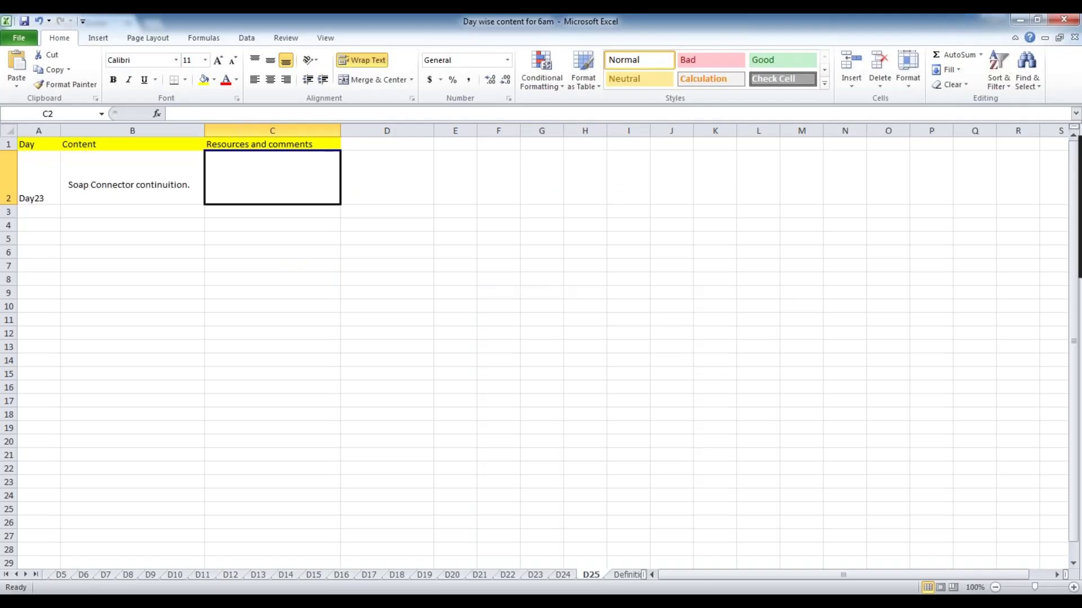
- Read the day's topic notes in cells A2–C2 of the current sheet
left_click(178, 191)
left_click(280, 175)
left_click(129, 196)
left_click(305, 178)
left_click(53, 185)
left_click(112, 188)
left_click(297, 178)
left_click(145, 176)
left_click(22, 194)
left_click(129, 183)
left_click(248, 180)
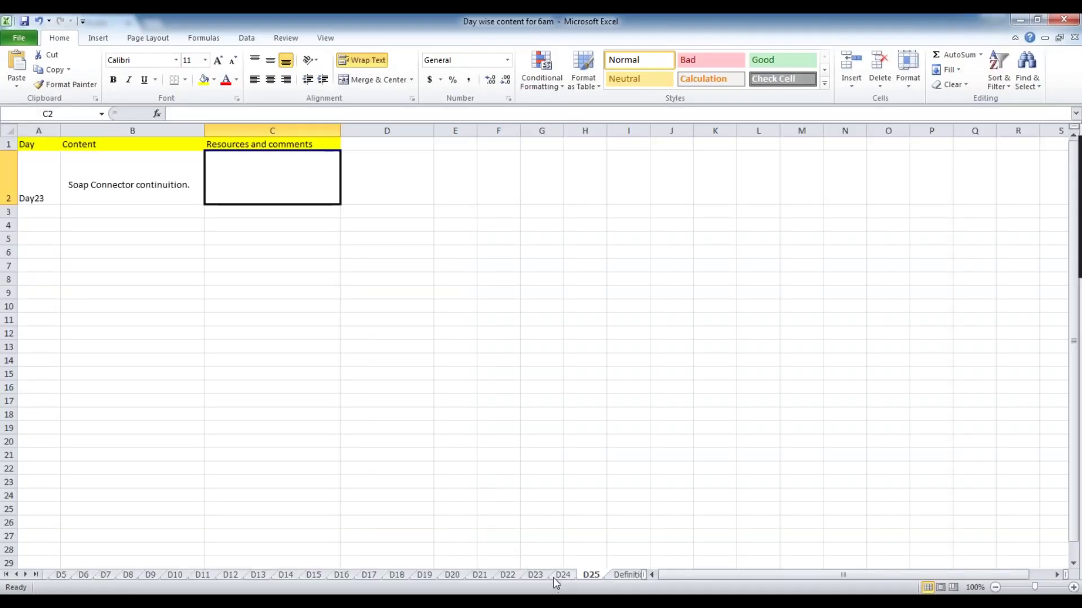
- Review sheets D21 through D25, ending on D25, then return to the Pega browser
left_click(556, 576)
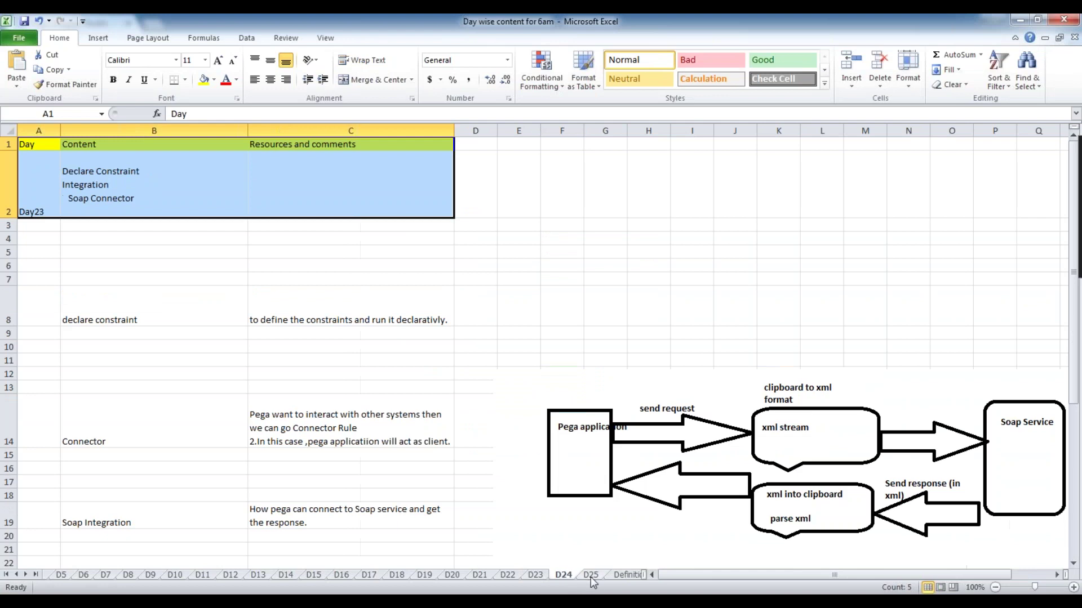
left_click(536, 575)
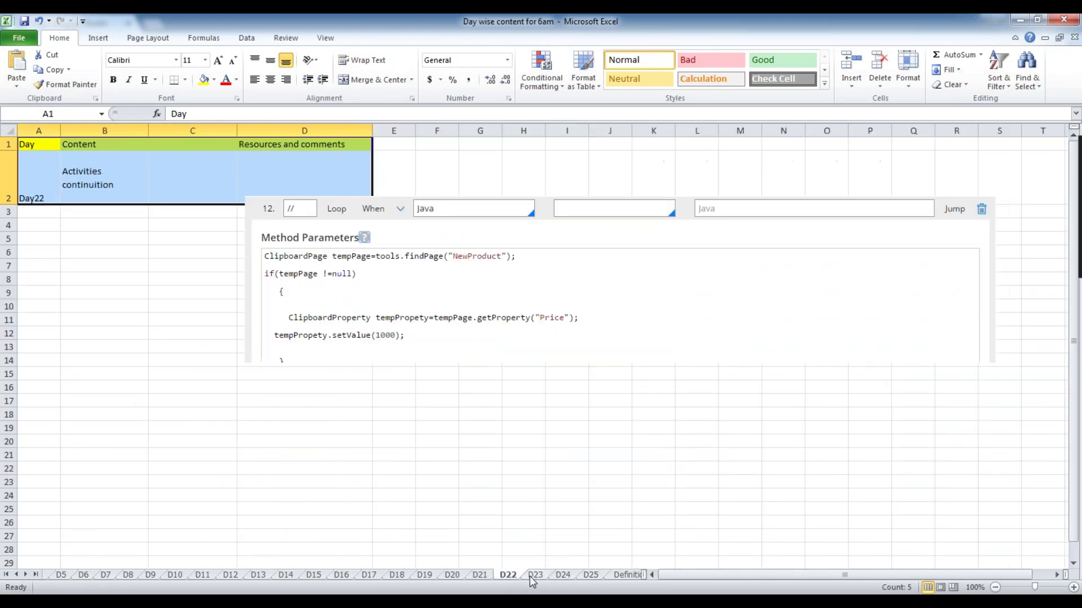
left_click(571, 574)
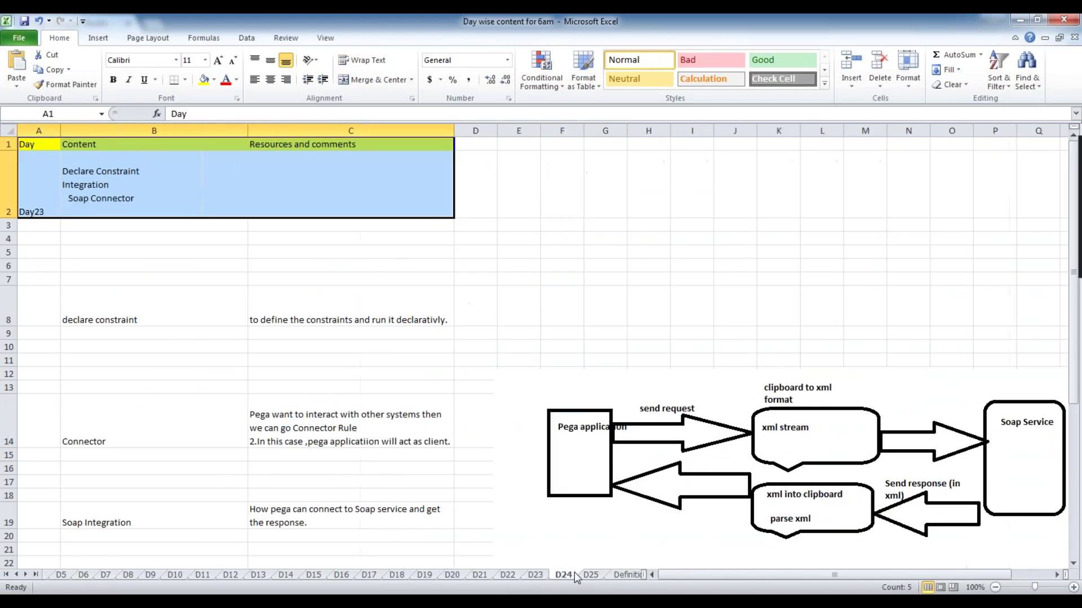
left_click(586, 574)
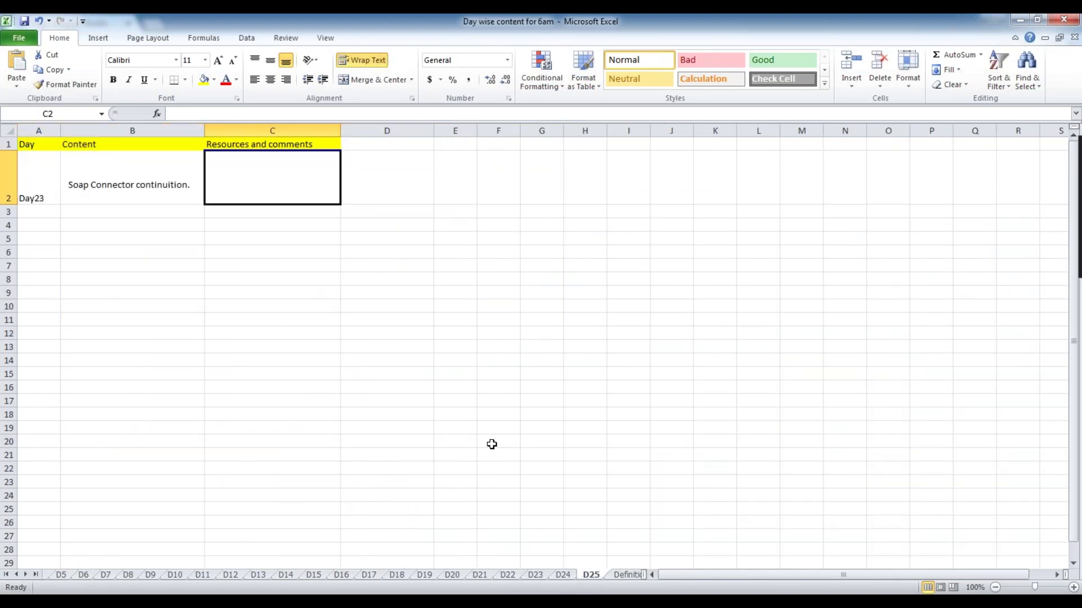
left_click(143, 186)
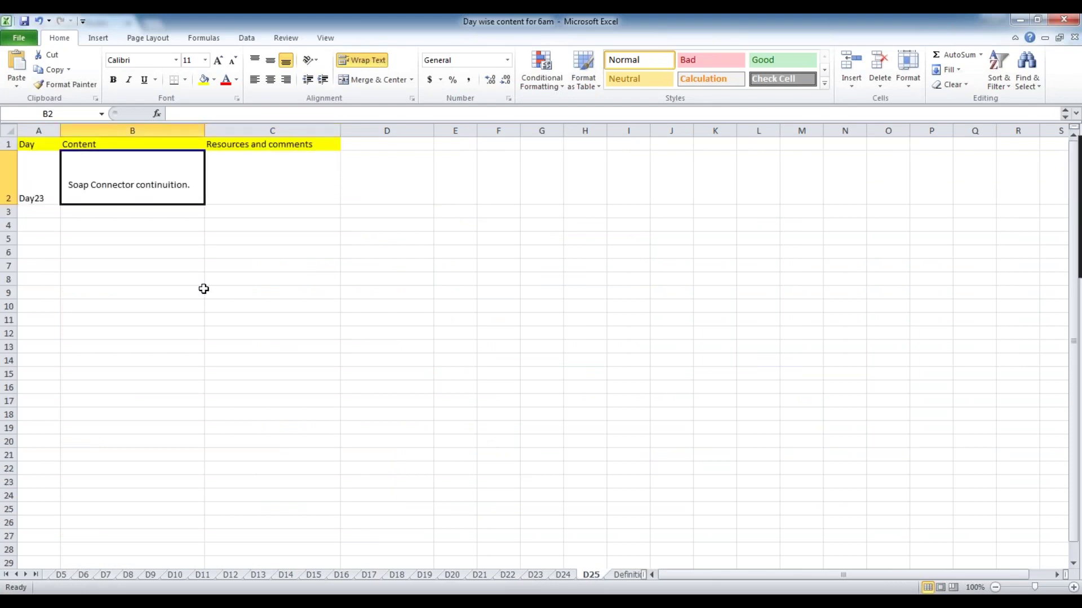
left_click(535, 575)
left_click(507, 574)
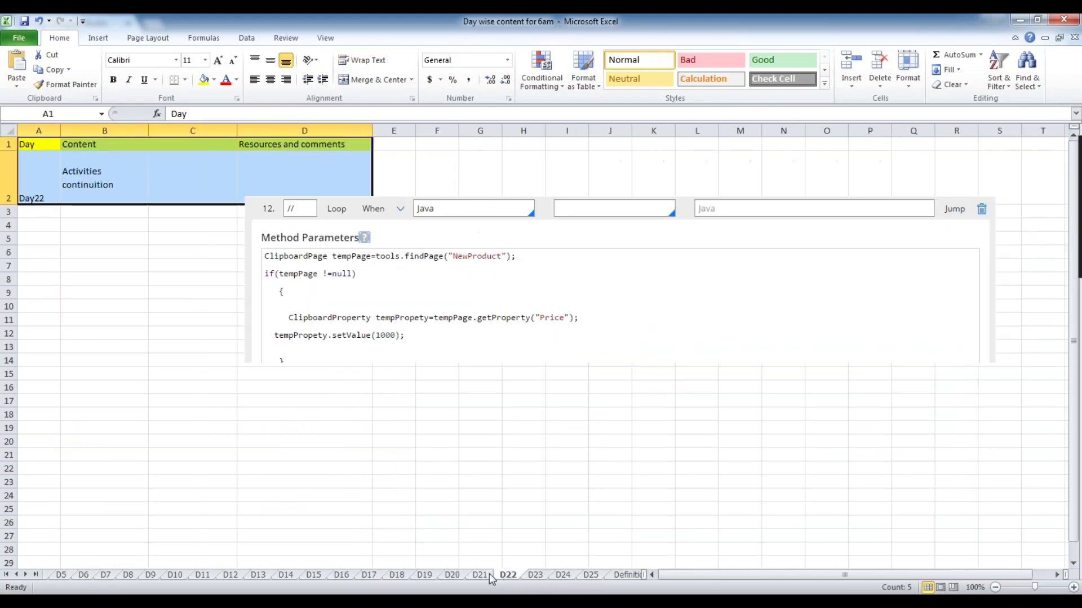
left_click(485, 575)
left_click(533, 574)
left_click(555, 574)
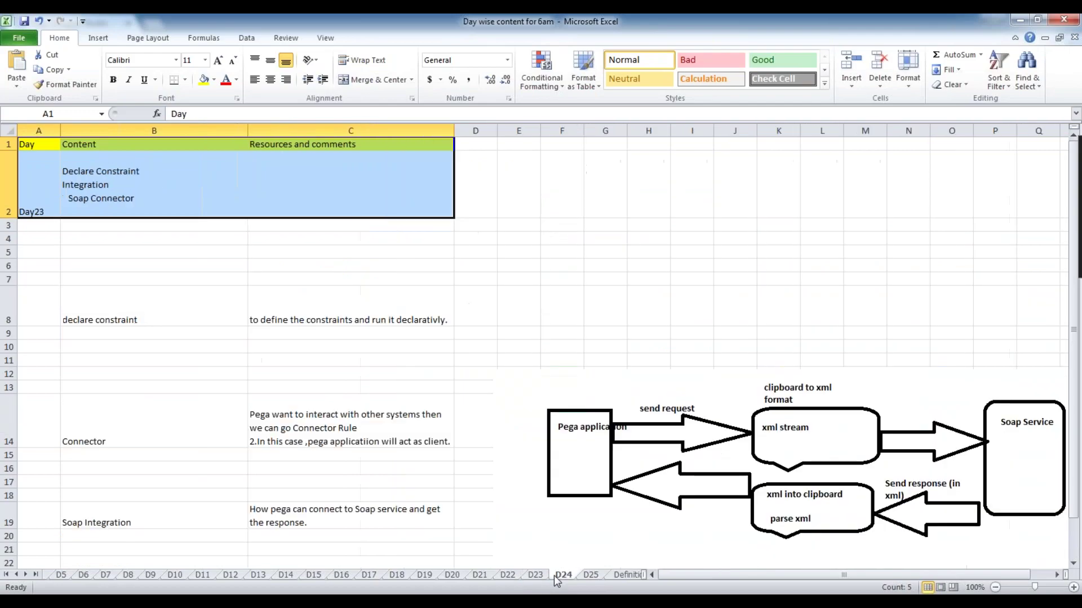
left_click(589, 576)
key("alt+Tab")
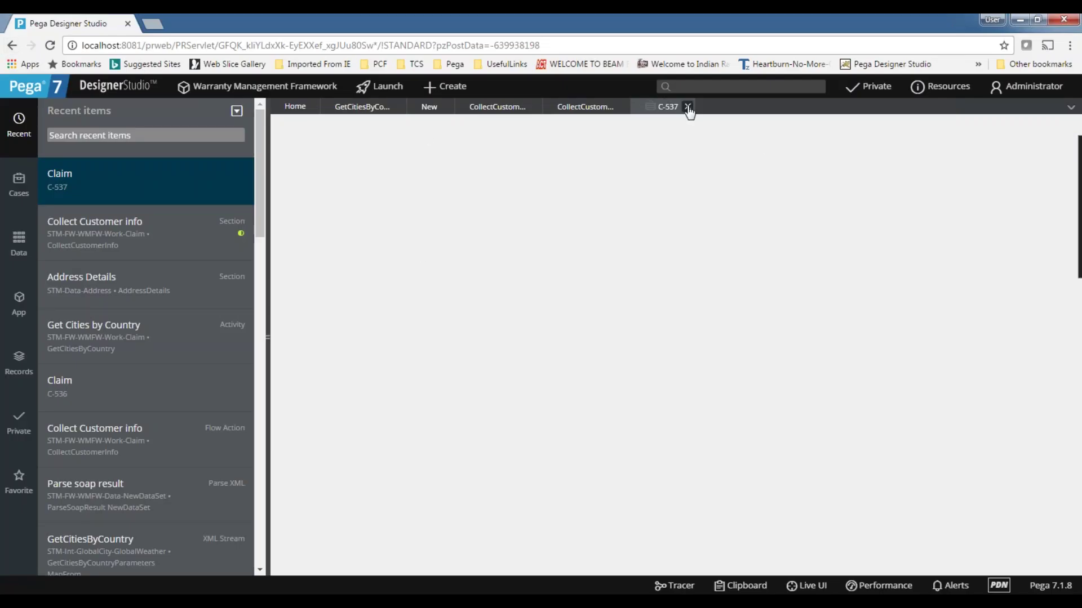
- Close claim C-537 and the customer-info section tab, then create new Claim case C-538
left_click(687, 109)
left_click(623, 107)
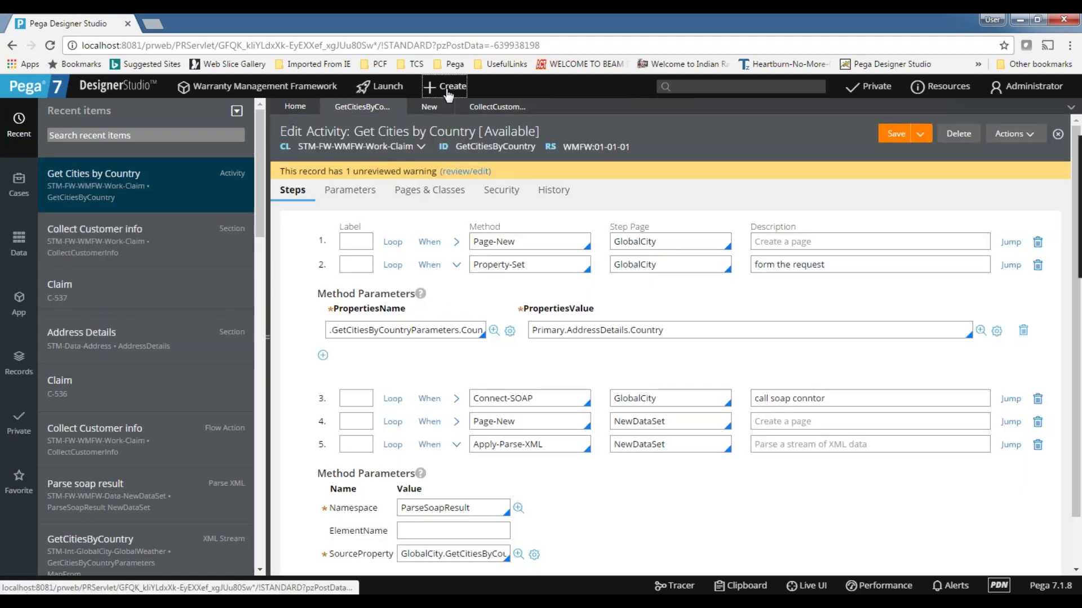
left_click(447, 90)
left_click(566, 107)
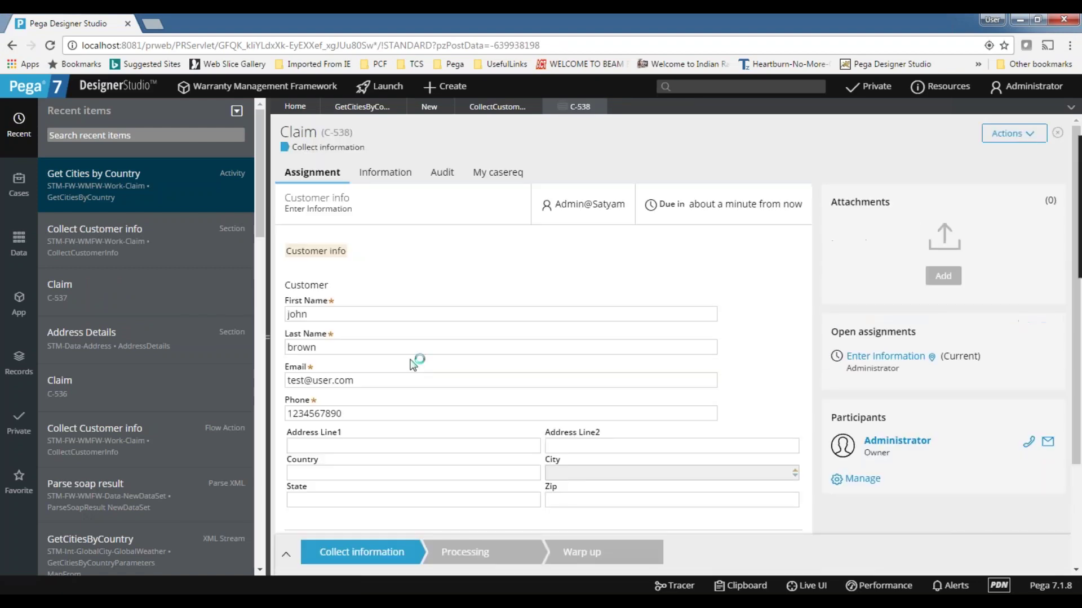
- Enter Pakistan as Country and list its cities, such as Jacobabad, Multan and Peshawar, in City
scroll(338, 406, "down", 1)
left_click(339, 407)
type("Pakistan")
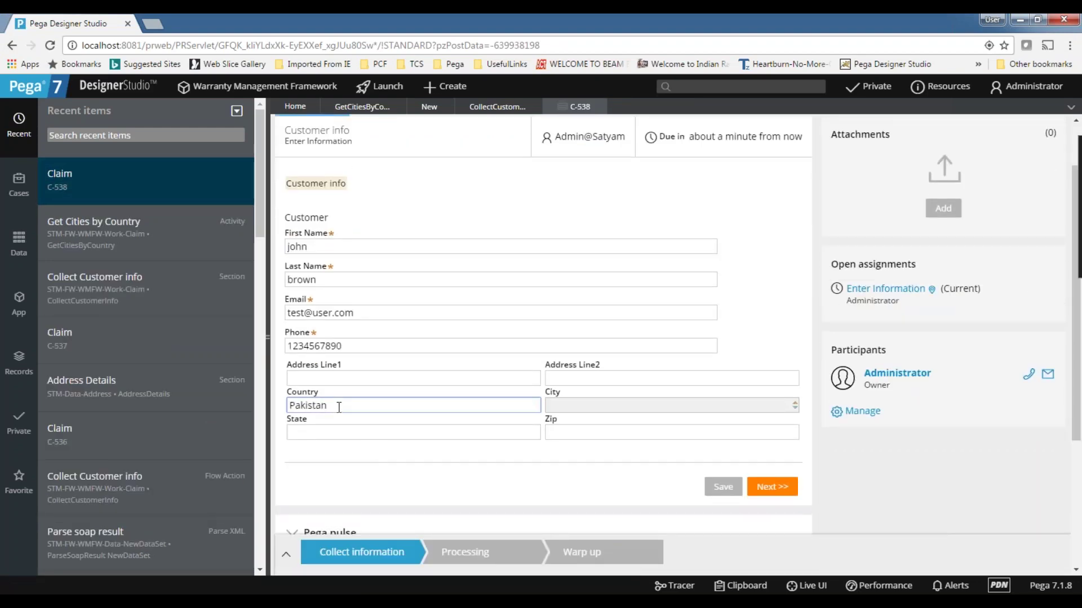
key("Tab")
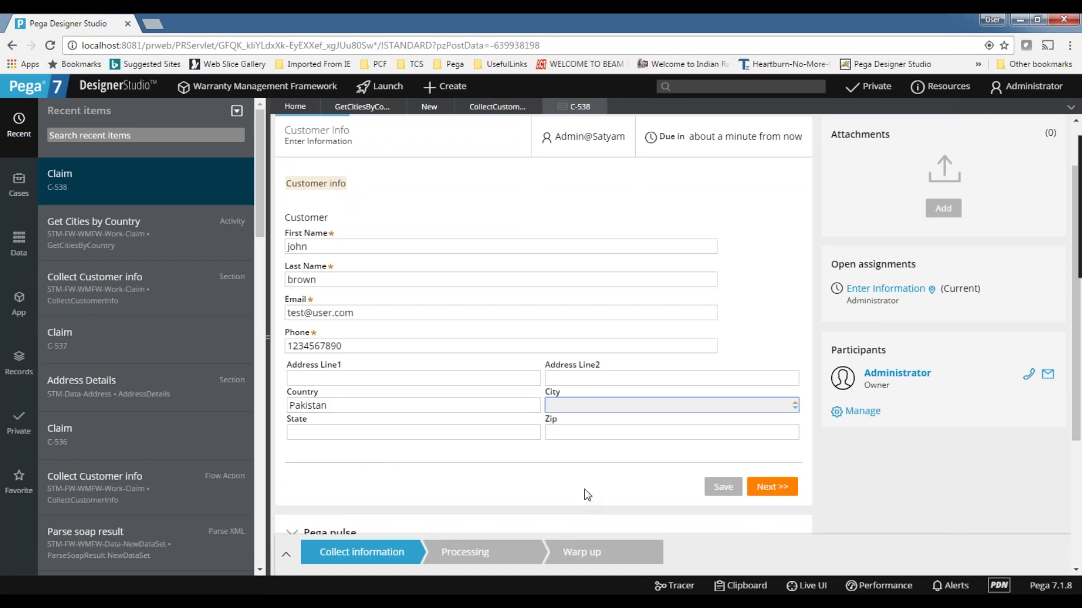
left_click(671, 405)
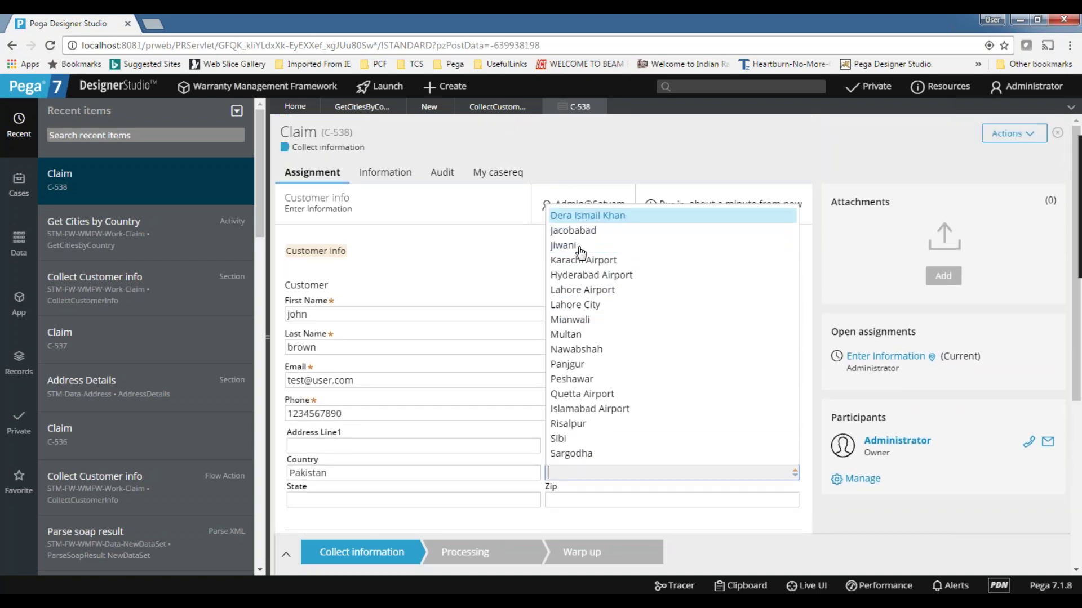
left_click_drag(560, 245, 567, 245)
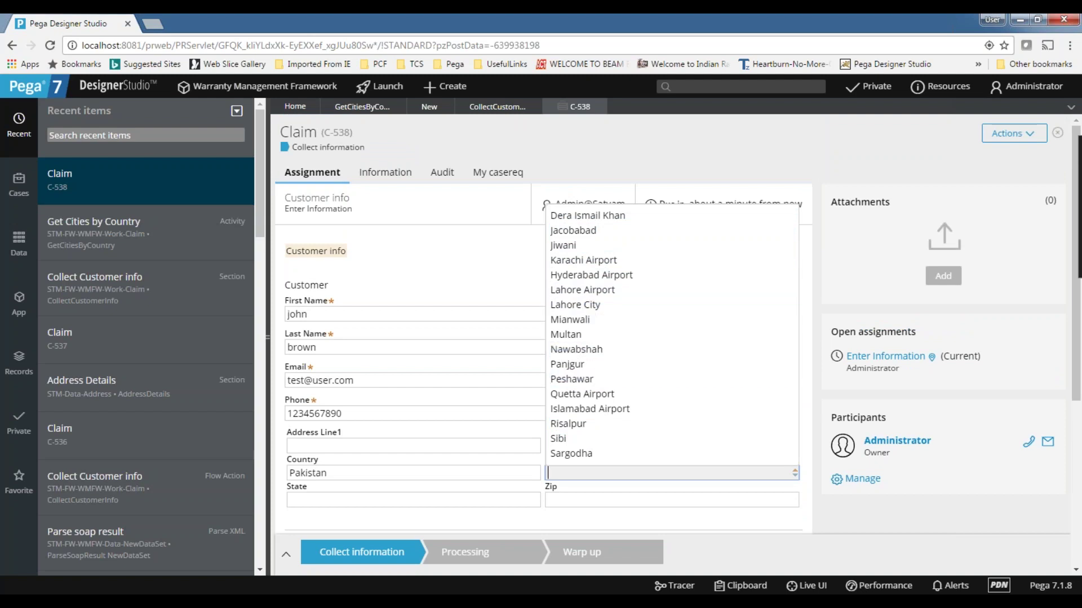
left_click_drag(347, 476, 169, 472)
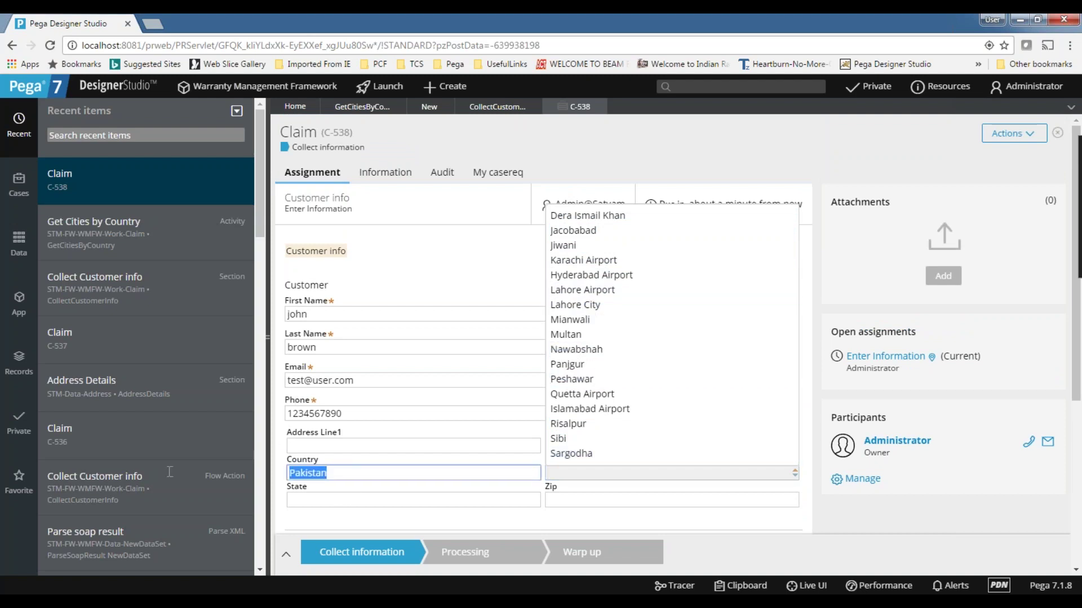
- Change Country to Australia and browse the Australian airports returned in City
type("Austra")
key("BackSpace")
key("BackSpace")
type("ralia")
key("Tab")
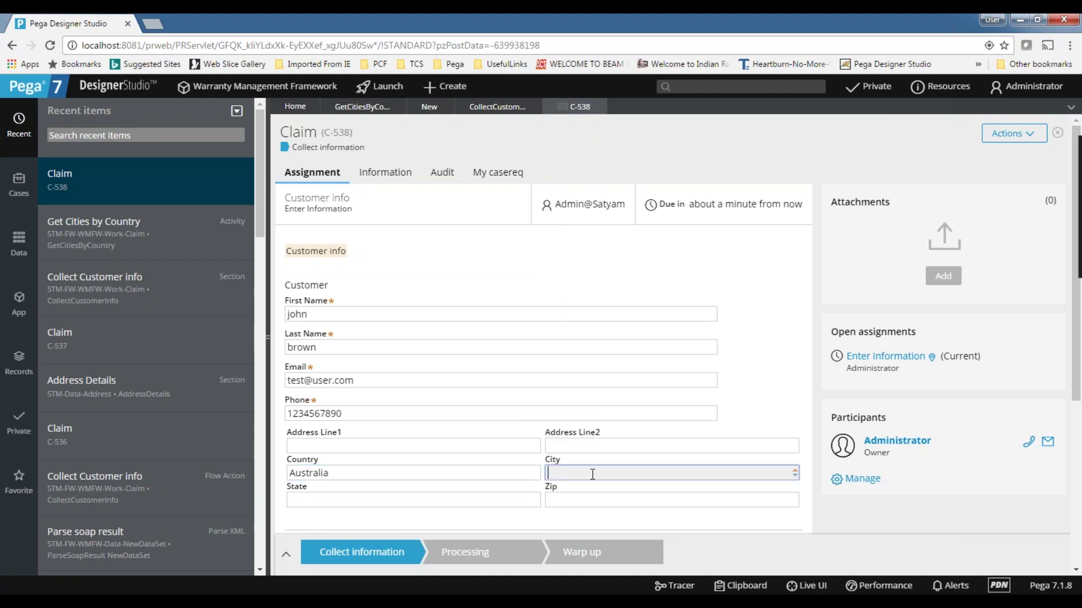
left_click(592, 475)
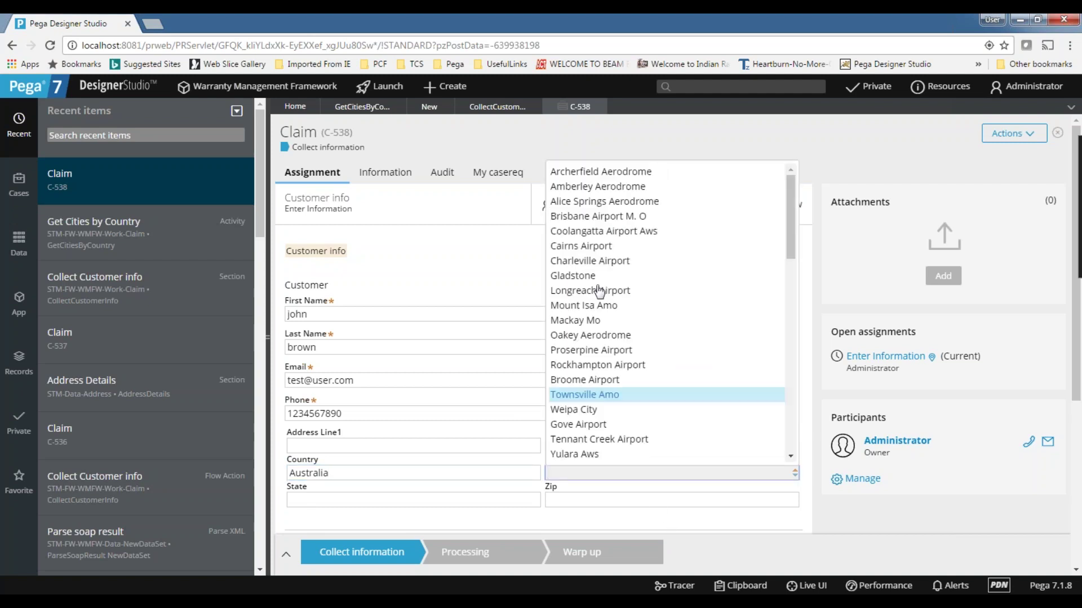
scroll(614, 265, "down", 5)
scroll(635, 350, "up", 5)
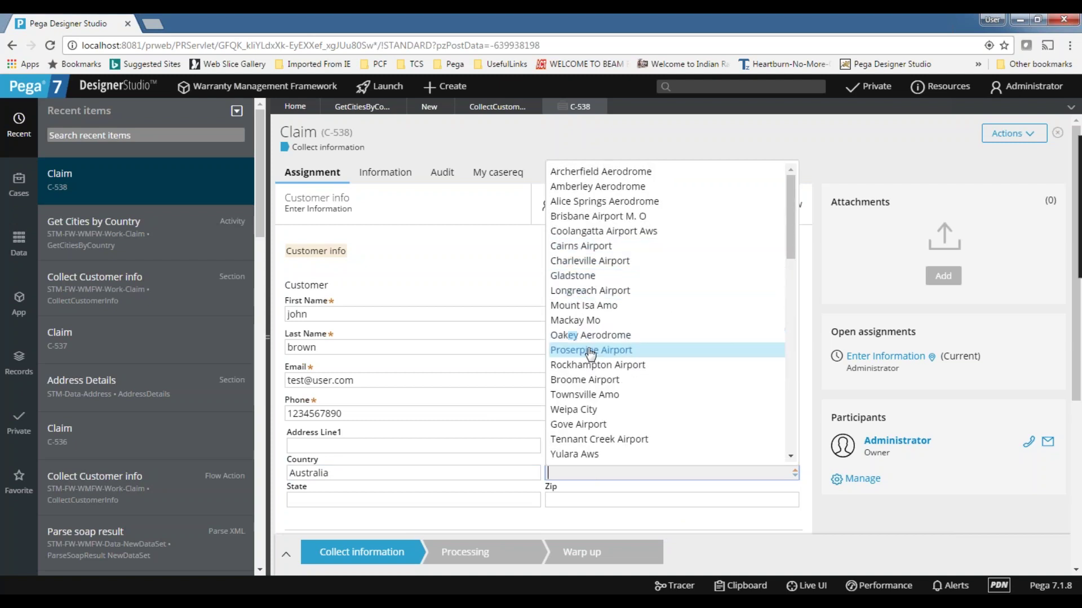
scroll(590, 353, "down", 1)
scroll(614, 346, "down", 2)
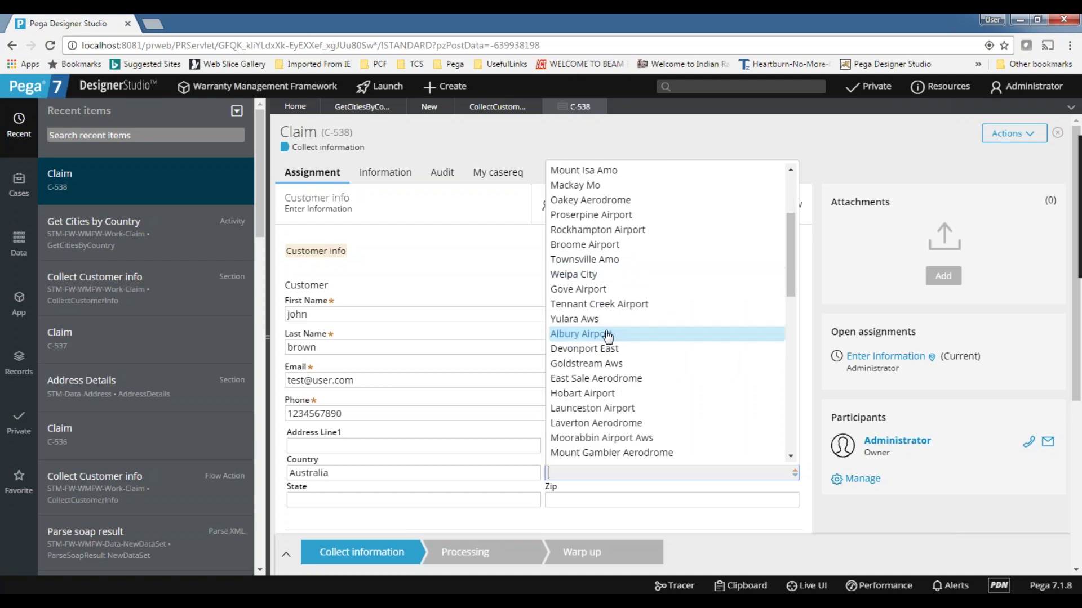
scroll(640, 356, "down", 3)
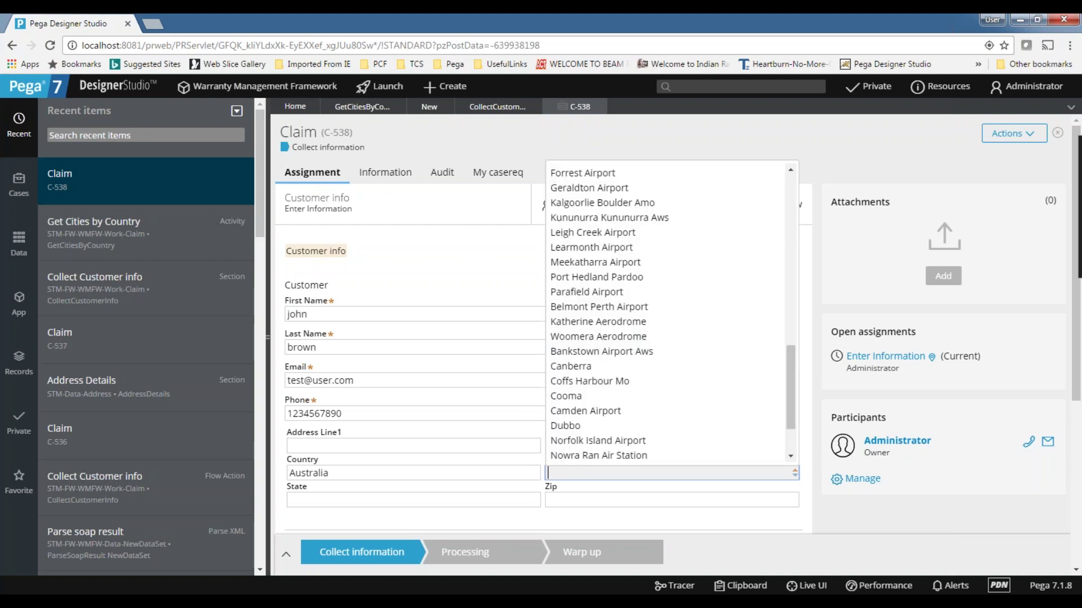
left_click(772, 551)
- Type 'sy' in City to bring up the Sydney Airport suggestion
left_click(585, 477)
type("s")
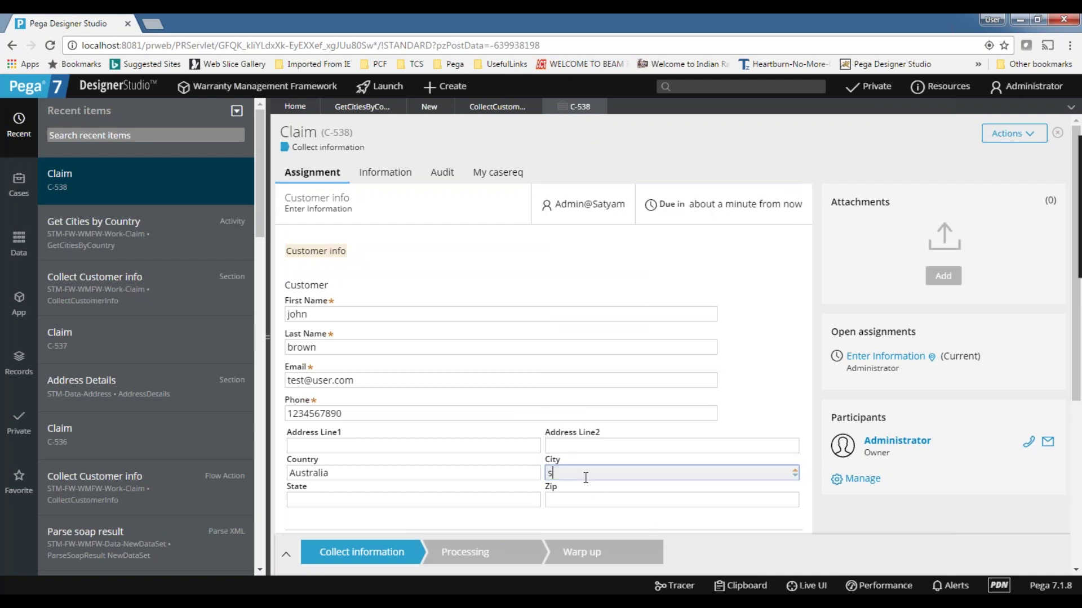
type("y")
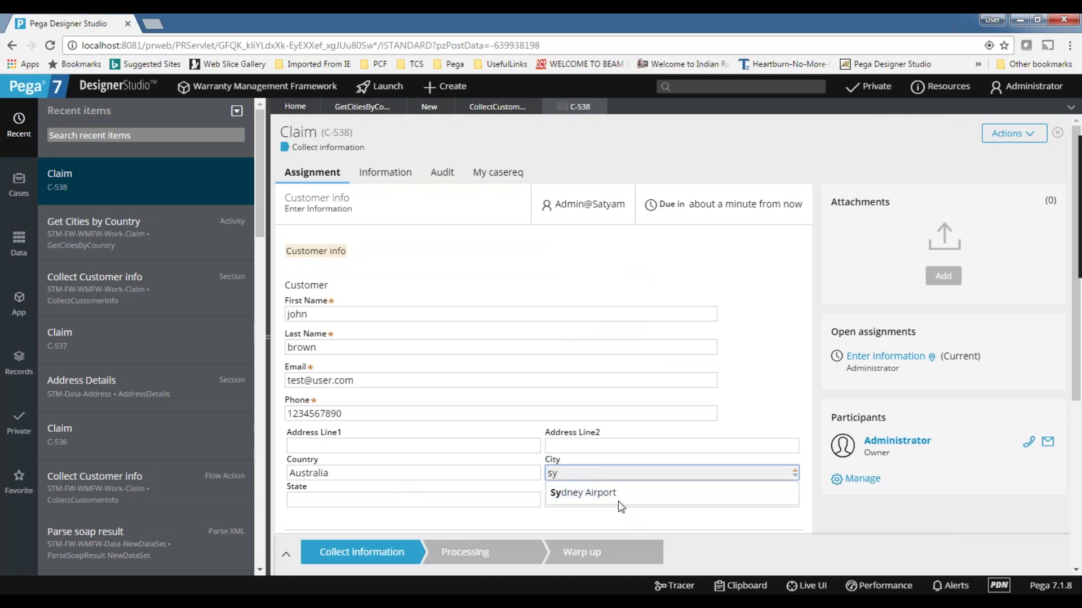
key("Down")
- Clear the City and Country fields
left_click_drag(586, 471, 491, 472)
key("BackSpace")
left_click_drag(354, 479, 145, 481)
key("BackSpace")
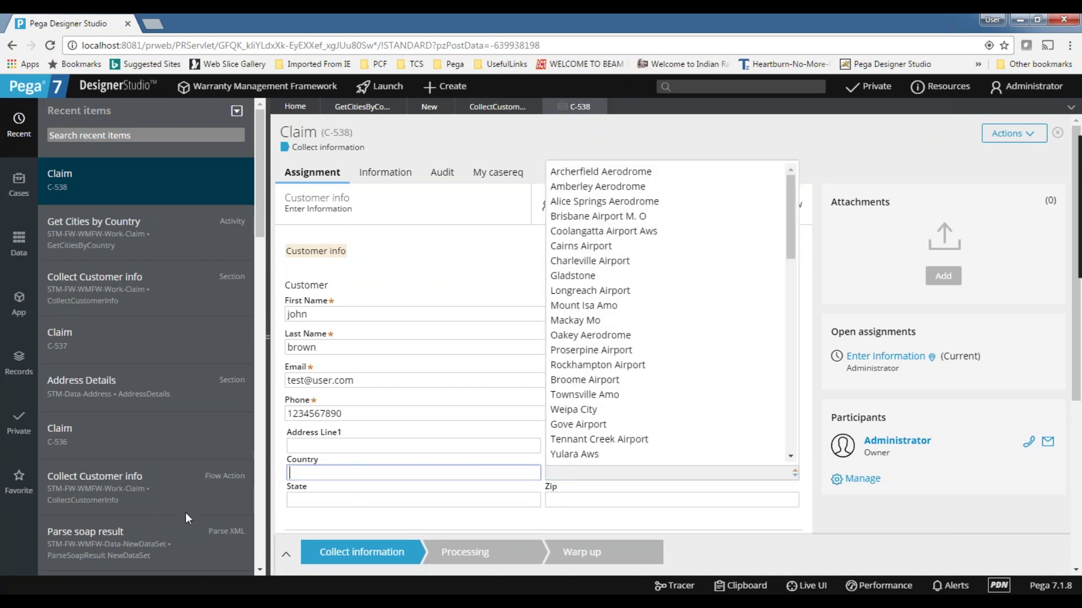
left_click(318, 520)
left_click(317, 474)
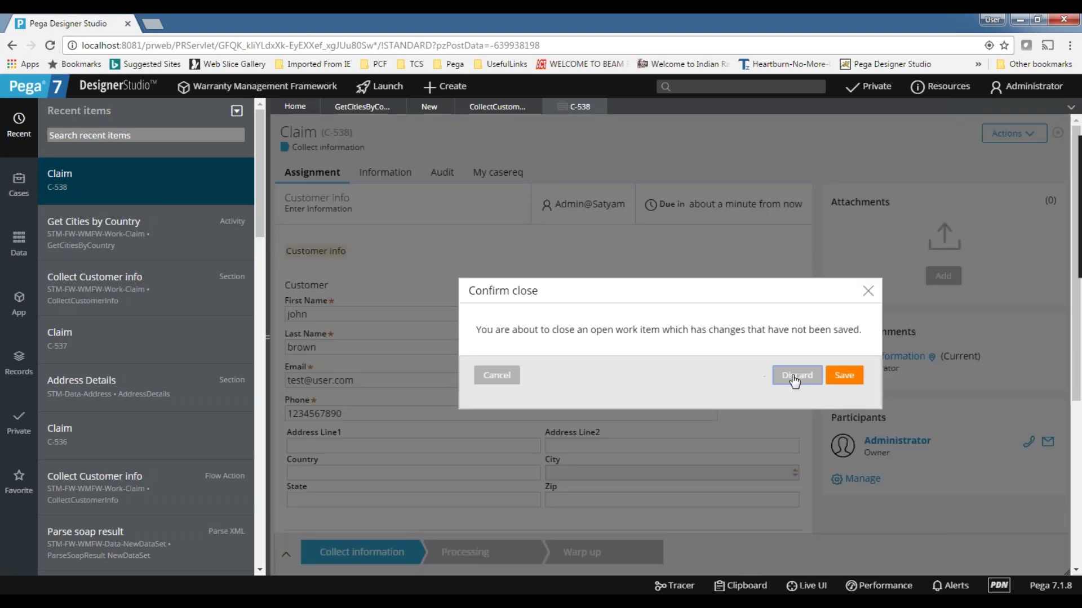
- Close claim C-538 discarding unsaved changes, then switch to the Day wise content workbook
left_click(794, 378)
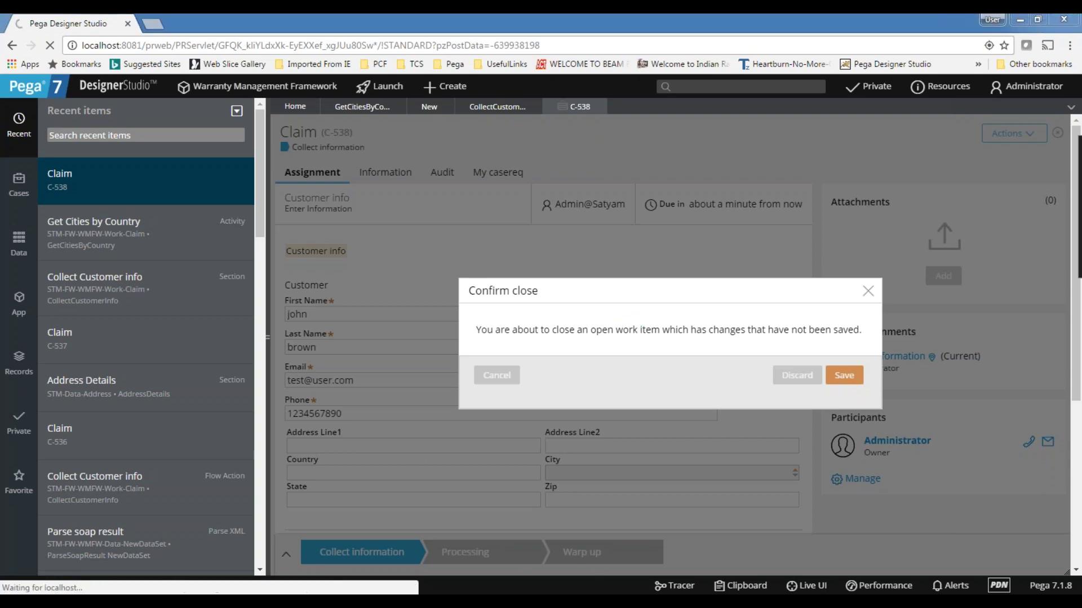
left_click(527, 602)
- Add 'Soap Service' as a new line in cell B2 of sheet D25, then return to Pega
double_click(196, 185)
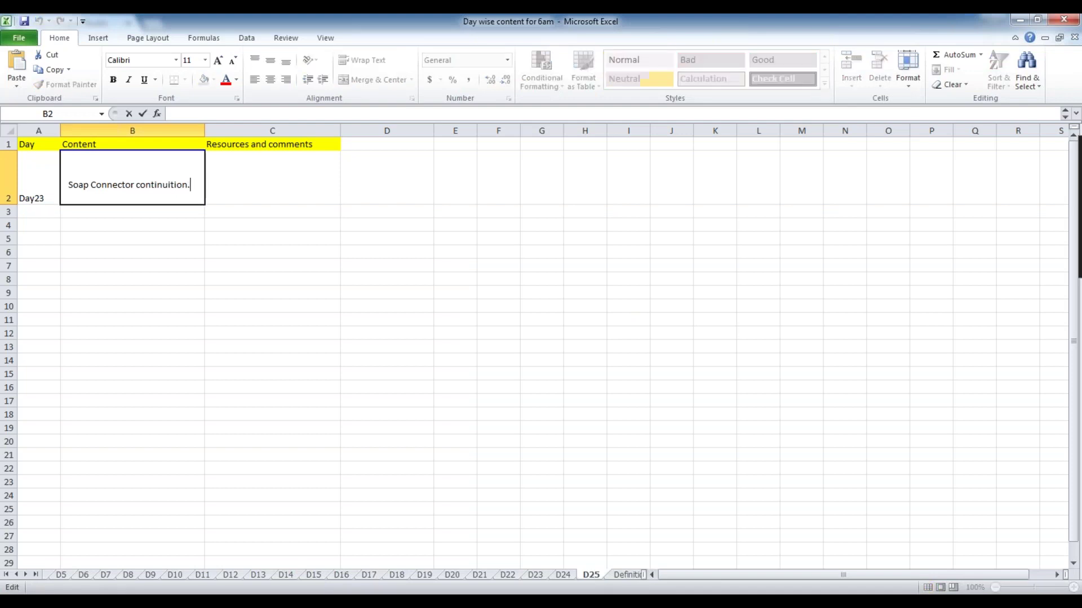
key("alt+Return")
type("Soap Service")
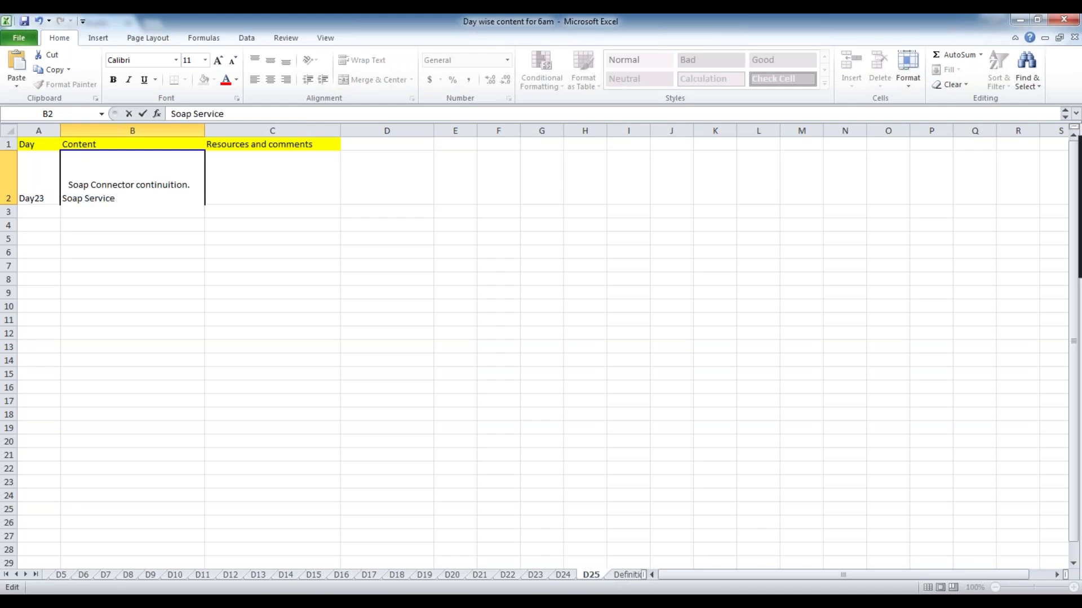
left_click(188, 270)
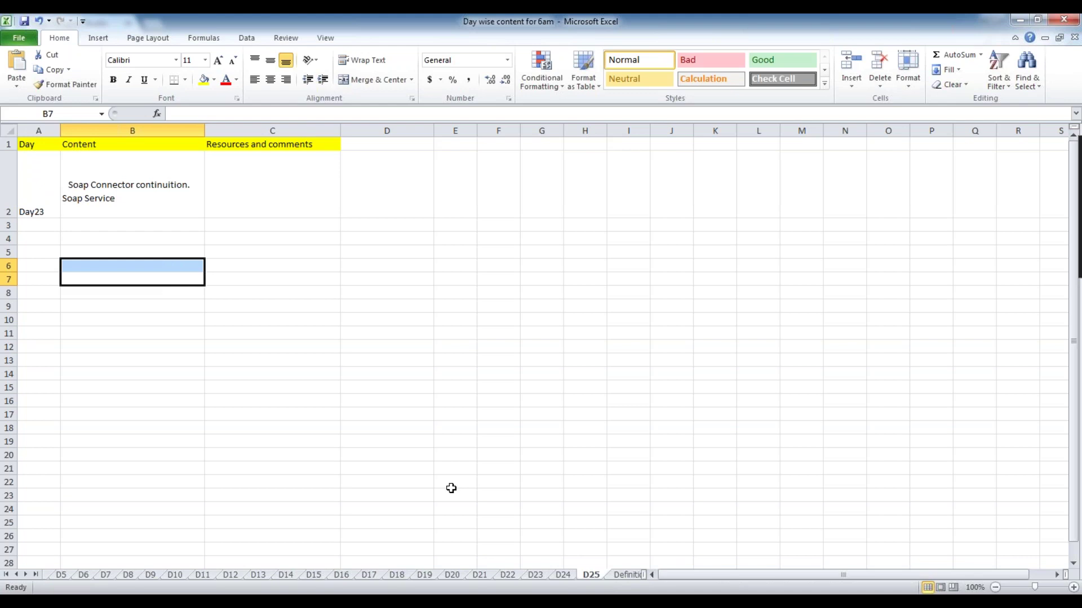
key("alt+Tab")
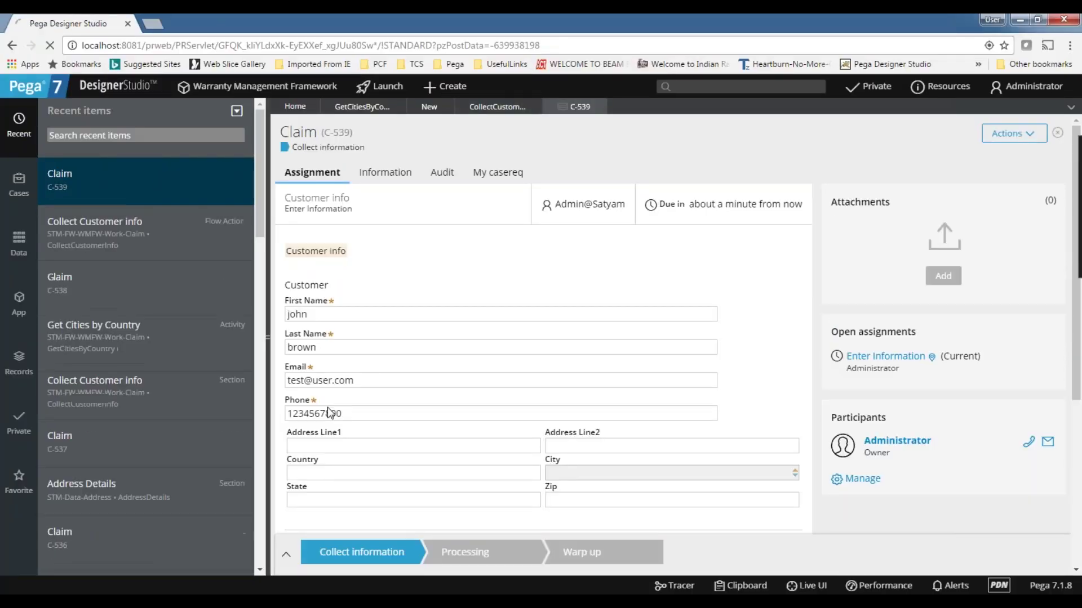
- Type Mayanmar into claim C-539's Country field and move on to City
scroll(331, 413, "down", 3)
left_click(318, 336)
type("Mayanmar")
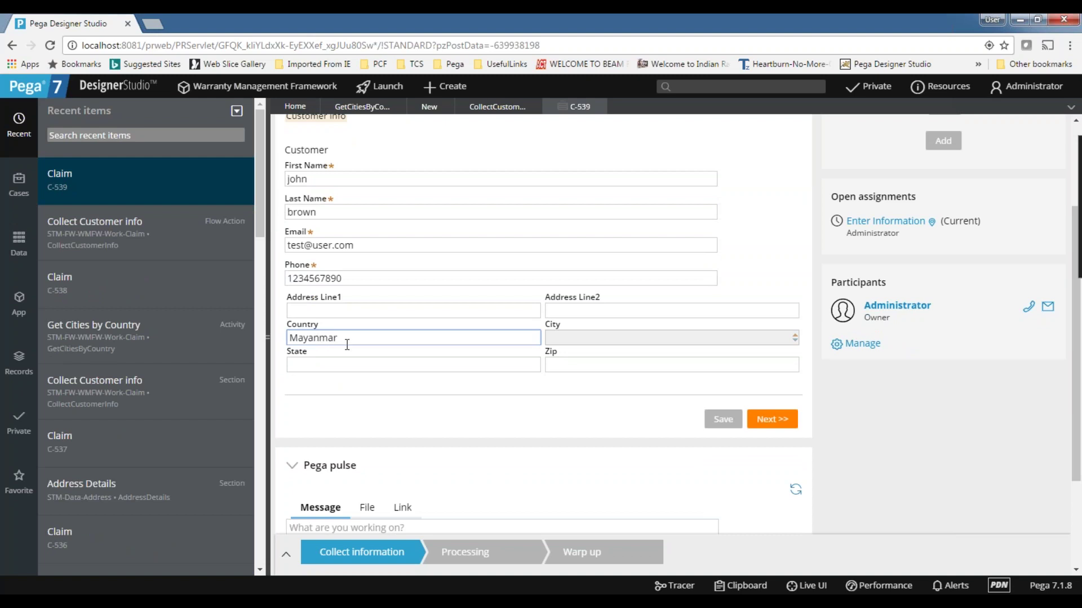
key("Tab")
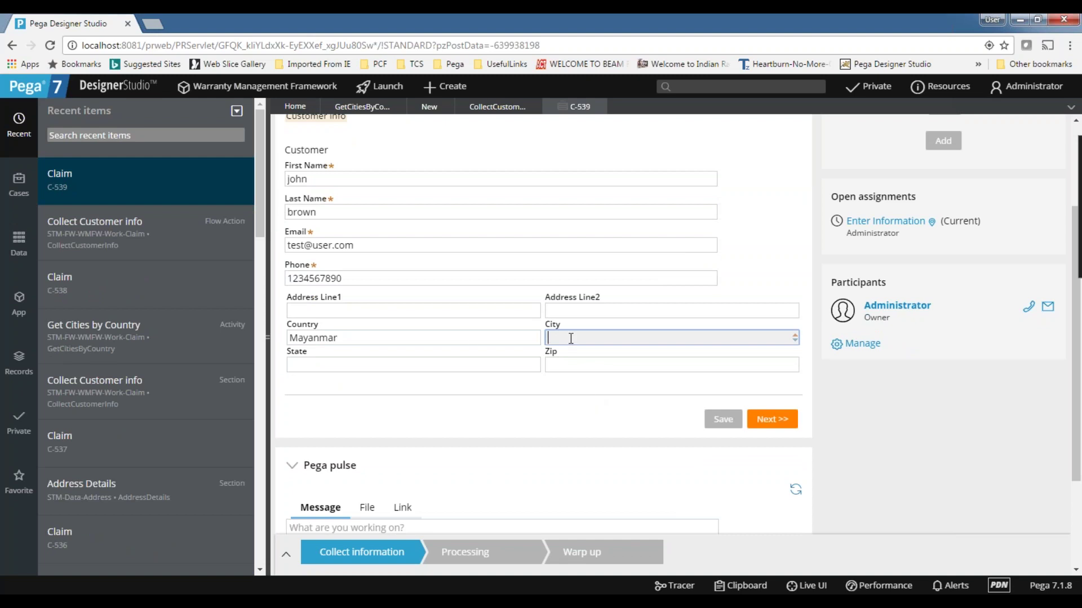
- Replace Mayanmar in the Country field with United States
double_click(363, 337)
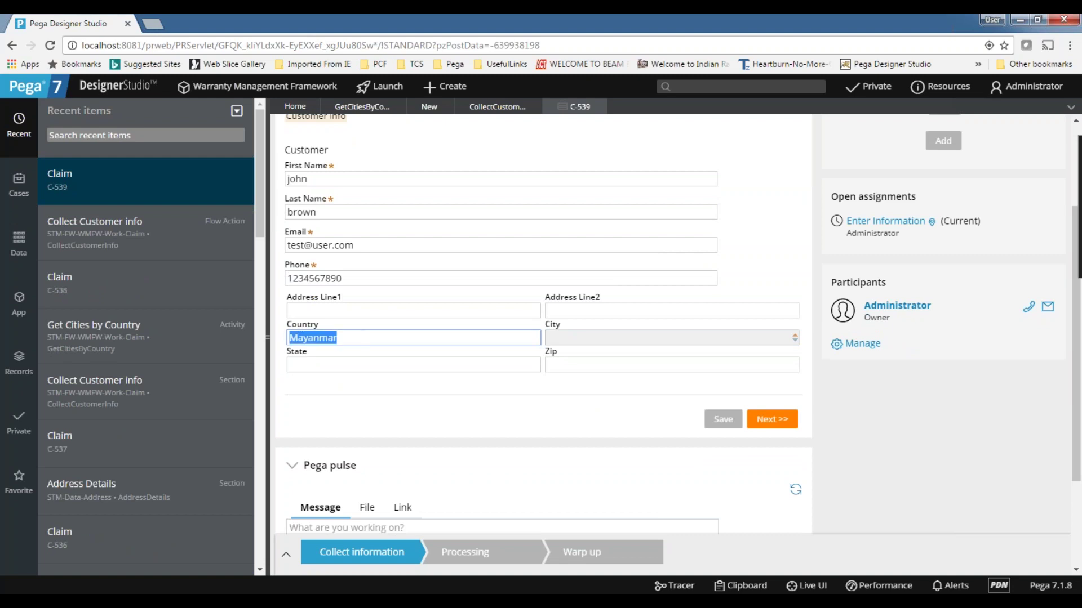
key("BackSpace")
type("U")
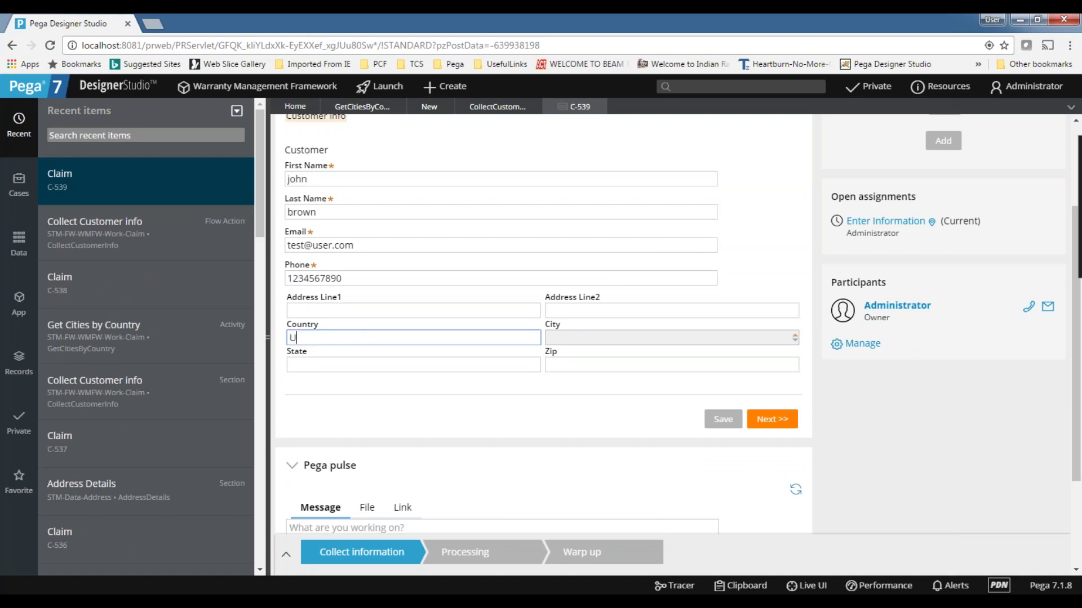
type("nited States")
double_click(319, 339)
left_click_drag(321, 338, 349, 338)
- Place the caret in City to trigger the GetCitiesByCountry lookup for United States
left_click(588, 340)
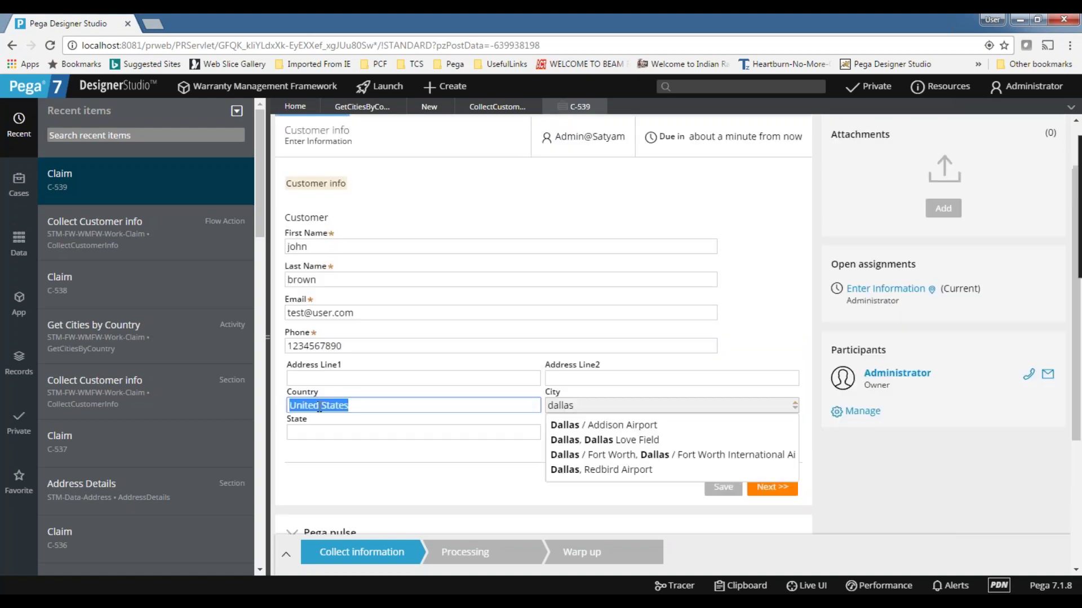
- Review the US city suggestions for 'dallas' in City, then close claim C-539 without saving
left_click(317, 405)
left_click_drag(599, 405, 490, 405)
left_click(596, 405)
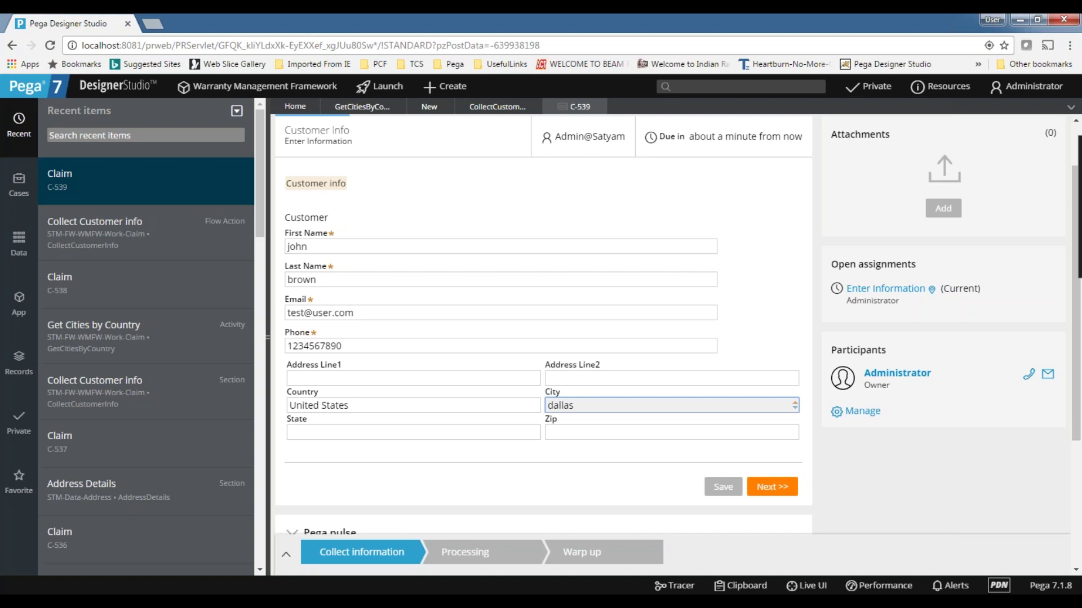
scroll(591, 338, "down", 1)
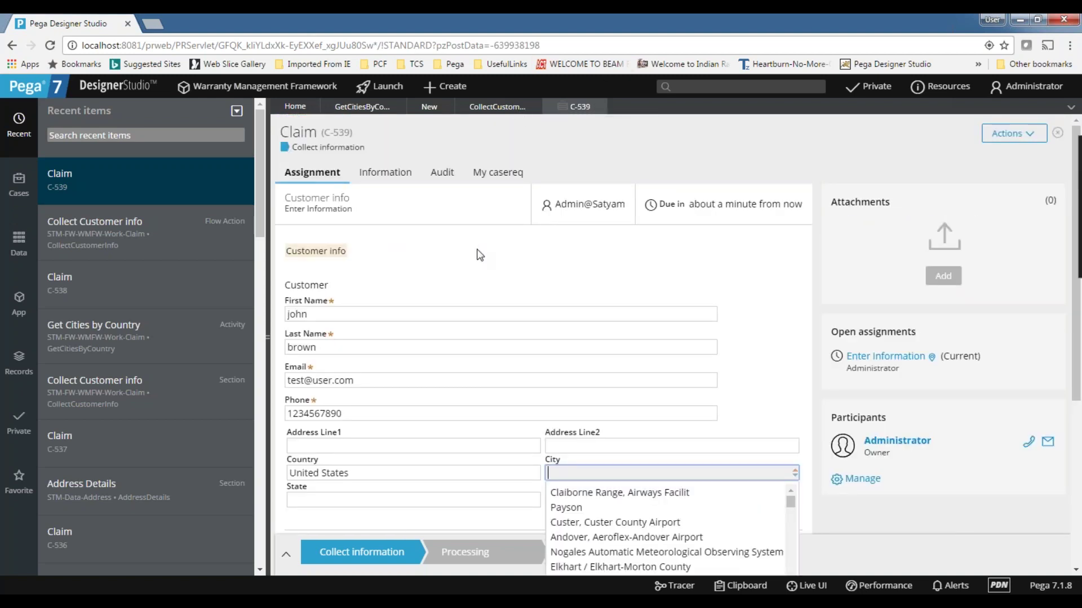
scroll(394, 360, "down", 1)
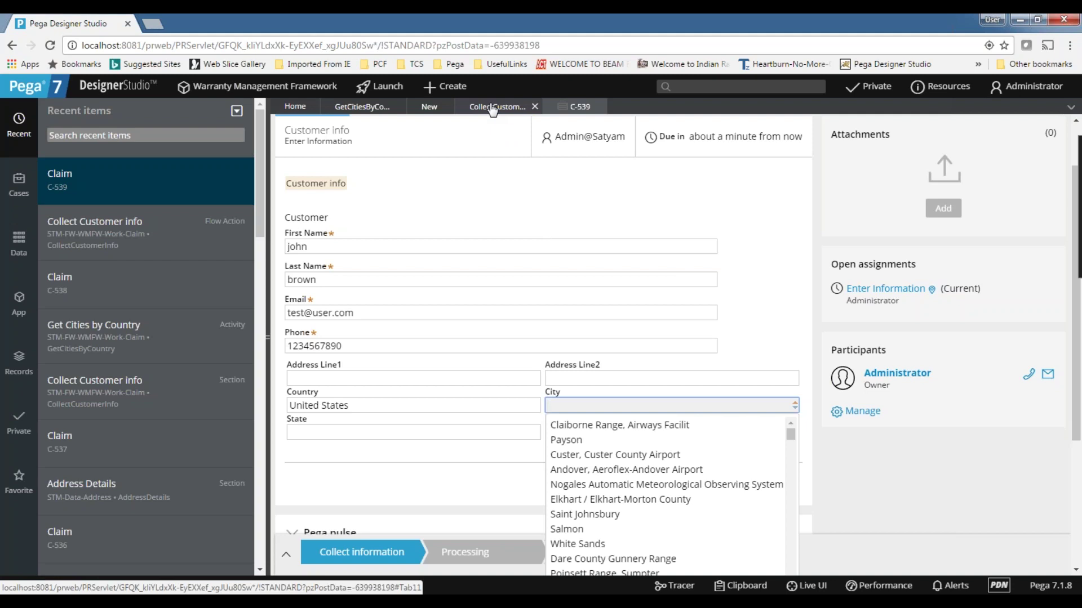
left_click(561, 200)
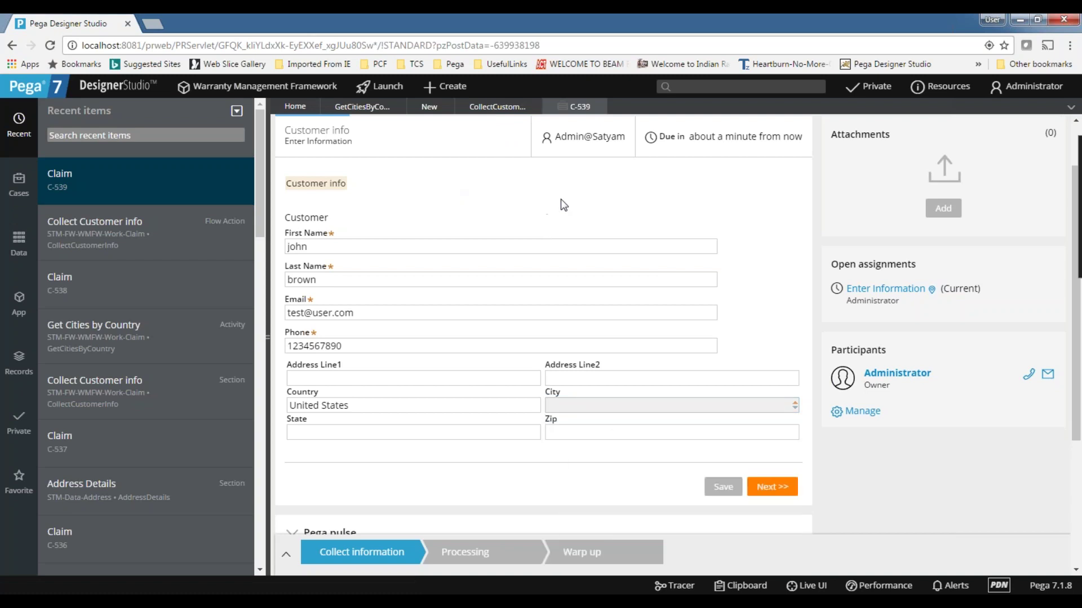
left_click(600, 107)
- Discard the case changes, then review the Parse soap result and Get Cities by Country rules
left_click(807, 377)
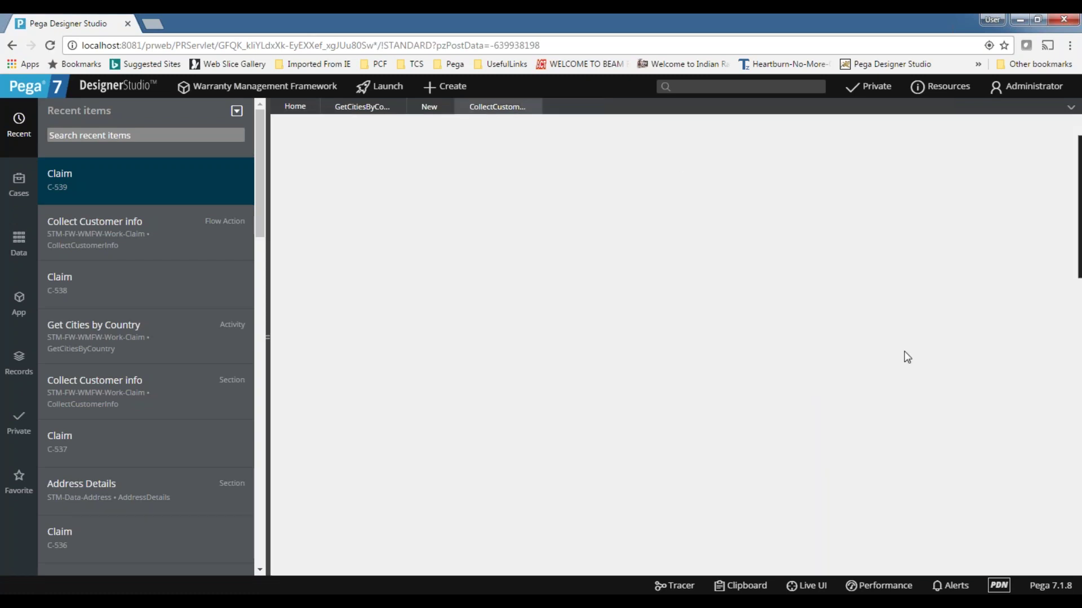
left_click(427, 111)
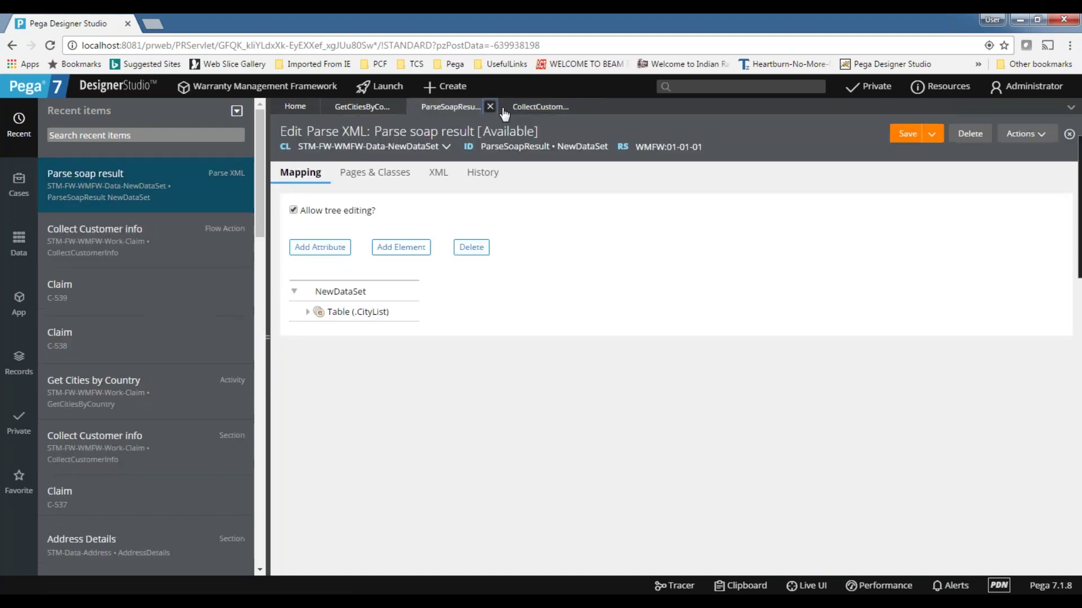
left_click(529, 111)
left_click(434, 113)
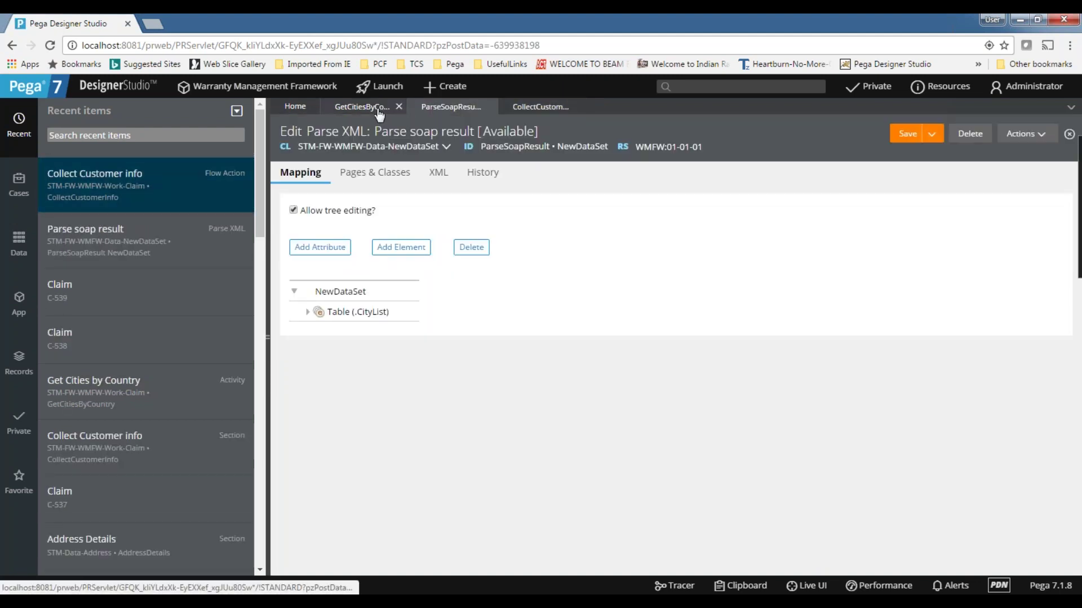
left_click(366, 110)
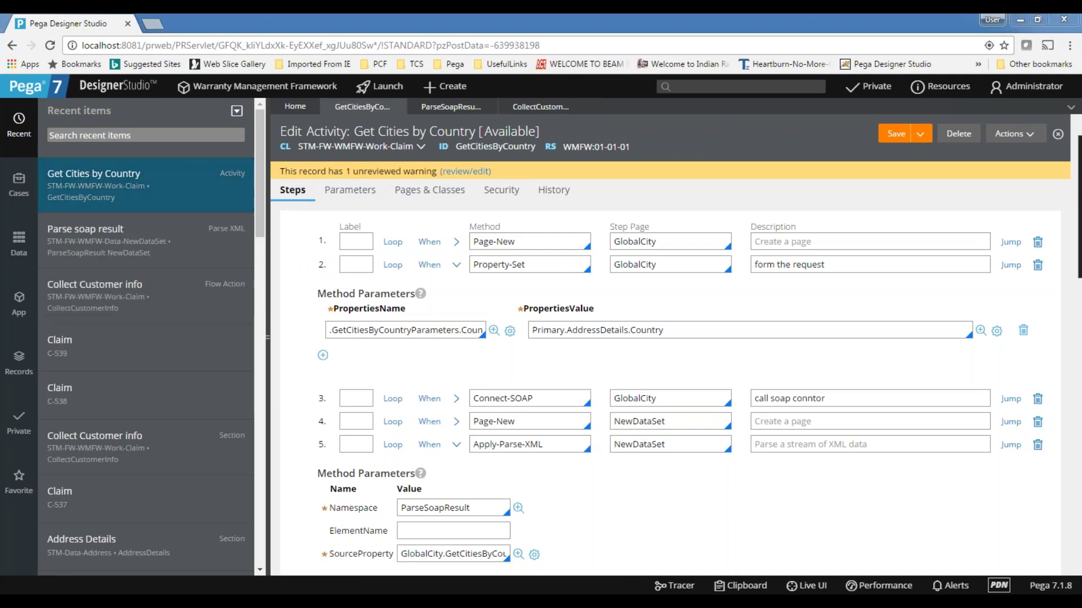
- Check the XML notes in Notepad++, return to Collect Customer info, and launch pgAdmin
key("alt+Tab")
left_click(978, 96)
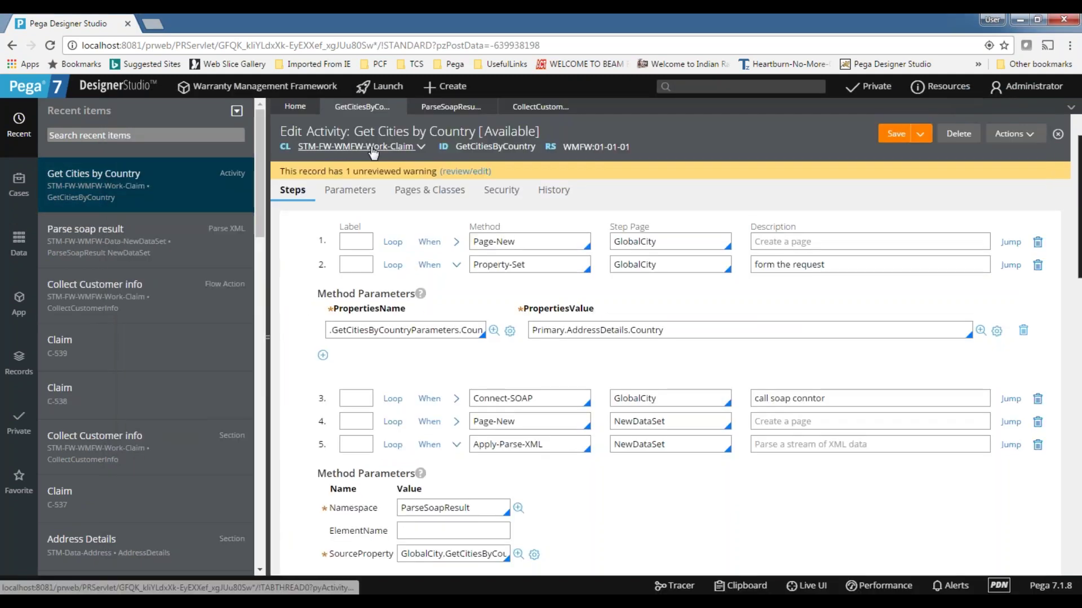
left_click(427, 112)
left_click(539, 108)
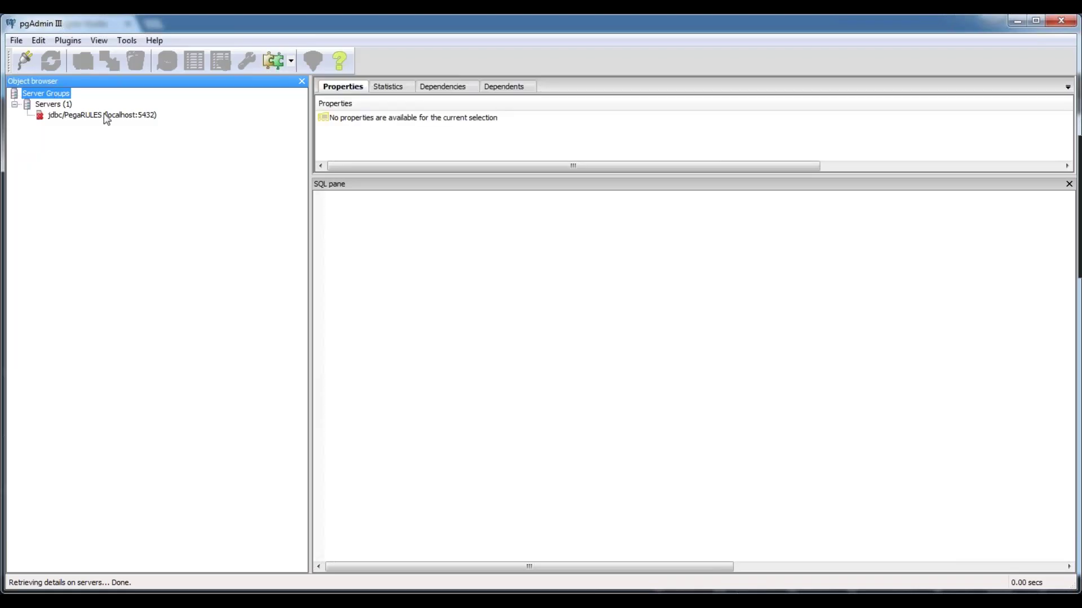
- Connect to jdbc/PegaRULES and show the personaledition calimproducts table definition
double_click(104, 116)
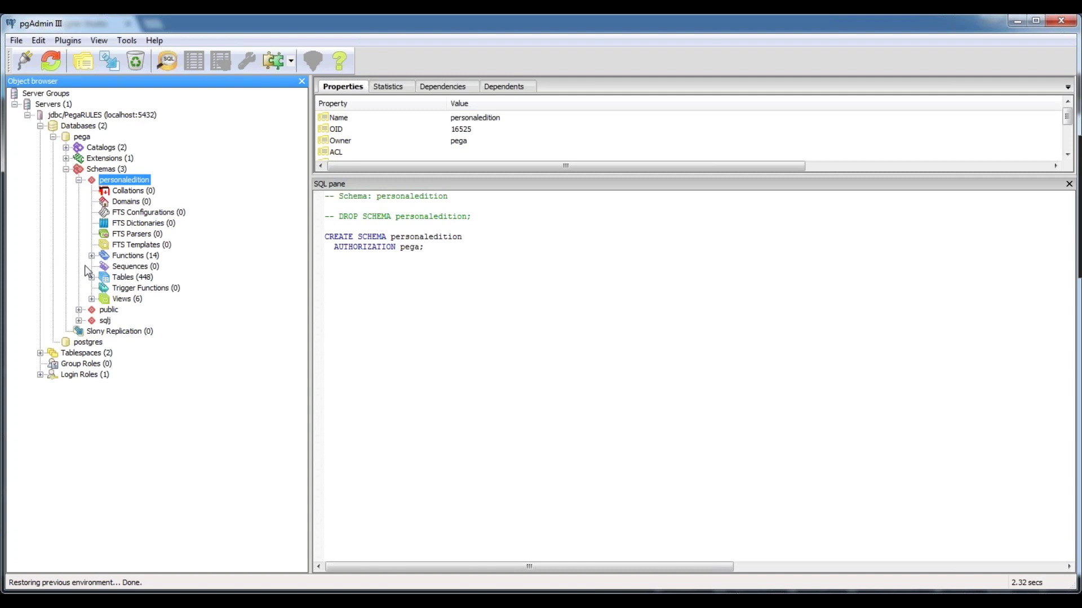
left_click(92, 256)
left_click(92, 255)
left_click(91, 277)
scroll(104, 186, "up", 3)
left_click(147, 201)
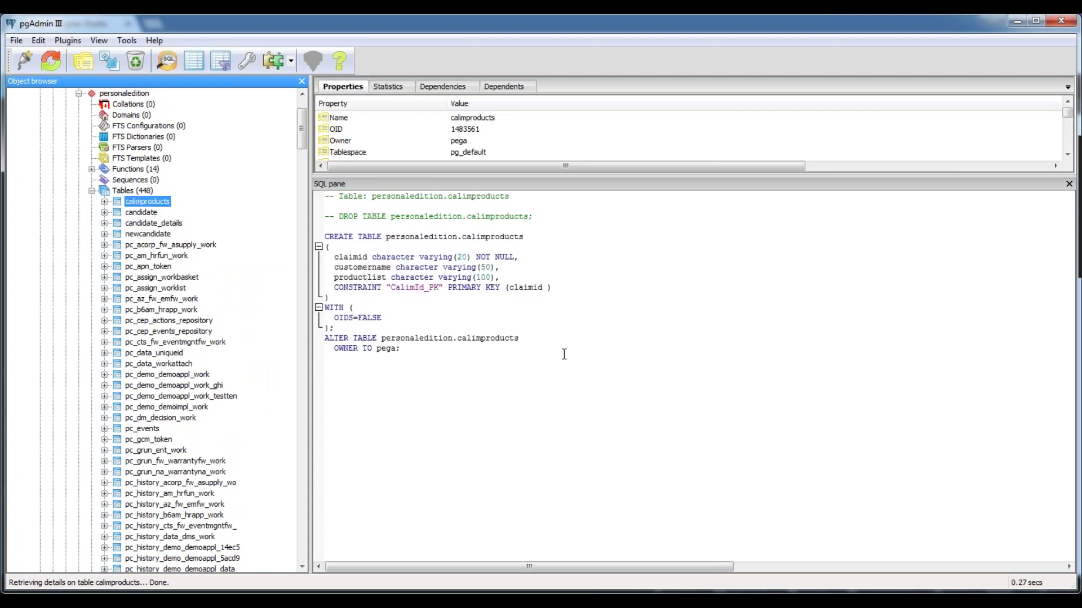
- Highlight the claimid, customername and productlist column names in the SQL pane
double_click(348, 258)
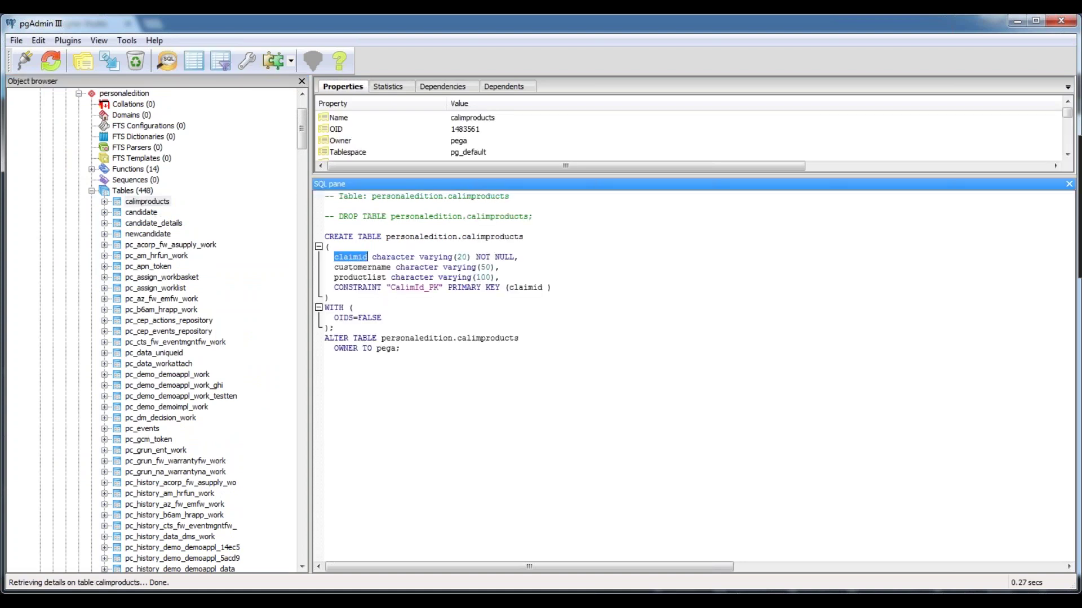
double_click(365, 266)
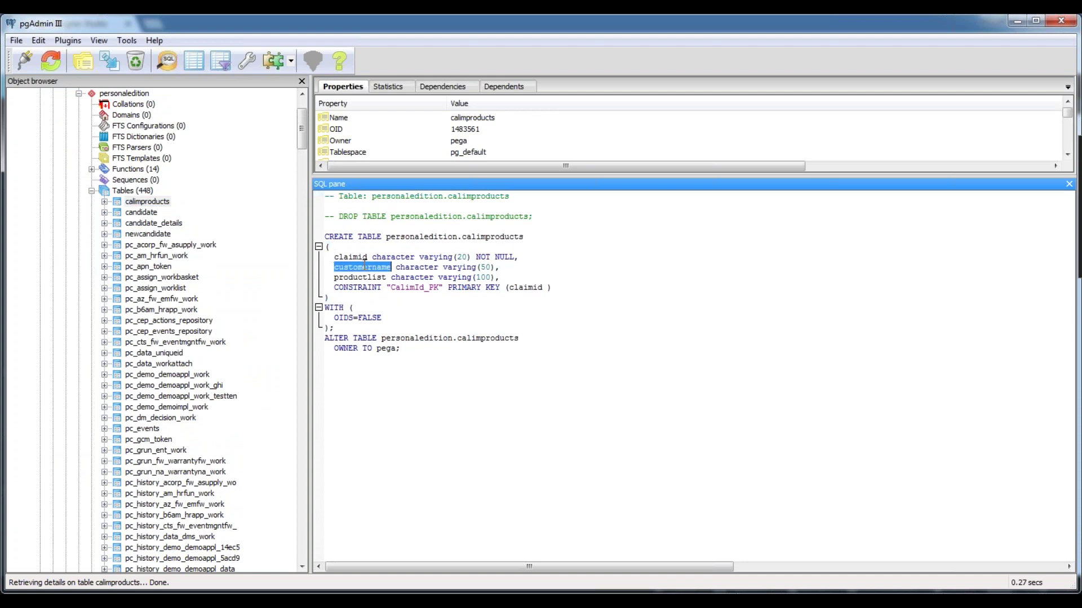
double_click(360, 277)
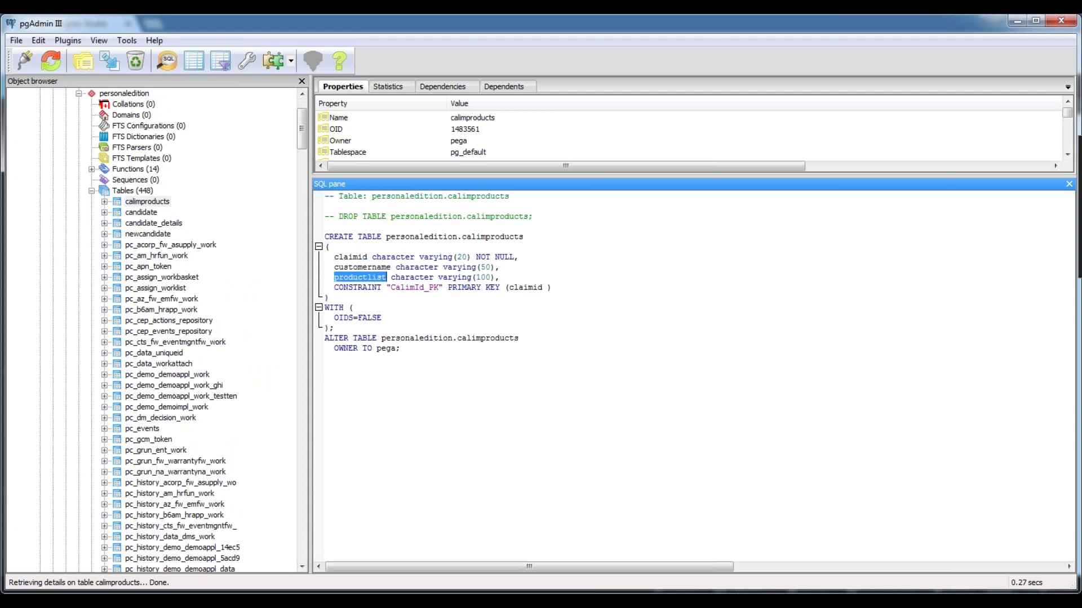
left_click(583, 270)
- Close the Collect Customer info, Parse soap result and Get Cities by Country rules, leaving Home
left_click(1012, 25)
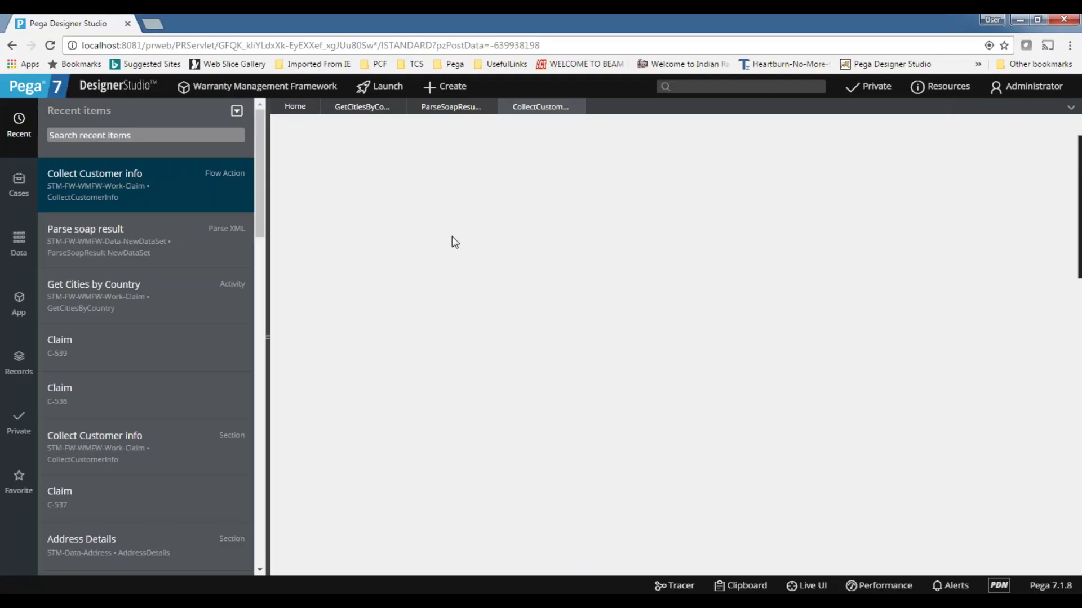
left_click(578, 107)
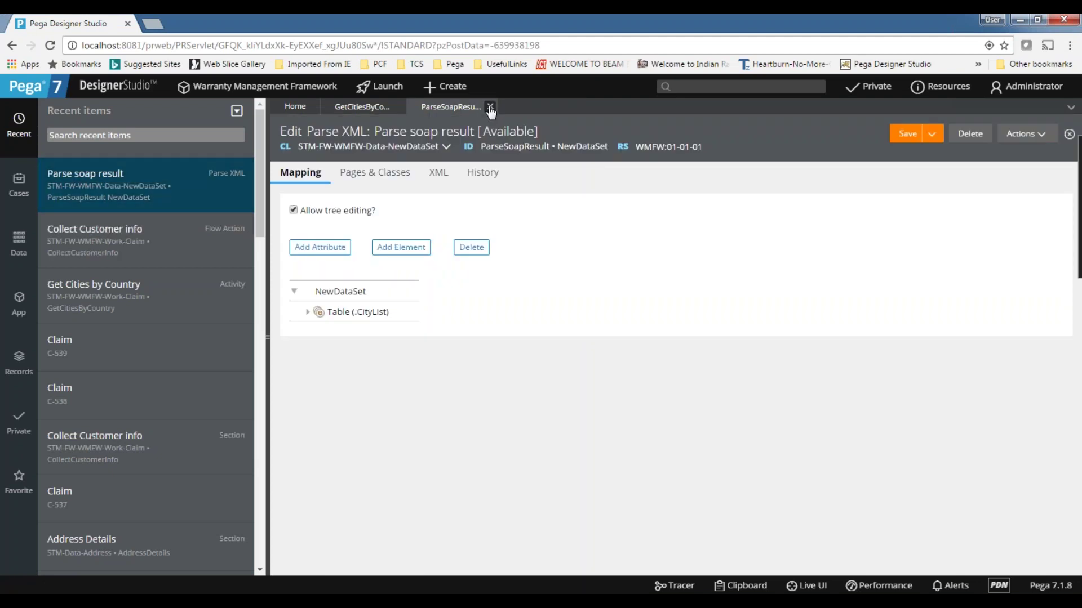
left_click(491, 107)
left_click(398, 106)
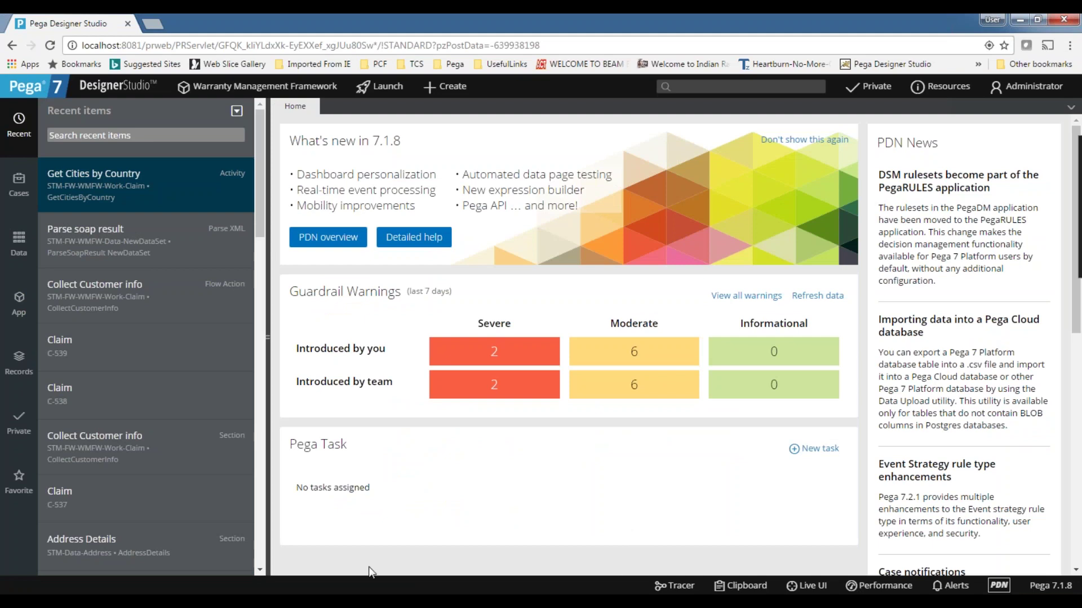
left_click(383, 601)
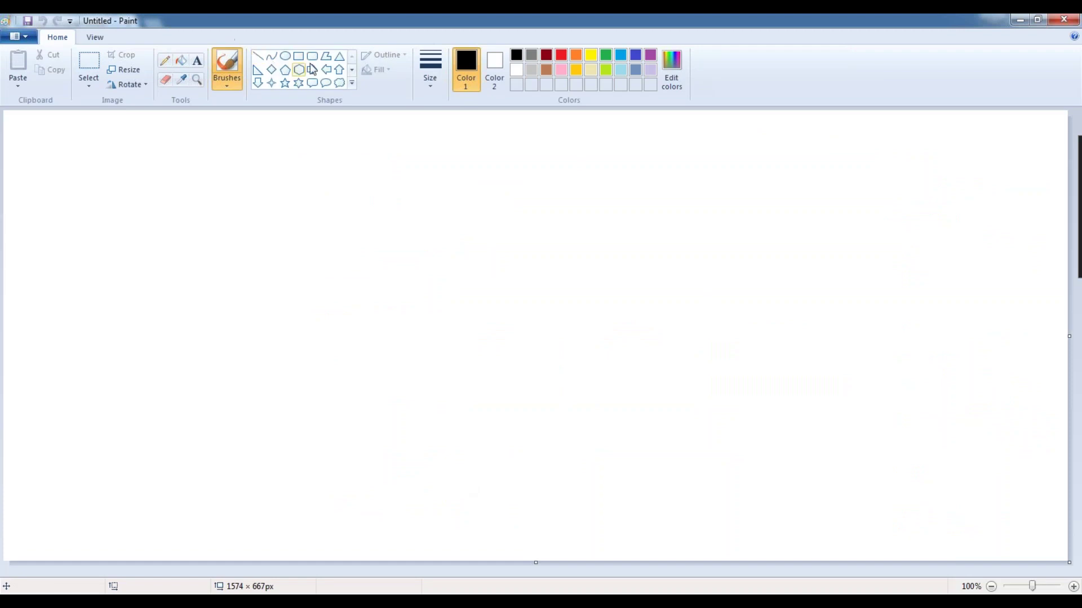
- Draw a tall rectangle at the canvas centre labelled 'Pega Application'
left_click(303, 58)
left_click_drag(525, 178, 627, 345)
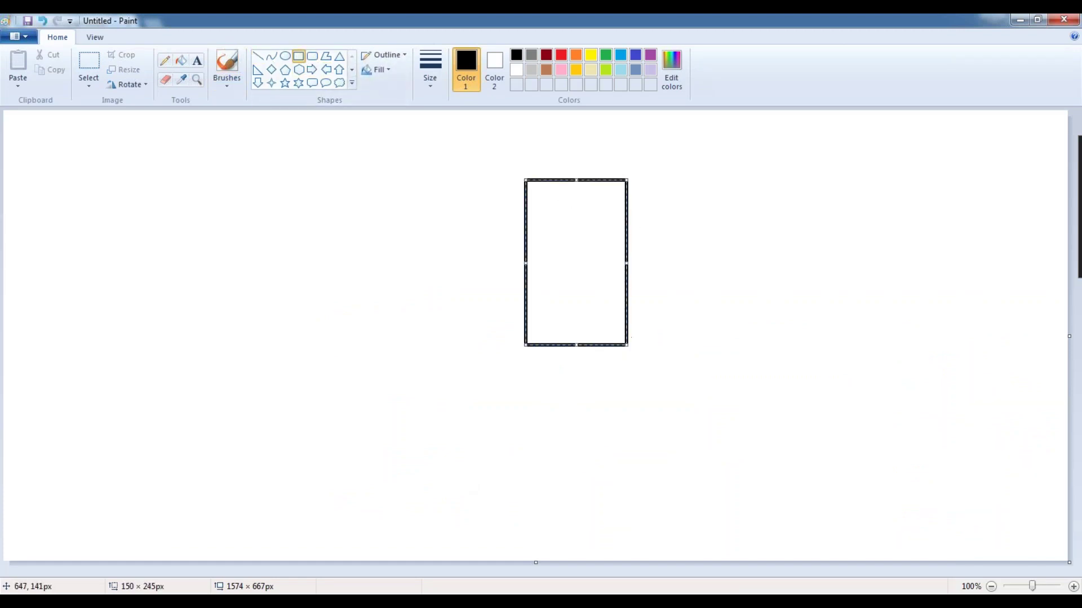
left_click(197, 60)
left_click(544, 199)
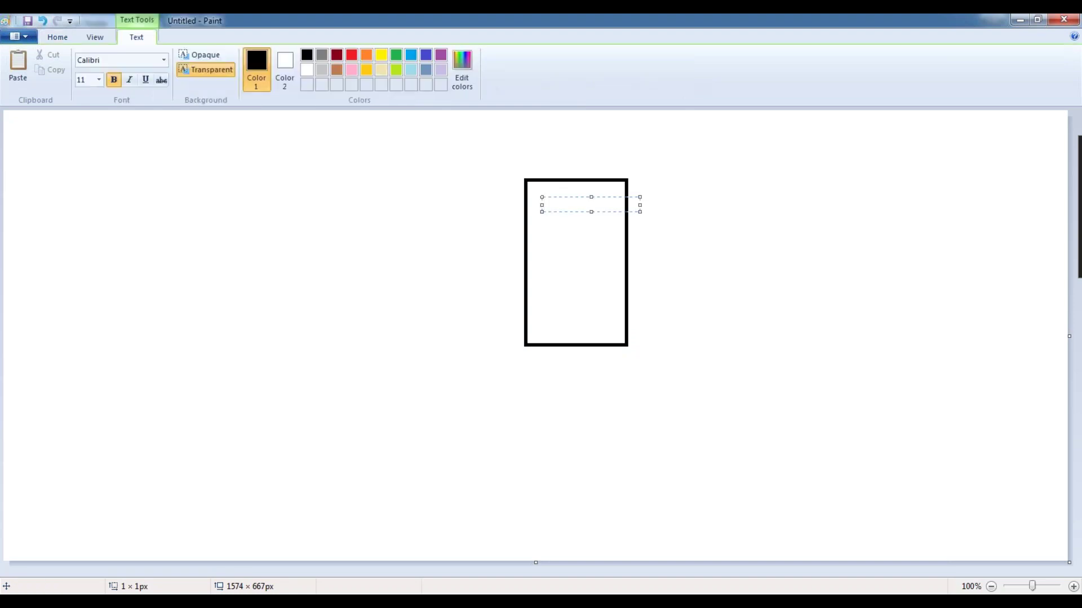
type("Pega Application")
left_click(258, 120)
- Draw a second rectangle at the canvas left labelled 'other application'
left_click(299, 57)
mouse_move(58, 154)
left_mouse_down()
mouse_move(90, 188)
mouse_move(156, 317)
left_mouse_up()
left_click(196, 60)
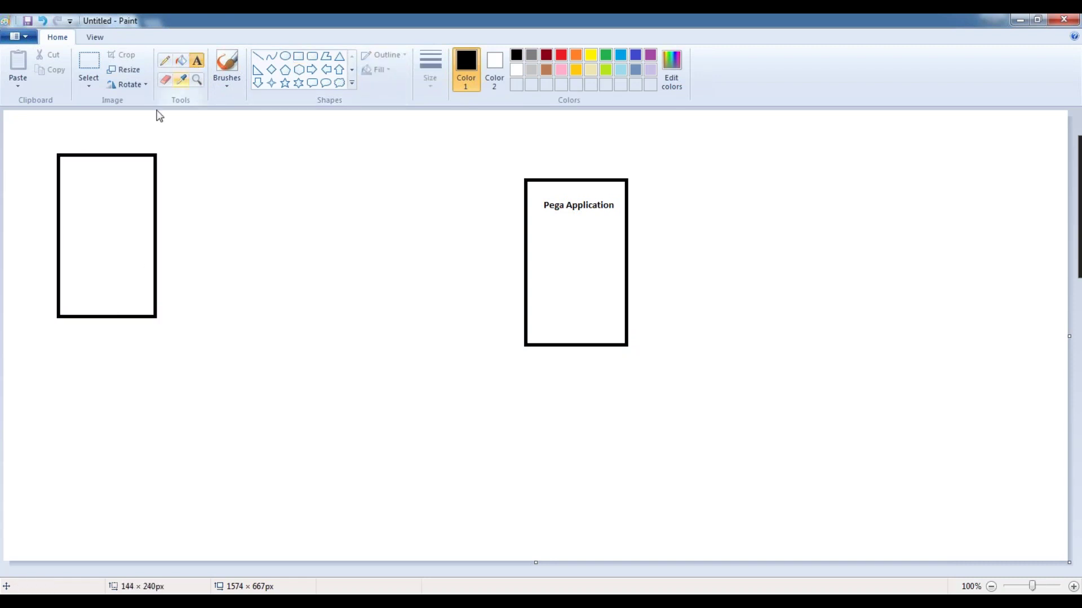
left_click(79, 165)
type("other applli")
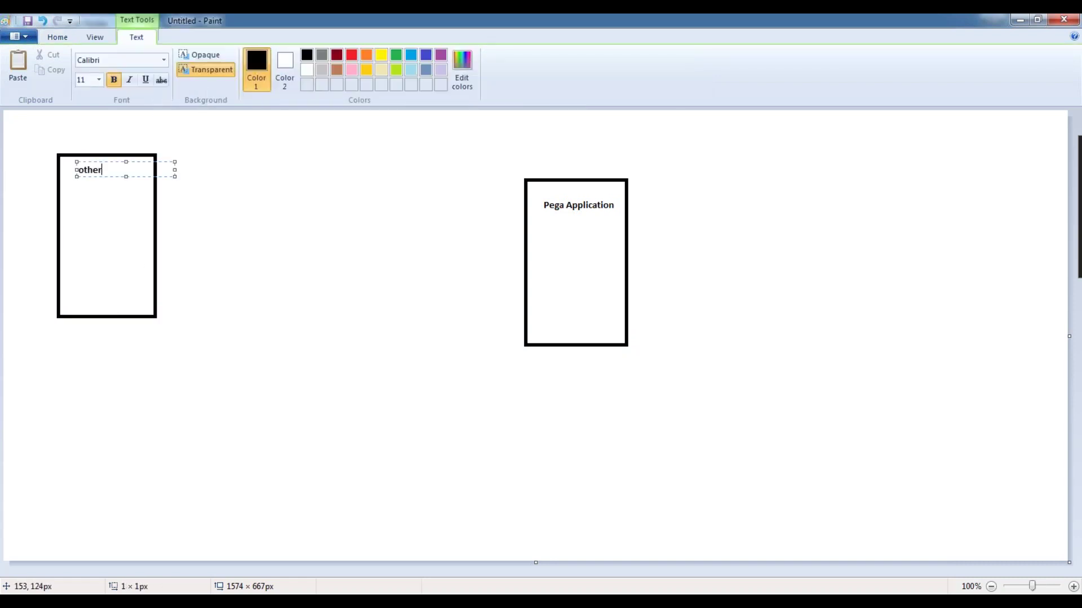
key("BackSpace")
key("BackSpace")
type("ication")
left_click(98, 210)
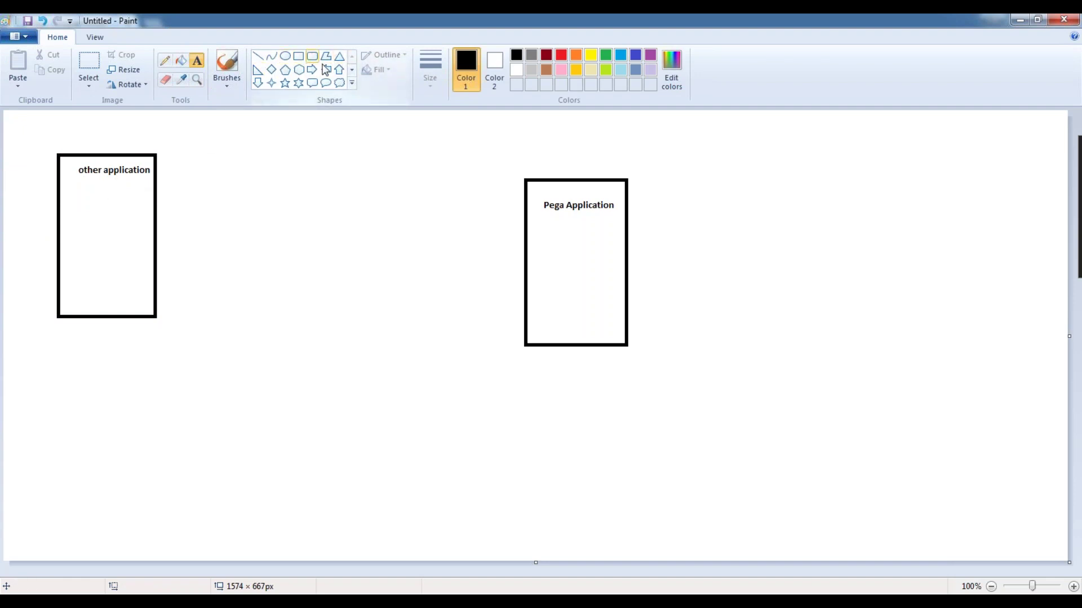
- Draw a right arrow from the other application box toward the Pega Application box
left_click(311, 69)
left_click_drag(157, 171, 260, 223)
left_click(330, 169)
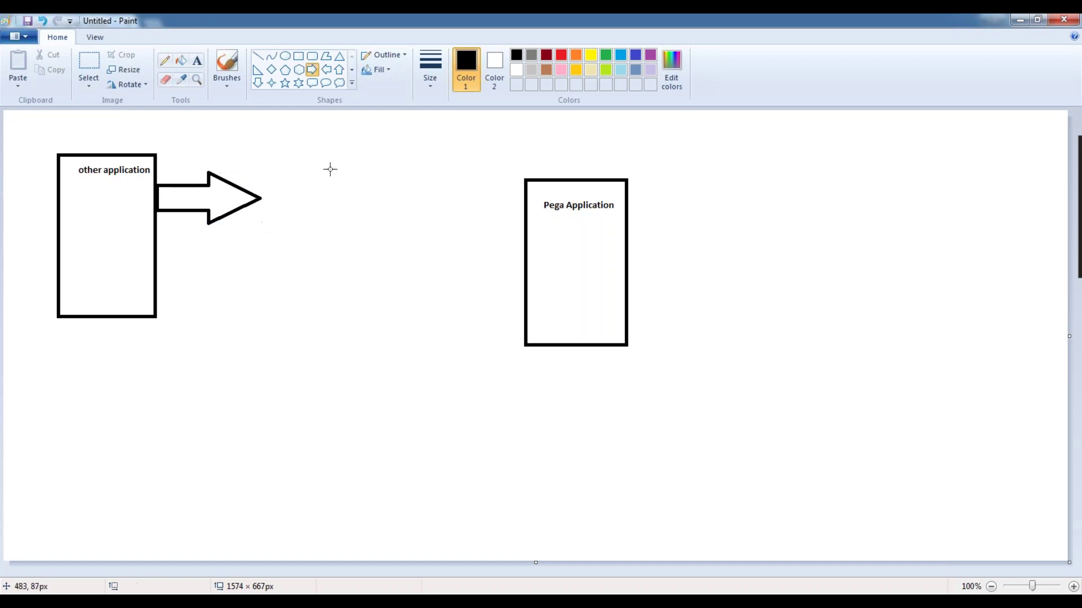